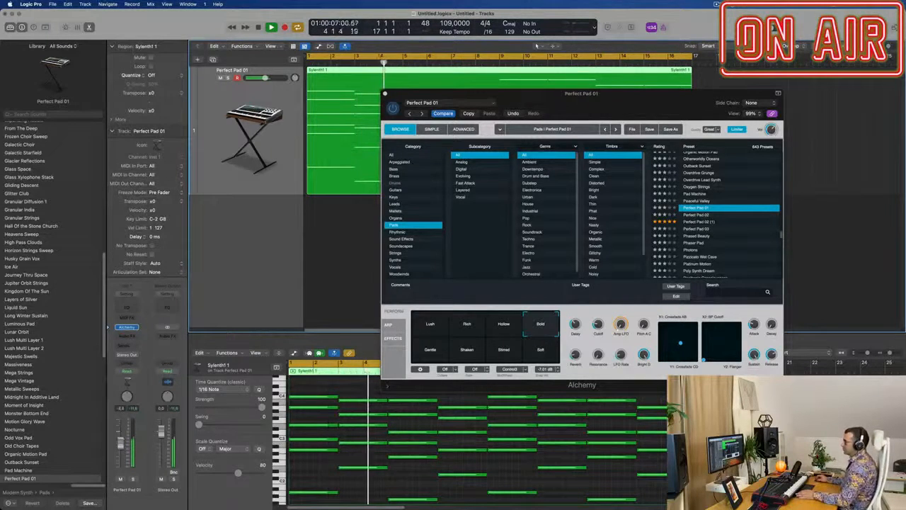
Step: Split the sixteen-bar Sylenth1 region at bar 9 and move its second half out to bar 37
{"action": "left_click_drag", "start_coordinate": [575, 111], "coordinate": [594, 252]}
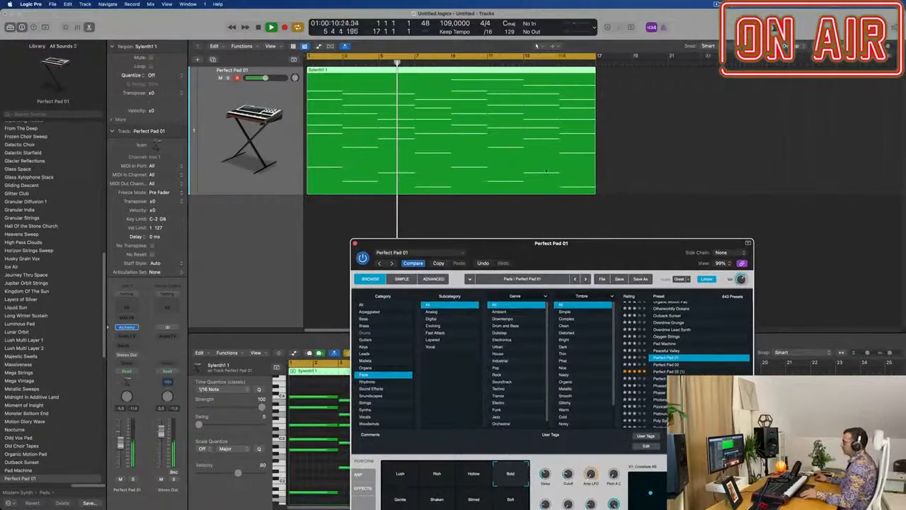
{"action": "scroll", "coordinate": [546, 171], "scroll_direction": "down", "scroll_amount": 3}
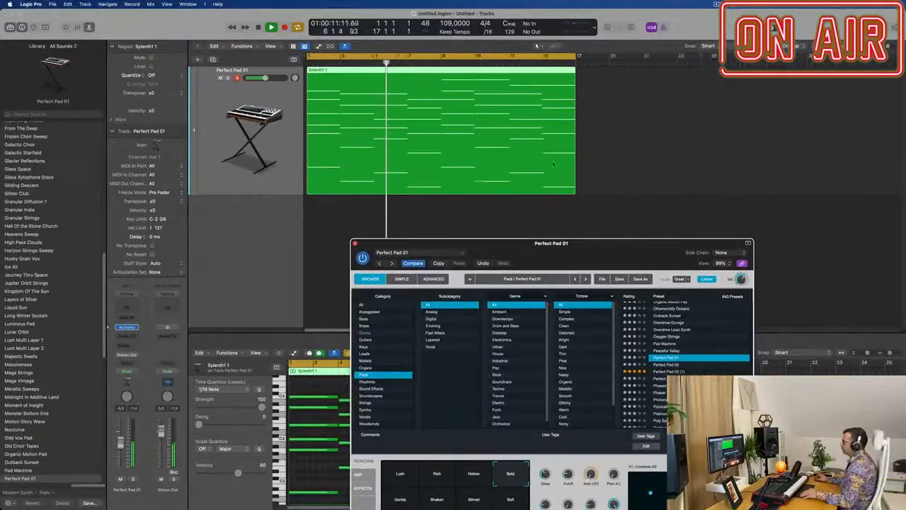
{"action": "left_click", "coordinate": [418, 74], "text": "super"}
{"action": "double_click", "coordinate": [418, 75], "text": "super"}
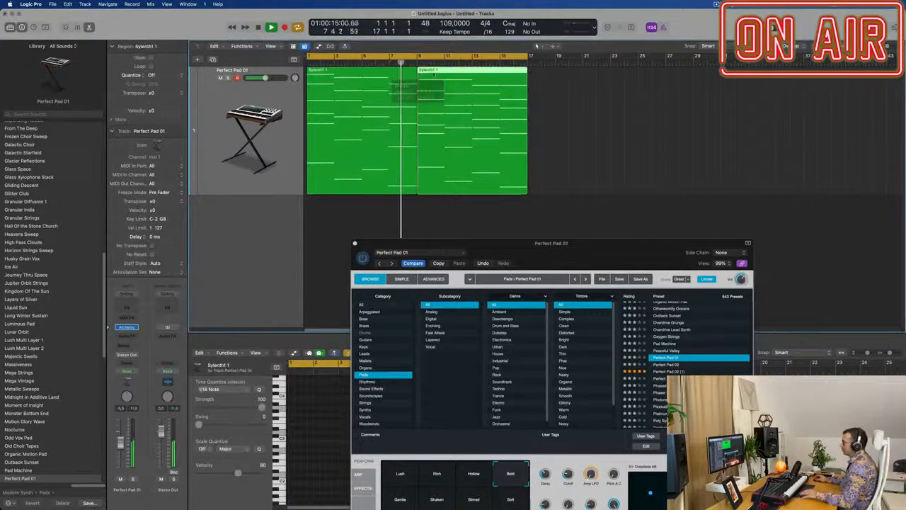
{"action": "left_click_drag", "start_coordinate": [425, 74], "coordinate": [836, 190]}
Step: Repeat the first eight-bar region once so it also fills bars 9 to 17, and play from the start
{"action": "key", "text": "super+Left"}
{"action": "key", "text": "space"}
{"action": "key", "text": "space"}
{"action": "left_click", "coordinate": [367, 108]}
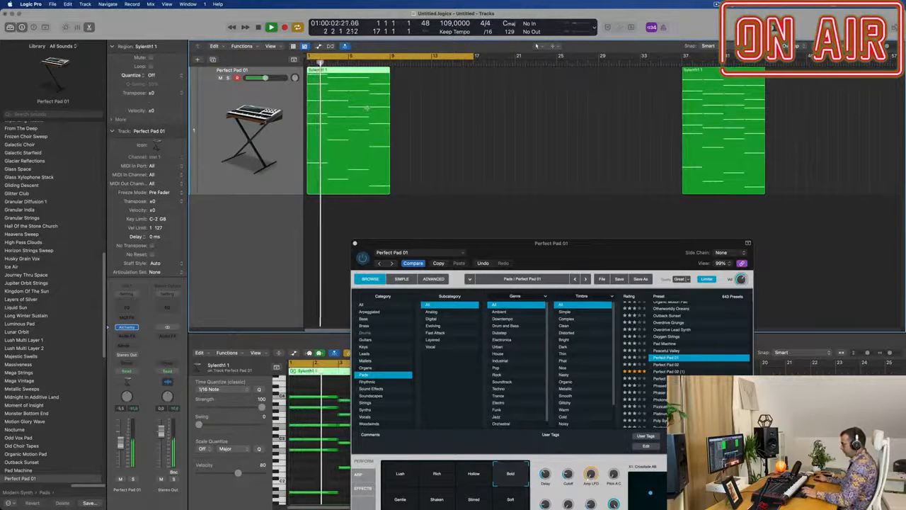
{"action": "key", "text": "super+r"}
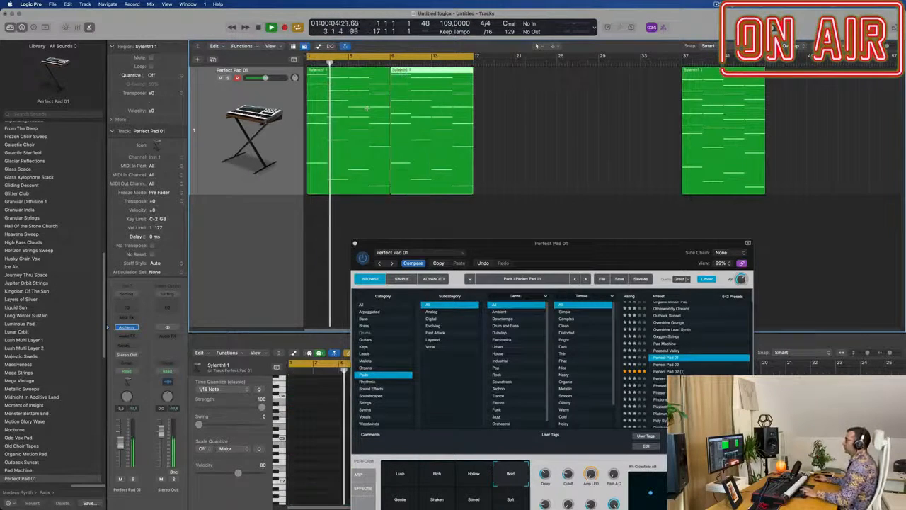
{"action": "left_click", "coordinate": [557, 113]}
{"action": "key", "text": "space"}
{"action": "key", "text": "space"}
Step: Add a Channel EQ to the Perfect Pad 01 track and enable its low cut at 136 Hz
{"action": "left_click", "coordinate": [576, 257]}
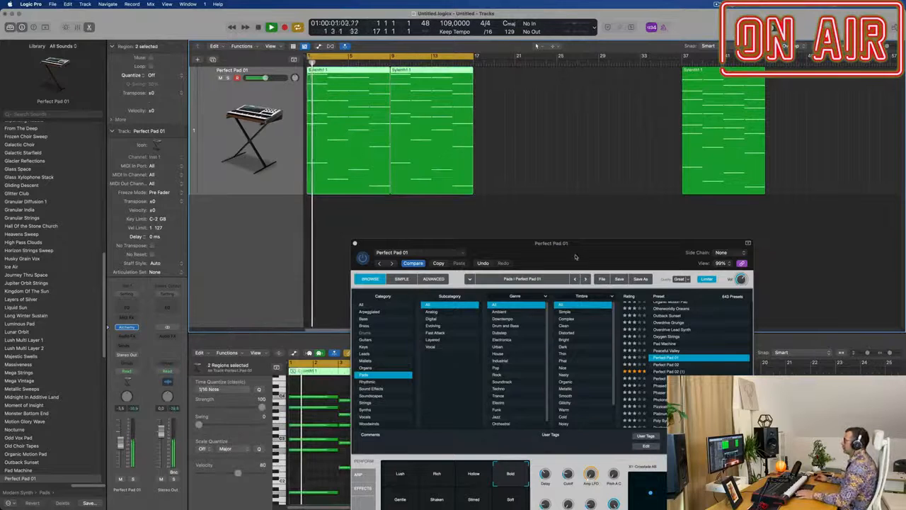
{"action": "left_click_drag", "start_coordinate": [575, 257], "coordinate": [682, 166]}
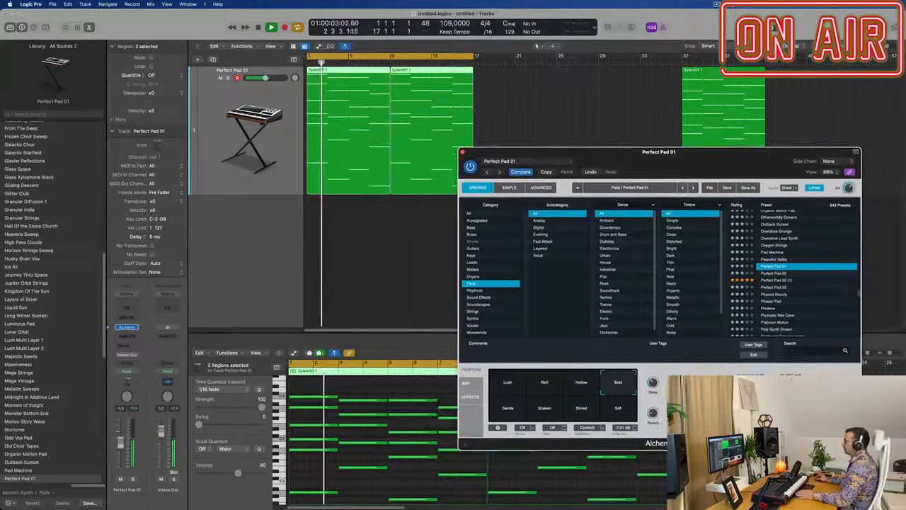
{"action": "left_click", "coordinate": [294, 151]}
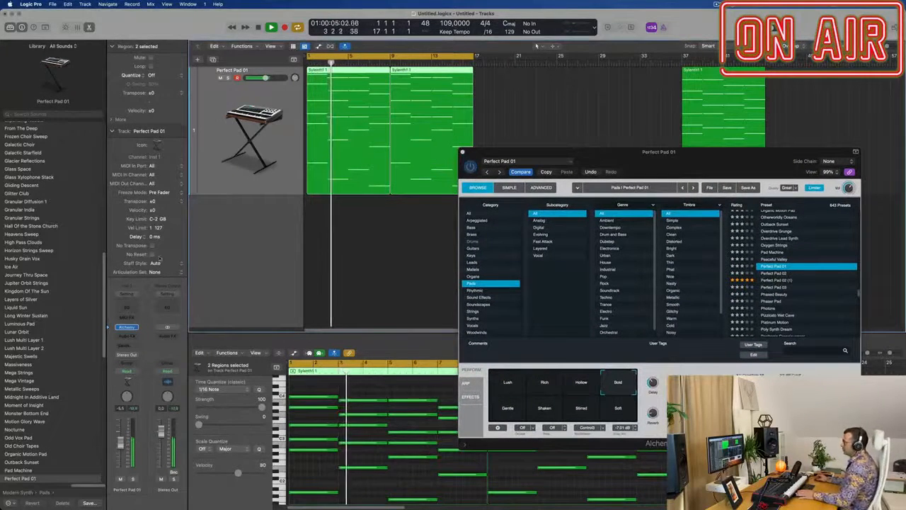
{"action": "left_click", "coordinate": [123, 310]}
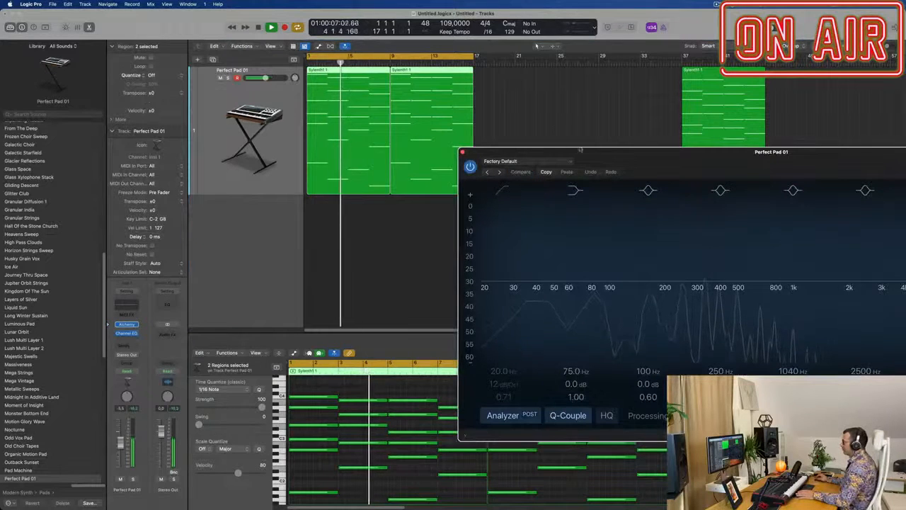
{"action": "left_click", "coordinate": [387, 212]}
{"action": "left_click_drag", "start_coordinate": [392, 268], "coordinate": [537, 255]}
{"action": "left_click_drag", "start_coordinate": [552, 168], "coordinate": [795, 116]}
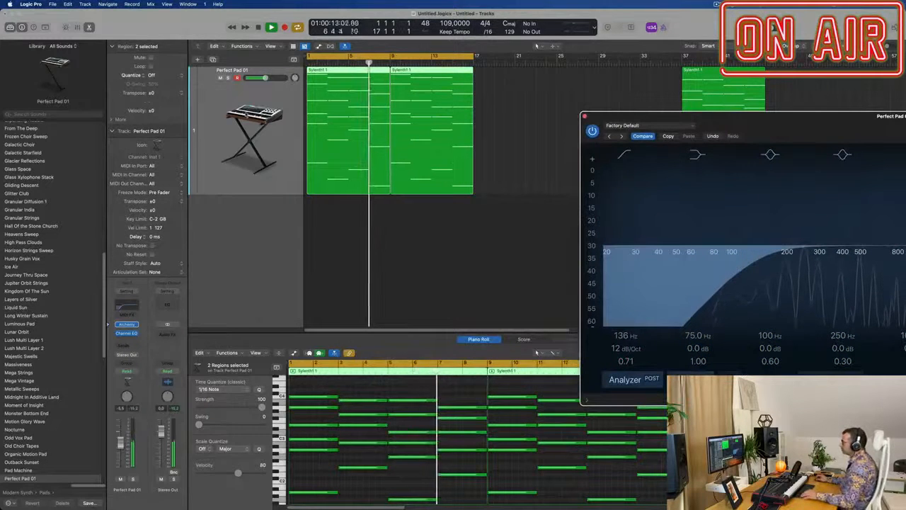
Step: Duplicate the pad track with its settings and copy the first eight-bar region onto the new track
{"action": "left_click", "coordinate": [199, 60]}
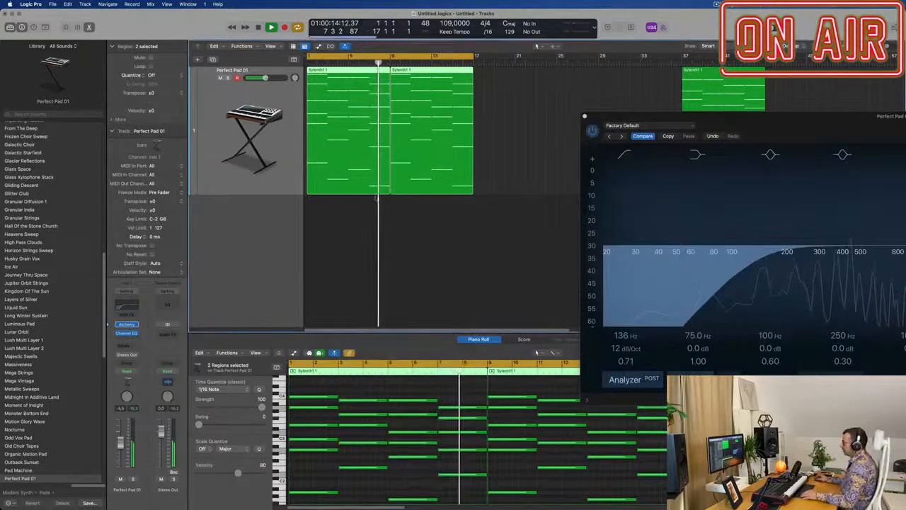
{"action": "left_click", "coordinate": [213, 60]}
{"action": "left_click_drag", "start_coordinate": [359, 179], "coordinate": [359, 308]}
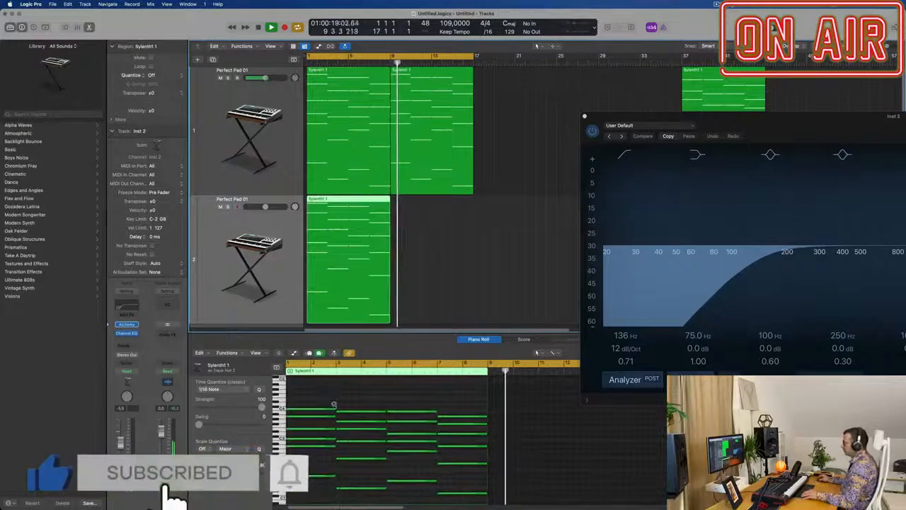
Step: Delete the upper chord notes in the copied region, keeping only the lowest note of each chord
{"action": "scroll", "coordinate": [339, 411], "scroll_direction": "down", "scroll_amount": 4}
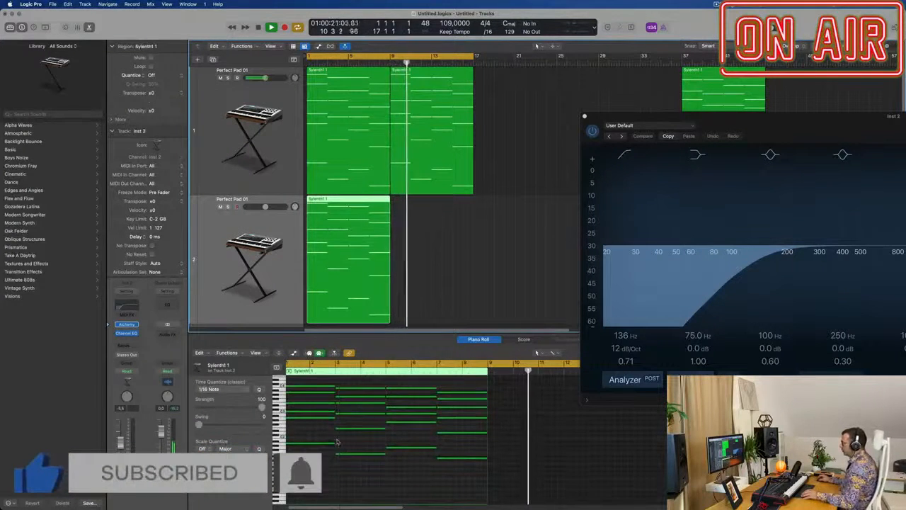
{"action": "left_click_drag", "start_coordinate": [325, 433], "coordinate": [473, 390]}
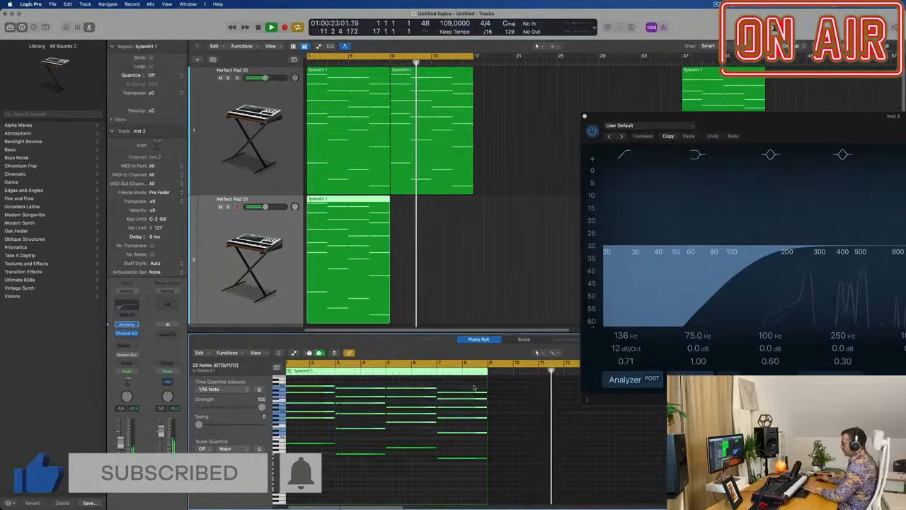
{"action": "key", "text": "Delete"}
{"action": "key", "text": "space"}
Step: Repeat the bass-note region on the second track at bar 9 and restart playback from the beginning
{"action": "left_click", "coordinate": [369, 258]}
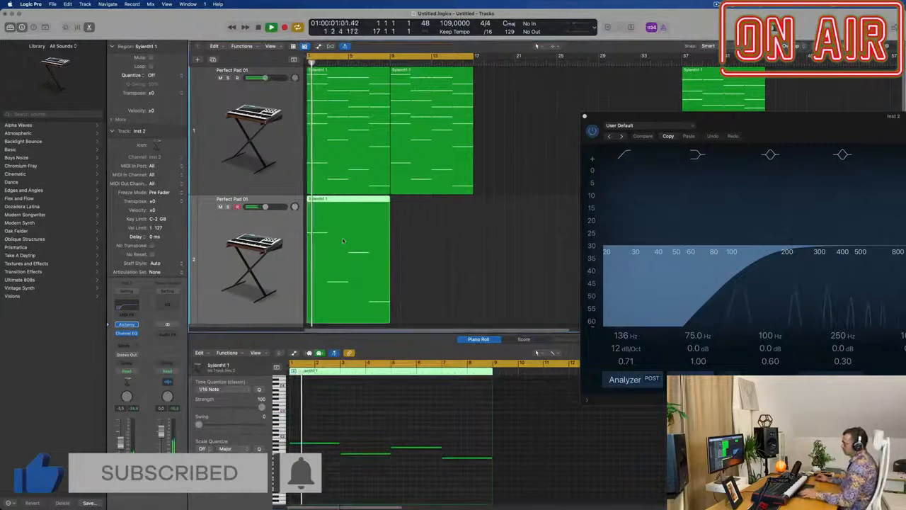
{"action": "key", "text": "super+r"}
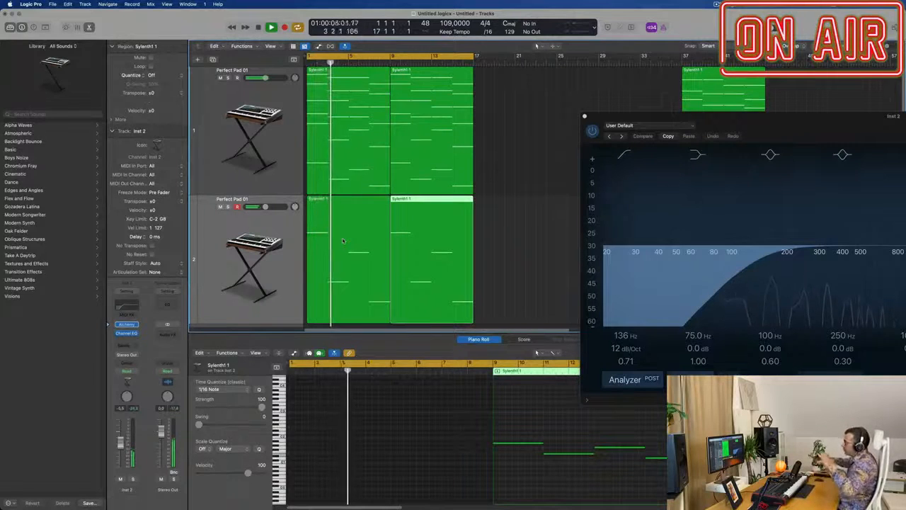
{"action": "left_click", "coordinate": [242, 298]}
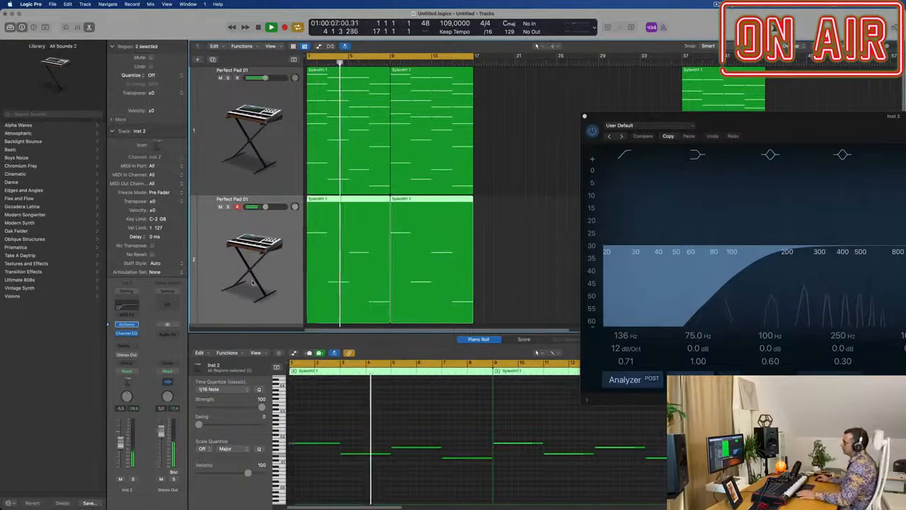
{"action": "key", "text": "Return"}
Step: Turn off the low cut in the second track's Channel EQ and raise that track's volume
{"action": "left_click", "coordinate": [119, 308]}
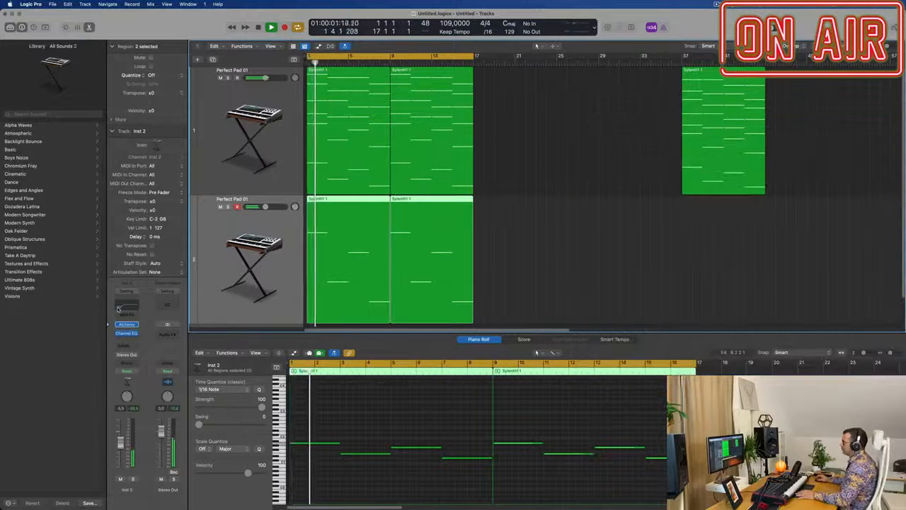
{"action": "left_click", "coordinate": [122, 307]}
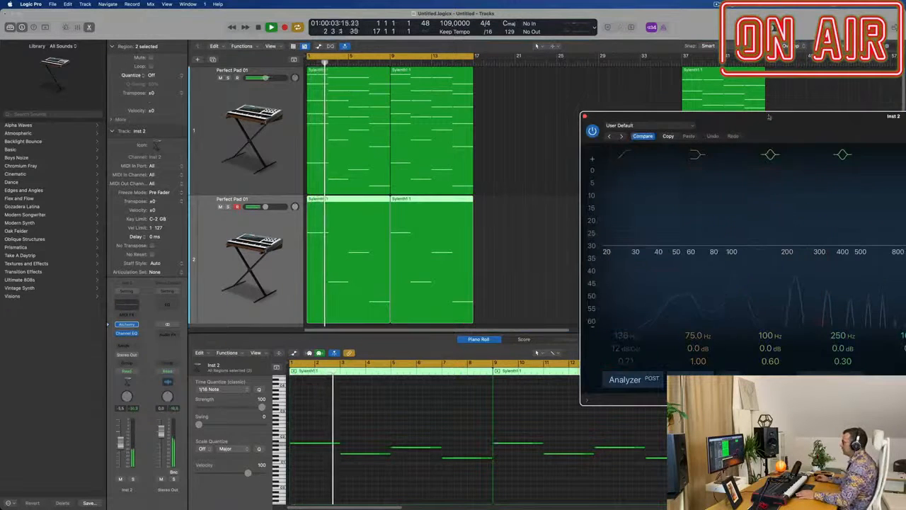
{"action": "left_click_drag", "start_coordinate": [778, 119], "coordinate": [608, 118]}
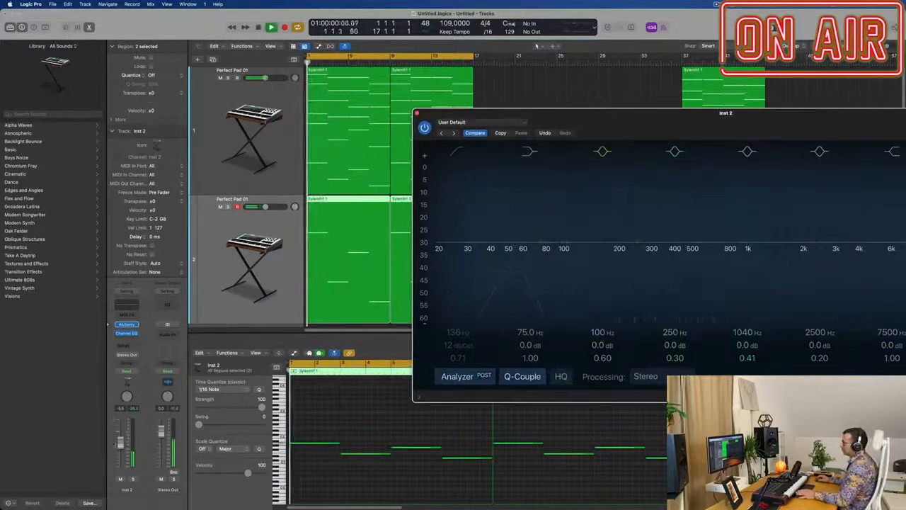
{"action": "left_click", "coordinate": [249, 237]}
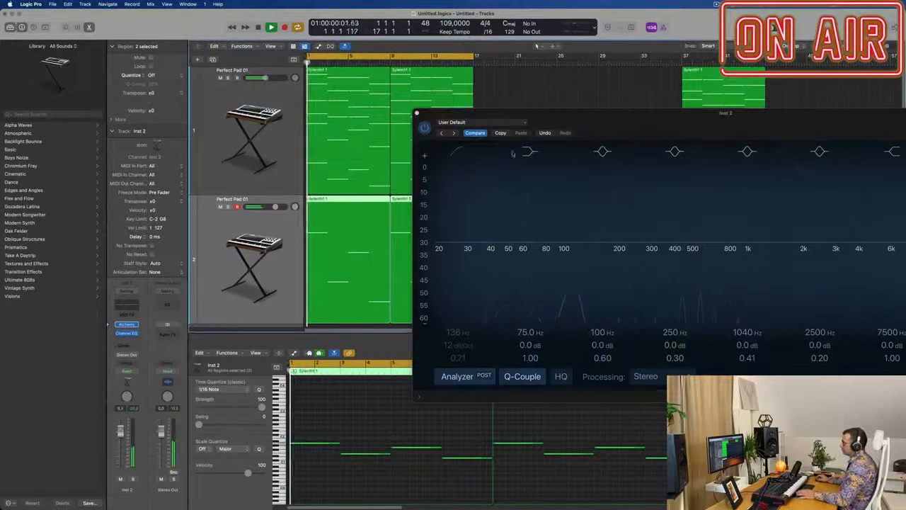
Step: Load the Perfect Pad 02 preset in Alchemy on the second track
{"action": "left_click_drag", "start_coordinate": [640, 125], "coordinate": [620, 109]}
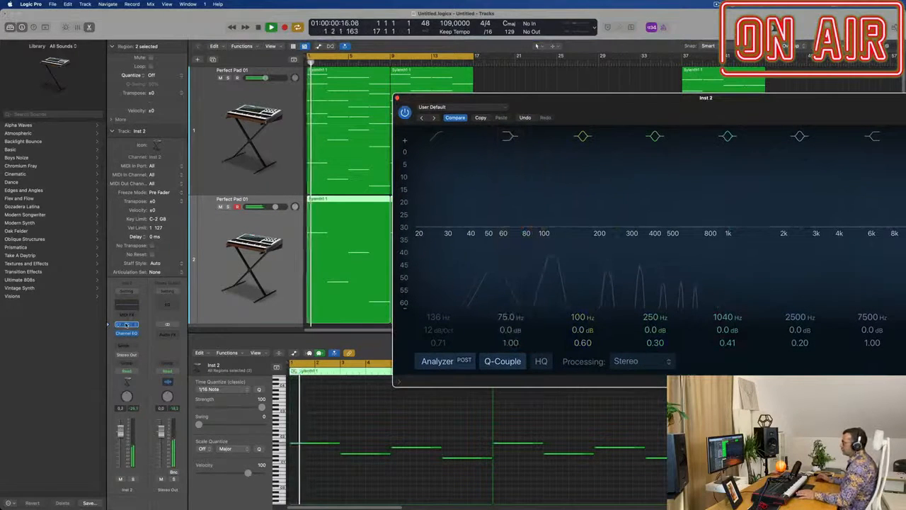
{"action": "left_click", "coordinate": [126, 325]}
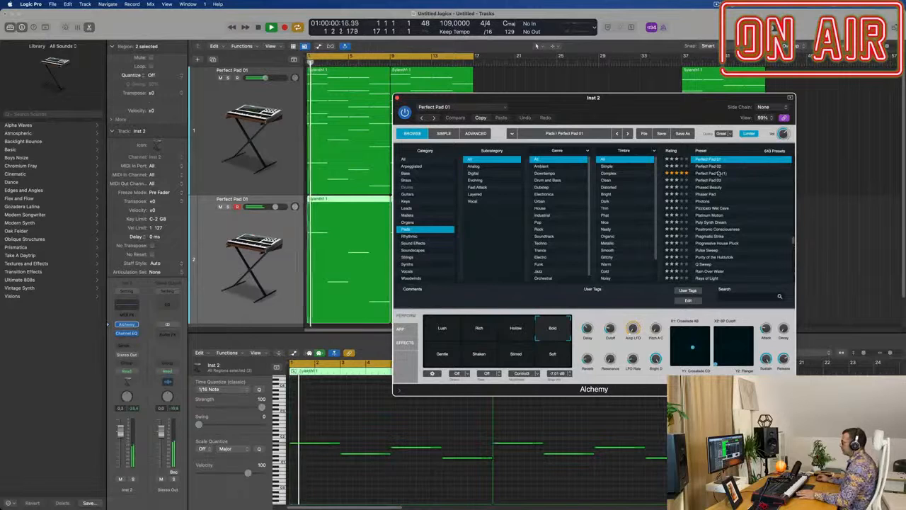
{"action": "left_click", "coordinate": [714, 167]}
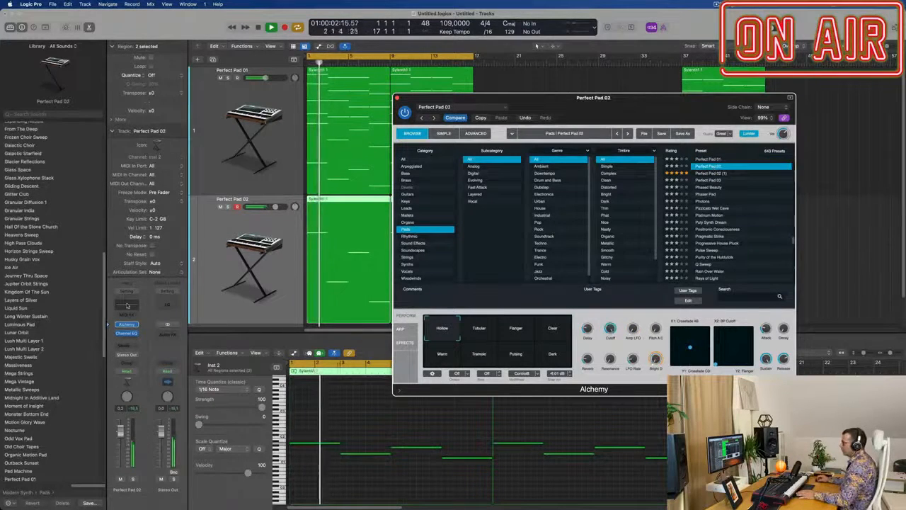
Step: Enable the high cut in the second track's Channel EQ at 378 Hz and replay from the beginning
{"action": "left_click", "coordinate": [127, 305]}
{"action": "left_click_drag", "start_coordinate": [791, 110], "coordinate": [628, 101]}
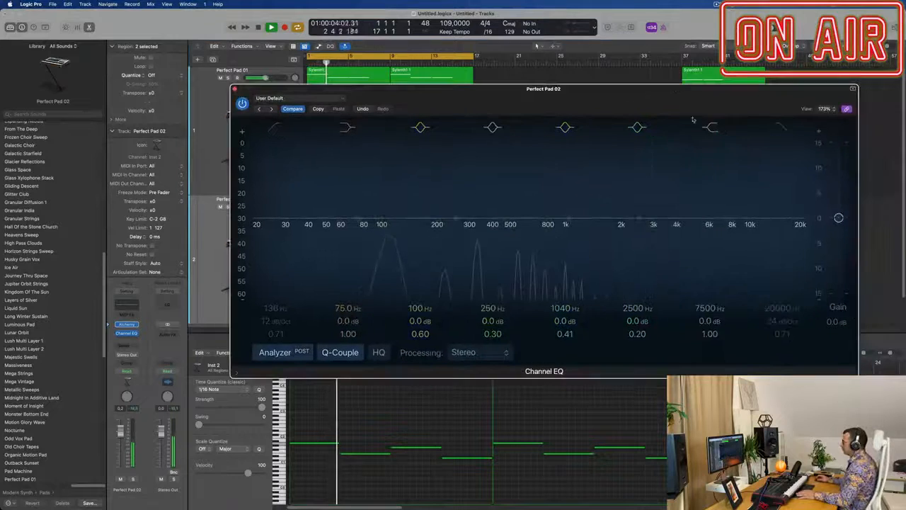
{"action": "left_click", "coordinate": [776, 128]}
{"action": "left_click_drag", "start_coordinate": [802, 218], "coordinate": [485, 208]}
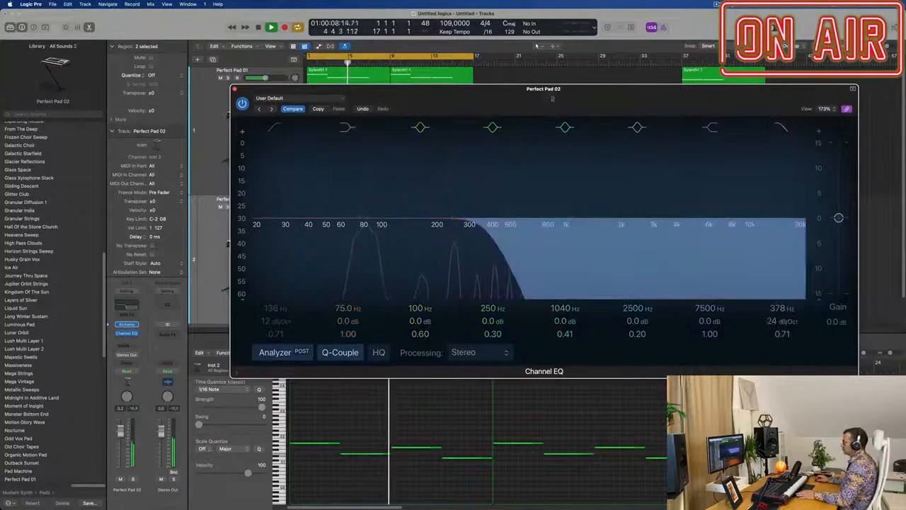
{"action": "left_click_drag", "start_coordinate": [533, 102], "coordinate": [699, 178]}
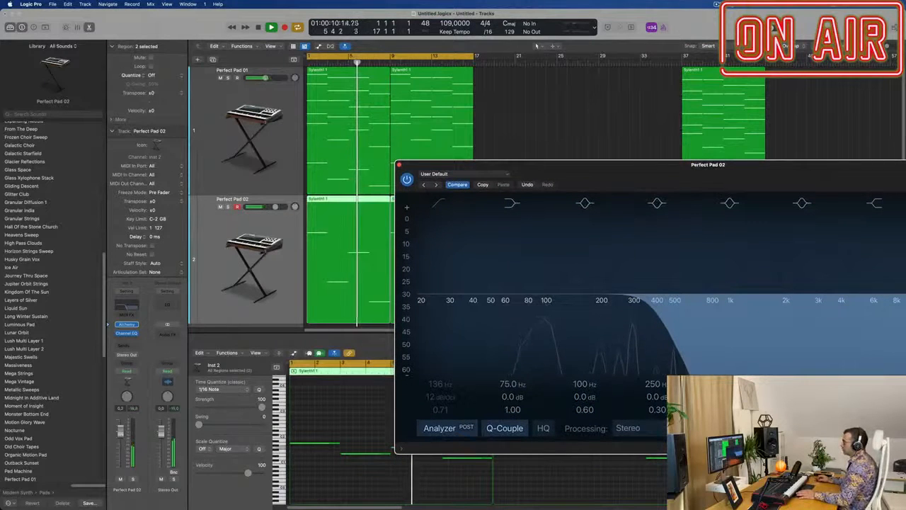
{"action": "key", "text": "Return"}
Step: Transpose all notes in both bass regions down one octave and replay from the beginning
{"action": "left_click_drag", "start_coordinate": [583, 166], "coordinate": [864, 95]}
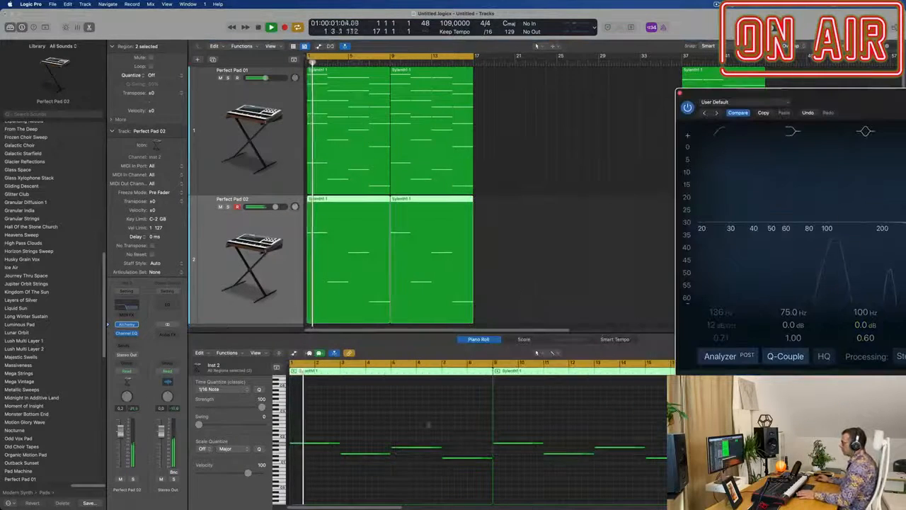
{"action": "left_click", "coordinate": [419, 421]}
{"action": "key", "text": "super+a"}
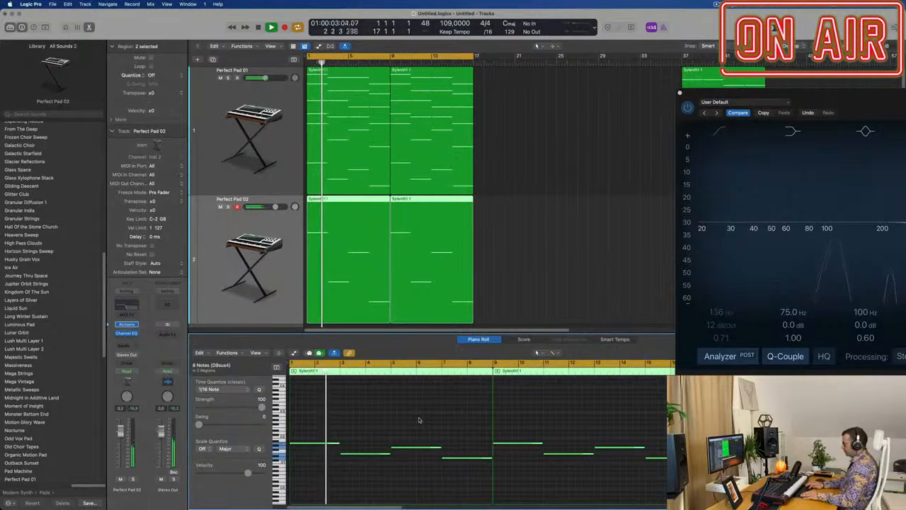
{"action": "key", "text": "shift+alt+Down"}
{"action": "key", "text": "Return"}
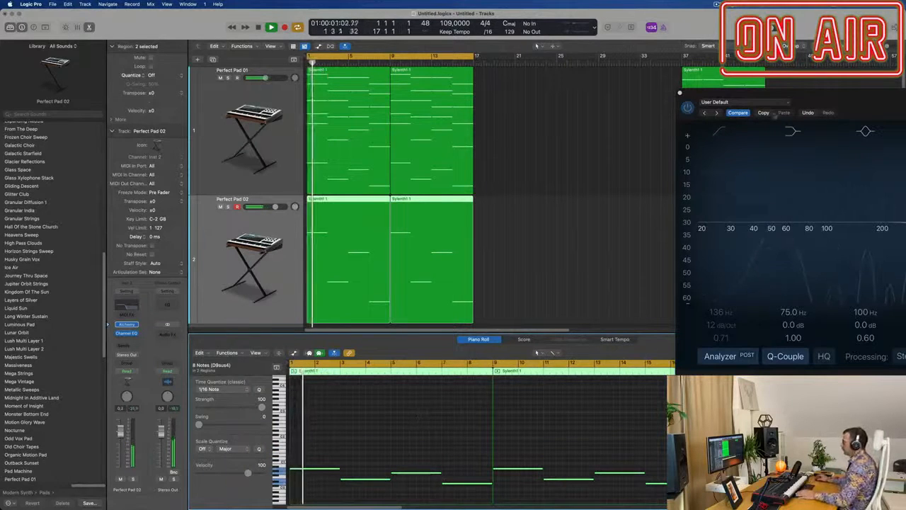
Step: Compare the Perfect Pad 01 and Perfect Pad 02 presets in Alchemy as the second track's bass sound
{"action": "left_click_drag", "start_coordinate": [876, 99], "coordinate": [478, 128]}
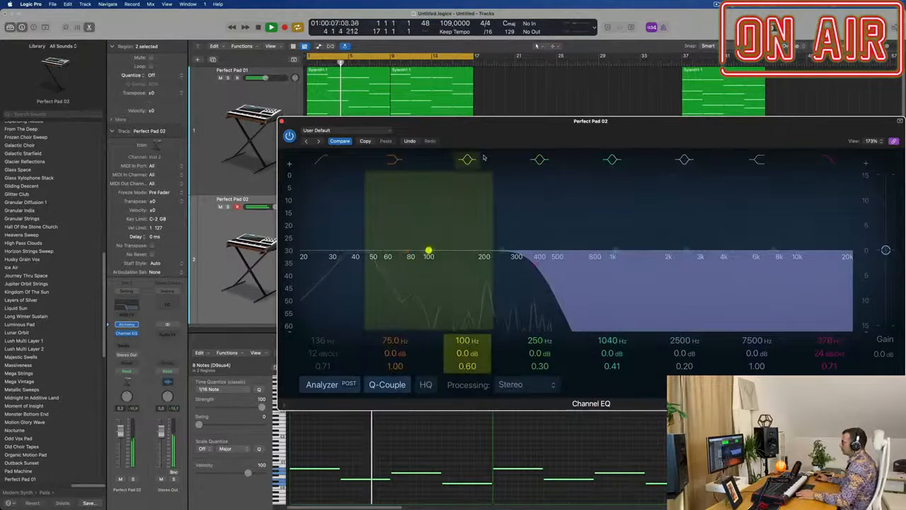
{"action": "key", "text": "Return"}
{"action": "left_click_drag", "start_coordinate": [464, 120], "coordinate": [474, 121]}
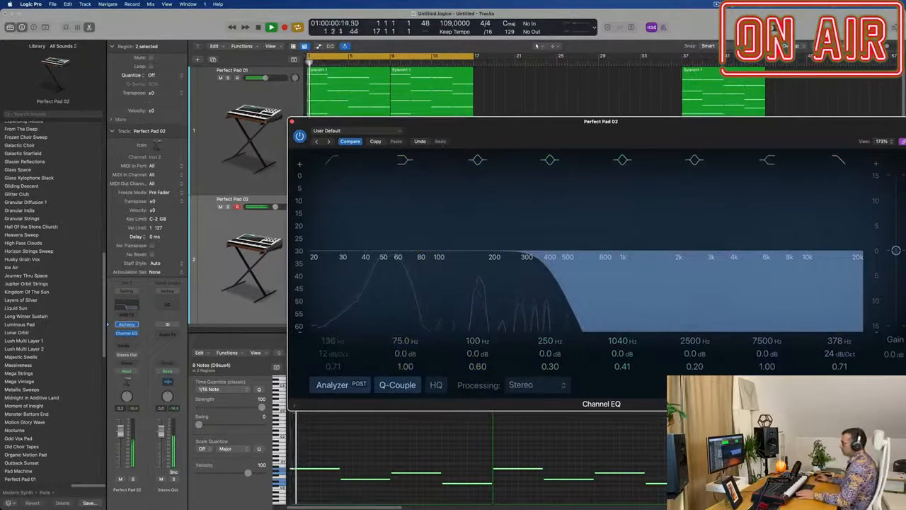
{"action": "left_click", "coordinate": [127, 325]}
{"action": "scroll", "coordinate": [611, 232], "scroll_direction": "up", "scroll_amount": 3}
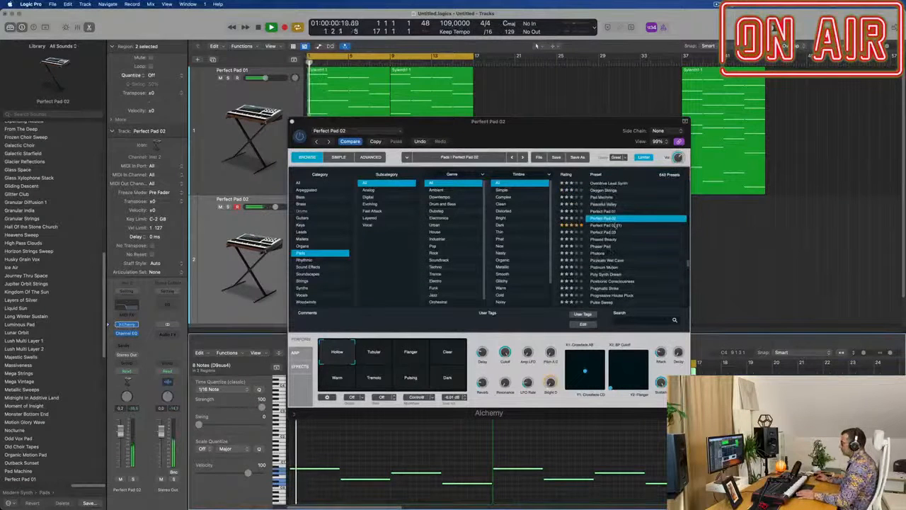
{"action": "left_click", "coordinate": [604, 211]}
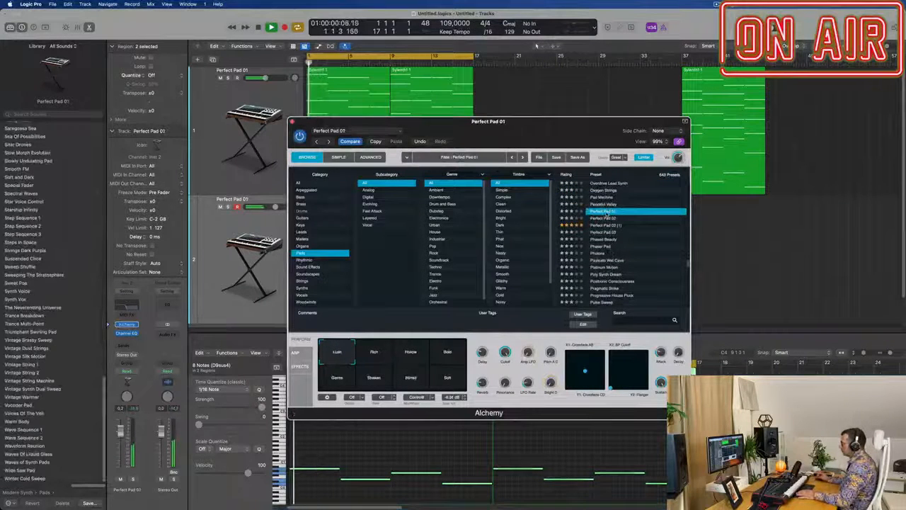
{"action": "left_click", "coordinate": [607, 218]}
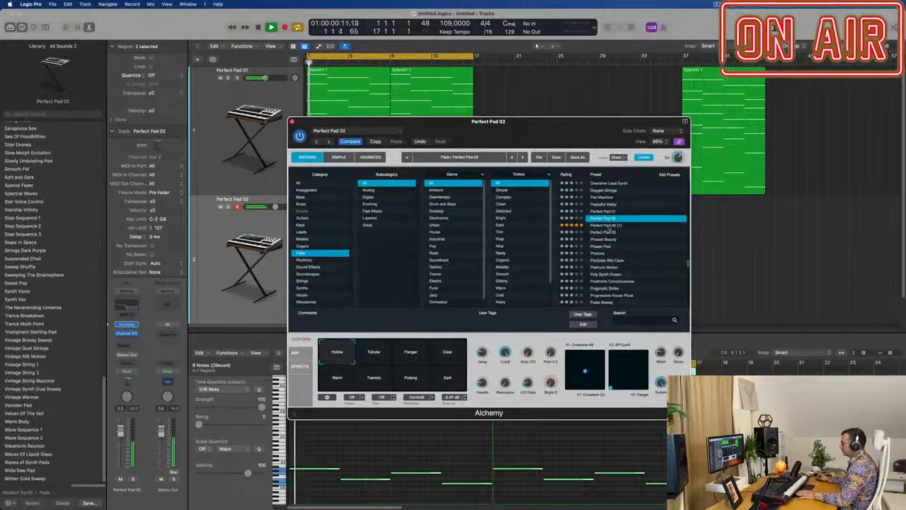
Step: Audition the Perfect Pad 03 preset in Alchemy on the second track, and go back to Perfect Pad 02
{"action": "left_click", "coordinate": [606, 232]}
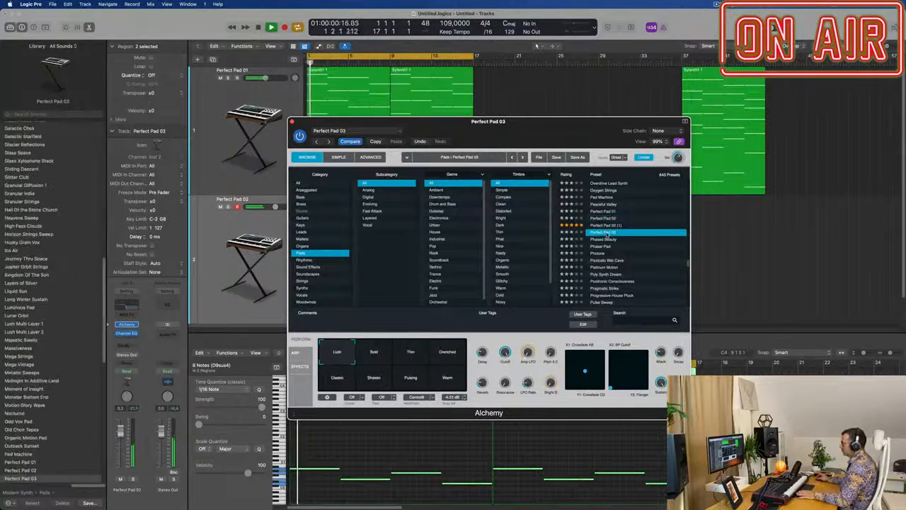
{"action": "left_click", "coordinate": [606, 218]}
{"action": "left_click_drag", "start_coordinate": [545, 125], "coordinate": [625, 114]}
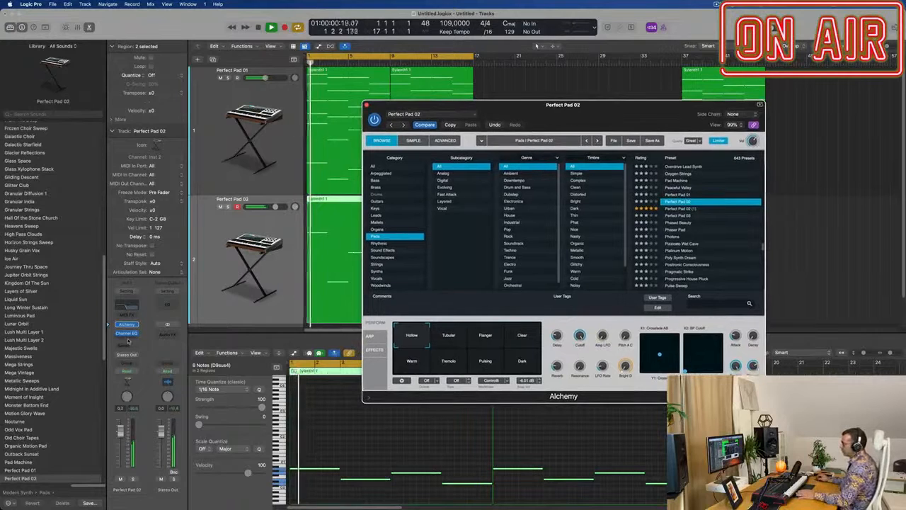
Step: Insert a stereo Compressor after the second track's Channel EQ and set its threshold to -23.5 dB during playback
{"action": "left_click", "coordinate": [129, 341]}
{"action": "mouse_move", "coordinate": [135, 388]}
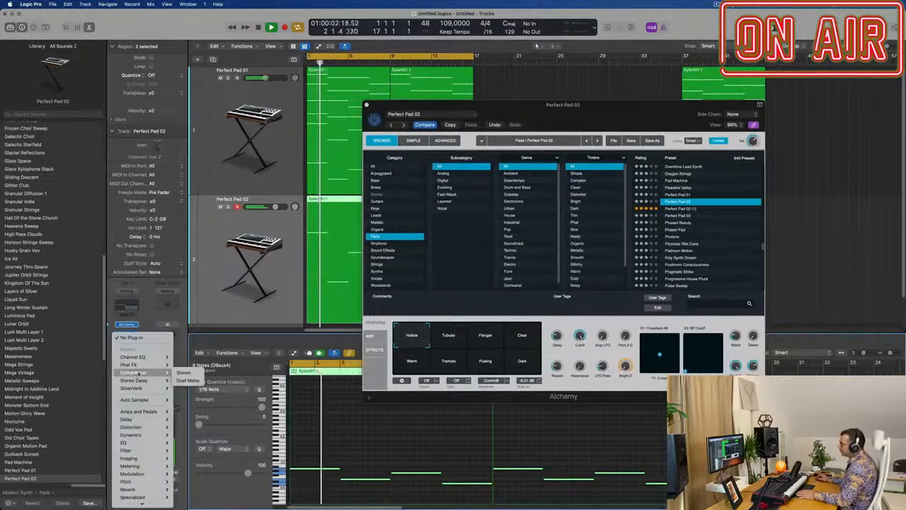
{"action": "left_click", "coordinate": [183, 369]}
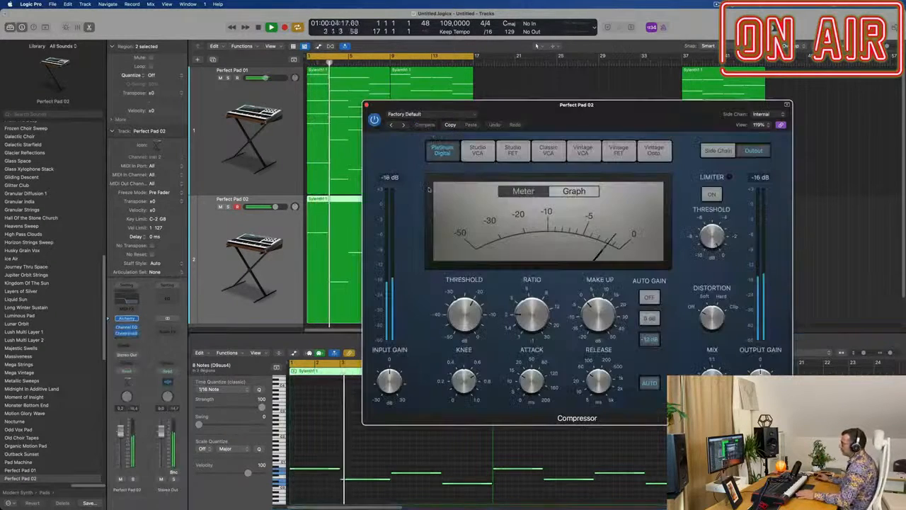
{"action": "key", "text": "Return"}
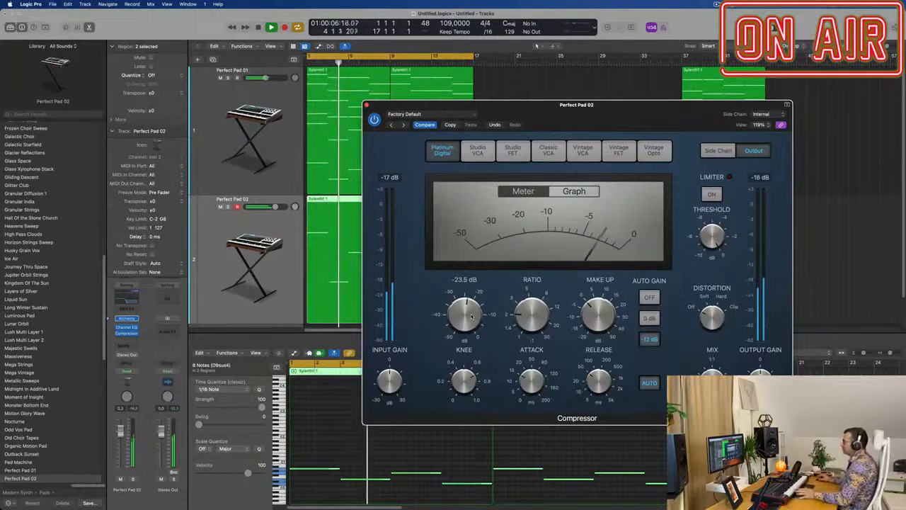
Step: Lower the second track's fader to about -5.1 dB while comparing the sound with the Compressor bypassed and active
{"action": "left_click_drag", "start_coordinate": [121, 437], "coordinate": [121, 440]}
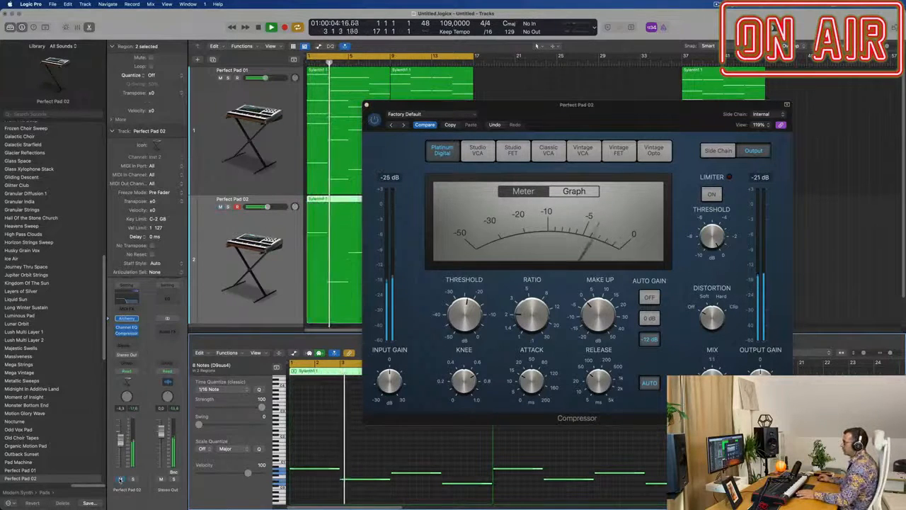
{"action": "left_click", "coordinate": [375, 120]}
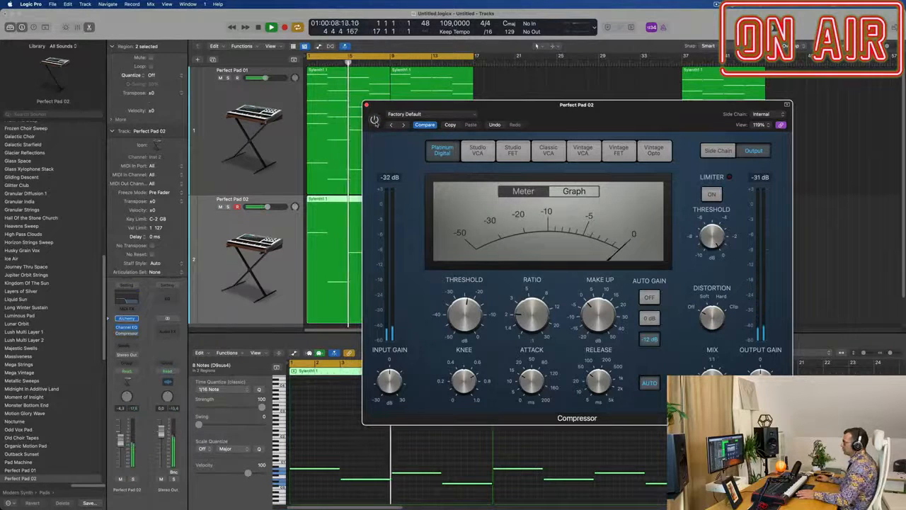
{"action": "left_click", "coordinate": [375, 120]}
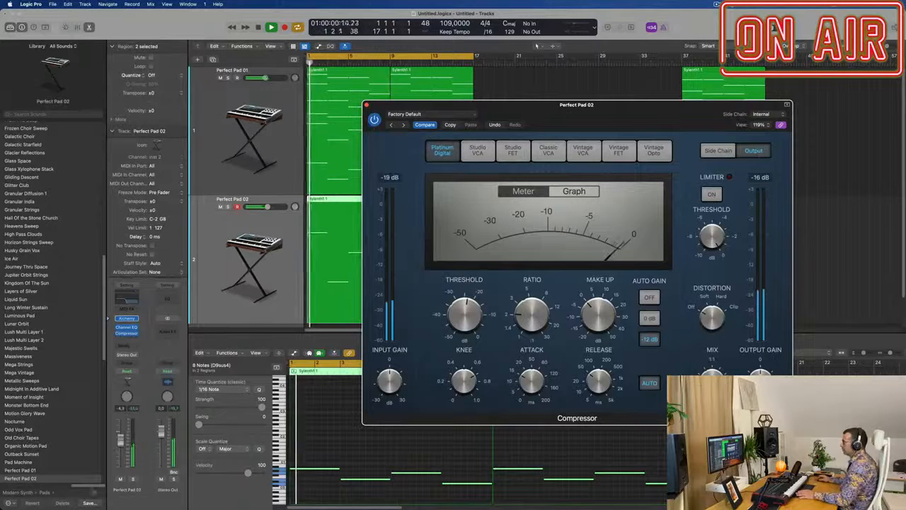
{"action": "left_click", "coordinate": [374, 120]}
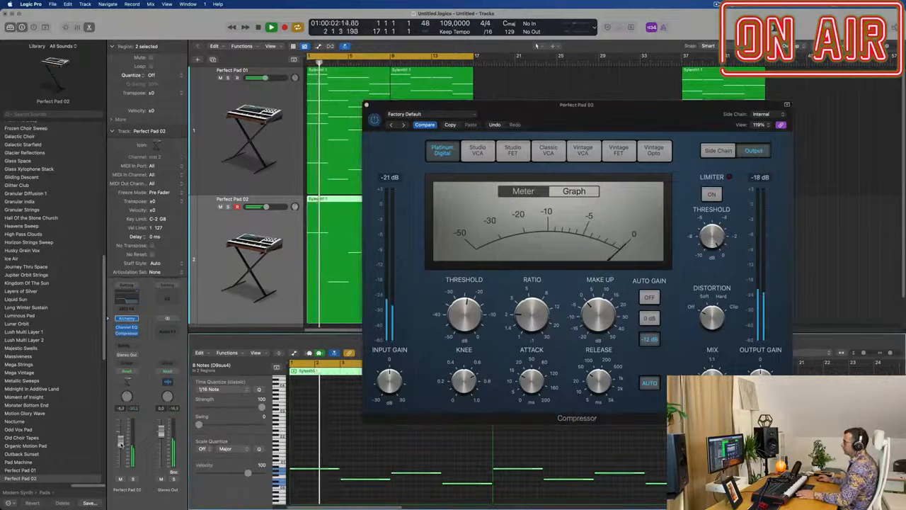
{"action": "left_click", "coordinate": [375, 121]}
{"action": "left_click", "coordinate": [366, 104]}
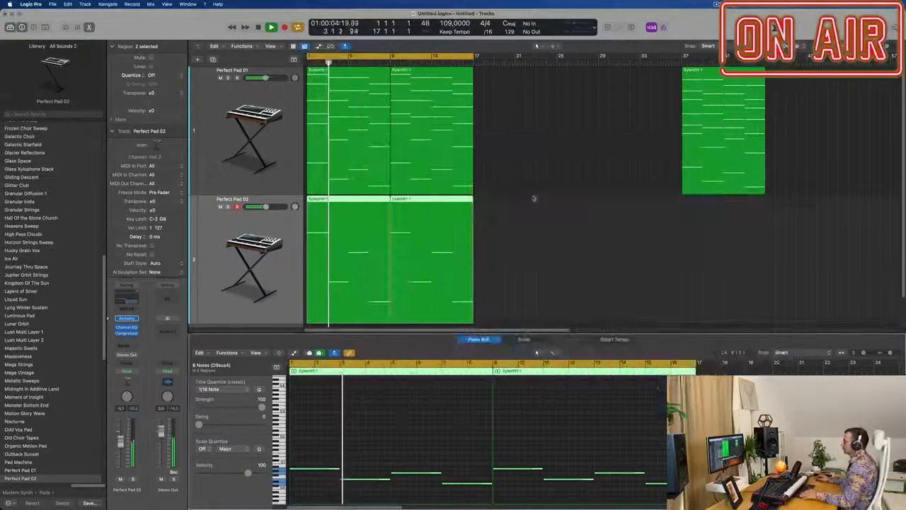
Step: Repeat the four chord and bass regions directly after themselves and extend the cycle range to bar 33
{"action": "scroll", "coordinate": [542, 200], "scroll_direction": "up", "scroll_amount": 3}
{"action": "scroll", "coordinate": [548, 200], "scroll_direction": "down", "scroll_amount": 5}
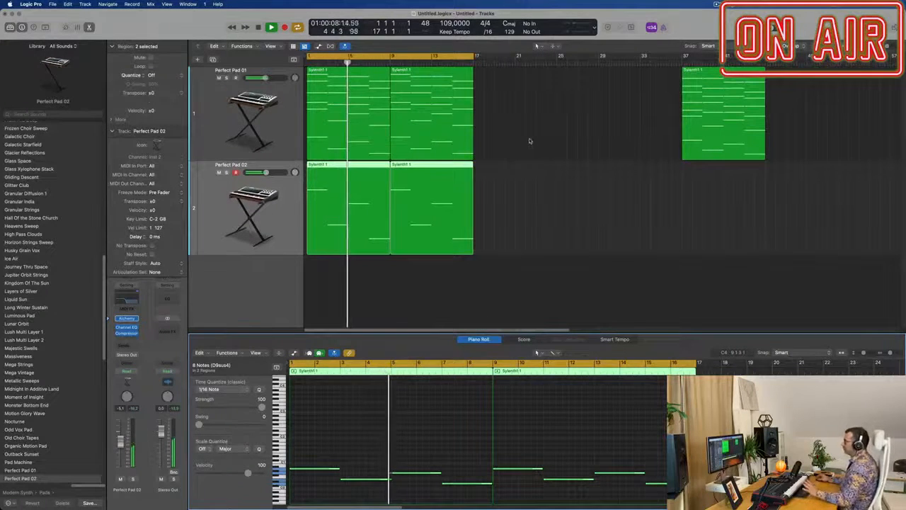
{"action": "left_click_drag", "start_coordinate": [529, 141], "coordinate": [355, 212]}
{"action": "key", "text": "super+r"}
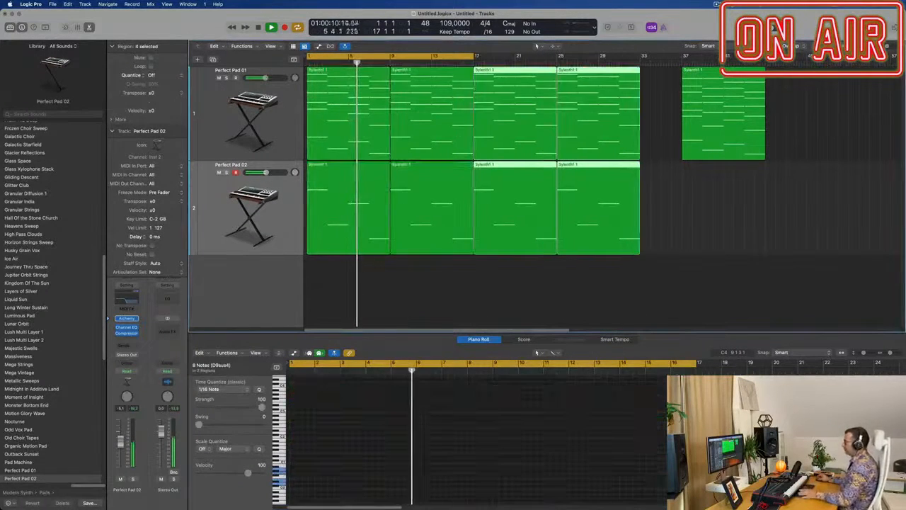
{"action": "left_click_drag", "start_coordinate": [474, 56], "coordinate": [643, 57]}
Step: Replay the first track from the beginning and shift its spare region at bar 37 slightly later
{"action": "left_click", "coordinate": [243, 133]}
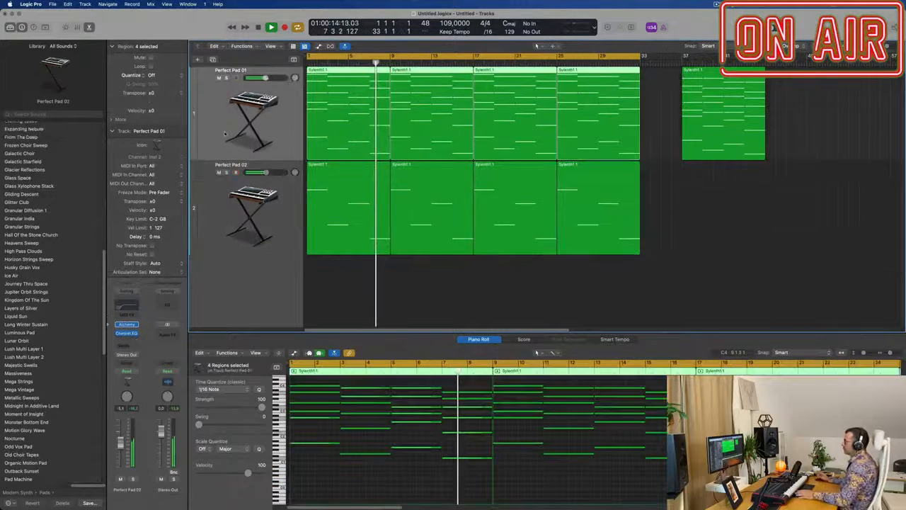
{"action": "key", "text": "Return"}
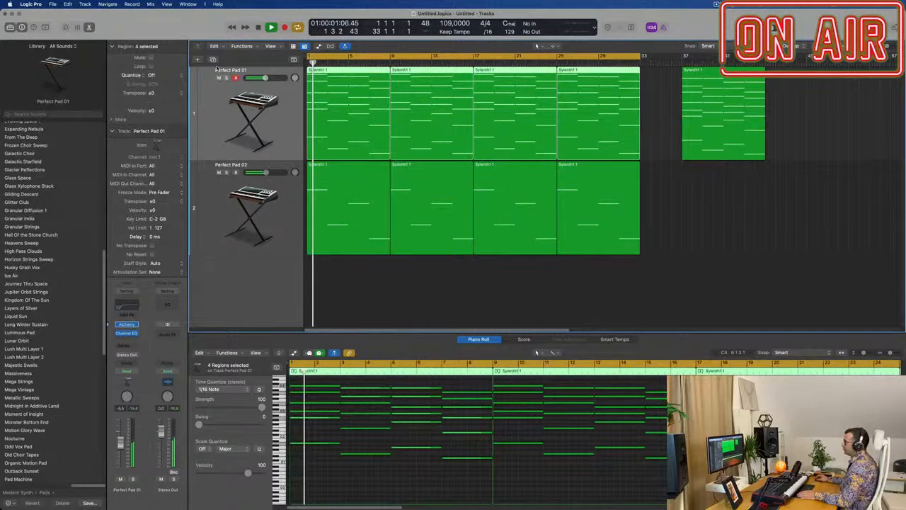
{"action": "left_click", "coordinate": [737, 101]}
{"action": "left_click_drag", "start_coordinate": [736, 101], "coordinate": [745, 141]}
Step: Add a new track with the same channel settings as the second track
{"action": "left_click", "coordinate": [223, 192]}
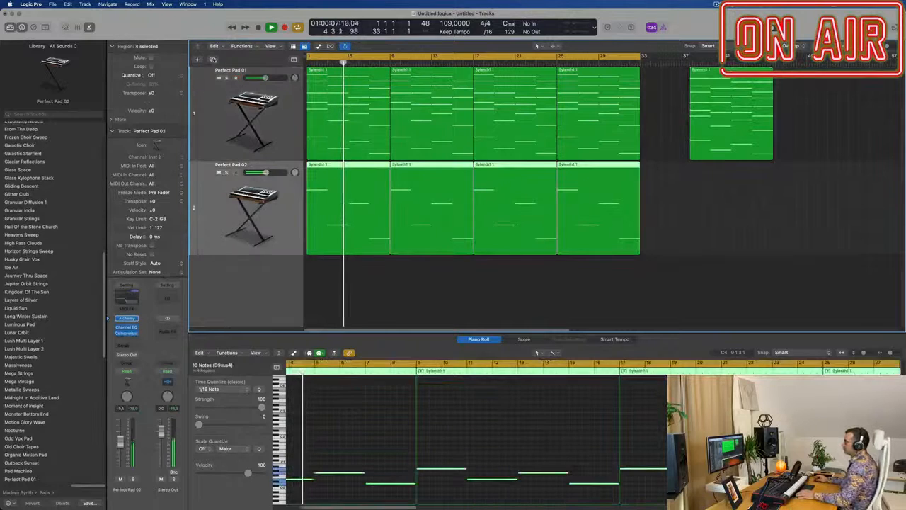
{"action": "key", "text": "super+d"}
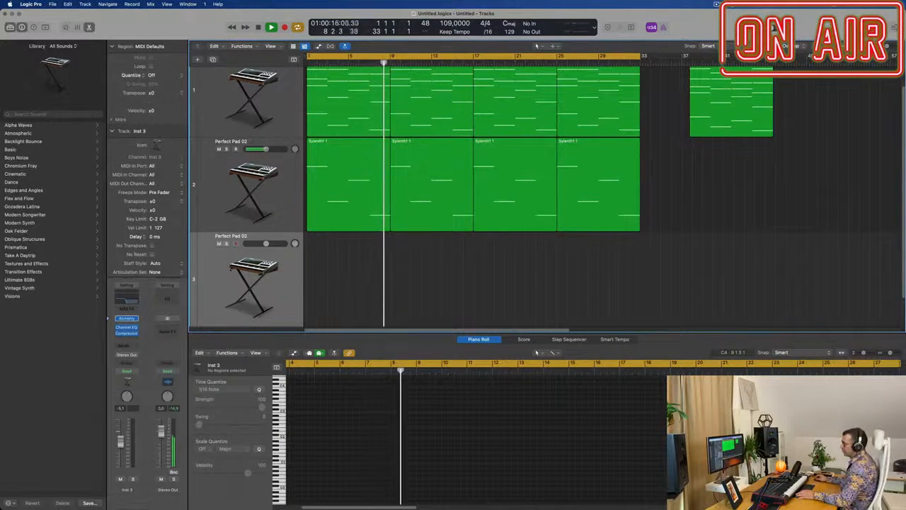
{"action": "left_click", "coordinate": [135, 319]}
{"action": "mouse_move", "coordinate": [136, 319]}
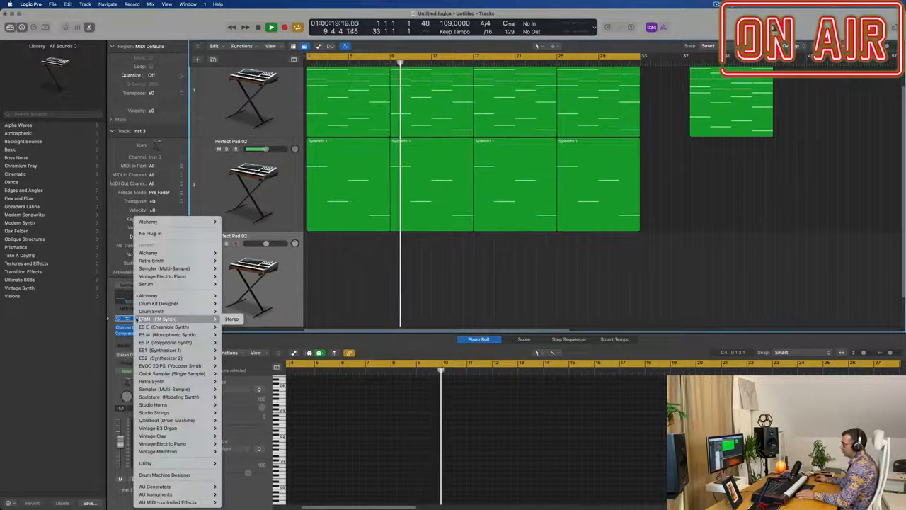
{"action": "left_click", "coordinate": [74, 60]}
{"action": "left_click", "coordinate": [62, 46]}
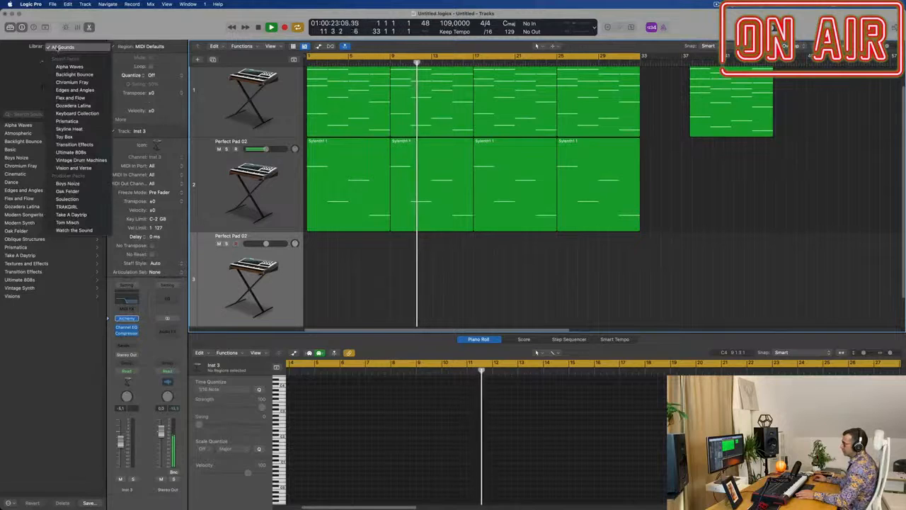
{"action": "left_click", "coordinate": [12, 67]}
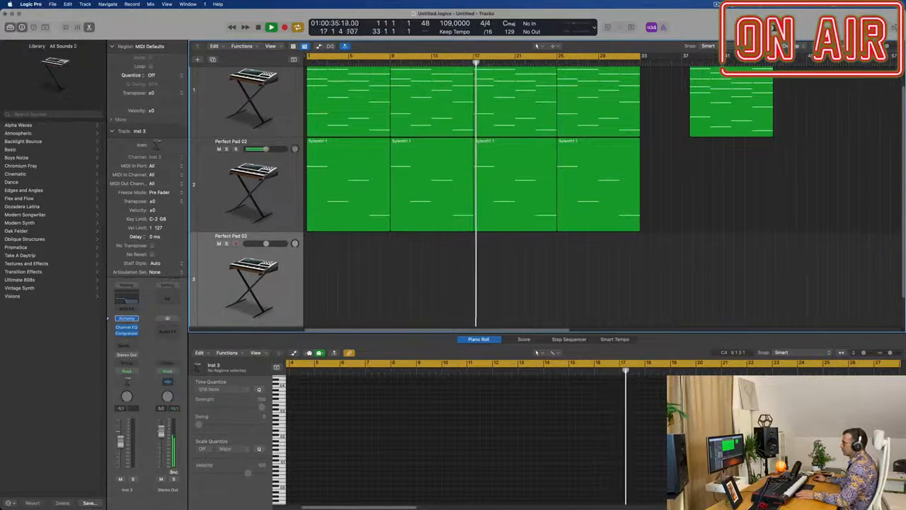
Step: Create one software instrument track that uses the stereo Studio Horns plug-in
{"action": "scroll", "coordinate": [199, 62], "scroll_direction": "up", "scroll_amount": 1}
{"action": "left_click", "coordinate": [199, 60]}
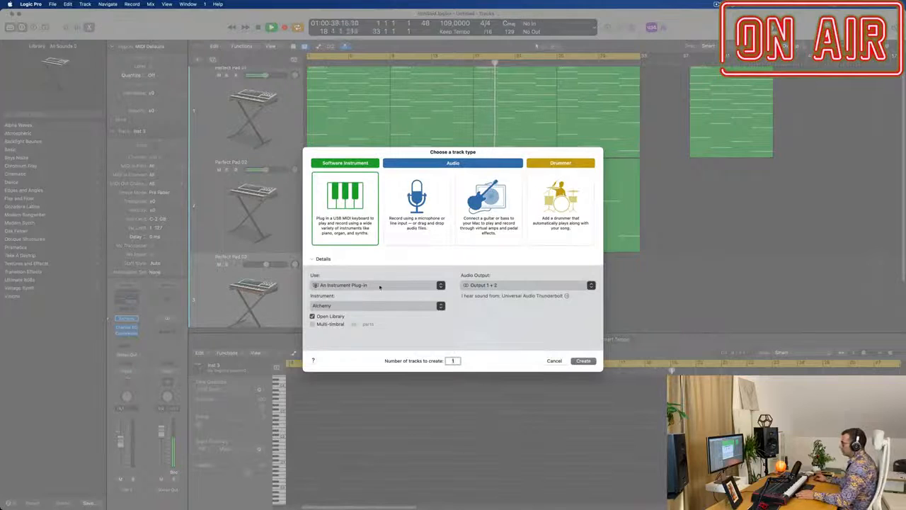
{"action": "left_click", "coordinate": [380, 307]}
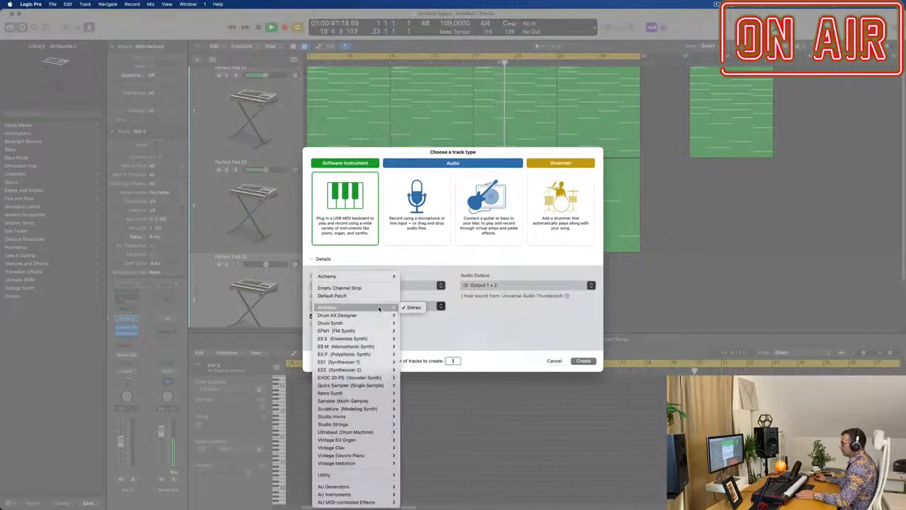
{"action": "mouse_move", "coordinate": [361, 386]}
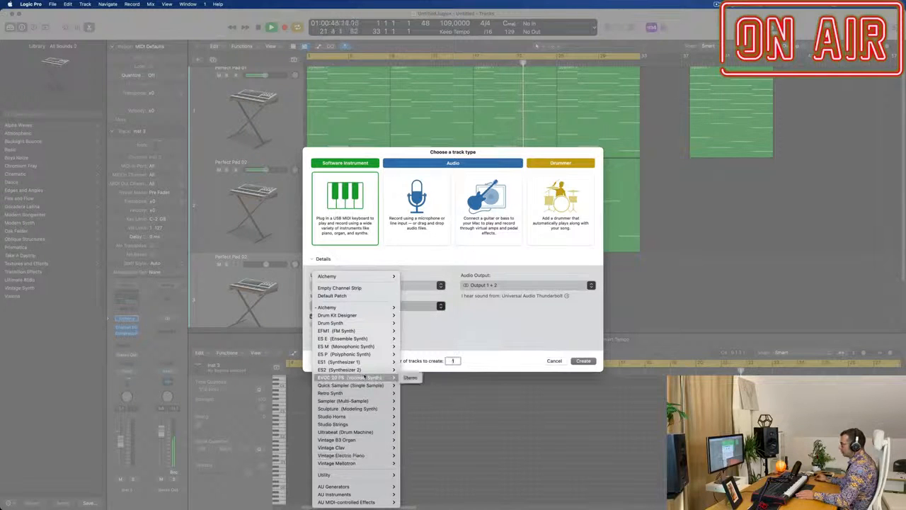
{"action": "mouse_move", "coordinate": [368, 426]}
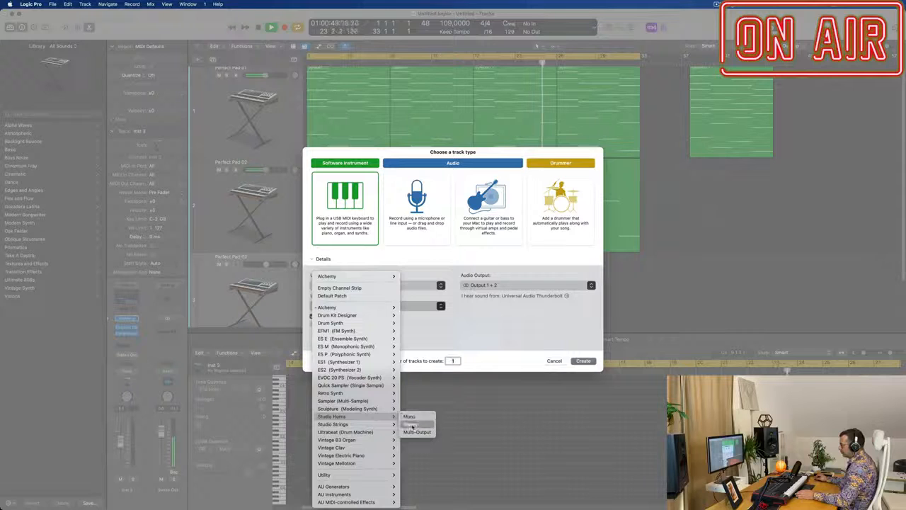
{"action": "left_click", "coordinate": [412, 425]}
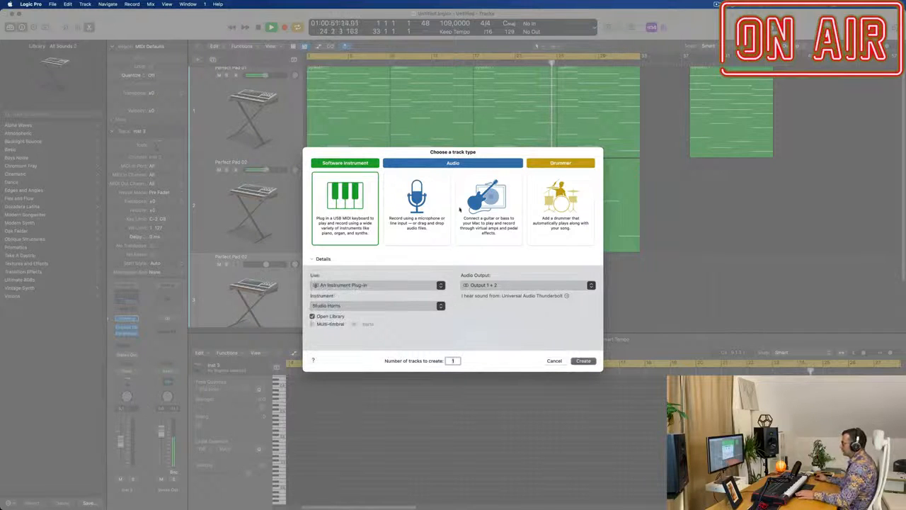
{"action": "key", "text": "Return"}
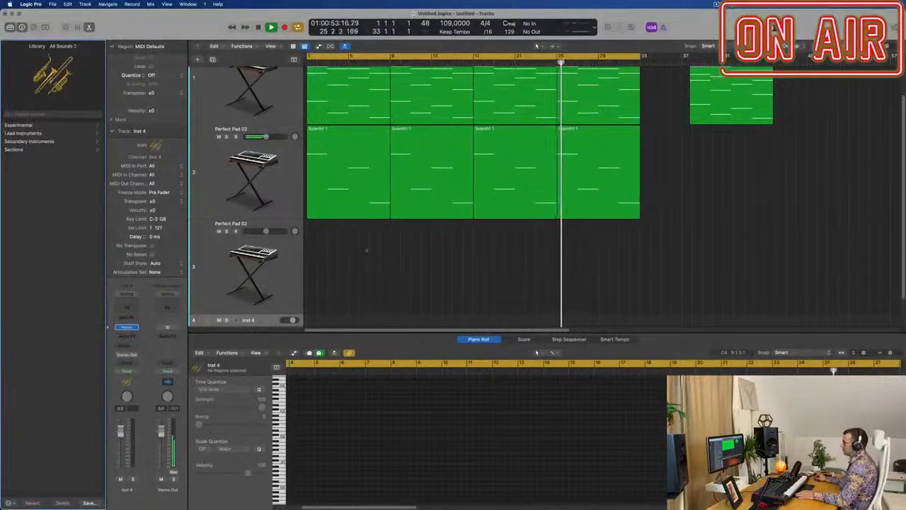
Step: Stop playback and copy the spare chord region from the first track to bar 1 of the Studio Horns track
{"action": "key", "text": "space"}
{"action": "key", "text": "space"}
{"action": "left_click_drag", "start_coordinate": [730, 99], "coordinate": [358, 303]}
{"action": "left_click_drag", "start_coordinate": [336, 326], "coordinate": [337, 325]}
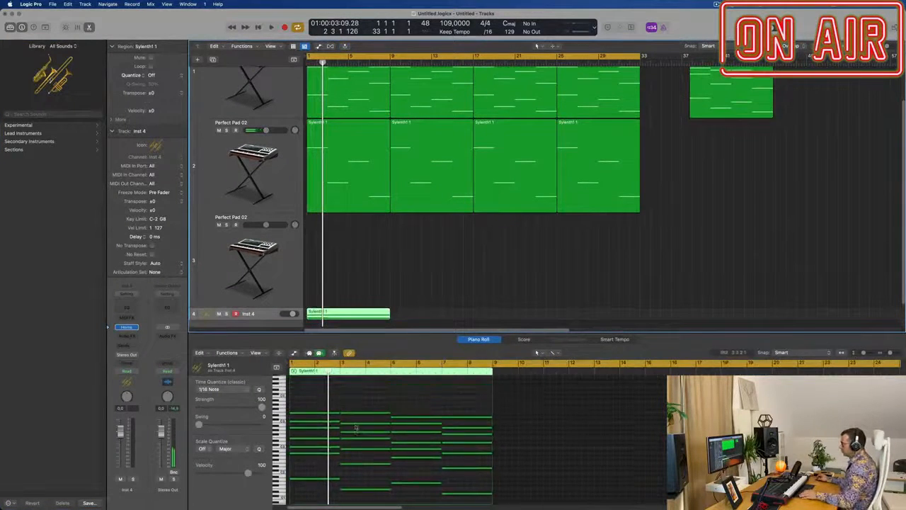
Step: Delete the lower chord notes in the Studio Horns region, leaving only the highest note of each chord
{"action": "scroll", "coordinate": [364, 429], "scroll_direction": "up", "scroll_amount": 2}
{"action": "left_click_drag", "start_coordinate": [322, 421], "coordinate": [475, 495]}
{"action": "left_click", "coordinate": [379, 439]}
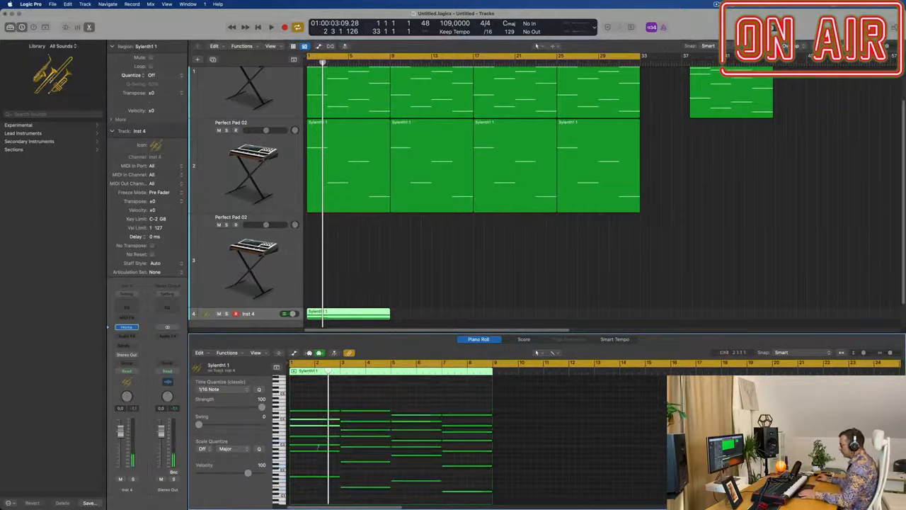
{"action": "key", "text": "Delete"}
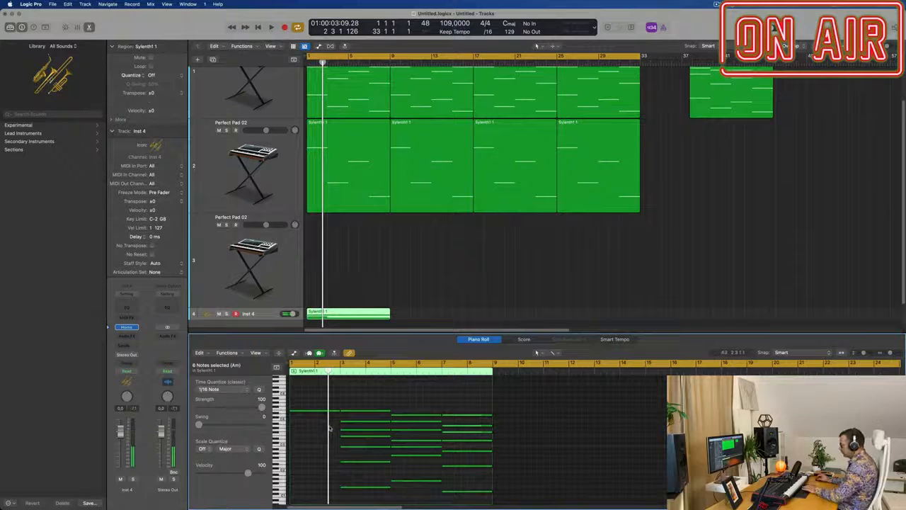
{"action": "left_click_drag", "start_coordinate": [329, 427], "coordinate": [471, 480]}
{"action": "key", "text": "Delete"}
{"action": "scroll", "coordinate": [462, 483], "scroll_direction": "up", "scroll_amount": 2}
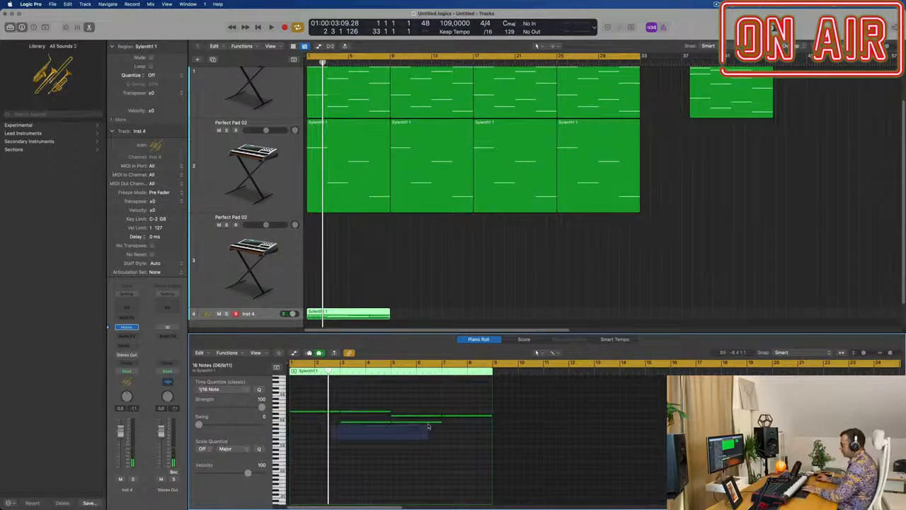
{"action": "left_click_drag", "start_coordinate": [428, 426], "coordinate": [429, 427]}
Step: Repeat the Studio Horns region three times so that it runs up to bar 33
{"action": "left_click", "coordinate": [357, 311]}
{"action": "key", "text": "super+r"}
{"action": "key", "text": "super+r"}
{"action": "key", "text": "super+r"}
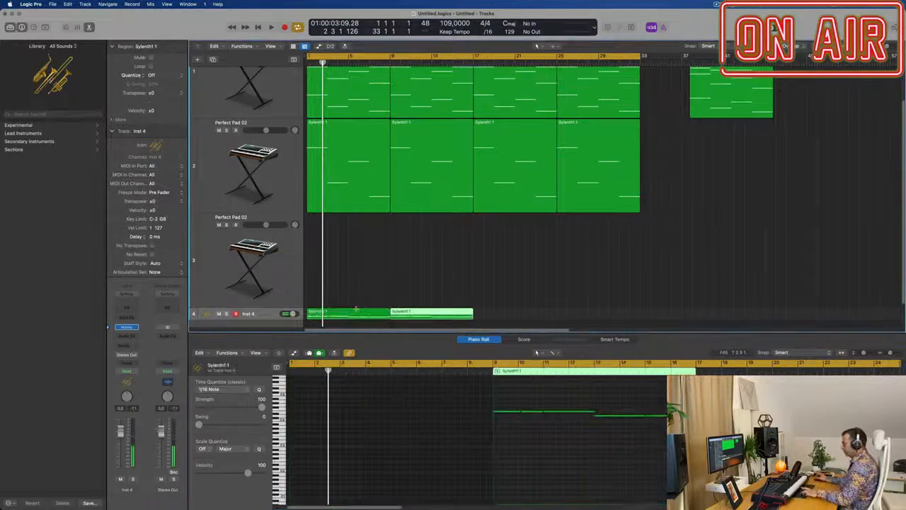
Step: Play the arrangement from the beginning and lower the Studio Horns track's fader to -10.0 dB
{"action": "left_click", "coordinate": [291, 319]}
{"action": "key", "text": "space"}
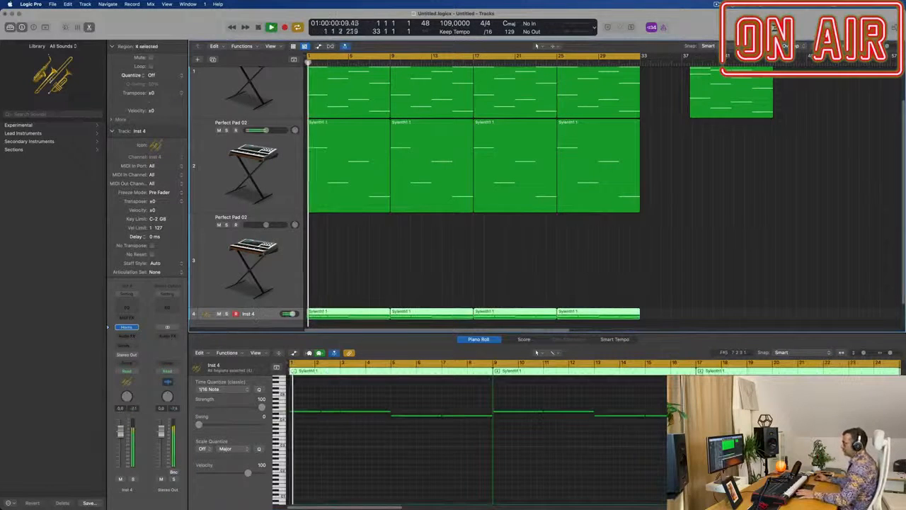
{"action": "left_click_drag", "start_coordinate": [119, 433], "coordinate": [119, 455]}
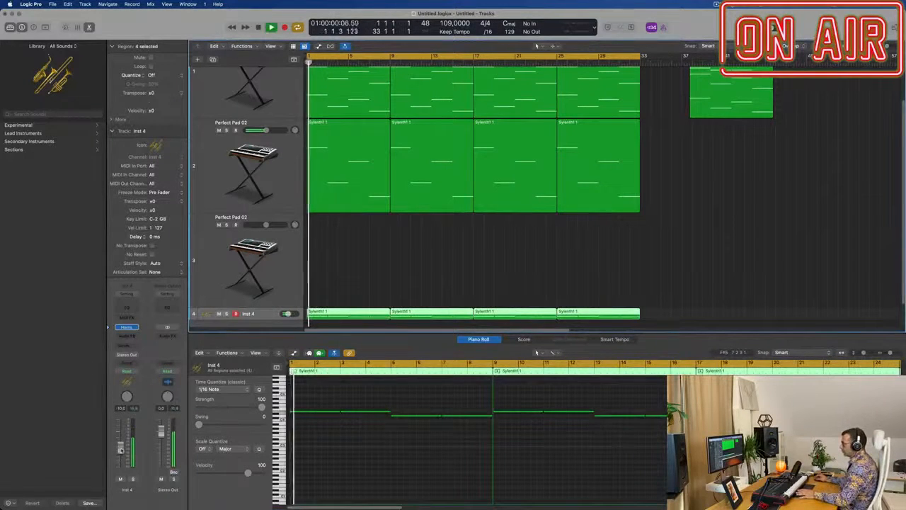
Step: Change the Studio Horns instrument to Alto Sax 1 and play the arrangement with it
{"action": "left_click", "coordinate": [126, 327]}
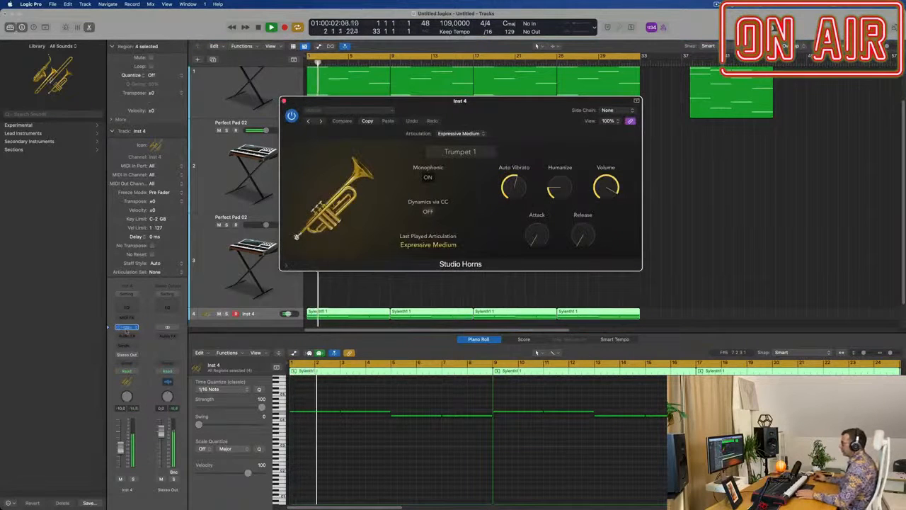
{"action": "left_click_drag", "start_coordinate": [470, 153], "coordinate": [458, 154]}
{"action": "left_click", "coordinate": [459, 153]}
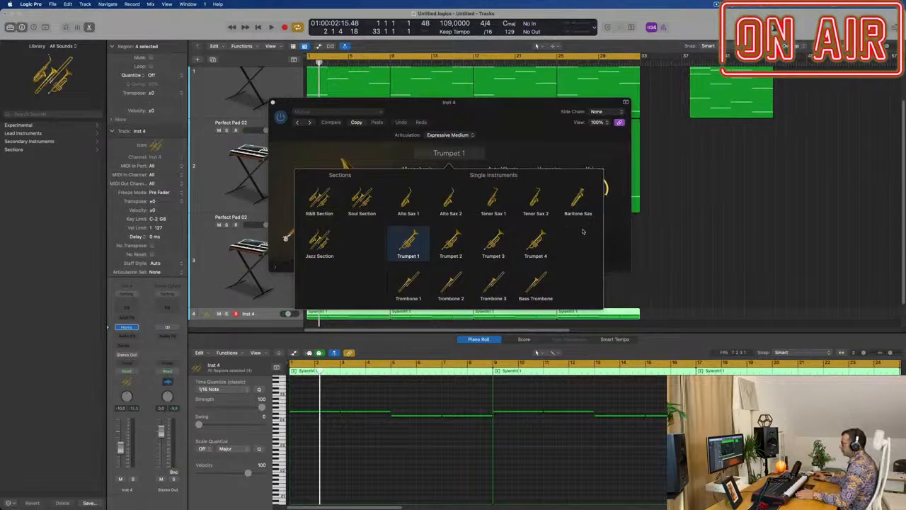
{"action": "left_click", "coordinate": [409, 203]}
{"action": "key", "text": "space"}
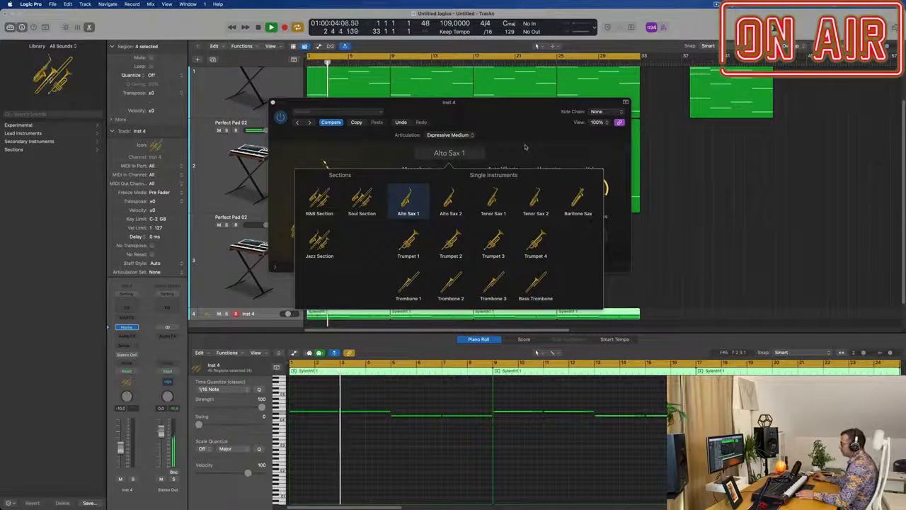
Step: Dismiss the Studio Horns instrument chooser, lower the Alto Sax track's fader further during playback, and return to the beginning
{"action": "left_click", "coordinate": [491, 116]}
{"action": "left_click_drag", "start_coordinate": [490, 115], "coordinate": [643, 131]}
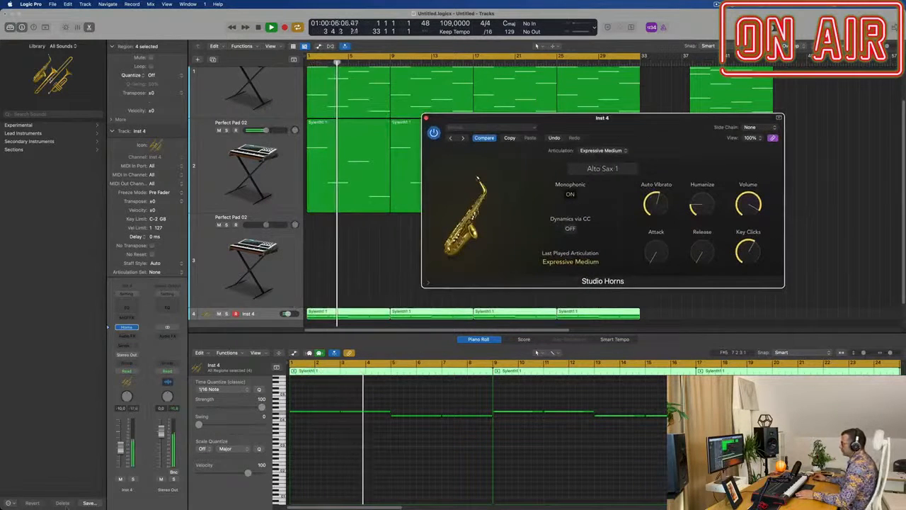
{"action": "left_click_drag", "start_coordinate": [120, 449], "coordinate": [120, 455]}
{"action": "key", "text": "Return"}
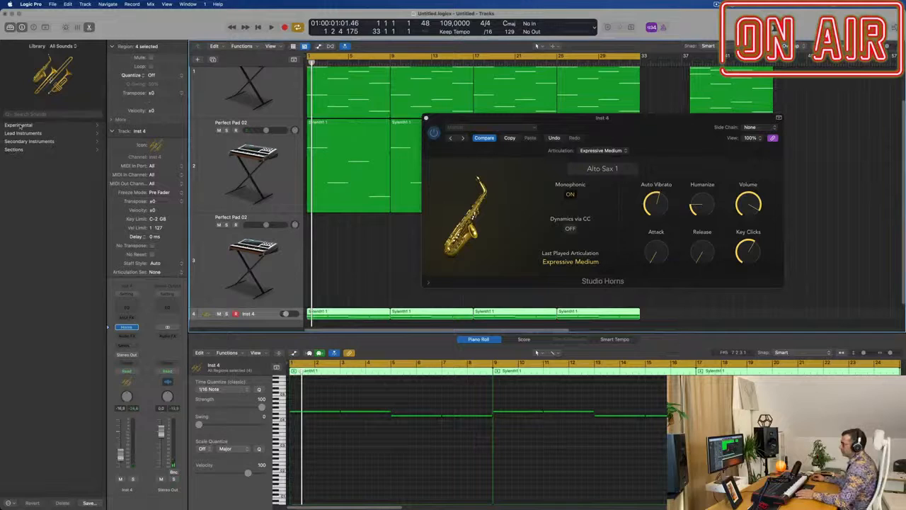
Step: Browse the Library's lead instruments and sound packs for an alternative horn sound
{"action": "left_click", "coordinate": [19, 132]}
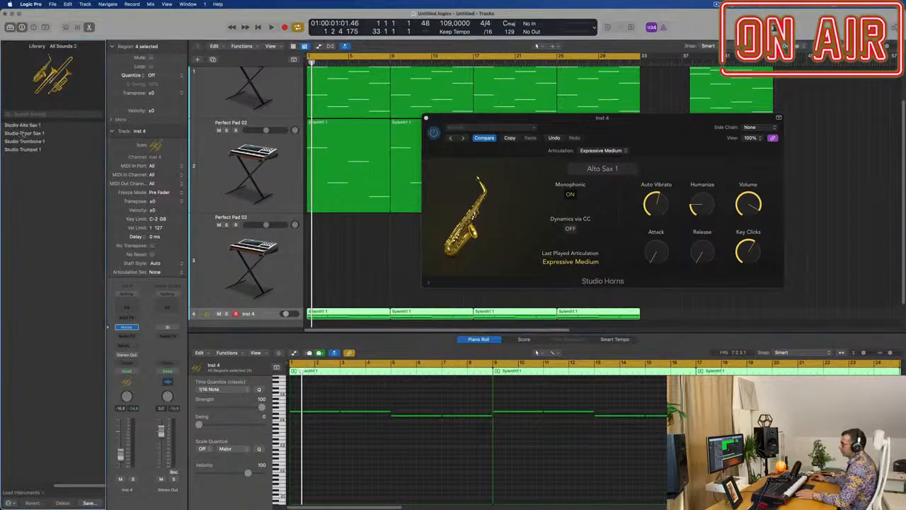
{"action": "left_click", "coordinate": [20, 495]}
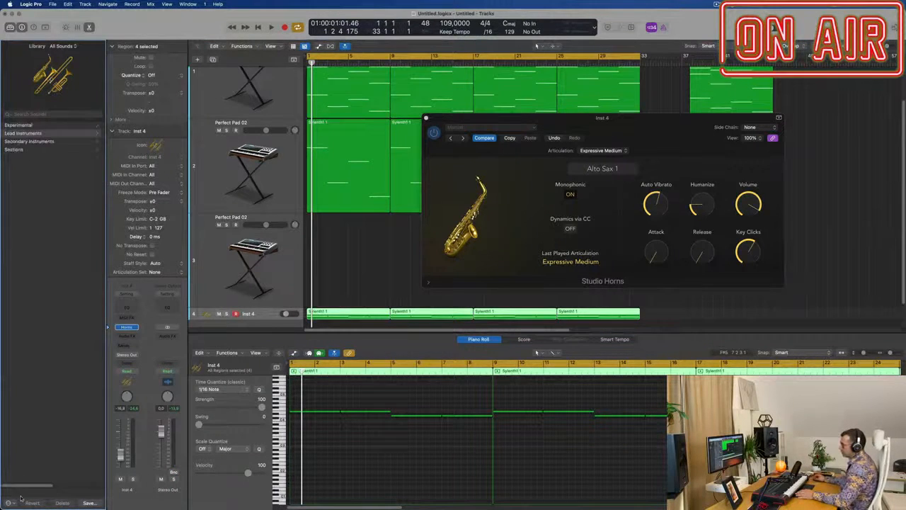
{"action": "left_click", "coordinate": [63, 46]}
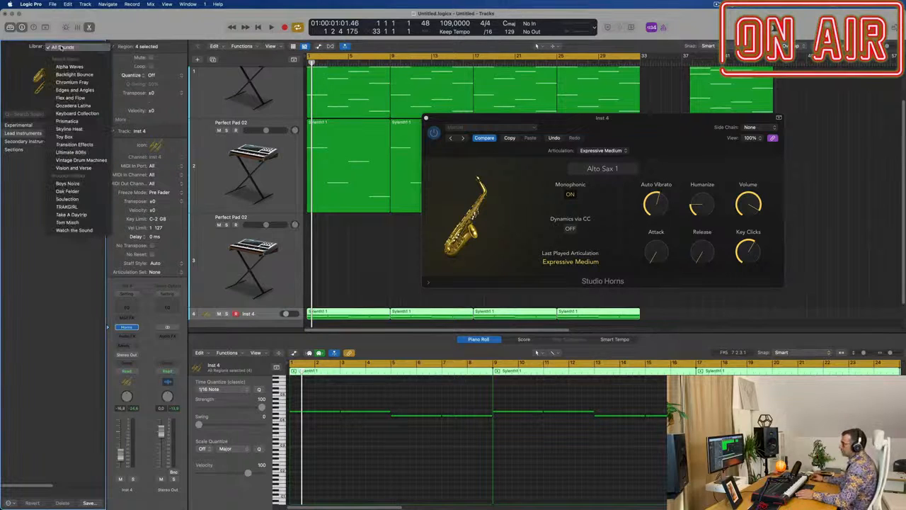
{"action": "left_click", "coordinate": [13, 59]}
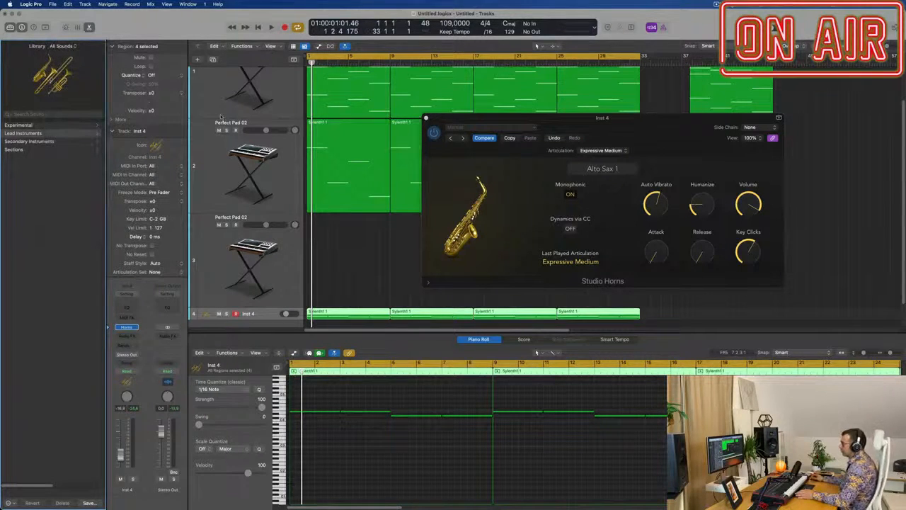
Step: Replace Alchemy on the third track with the stereo Quick Sampler
{"action": "left_click", "coordinate": [287, 259]}
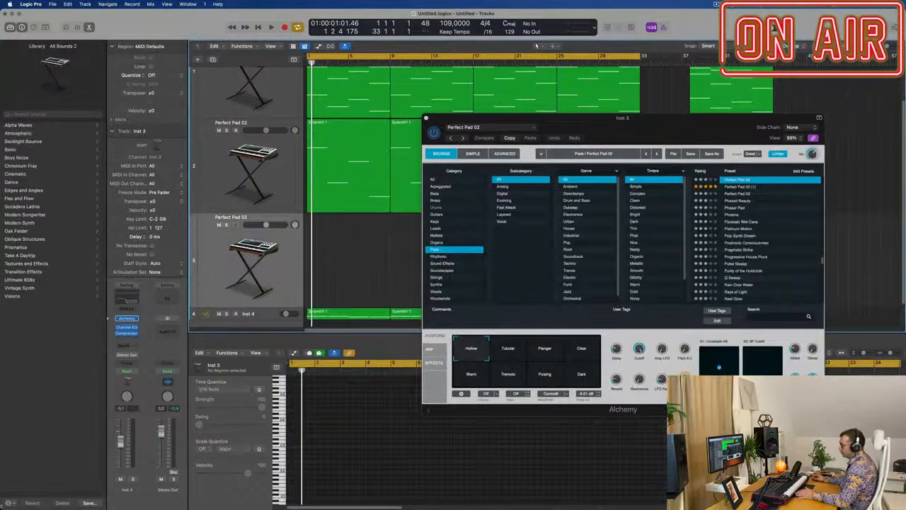
{"action": "left_click", "coordinate": [10, 504]}
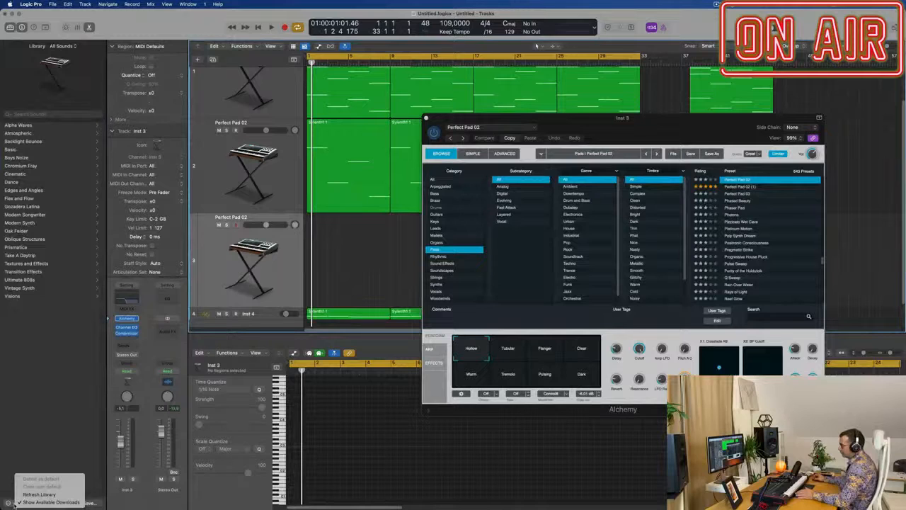
{"action": "left_click", "coordinate": [22, 434]}
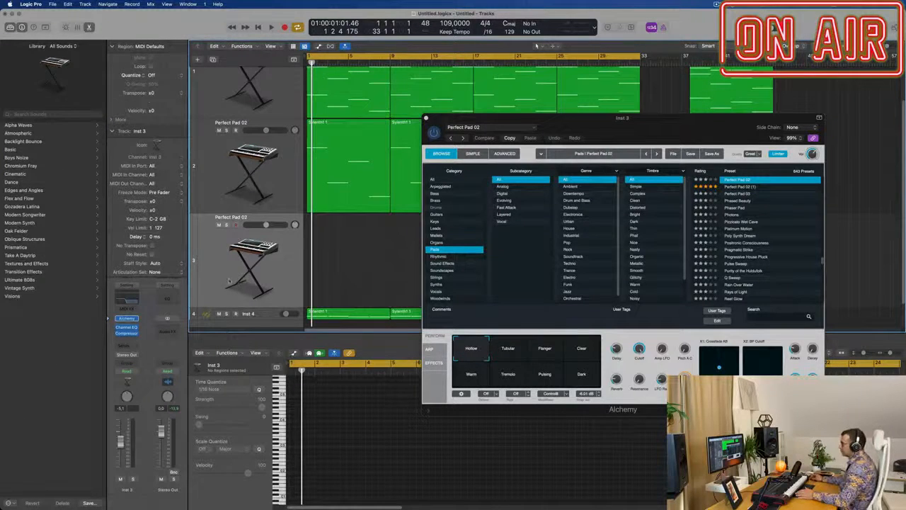
{"action": "left_click_drag", "start_coordinate": [548, 126], "coordinate": [498, 129]}
{"action": "left_click", "coordinate": [350, 125]}
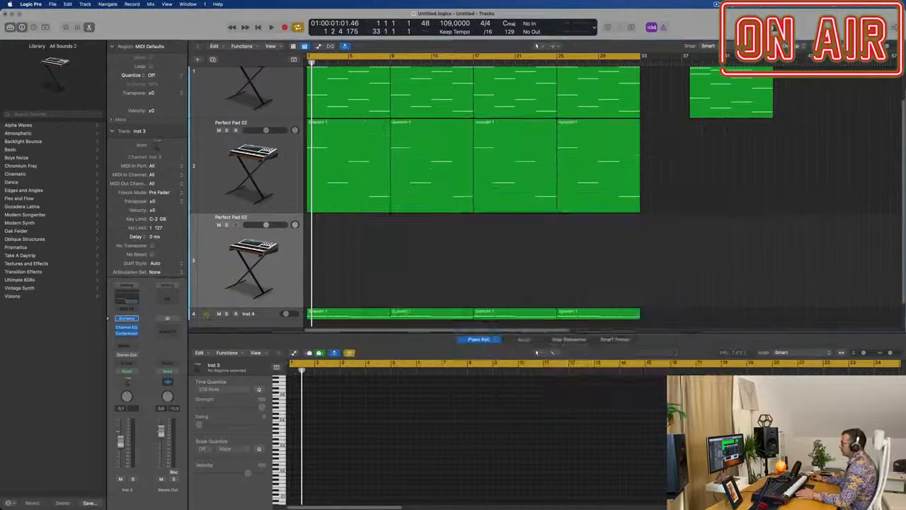
{"action": "left_click", "coordinate": [135, 319]}
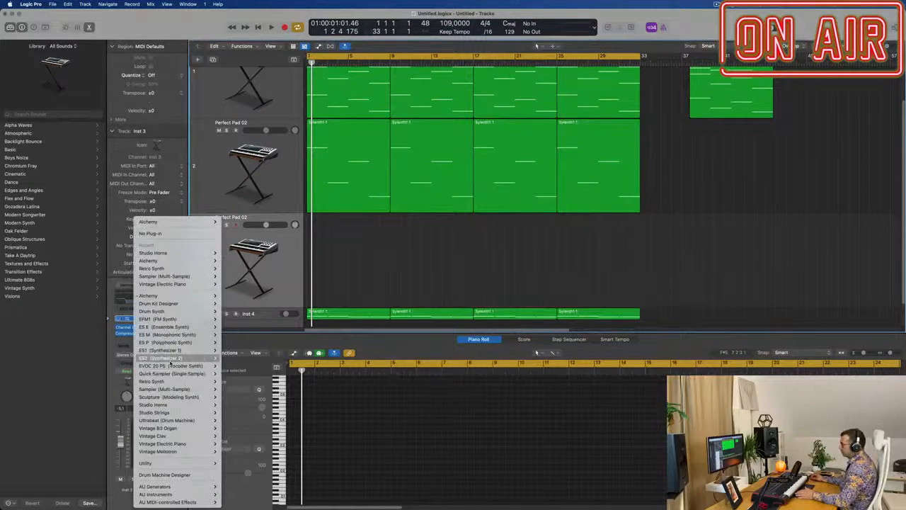
{"action": "mouse_move", "coordinate": [174, 376]}
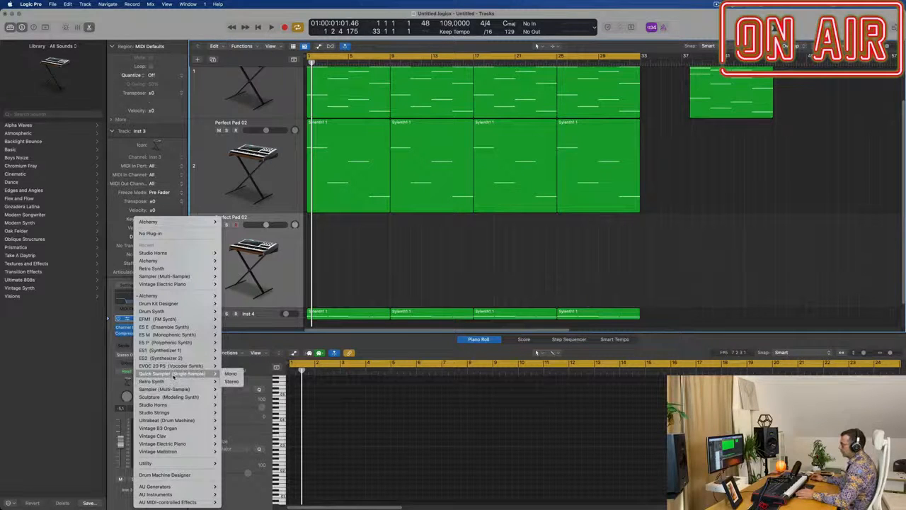
{"action": "left_click", "coordinate": [232, 381]}
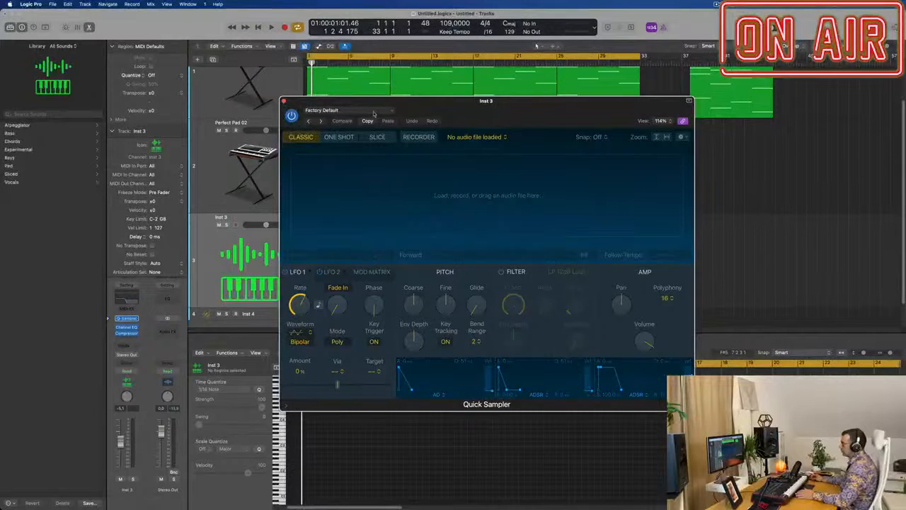
Step: Look through the Chords and Experimental preset categories of Quick Sampler
{"action": "left_click", "coordinate": [377, 111]}
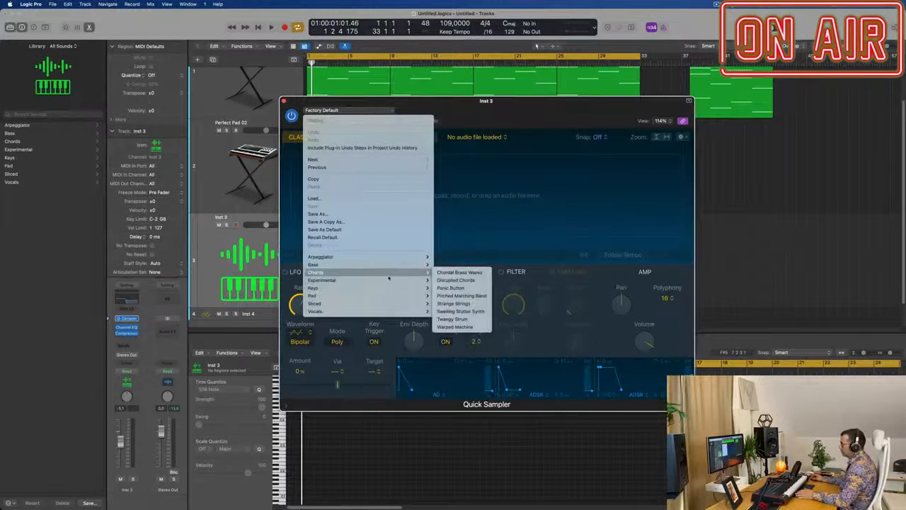
{"action": "mouse_move", "coordinate": [395, 262]}
{"action": "mouse_move", "coordinate": [393, 279]}
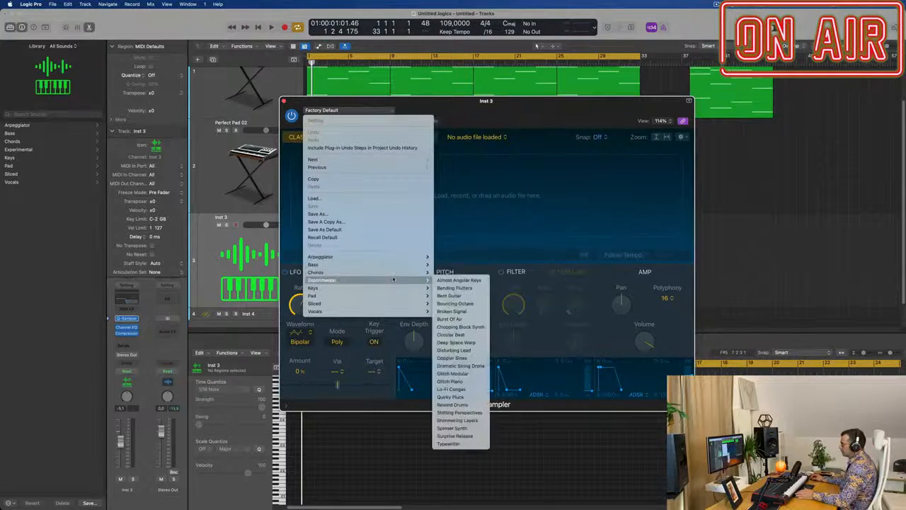
{"action": "left_click", "coordinate": [516, 116]}
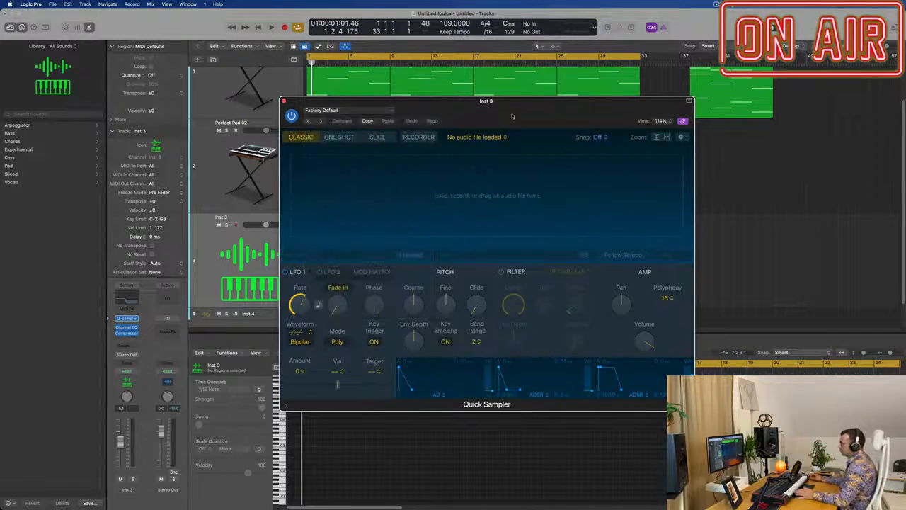
Step: Load the stereo Sampler (Multi-Sample) as the instrument on the third track
{"action": "left_click", "coordinate": [136, 319]}
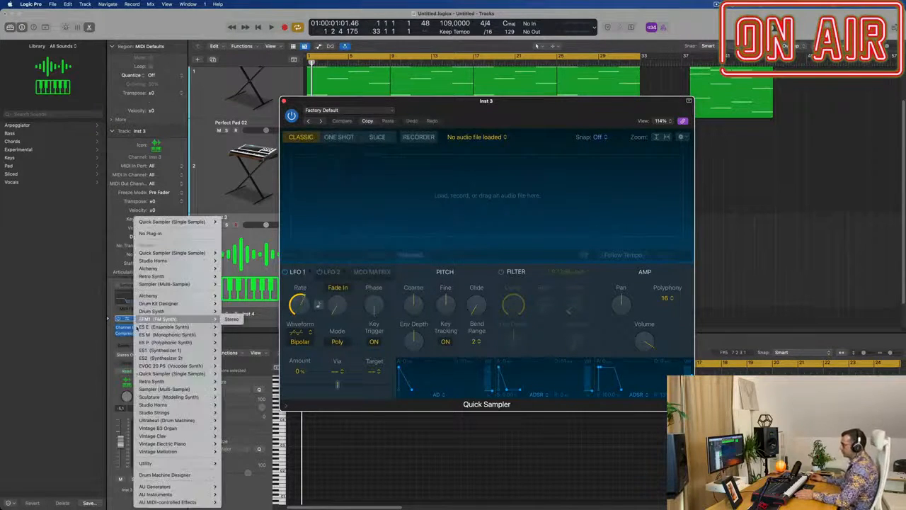
{"action": "mouse_move", "coordinate": [171, 398]}
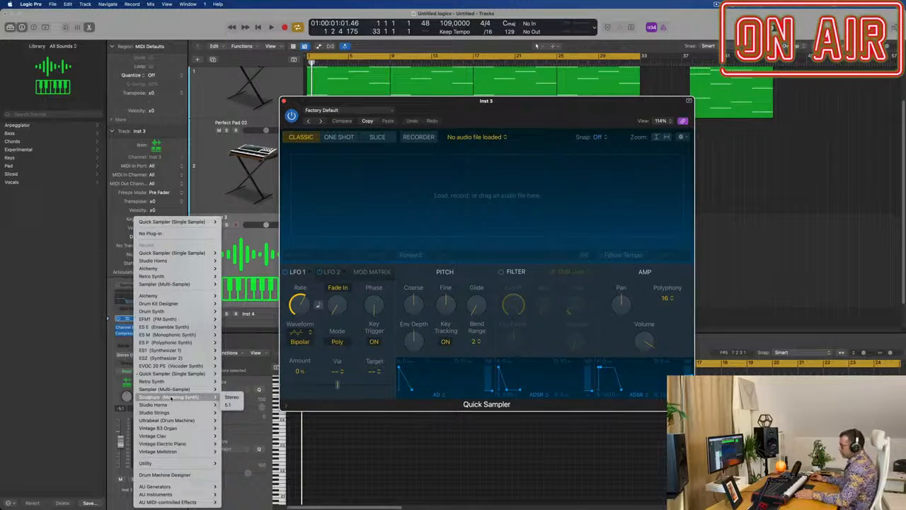
{"action": "mouse_move", "coordinate": [175, 422]}
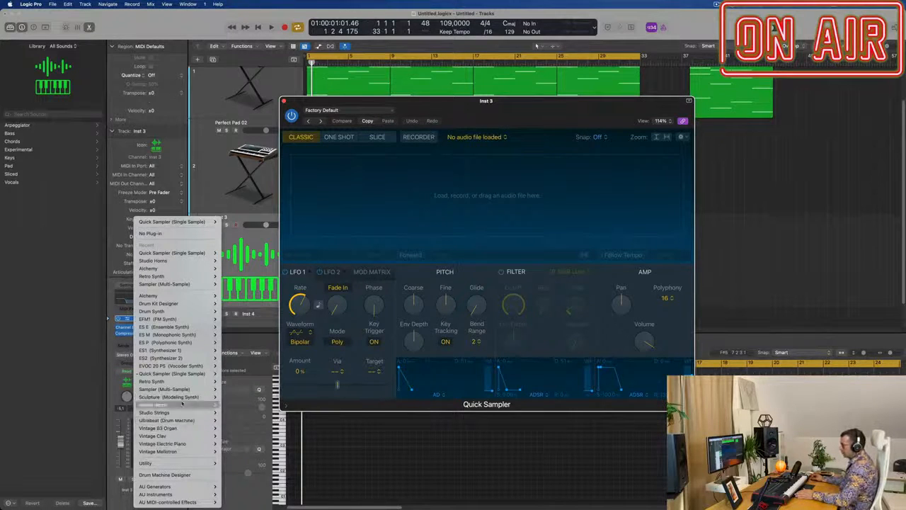
{"action": "mouse_move", "coordinate": [182, 383]}
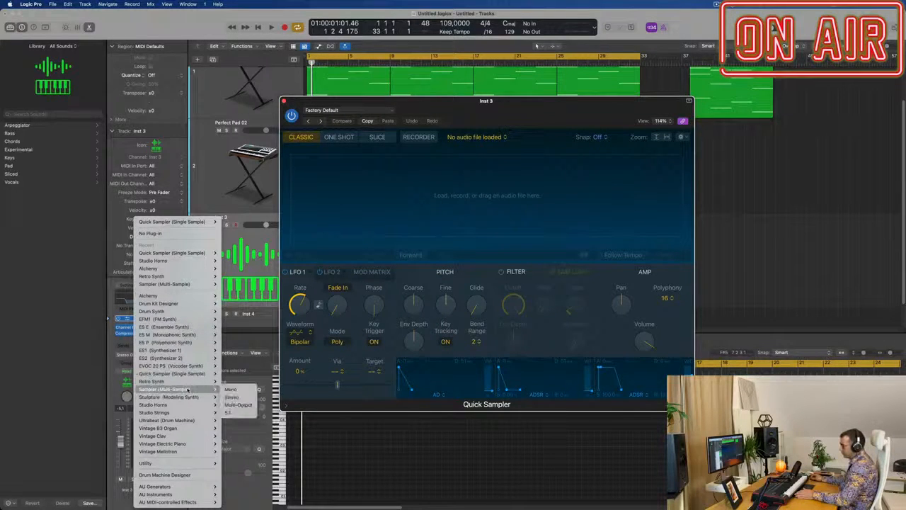
{"action": "left_click", "coordinate": [235, 398]}
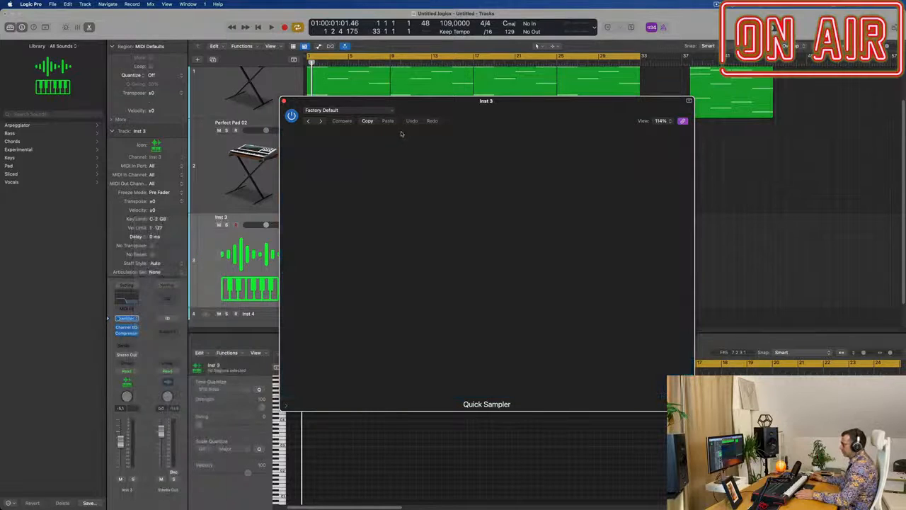
{"action": "left_click_drag", "start_coordinate": [486, 106], "coordinate": [439, 92]}
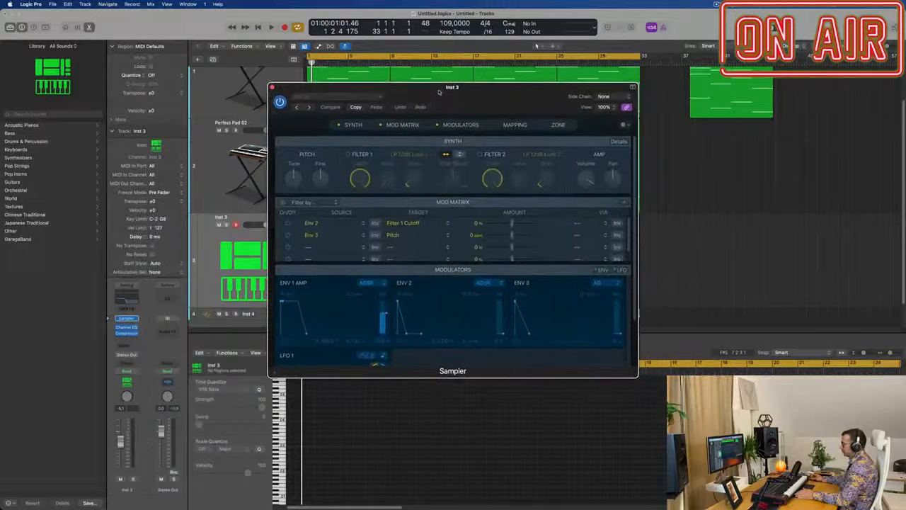
Step: Load the orchestral brass preset French Horn Solo+ in the Sampler
{"action": "left_click", "coordinate": [360, 98]}
{"action": "mouse_move", "coordinate": [366, 264]}
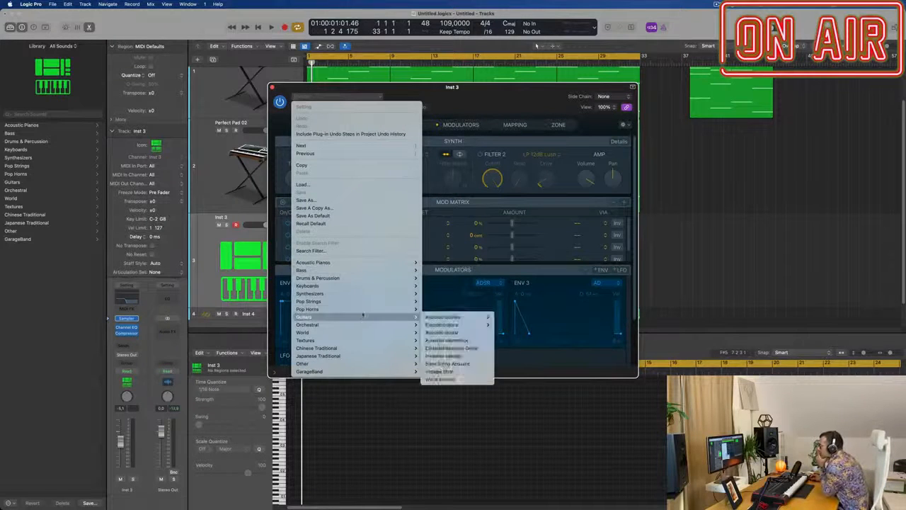
{"action": "mouse_move", "coordinate": [368, 312]}
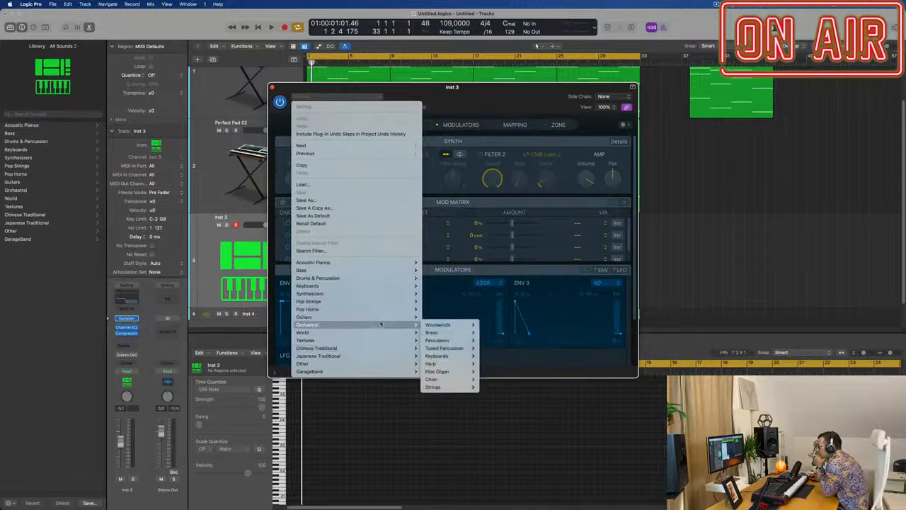
{"action": "mouse_move", "coordinate": [450, 328]}
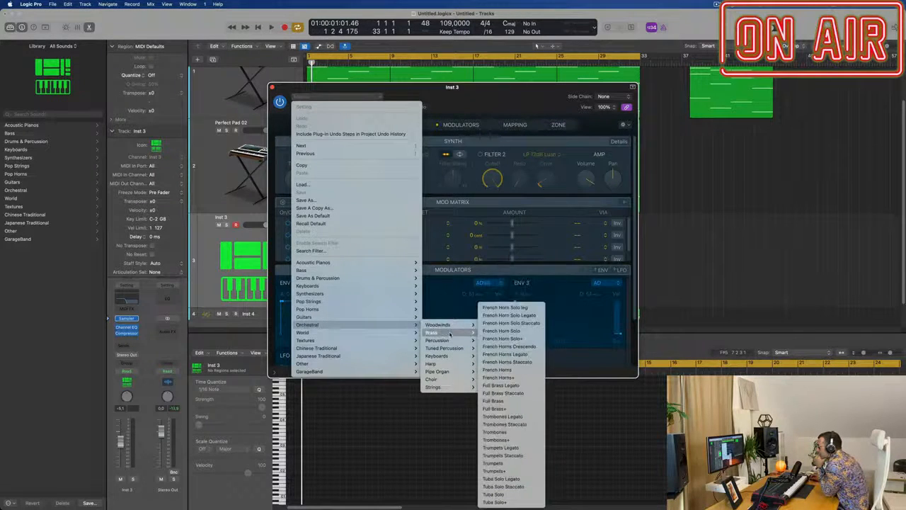
{"action": "left_click", "coordinate": [499, 331]}
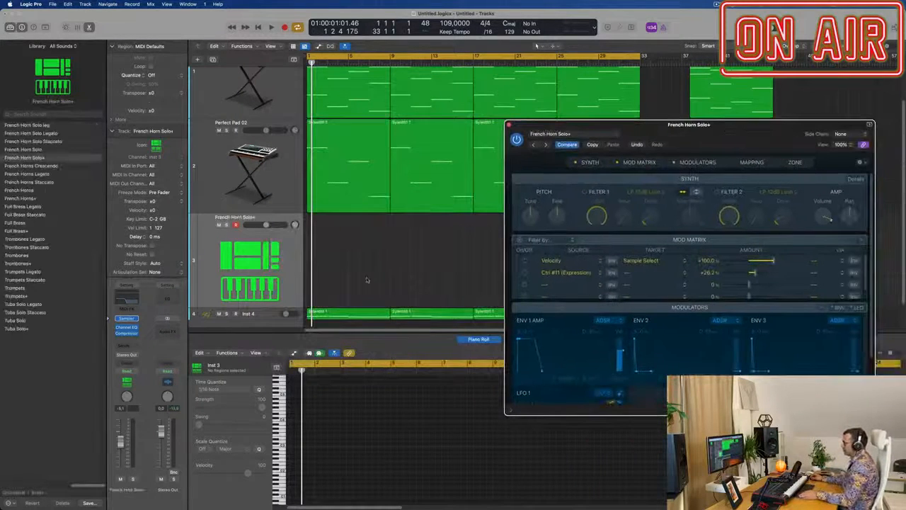
Step: Move the four Inst 4 regions onto the French Horn Solo+ track, keeping their positions, and play the arrangement
{"action": "left_click_drag", "start_coordinate": [367, 279], "coordinate": [554, 331]}
{"action": "left_click_drag", "start_coordinate": [623, 149], "coordinate": [822, 168]}
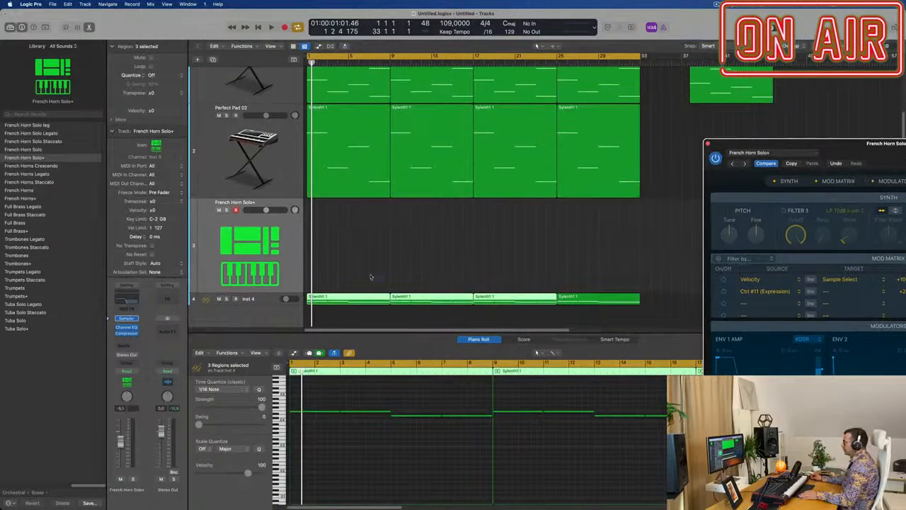
{"action": "left_click_drag", "start_coordinate": [370, 275], "coordinate": [606, 248]}
{"action": "key", "text": "space"}
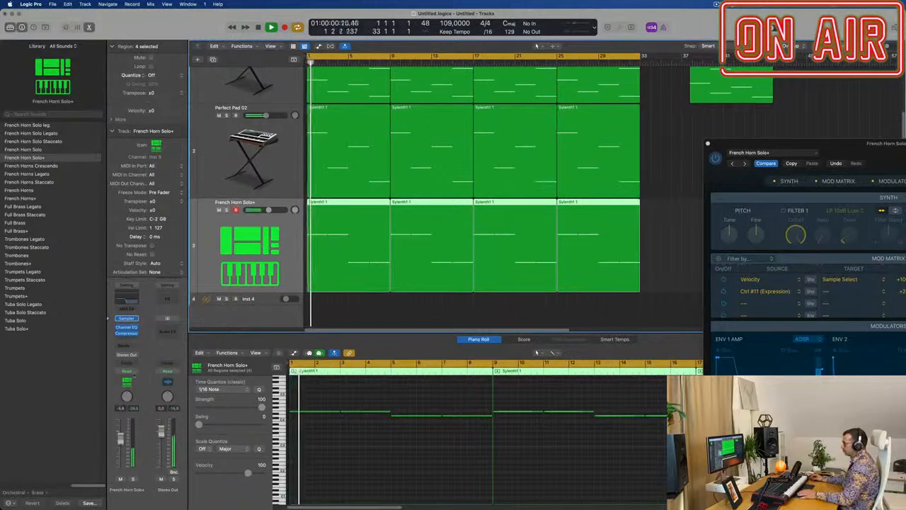
{"action": "key", "text": "space"}
{"action": "key", "text": "space"}
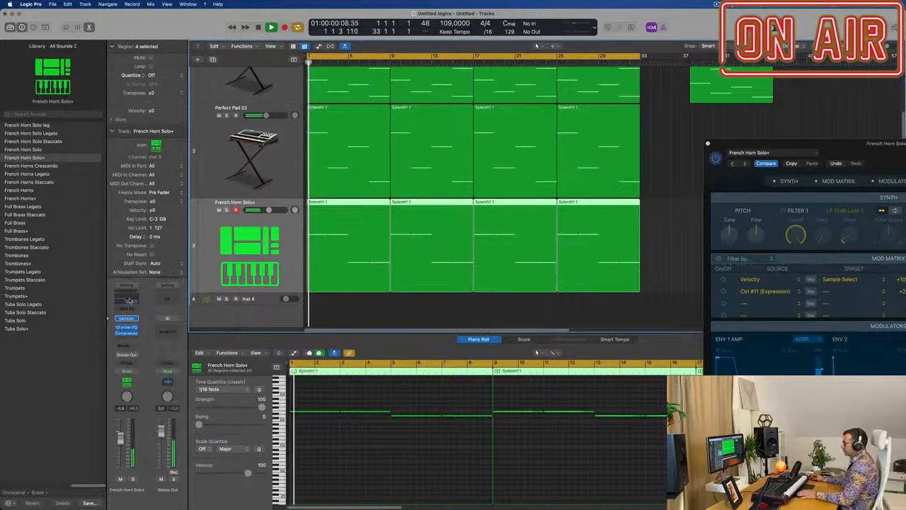
Step: Turn off the high-cut band in the French Horn Solo+ track's Channel EQ during playback and lower the track's fader
{"action": "left_click", "coordinate": [127, 299]}
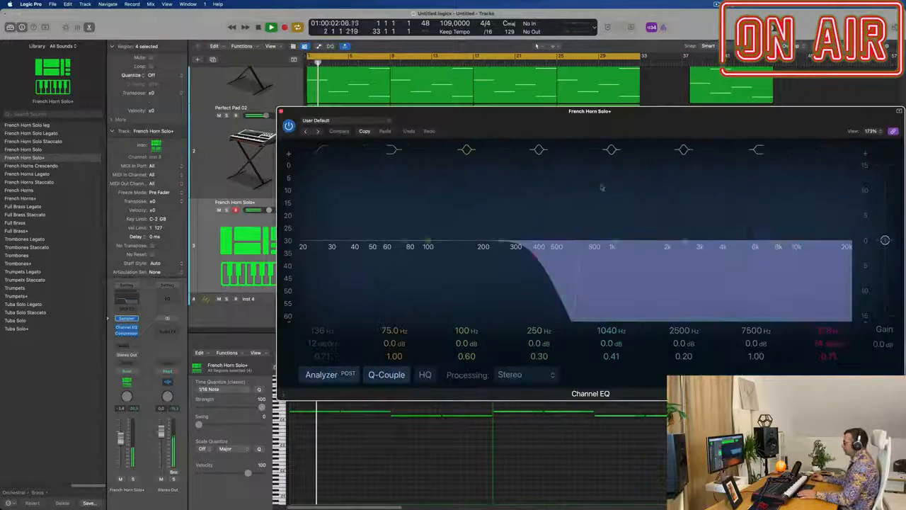
{"action": "key", "text": "space"}
{"action": "key", "text": "space"}
{"action": "left_click_drag", "start_coordinate": [302, 112], "coordinate": [182, 160]}
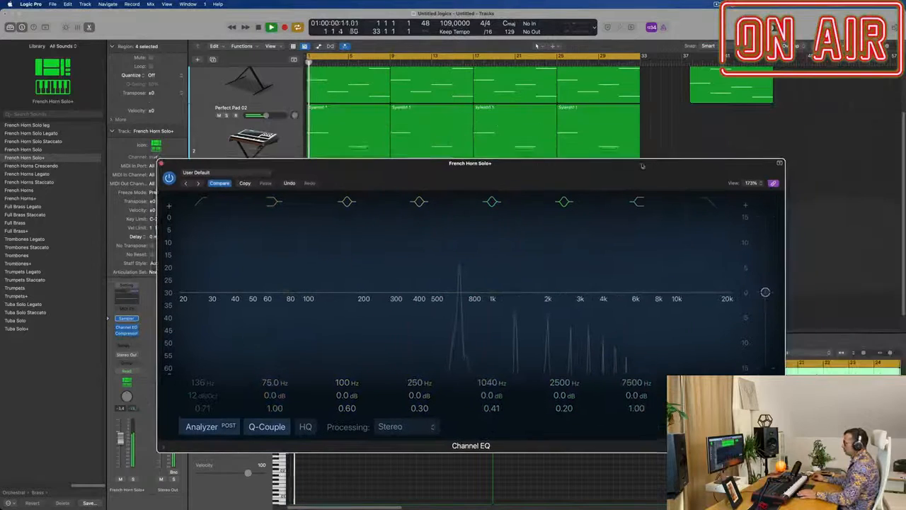
{"action": "left_click", "coordinate": [160, 159]}
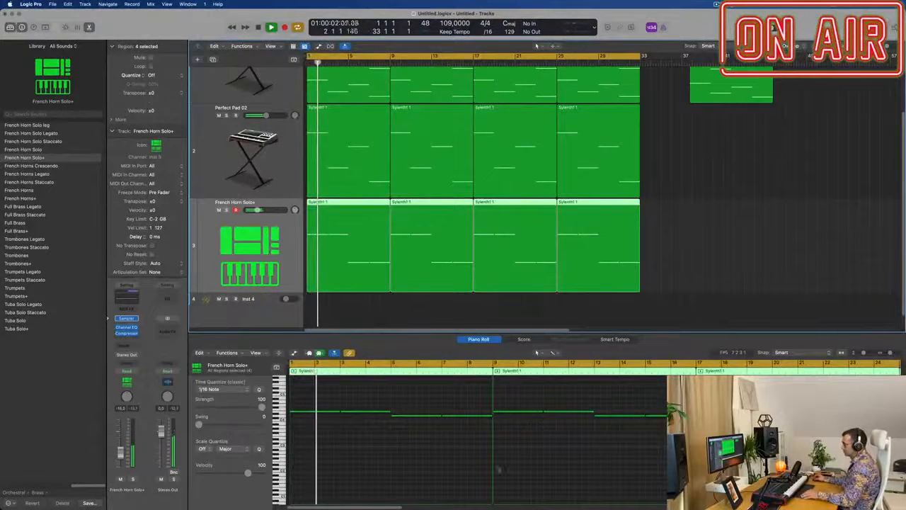
Step: Transpose all notes in the four French Horn Solo+ regions up one octave
{"action": "scroll", "coordinate": [467, 448], "scroll_direction": "down", "scroll_amount": 8}
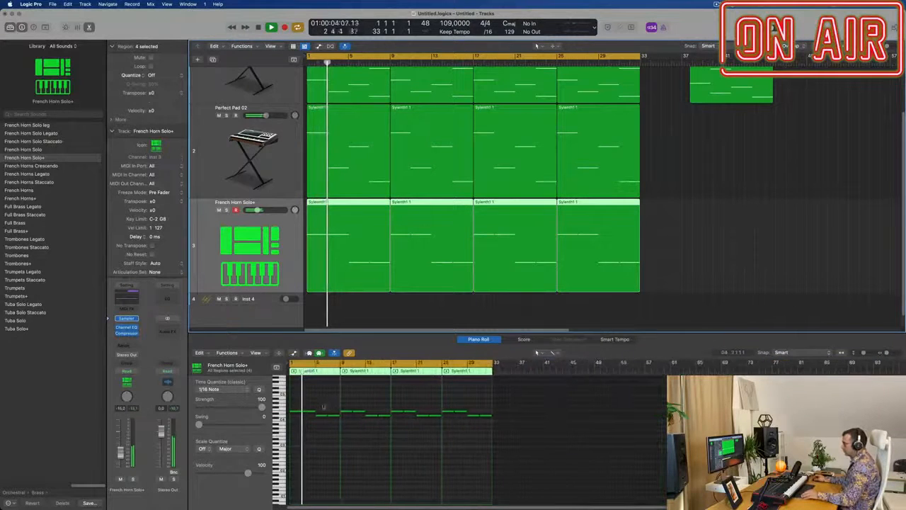
{"action": "scroll", "coordinate": [323, 408], "scroll_direction": "up", "scroll_amount": 3}
{"action": "left_click_drag", "start_coordinate": [290, 395], "coordinate": [644, 468]}
{"action": "key", "text": "alt+shift+Up"}
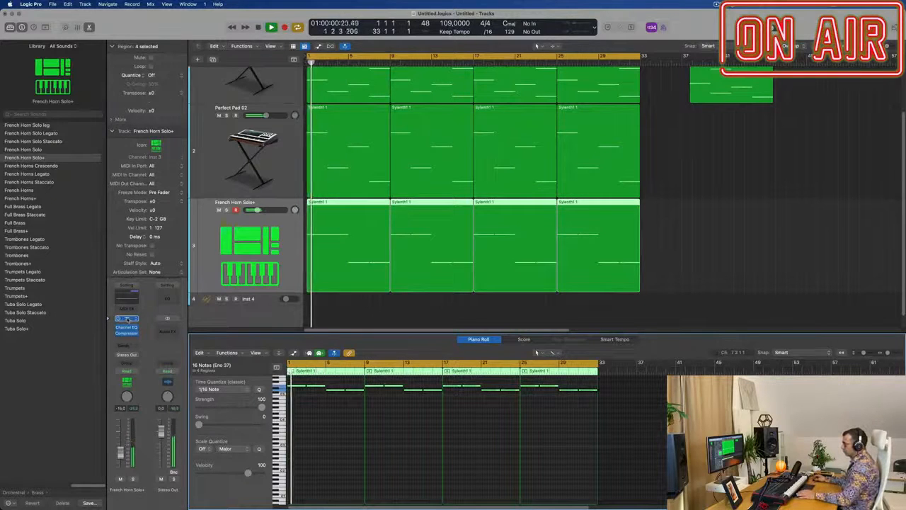
Step: Audition neighbouring brass presets in the horn track's Sampler, load French Horn Solo, and close the plug-in window
{"action": "left_click", "coordinate": [126, 319]}
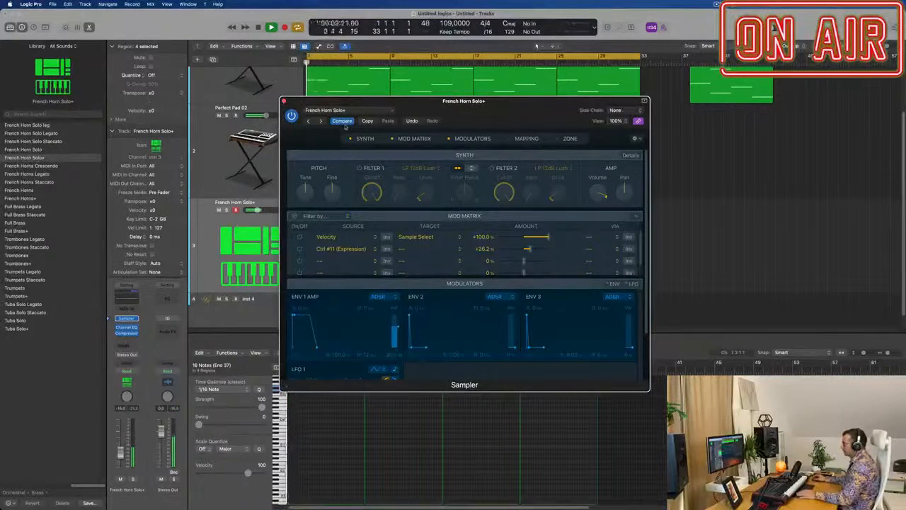
{"action": "left_click", "coordinate": [322, 122]}
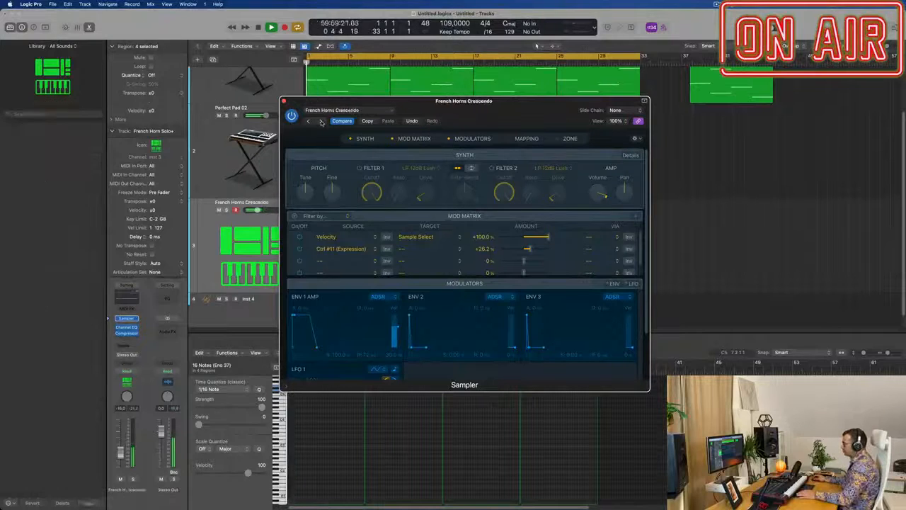
{"action": "left_click_drag", "start_coordinate": [319, 127], "coordinate": [355, 124]}
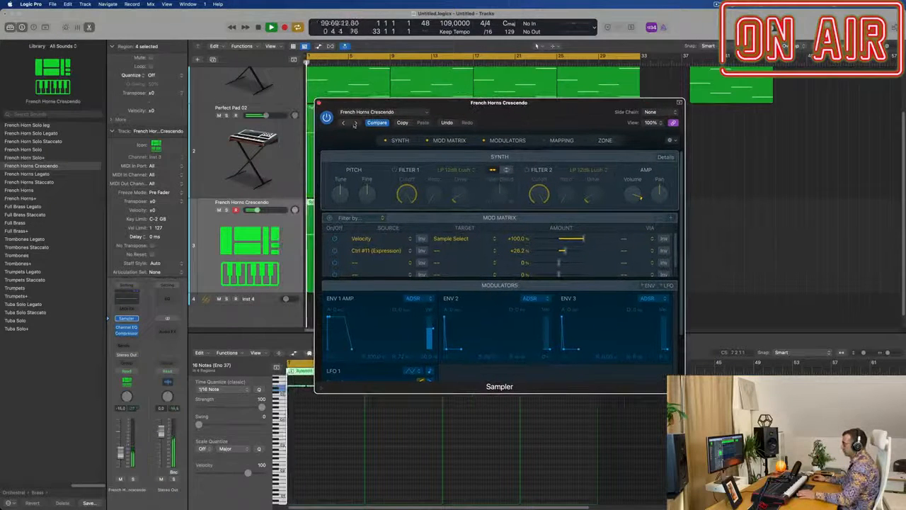
{"action": "left_click", "coordinate": [343, 123]}
{"action": "left_click", "coordinate": [344, 123]}
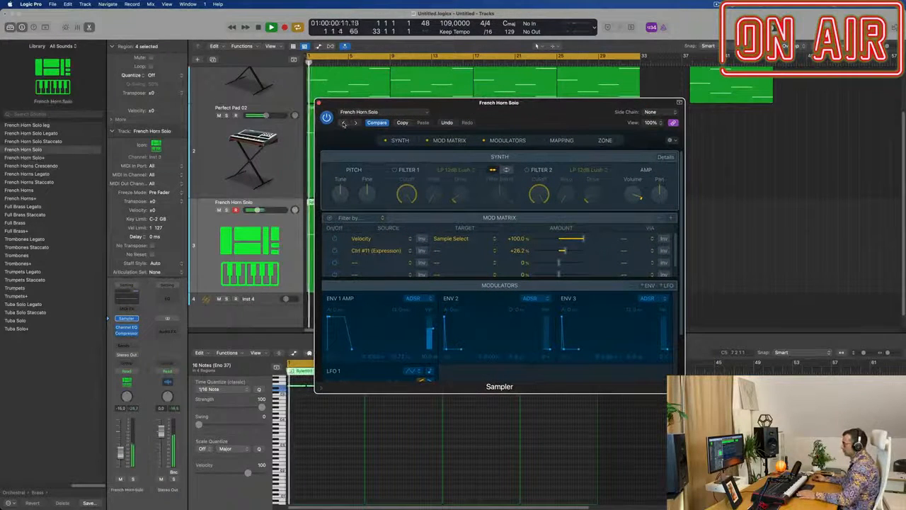
{"action": "left_click", "coordinate": [343, 123]}
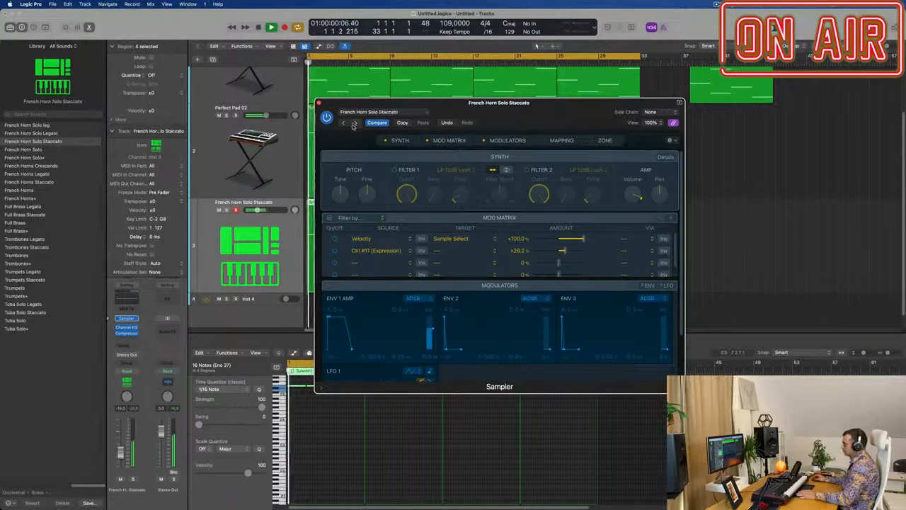
{"action": "left_click", "coordinate": [354, 124]}
{"action": "left_click_drag", "start_coordinate": [354, 124], "coordinate": [620, 171]}
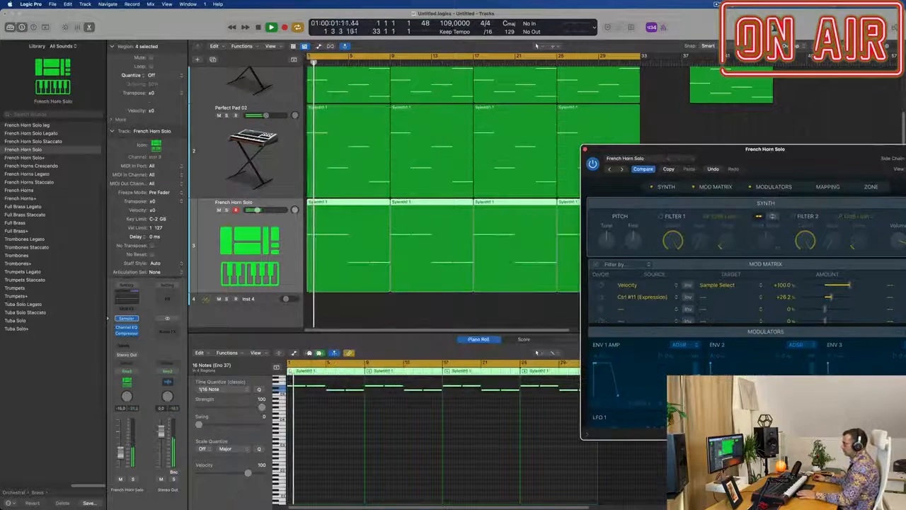
{"action": "left_click", "coordinate": [376, 416]}
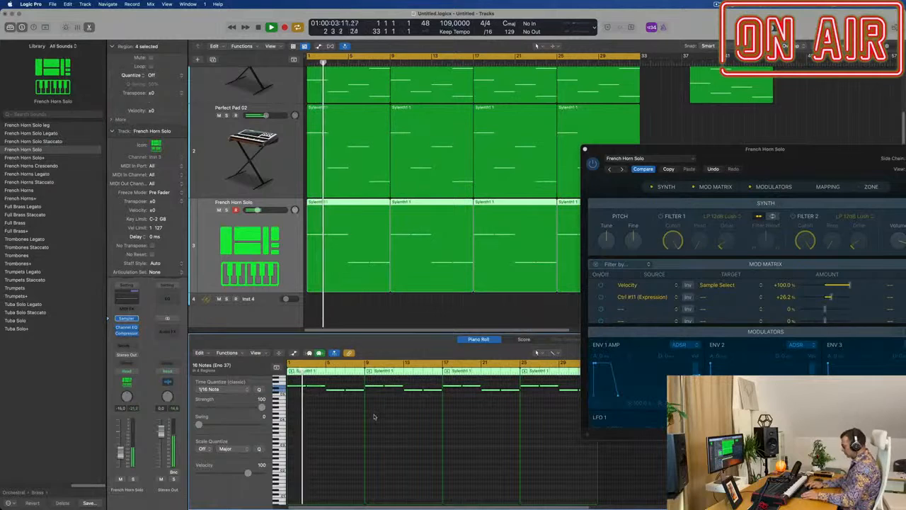
{"action": "scroll", "coordinate": [375, 417], "scroll_direction": "up", "scroll_amount": 3}
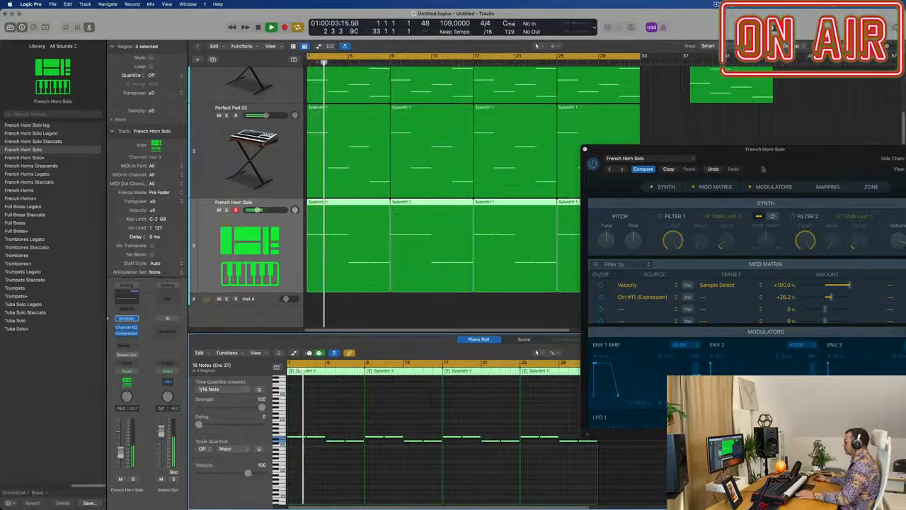
{"action": "left_click_drag", "start_coordinate": [715, 160], "coordinate": [405, 170]}
{"action": "key", "text": "super+w"}
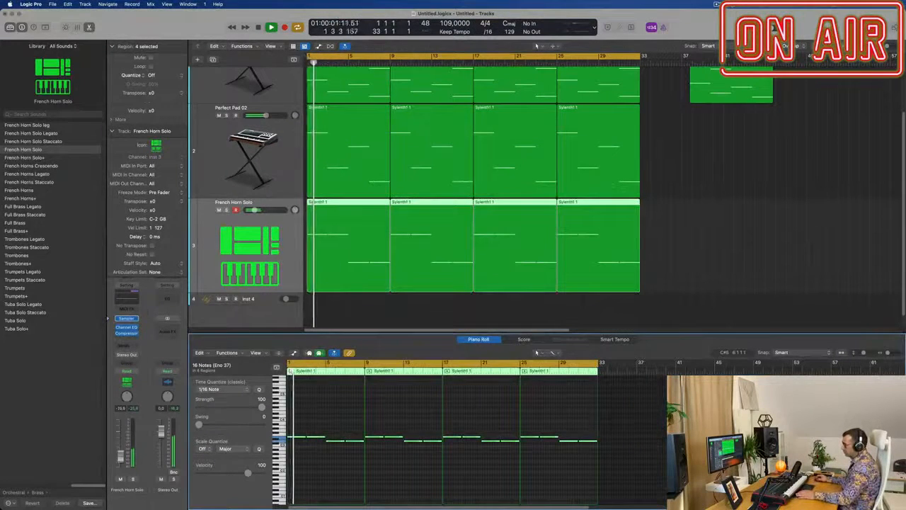
Step: Transpose all notes in the four French Horn Solo regions up one octave and restart playback from the beginning
{"action": "left_click", "coordinate": [312, 469]}
{"action": "key", "text": "super+a"}
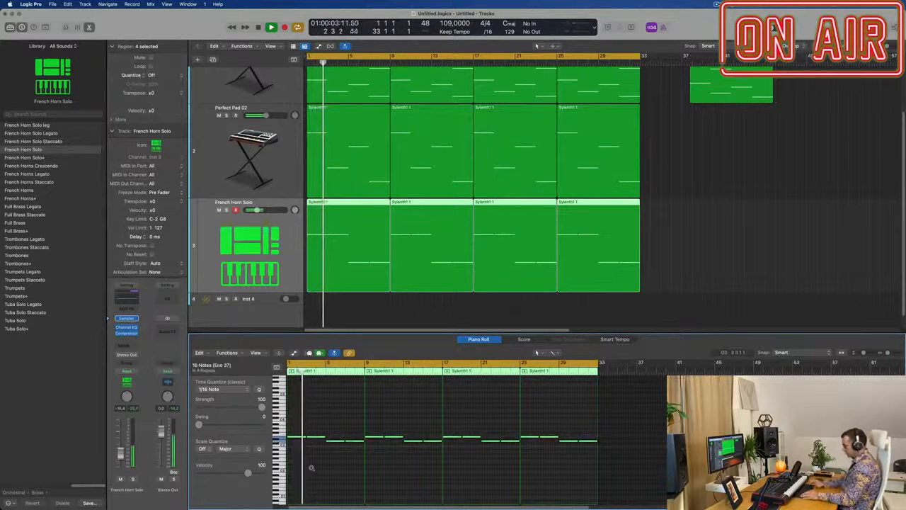
{"action": "key", "text": "alt+shift+Up"}
{"action": "key", "text": "space"}
{"action": "key", "text": "space"}
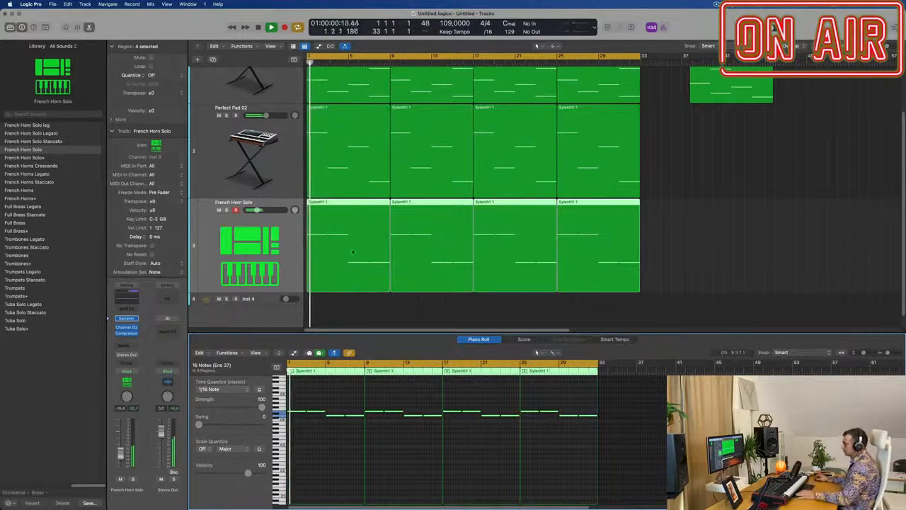
Step: Add a Bus 1 send to the French Horn Solo track and insert SilverVerb on its aux channel
{"action": "left_click", "coordinate": [126, 345]}
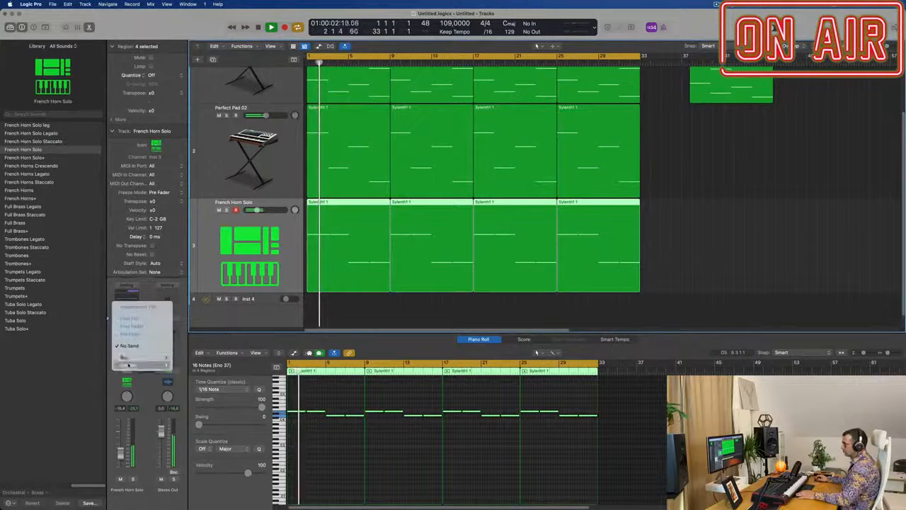
{"action": "mouse_move", "coordinate": [141, 357]}
{"action": "left_click", "coordinate": [181, 202]}
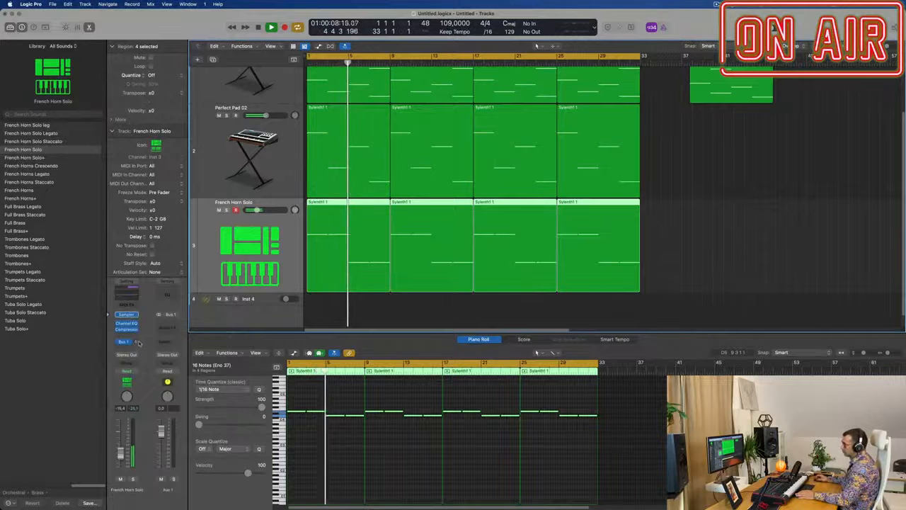
{"action": "left_click", "coordinate": [167, 326]}
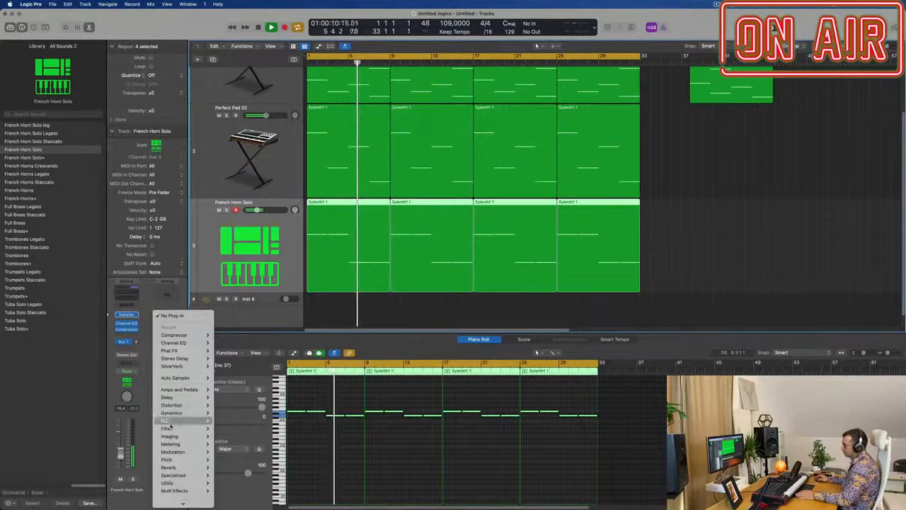
{"action": "mouse_move", "coordinate": [169, 468]}
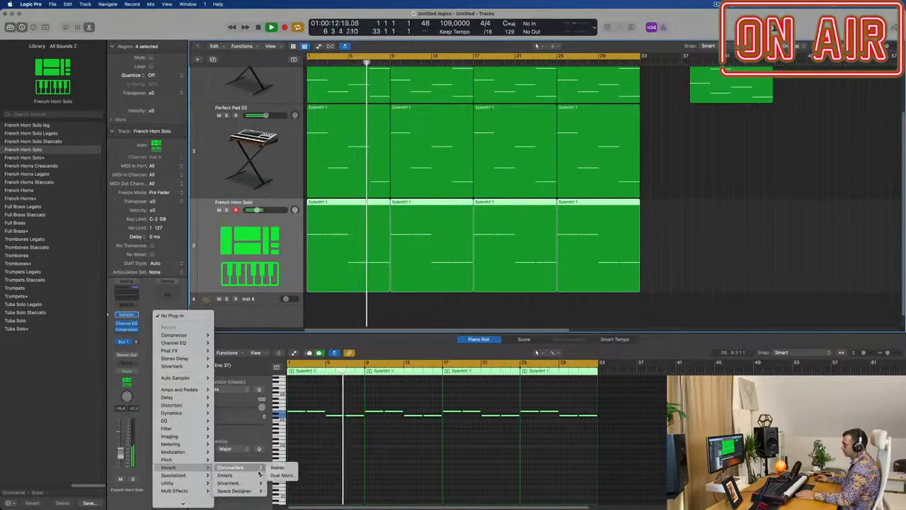
{"action": "mouse_move", "coordinate": [234, 483]}
{"action": "left_click", "coordinate": [278, 483]}
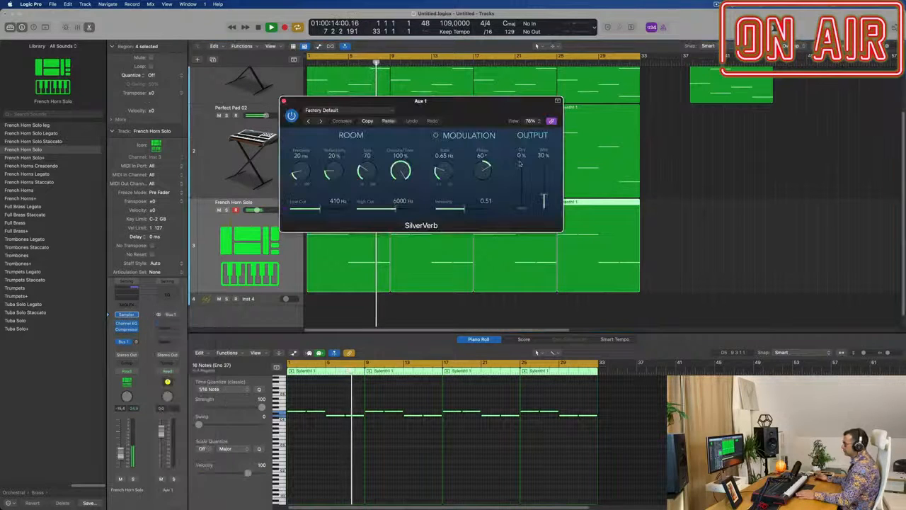
Step: Load the grandiose preset in SilverVerb, raise the French Horn Solo track's Bus 1 send level, and close the plug-in window
{"action": "left_click", "coordinate": [343, 110]}
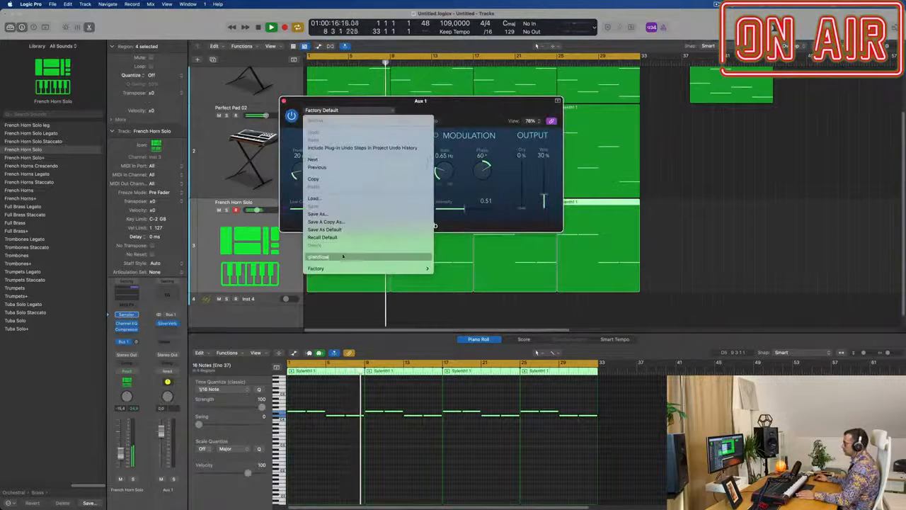
{"action": "left_click", "coordinate": [319, 256]}
{"action": "key", "text": "Return"}
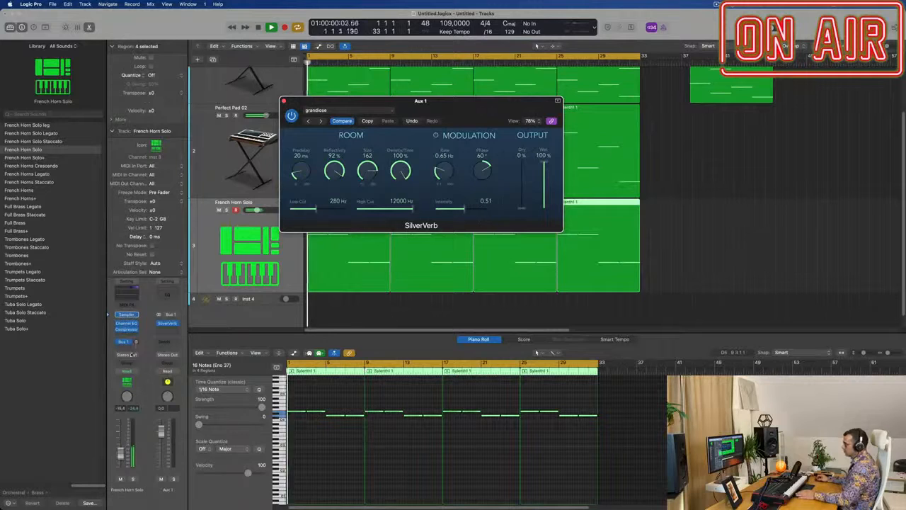
{"action": "left_click_drag", "start_coordinate": [136, 343], "coordinate": [139, 336]}
{"action": "left_click_drag", "start_coordinate": [421, 100], "coordinate": [689, 224]}
{"action": "left_click", "coordinate": [552, 225]}
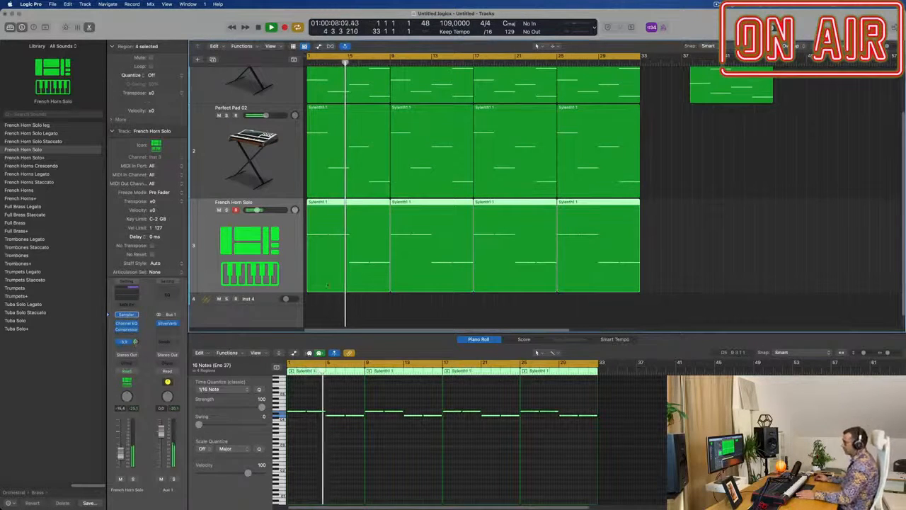
Step: Duplicate the French Horn Solo track with its settings, copy a full chord region from Perfect Pad 01 to its start, and stop playback
{"action": "scroll", "coordinate": [438, 307], "scroll_direction": "up", "scroll_amount": 1}
{"action": "scroll", "coordinate": [437, 305], "scroll_direction": "down", "scroll_amount": 3}
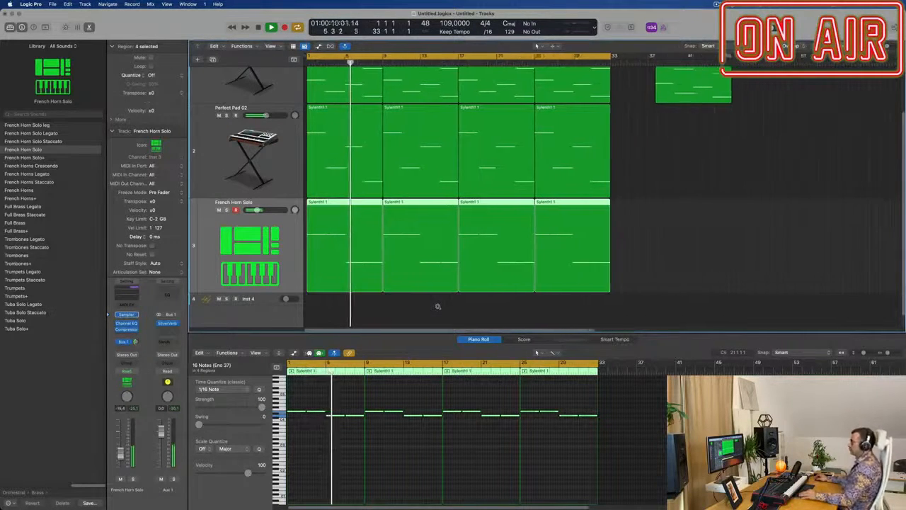
{"action": "scroll", "coordinate": [433, 295], "scroll_direction": "down", "scroll_amount": 3}
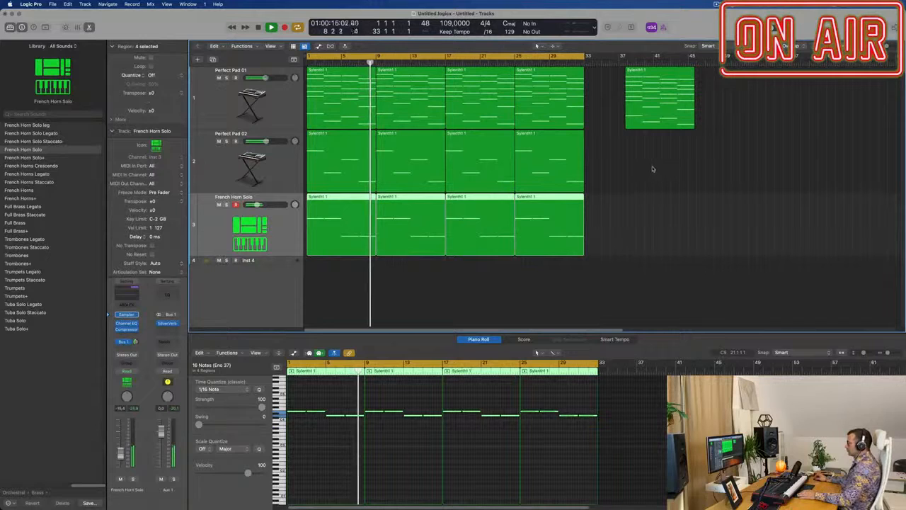
{"action": "left_click", "coordinate": [212, 59]}
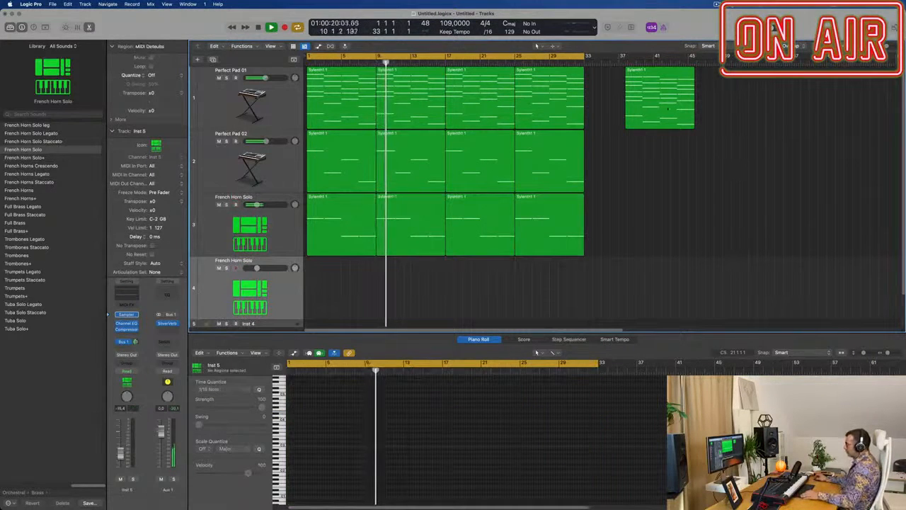
{"action": "left_click", "coordinate": [555, 100]}
{"action": "left_click_drag", "start_coordinate": [555, 99], "coordinate": [332, 290]}
{"action": "key", "text": "space"}
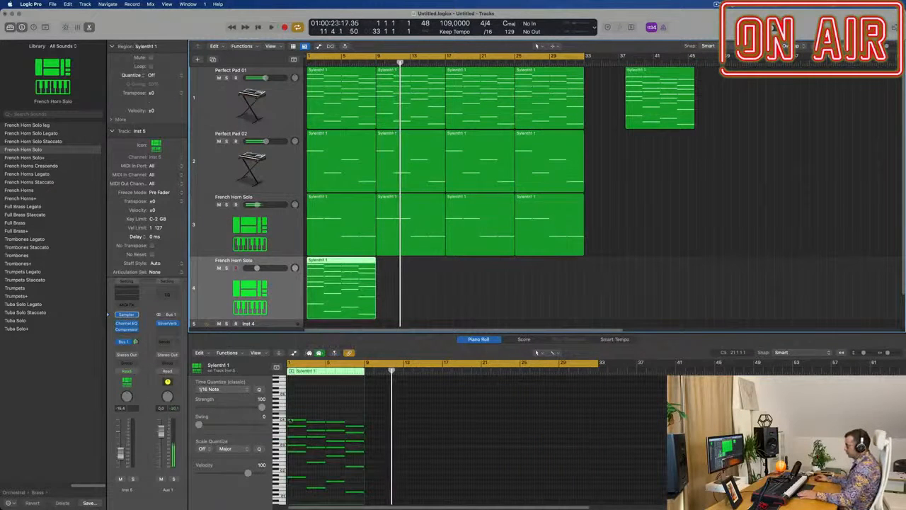
Step: Delete all but the top note of each chord in the copied region and play the arrangement from the beginning
{"action": "left_click_drag", "start_coordinate": [295, 425], "coordinate": [334, 493]}
{"action": "key", "text": "Delete"}
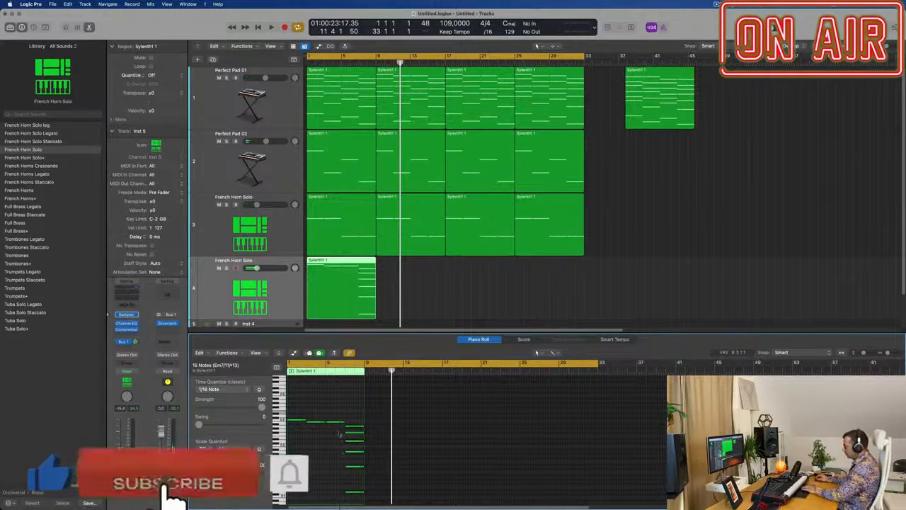
{"action": "left_click_drag", "start_coordinate": [340, 433], "coordinate": [364, 499]}
{"action": "key", "text": "Delete"}
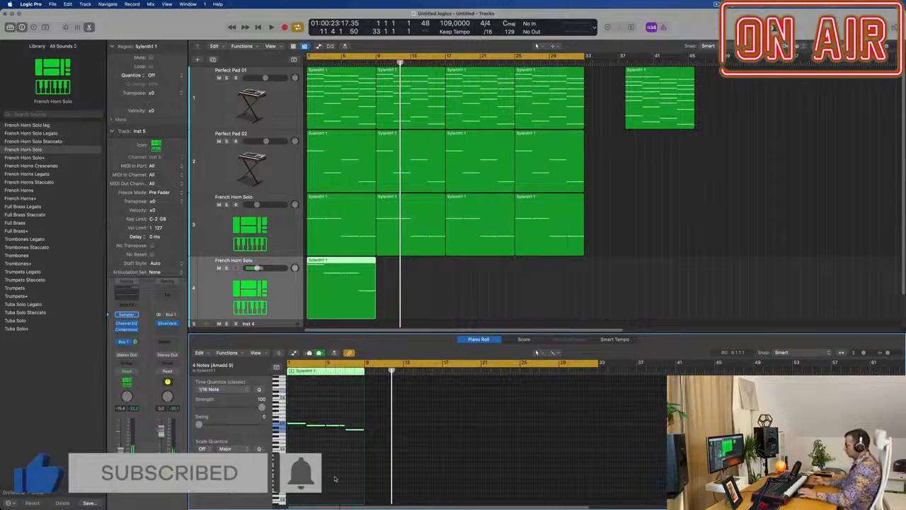
{"action": "key", "text": "Return"}
{"action": "key", "text": "space"}
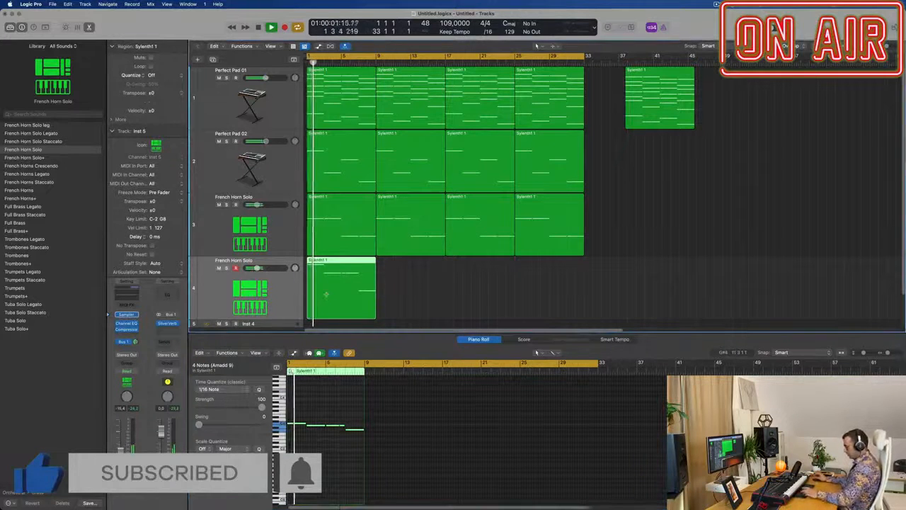
Step: Repeat the top-note region three times on the second French Horn Solo track to fill it up to bar 33
{"action": "key", "text": "super+r"}
{"action": "key", "text": "super+r"}
{"action": "key", "text": "super+r"}
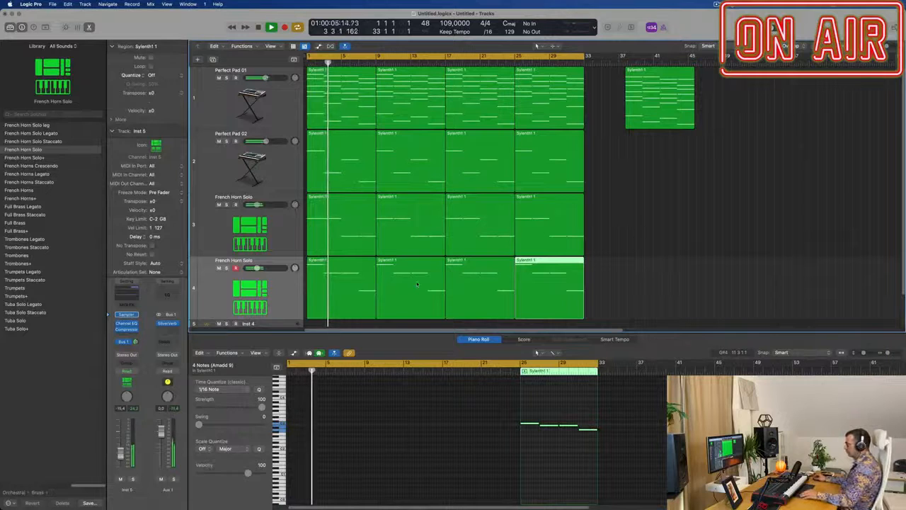
{"action": "scroll", "coordinate": [417, 284], "scroll_direction": "up", "scroll_amount": 5}
{"action": "scroll", "coordinate": [358, 263], "scroll_direction": "down", "scroll_amount": 2}
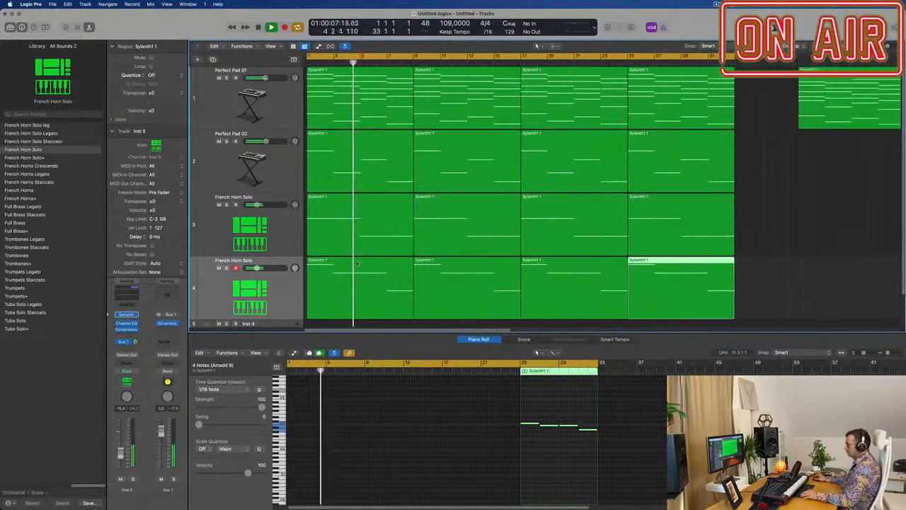
{"action": "scroll", "coordinate": [357, 264], "scroll_direction": "down", "scroll_amount": 3}
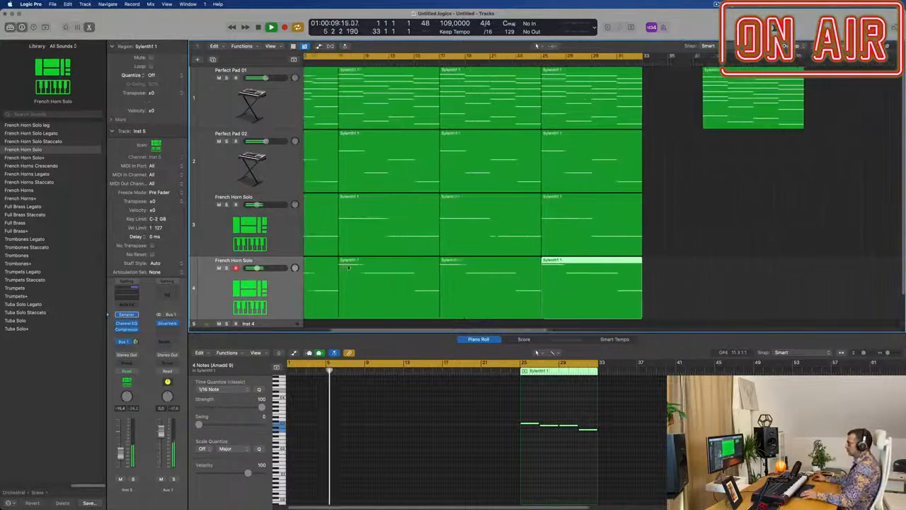
{"action": "scroll", "coordinate": [348, 267], "scroll_direction": "up", "scroll_amount": 4}
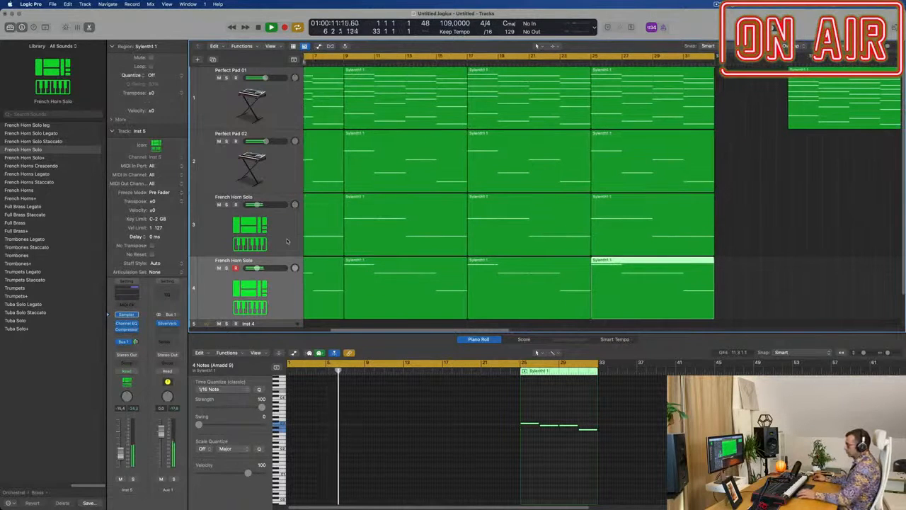
Step: Compare by muting and unmuting the first French Horn Solo track, transpose its notes down one octave, and restart playback
{"action": "left_click", "coordinate": [287, 241]}
{"action": "left_click", "coordinate": [220, 205]}
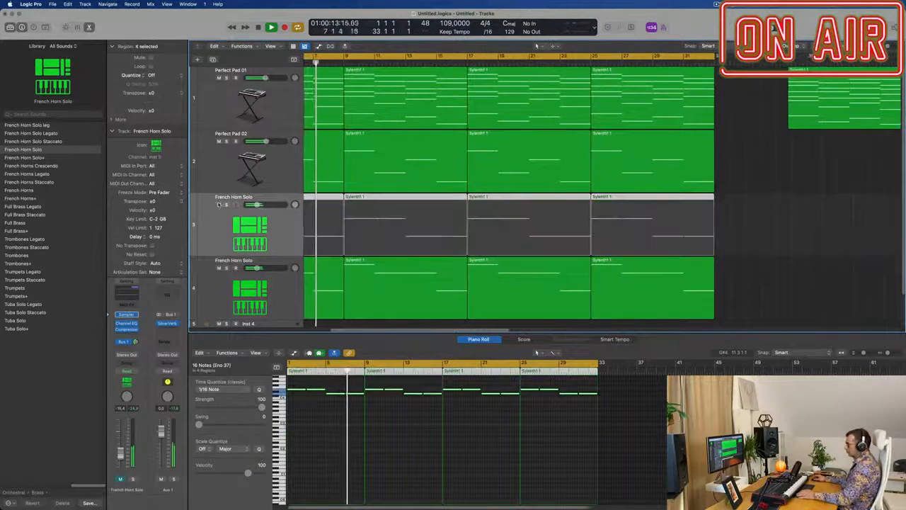
{"action": "left_click", "coordinate": [218, 205]}
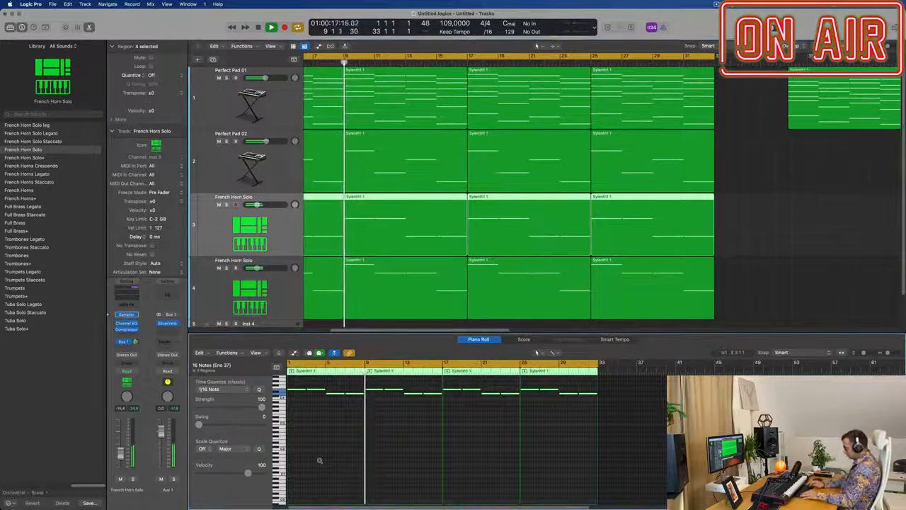
{"action": "key", "text": "alt+shift+Down"}
{"action": "key", "text": "Return"}
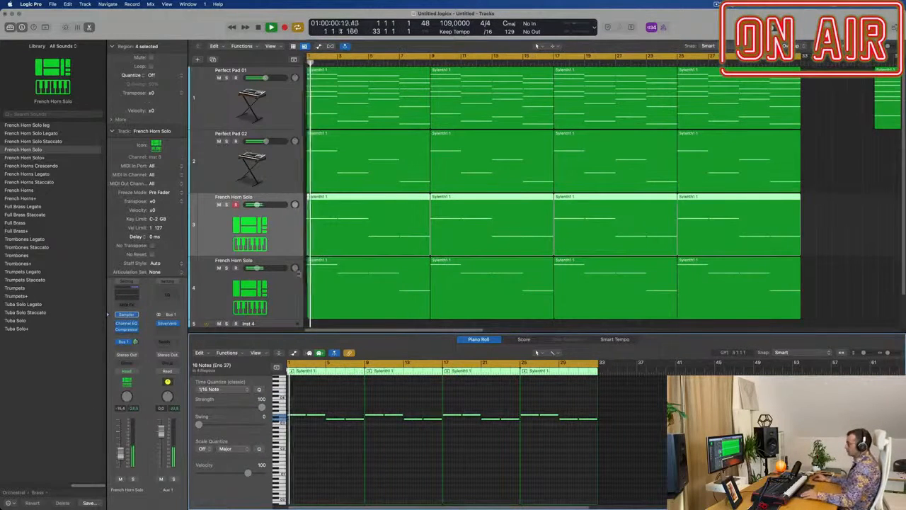
Step: Select the second French Horn Solo track and raise its volume fader during playback
{"action": "scroll", "coordinate": [225, 254], "scroll_direction": "down", "scroll_amount": 3}
{"action": "scroll", "coordinate": [225, 253], "scroll_direction": "down", "scroll_amount": 2}
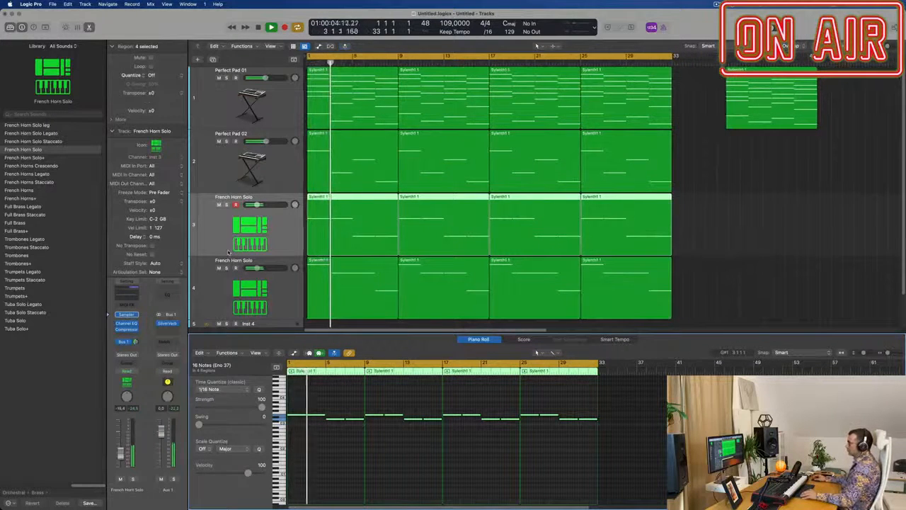
{"action": "scroll", "coordinate": [226, 263], "scroll_direction": "down", "scroll_amount": 2}
{"action": "left_click", "coordinate": [216, 291]}
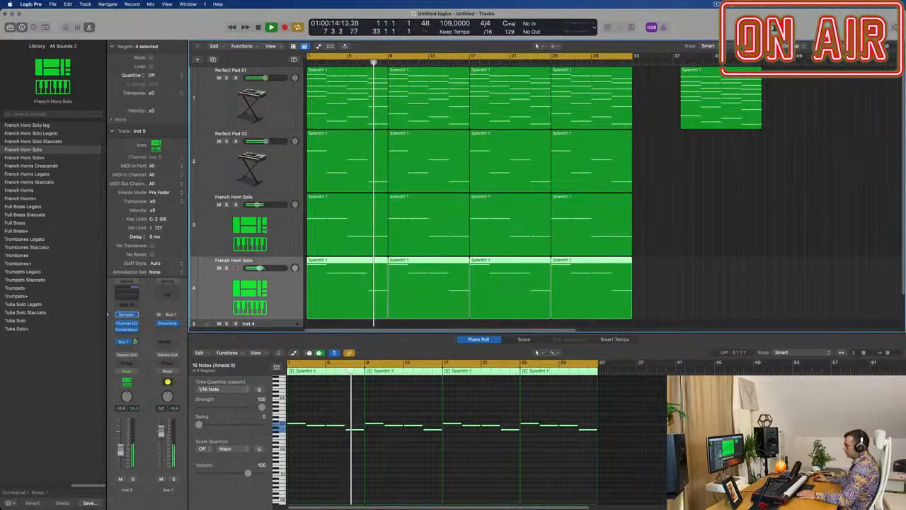
Step: Select the first French Horn Solo track, show the mixer and lower the track's volume to about -16.6 dB during playback
{"action": "key", "text": "Up"}
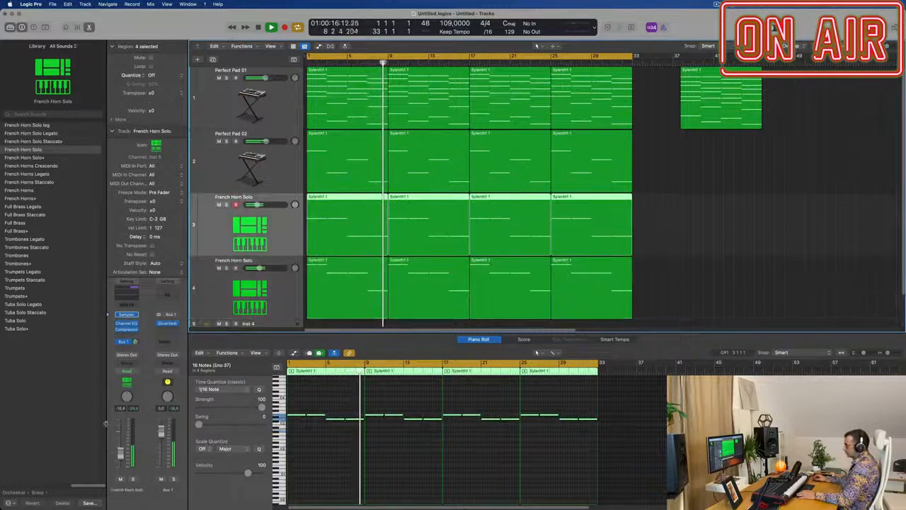
{"action": "key", "text": "super+Left"}
{"action": "key", "text": "super+Left"}
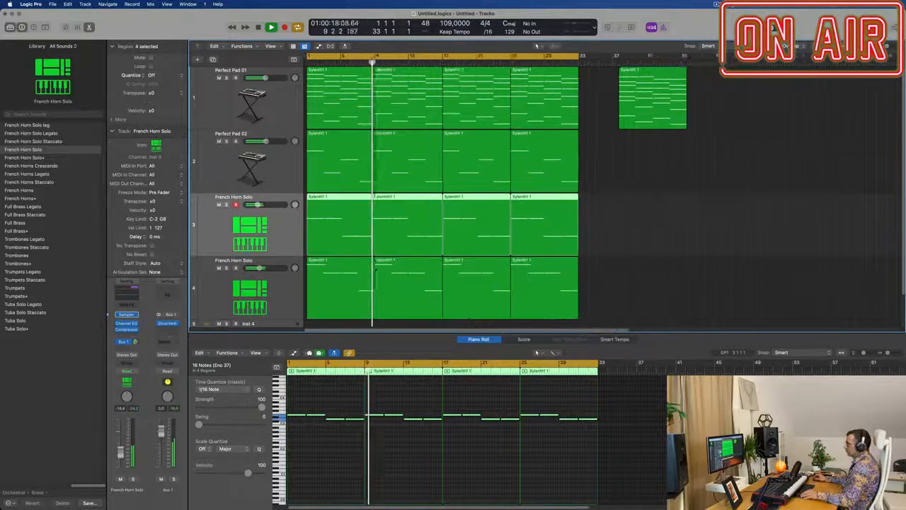
{"action": "key", "text": "x"}
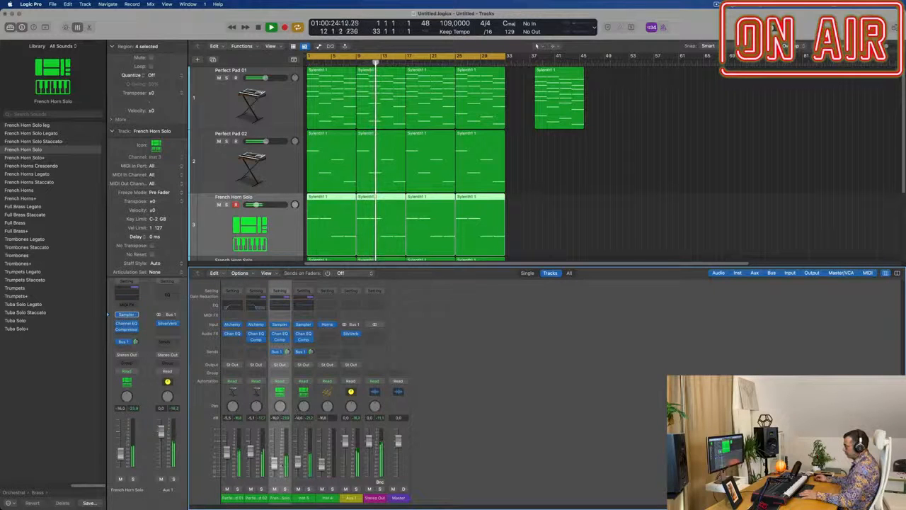
{"action": "key", "text": "super+Right"}
{"action": "key", "text": "super+Right"}
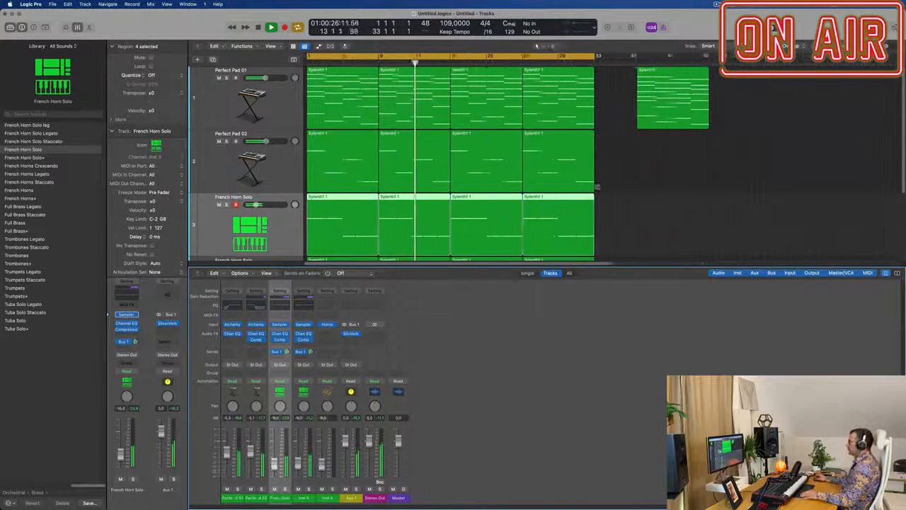
Step: Duplicate the Perfect Pad 01 track with its instrument, stop playback and copy the first chord region onto the new track
{"action": "key", "text": "super+Up"}
{"action": "key", "text": "super+Up"}
{"action": "key", "text": "super+Up"}
{"action": "key", "text": "super+Up"}
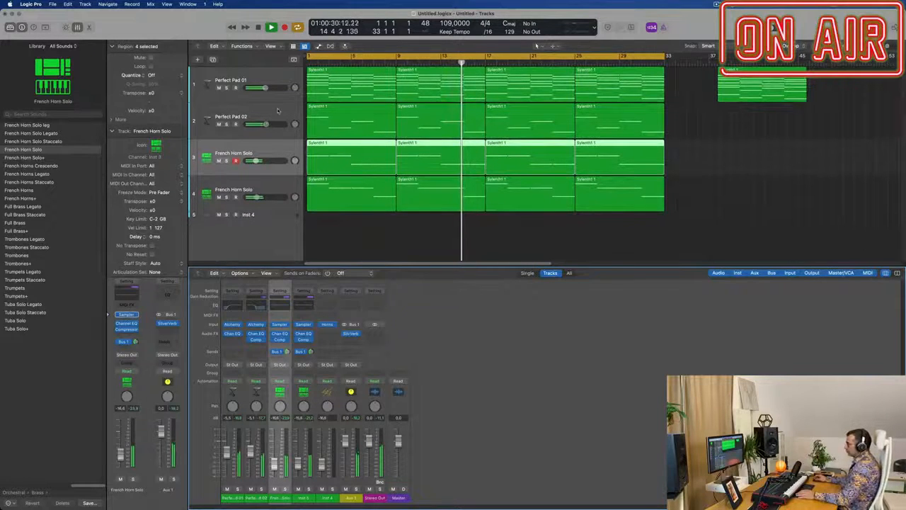
{"action": "left_click", "coordinate": [283, 69]}
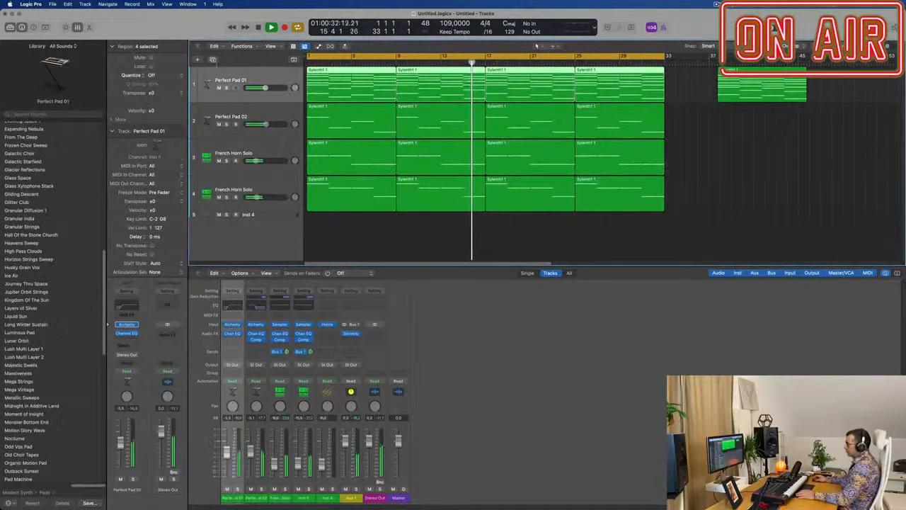
{"action": "key", "text": "super+d"}
{"action": "key", "text": "space"}
{"action": "left_click", "coordinate": [357, 92]}
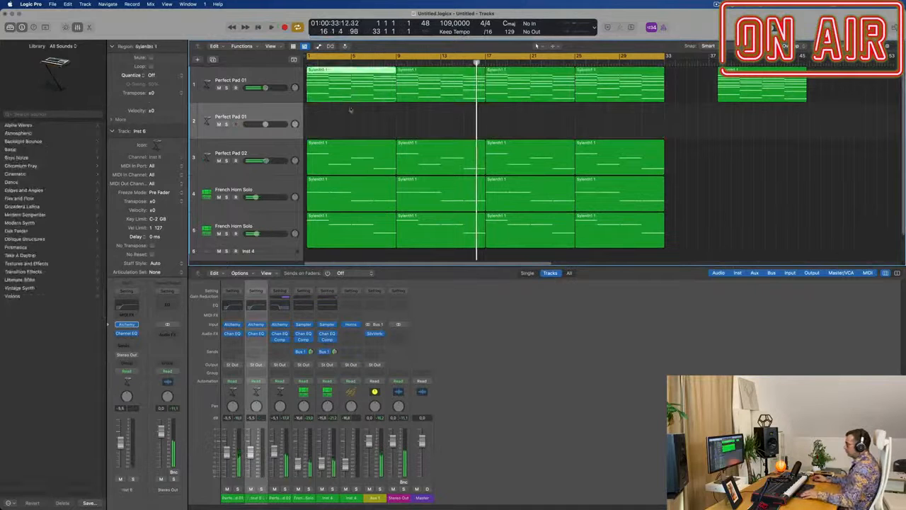
{"action": "left_click_drag", "start_coordinate": [350, 109], "coordinate": [354, 107]}
Step: Delete the lowest note of each chord in the copied region on the duplicated pad track
{"action": "double_click", "coordinate": [354, 107]}
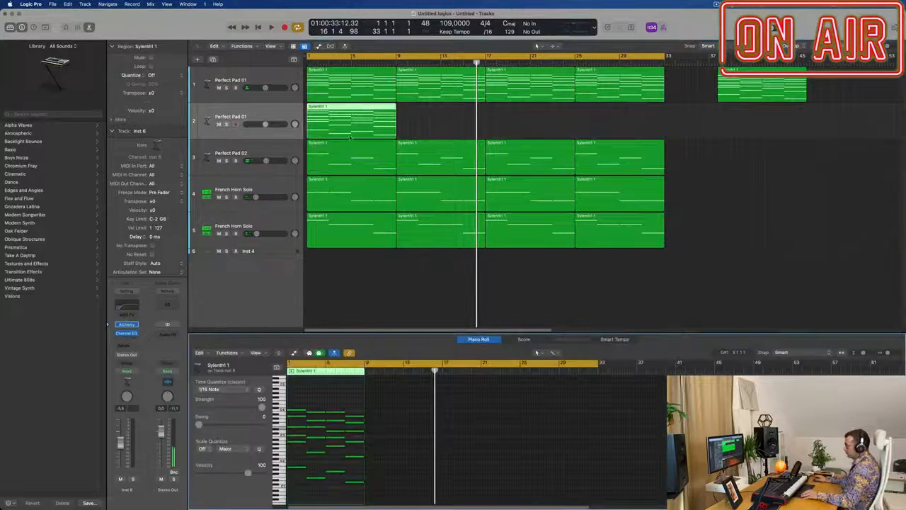
{"action": "key", "text": "super+Right"}
{"action": "key", "text": "super+Right"}
{"action": "scroll", "coordinate": [335, 479], "scroll_direction": "left", "scroll_amount": 5}
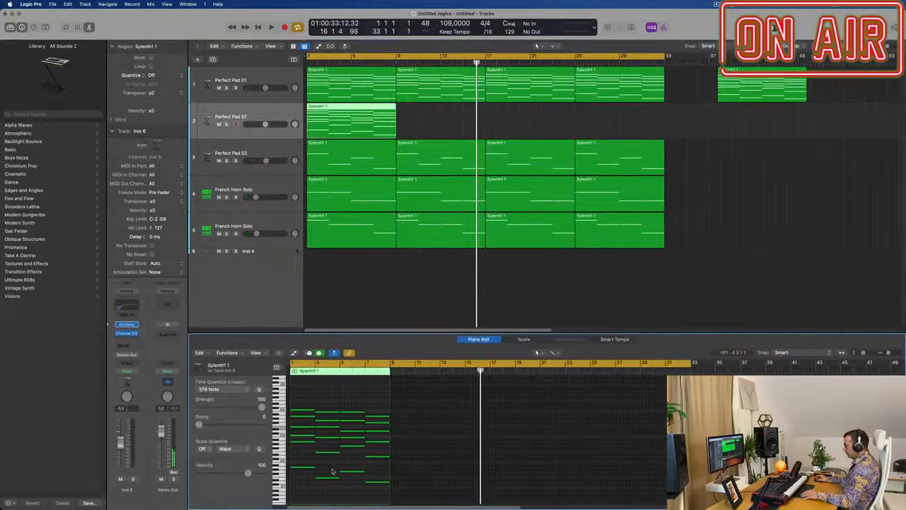
{"action": "left_click_drag", "start_coordinate": [303, 468], "coordinate": [375, 488]}
{"action": "key", "text": "Delete"}
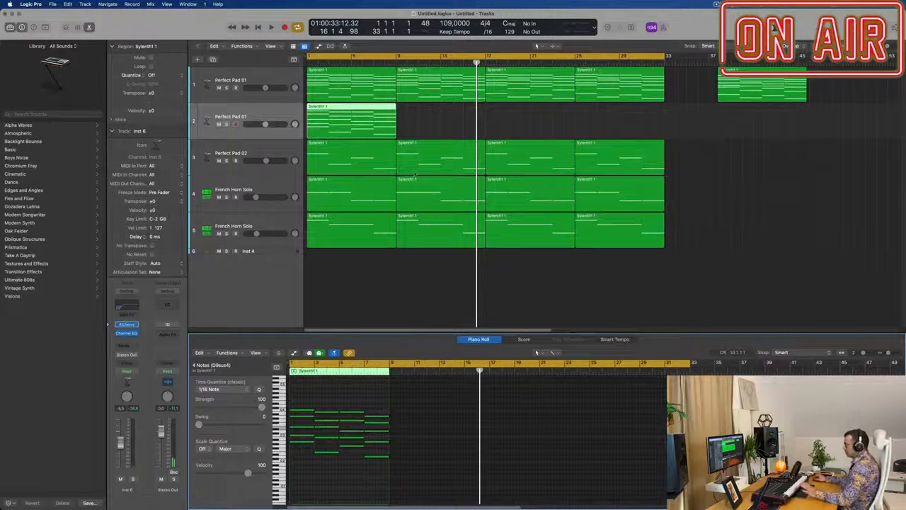
Step: Open Alchemy on the duplicated pad track and filter its presets to the Arpeggiated category
{"action": "left_click", "coordinate": [137, 325]}
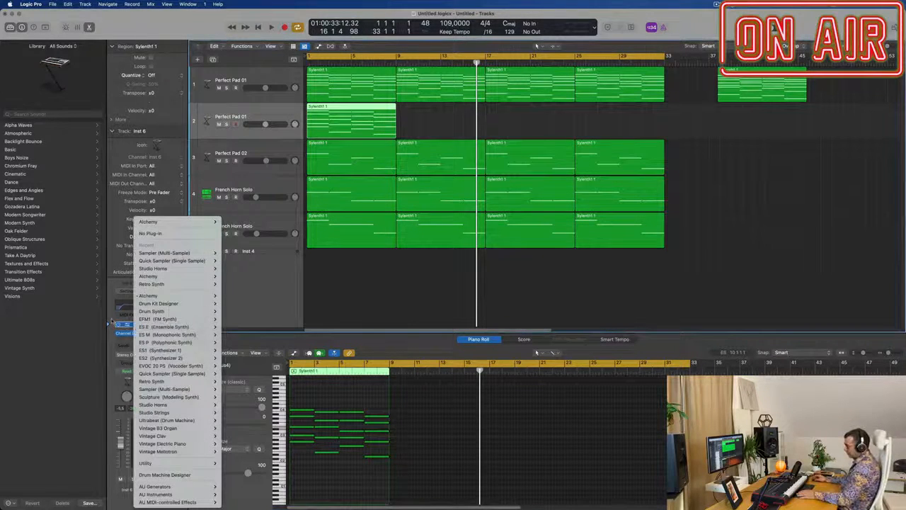
{"action": "left_click", "coordinate": [112, 321]}
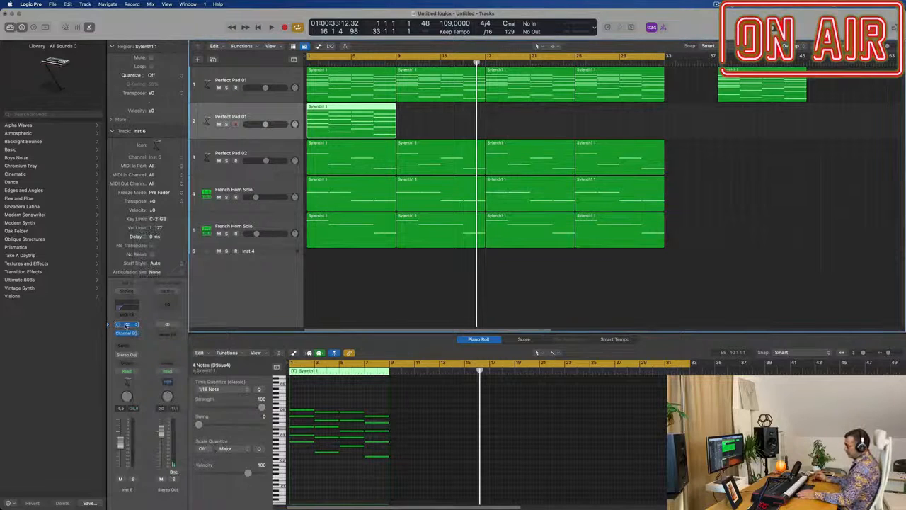
{"action": "left_click", "coordinate": [126, 325]}
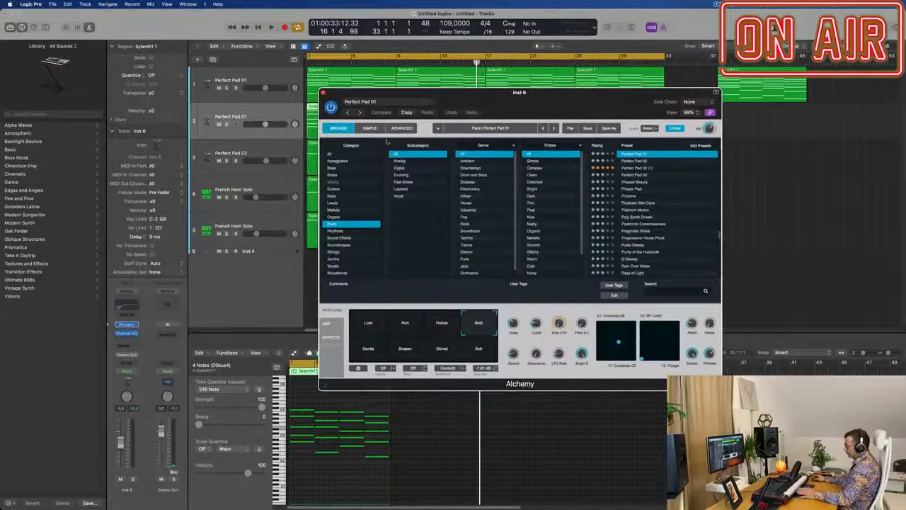
{"action": "left_click", "coordinate": [343, 161]}
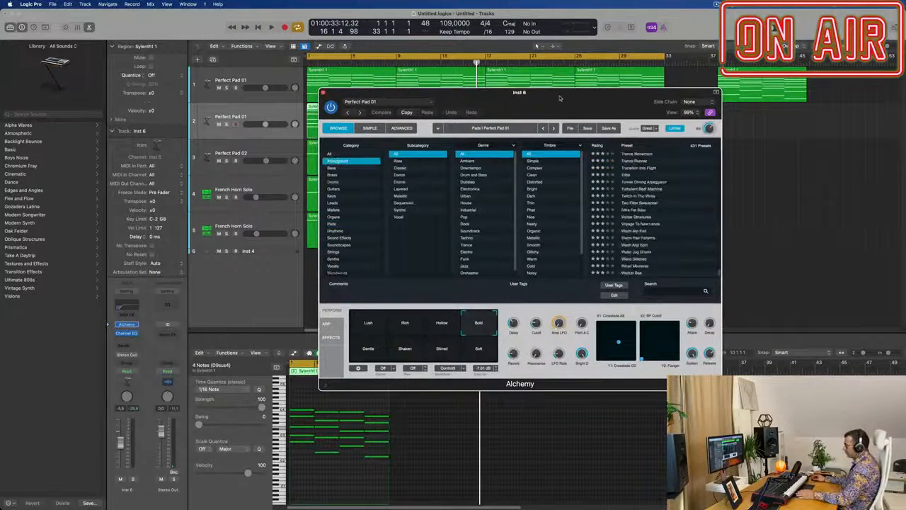
Step: Repeat the edited chord region three times on the duplicated track to fill it up to bar 33
{"action": "left_click_drag", "start_coordinate": [561, 98], "coordinate": [466, 213]}
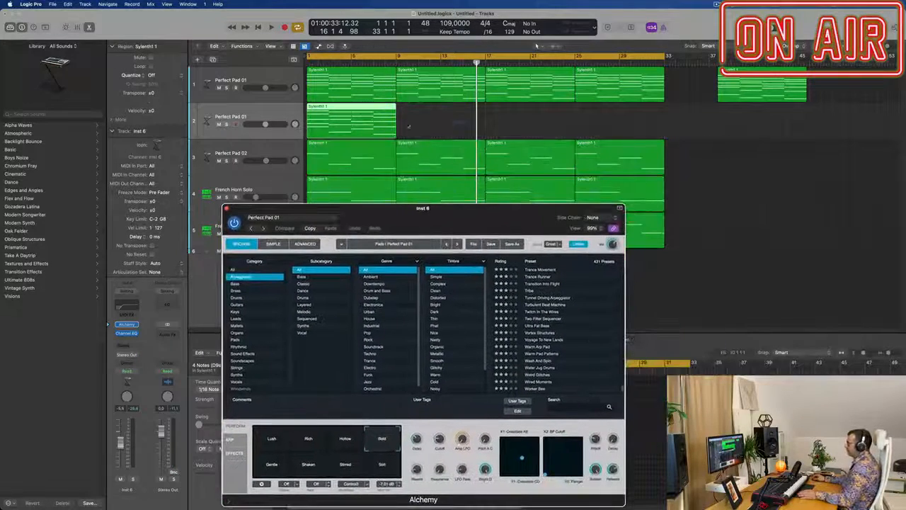
{"action": "key", "text": "super+r"}
{"action": "key", "text": "super+r"}
{"action": "key", "text": "super+r"}
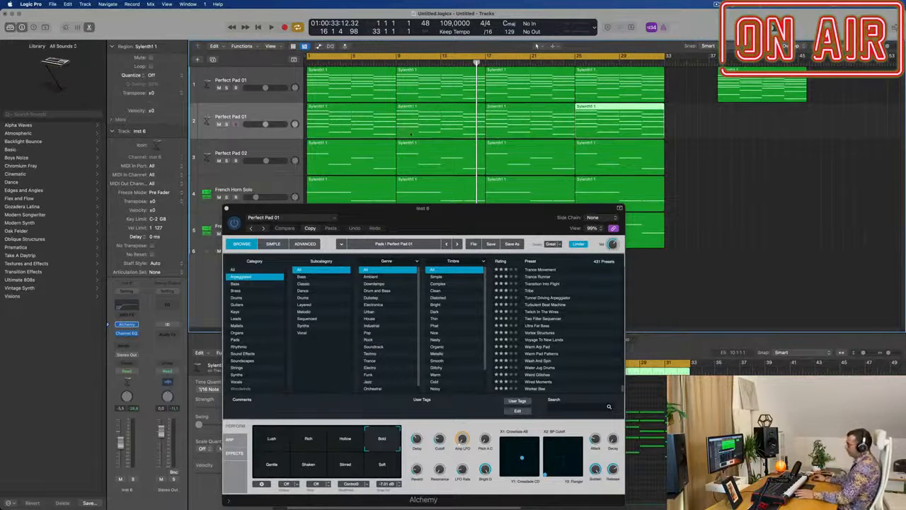
Step: Browse the arpeggiated Alchemy presets and load Stereo Delight on the duplicated track
{"action": "left_click_drag", "start_coordinate": [450, 219], "coordinate": [494, 152]}
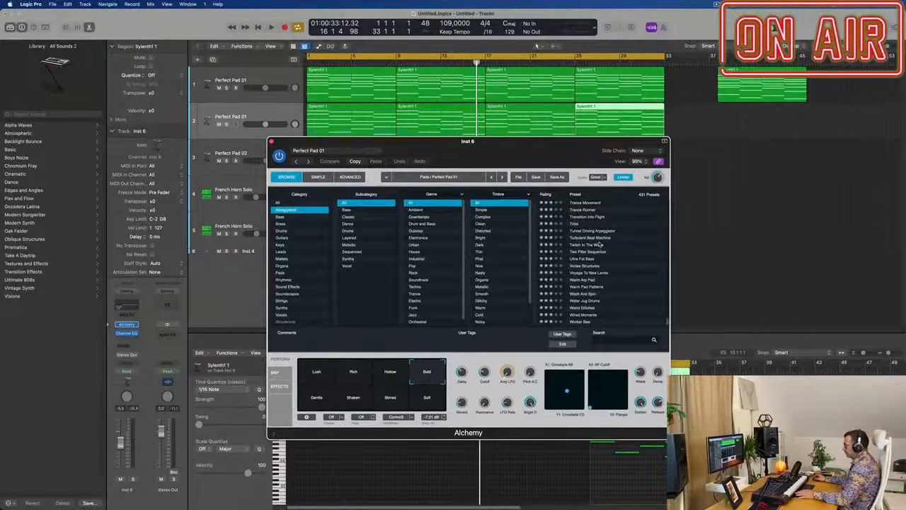
{"action": "scroll", "coordinate": [588, 265], "scroll_direction": "up", "scroll_amount": 5}
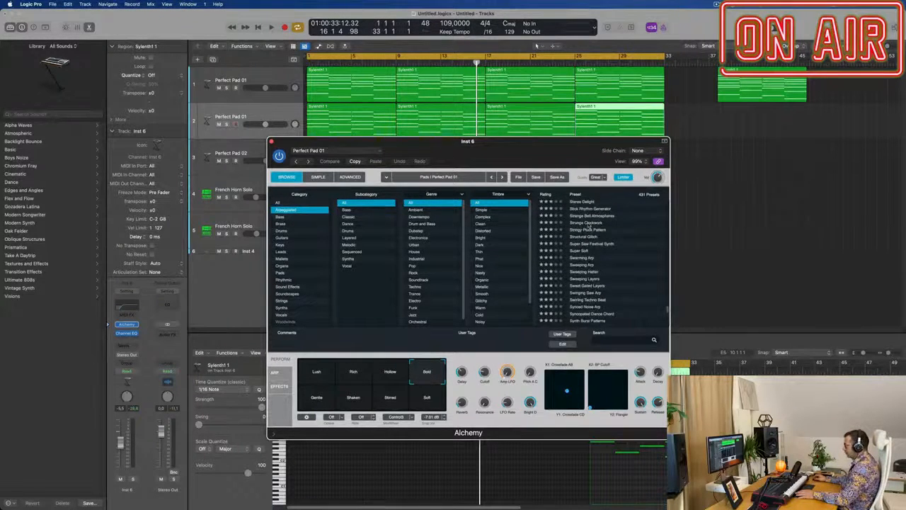
{"action": "scroll", "coordinate": [588, 225], "scroll_direction": "up", "scroll_amount": 1}
{"action": "left_click", "coordinate": [593, 223]}
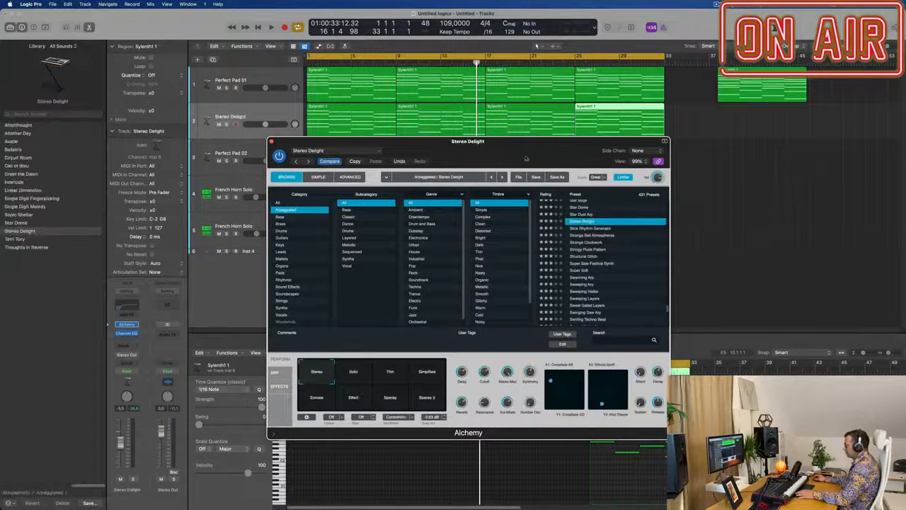
Step: Play the arrangement from the beginning and switch Stereo Delight to its Solid variation
{"action": "left_click_drag", "start_coordinate": [499, 158], "coordinate": [645, 191]}
{"action": "key", "text": "Return"}
{"action": "key", "text": "space"}
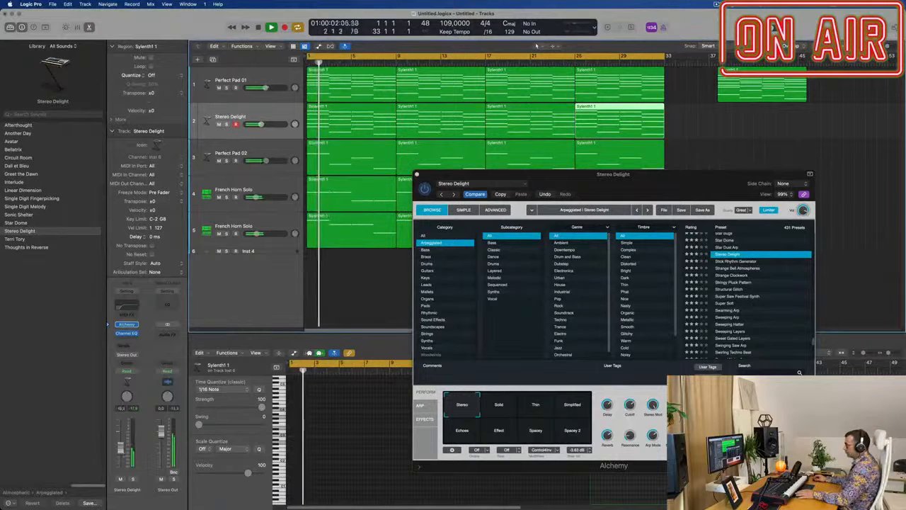
{"action": "left_click", "coordinate": [499, 405]}
Step: Select all four regions on the Stereo Delight track and transpose their notes down one octave
{"action": "left_click_drag", "start_coordinate": [659, 180], "coordinate": [667, 271]}
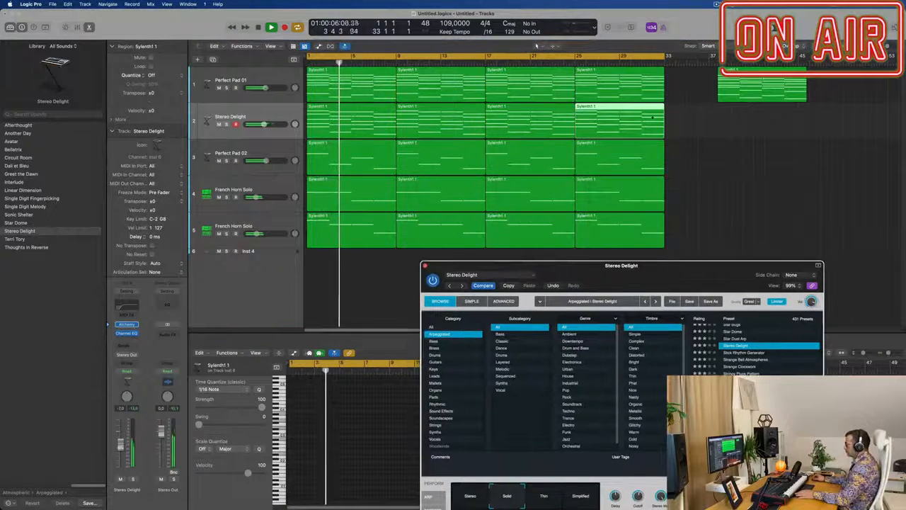
{"action": "left_click_drag", "start_coordinate": [689, 114], "coordinate": [309, 115]}
{"action": "left_click", "coordinate": [349, 389]}
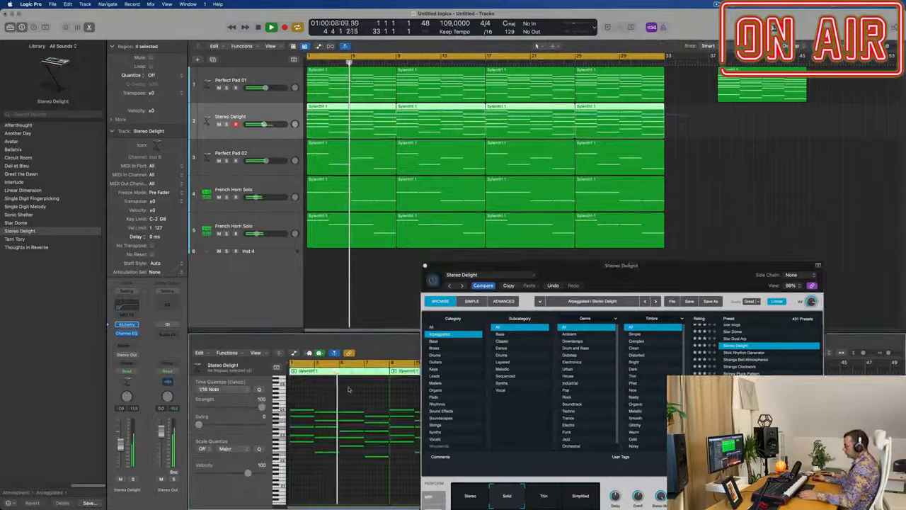
{"action": "scroll", "coordinate": [348, 389], "scroll_direction": "up", "scroll_amount": 2}
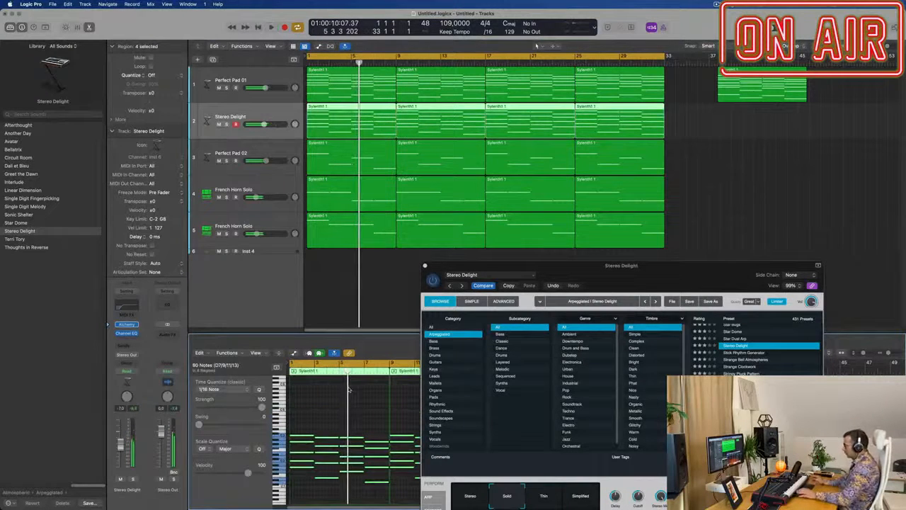
Step: Audition Stereo Delight's Thin, Simplified, Spacey 2, Echoes and Stereo variations during playback, and show its arpeggiator settings
{"action": "left_click_drag", "start_coordinate": [662, 273], "coordinate": [601, 152]}
{"action": "left_click", "coordinate": [496, 374]}
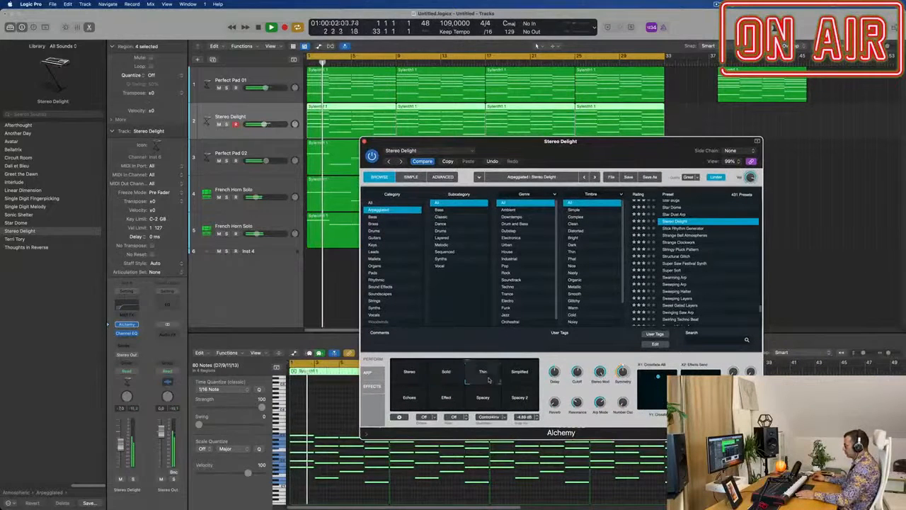
{"action": "left_click", "coordinate": [520, 373]}
{"action": "left_click", "coordinate": [522, 401]}
{"action": "left_click", "coordinate": [531, 378]}
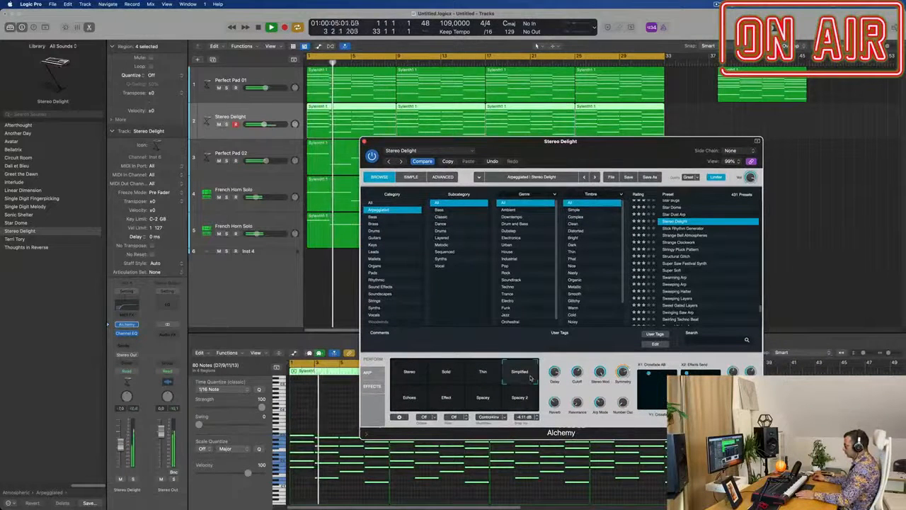
{"action": "left_click", "coordinate": [401, 398]}
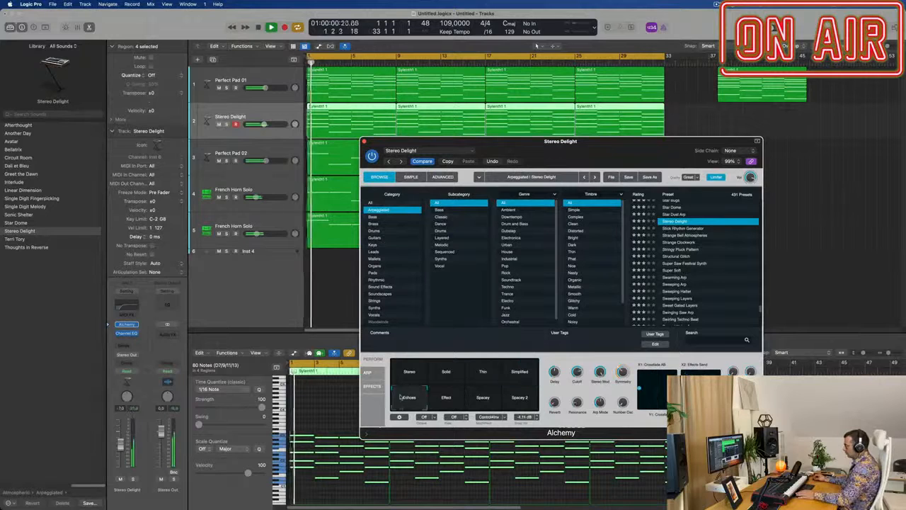
{"action": "left_click", "coordinate": [406, 369]}
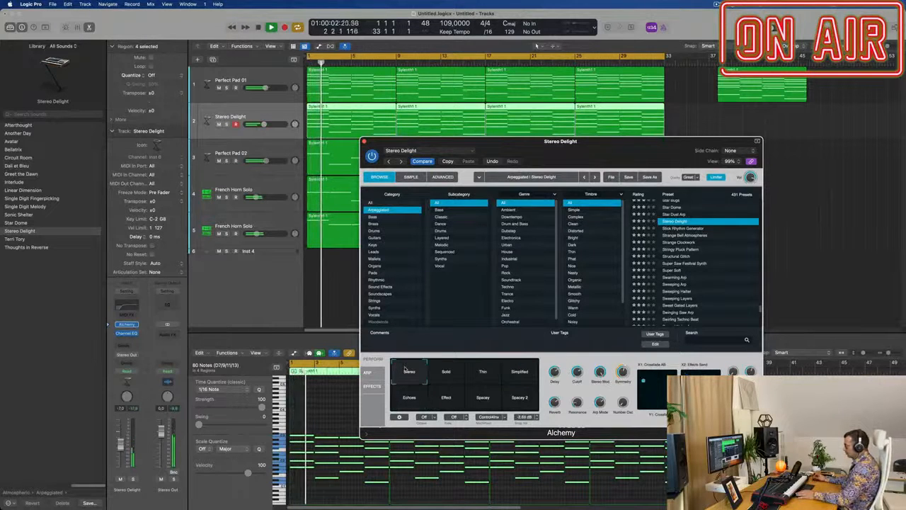
{"action": "left_click", "coordinate": [368, 373]}
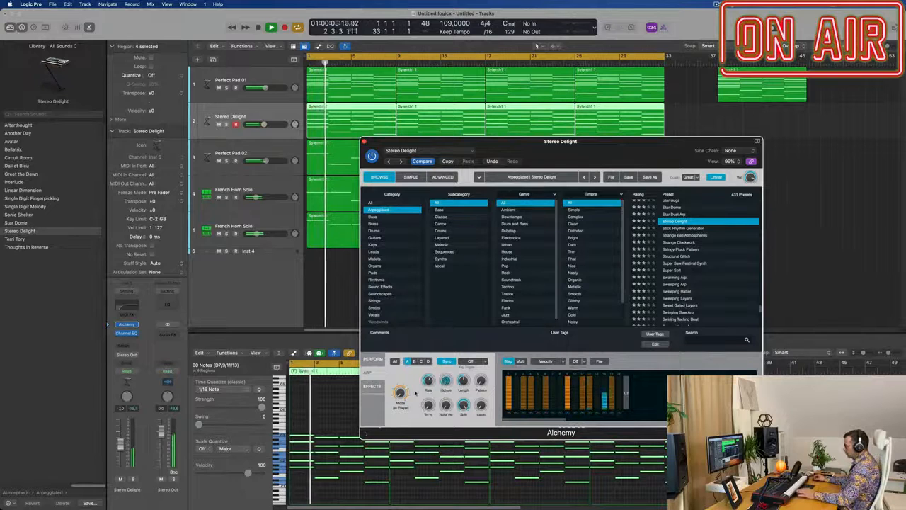
{"action": "left_click_drag", "start_coordinate": [621, 146], "coordinate": [620, 166]}
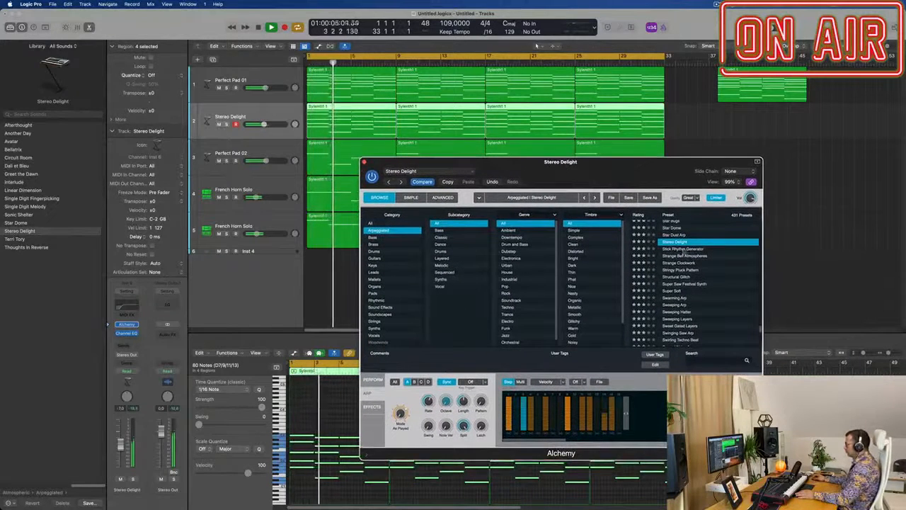
Step: Load the Stick Rhythm Generator preset in Alchemy and show its performance variations
{"action": "left_click", "coordinate": [684, 250]}
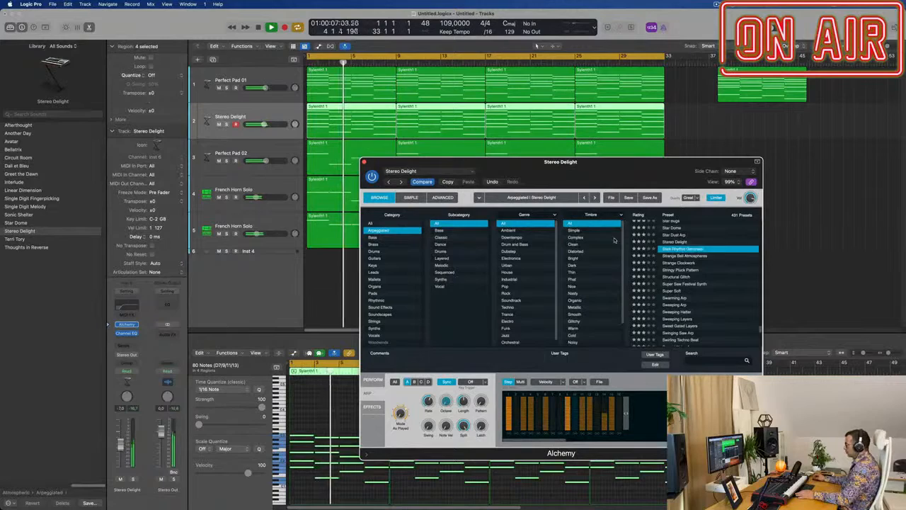
{"action": "left_click_drag", "start_coordinate": [642, 173], "coordinate": [693, 164]}
{"action": "left_click", "coordinate": [421, 373]}
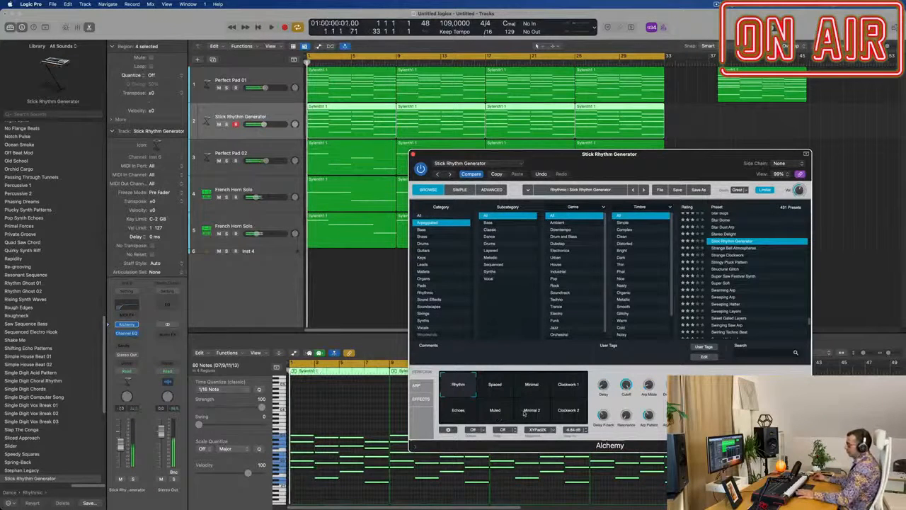
Step: Start playback and audition Stick Rhythm Generator's variations from Spaced through Minimal, Clockwork 1, Echoes, Muted and Minimal 2, ending on Clockwork 2
{"action": "left_click", "coordinate": [491, 388]}
{"action": "key", "text": "space"}
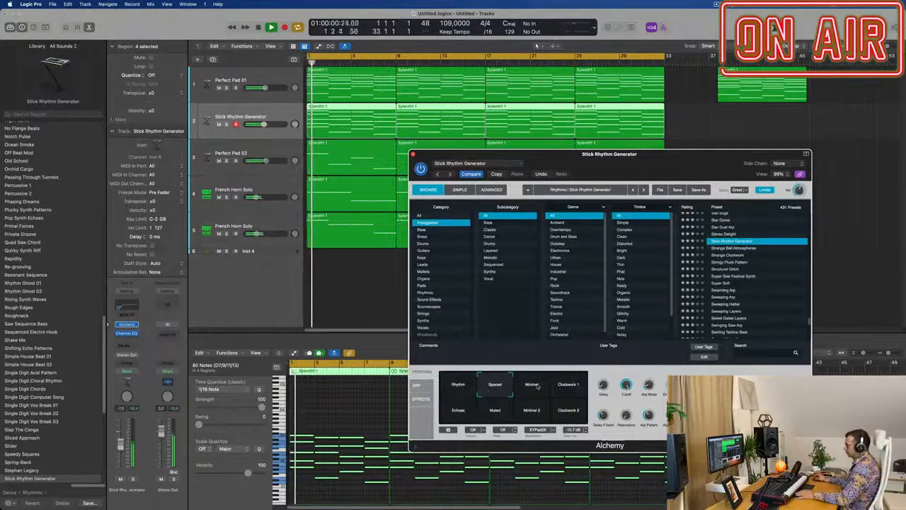
{"action": "left_click", "coordinate": [537, 386]}
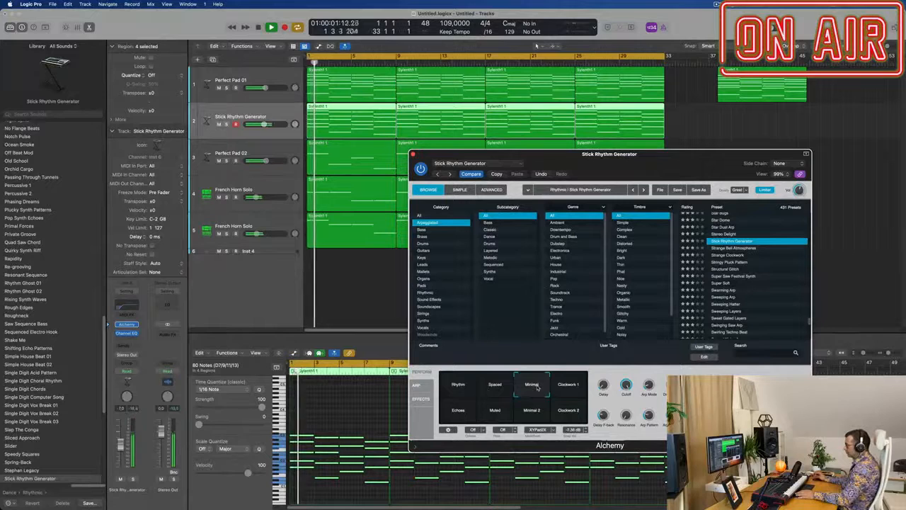
{"action": "left_click", "coordinate": [577, 389]}
{"action": "left_click", "coordinate": [453, 414]}
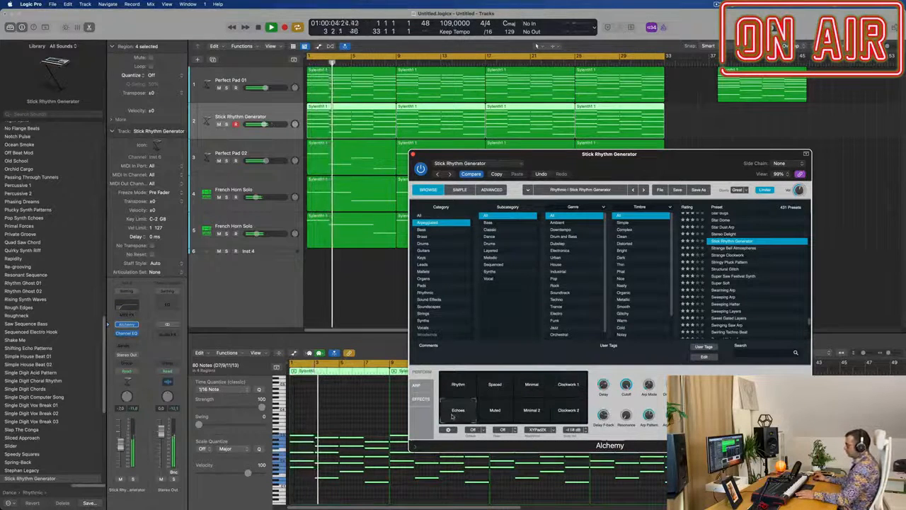
{"action": "left_click", "coordinate": [495, 413]}
{"action": "left_click", "coordinate": [529, 415]}
{"action": "left_click", "coordinate": [566, 414]}
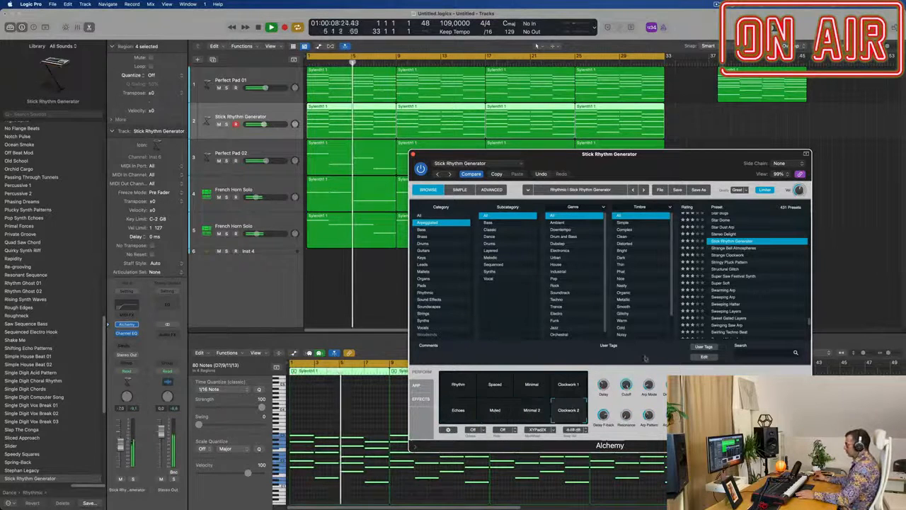
Step: Load the Strange Bell Atmospheres preset in Alchemy and audition its Metallic variation during playback
{"action": "left_click", "coordinate": [735, 248]}
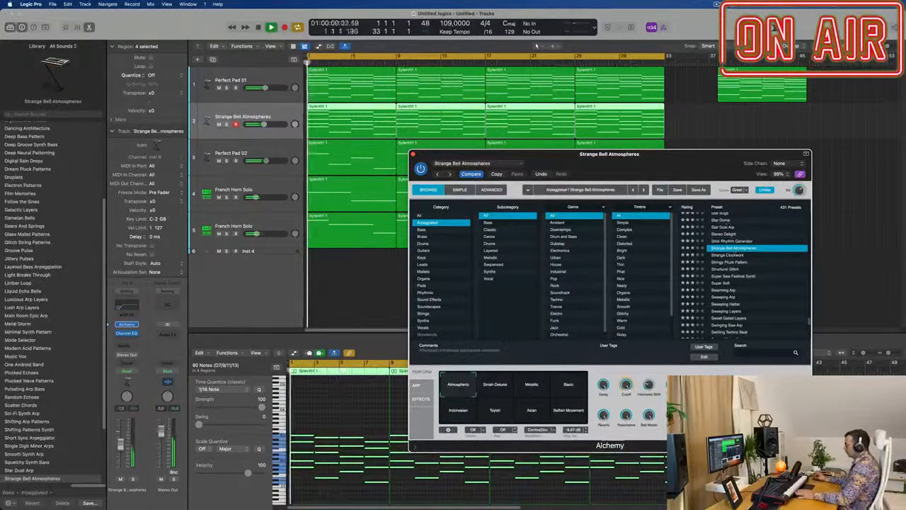
{"action": "left_click_drag", "start_coordinate": [677, 156], "coordinate": [732, 85]}
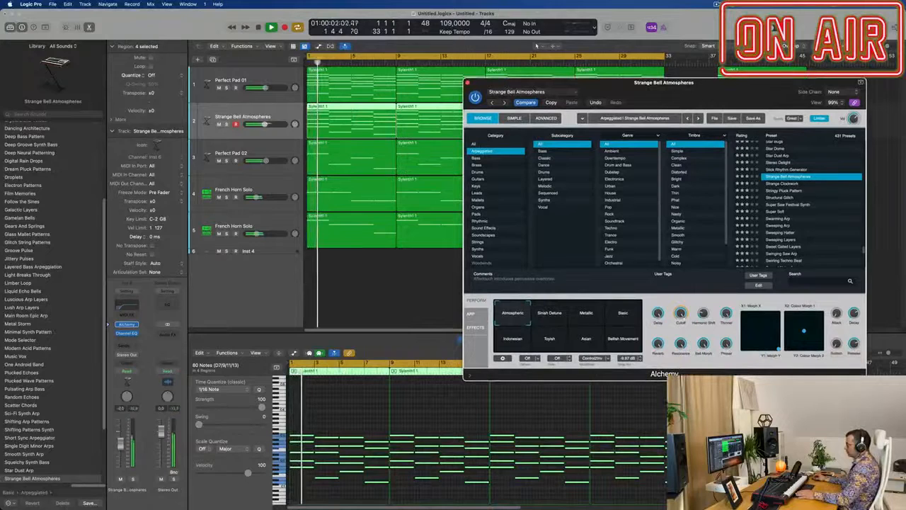
{"action": "left_click", "coordinate": [748, 418]}
{"action": "left_click", "coordinate": [592, 317]}
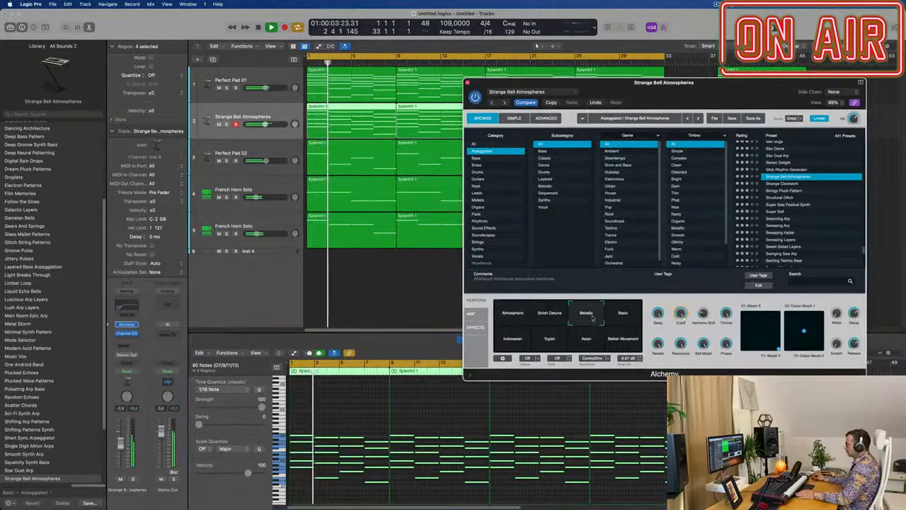
Step: Audition the Strange Clockwork preset, load Stringy Pluck Pattern instead, and show its arpeggiator settings
{"action": "left_click", "coordinate": [777, 185]}
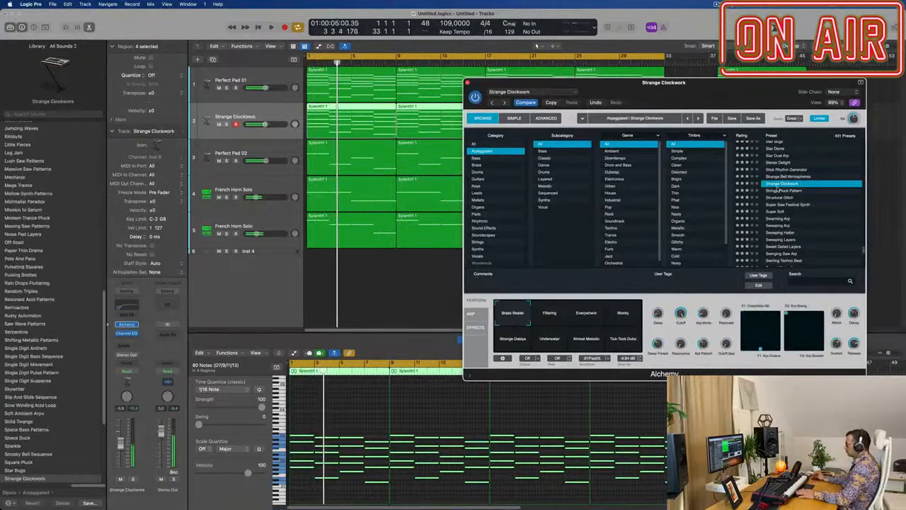
{"action": "left_click", "coordinate": [790, 192]}
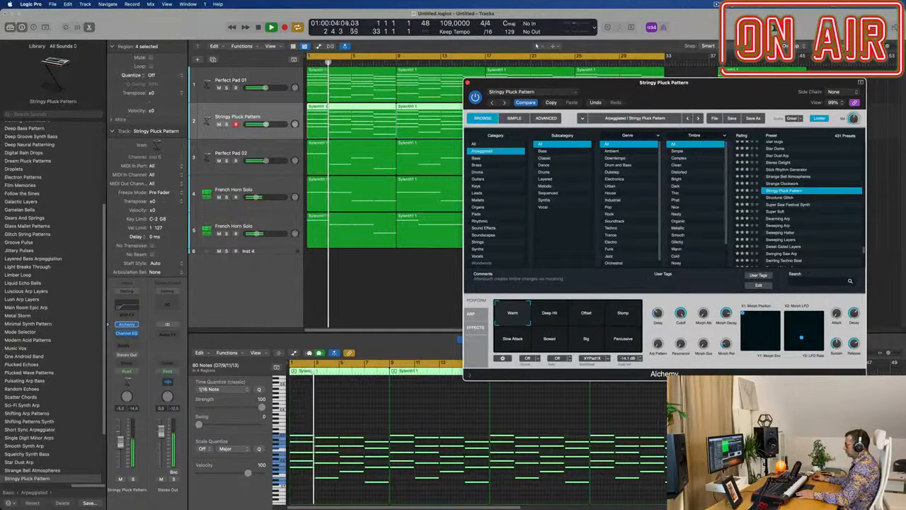
{"action": "left_click", "coordinate": [472, 313]}
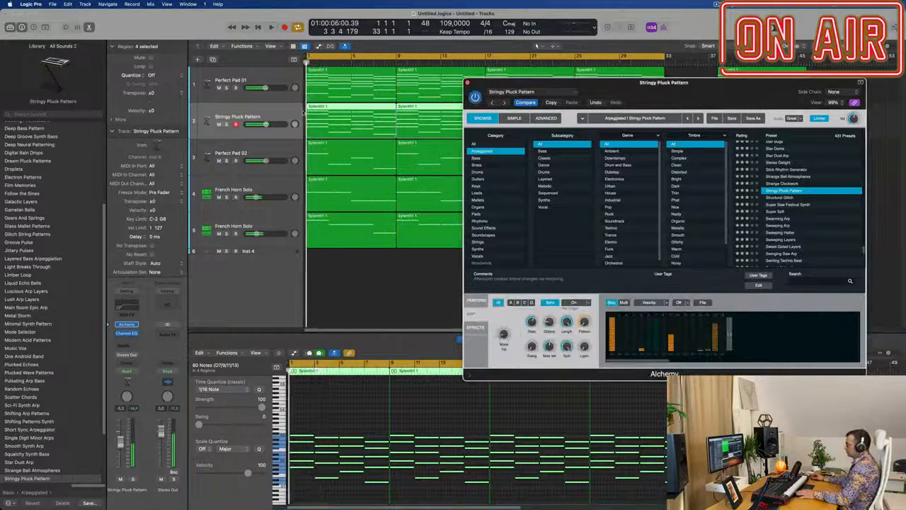
Step: Mute the Perfect Pad 02 track and both French Horn Solo tracks during playback
{"action": "left_click", "coordinate": [281, 117]}
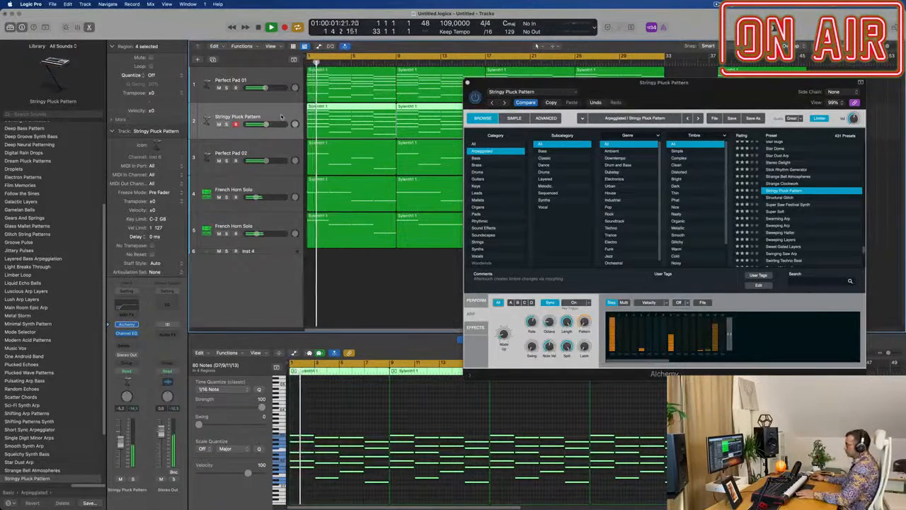
{"action": "left_click", "coordinate": [219, 160]}
{"action": "left_click", "coordinate": [219, 198]}
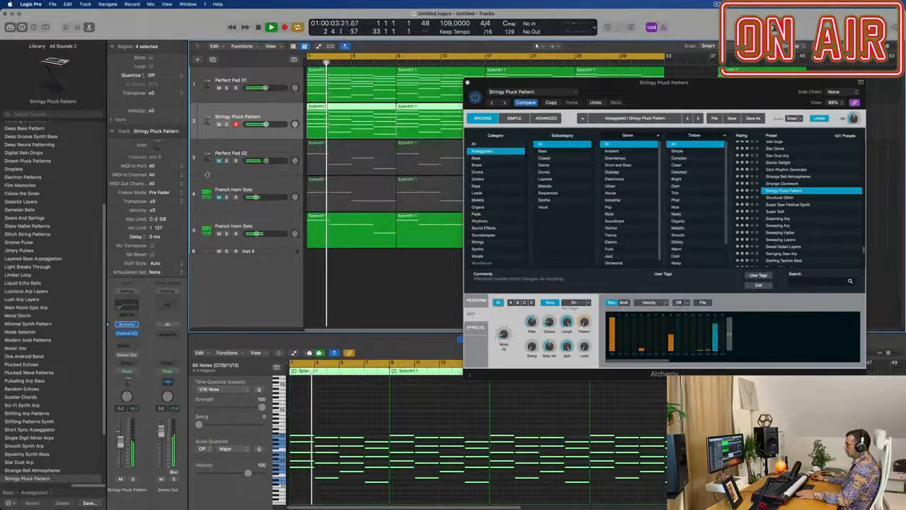
{"action": "left_click", "coordinate": [219, 234]}
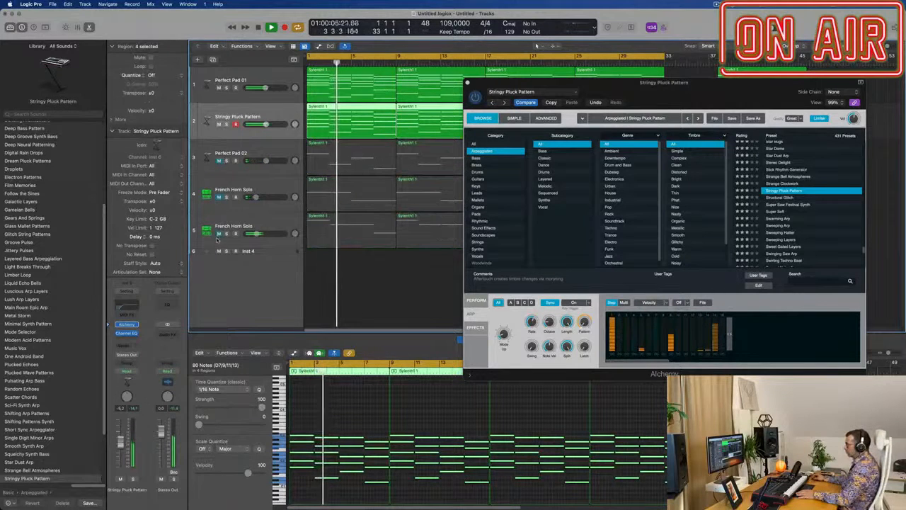
{"action": "left_click_drag", "start_coordinate": [709, 86], "coordinate": [625, 109]}
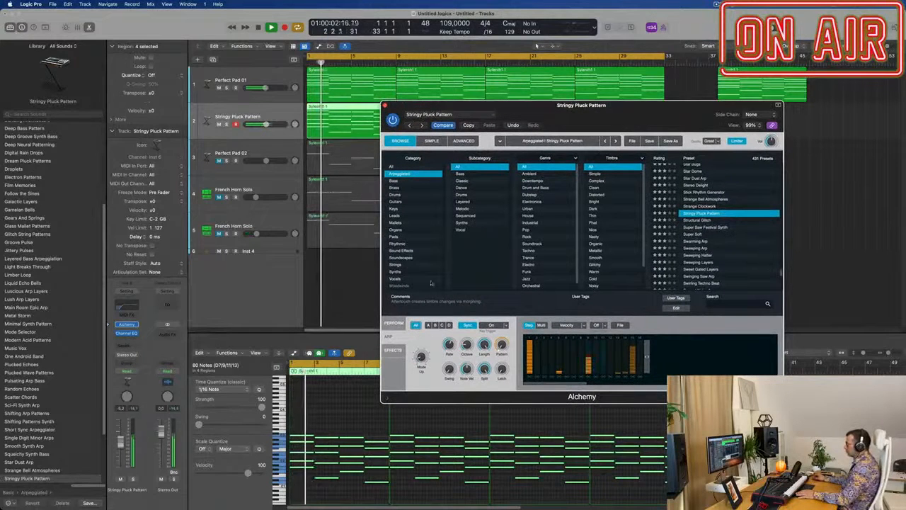
Step: Audition Stringy Pluck Pattern's performance variations Deep Hit, Offset, Stomp, Percussive and Big, ending on Deep Hit
{"action": "left_click", "coordinate": [394, 322]}
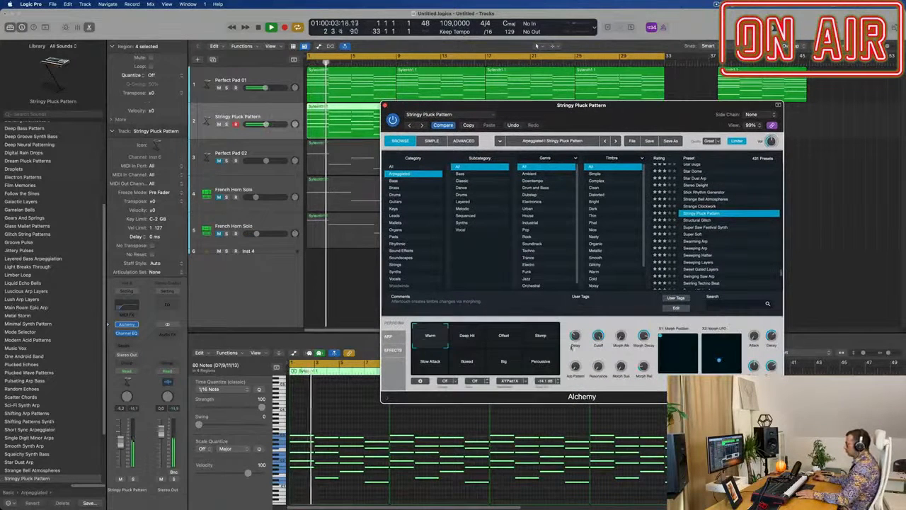
{"action": "left_click", "coordinate": [467, 337]}
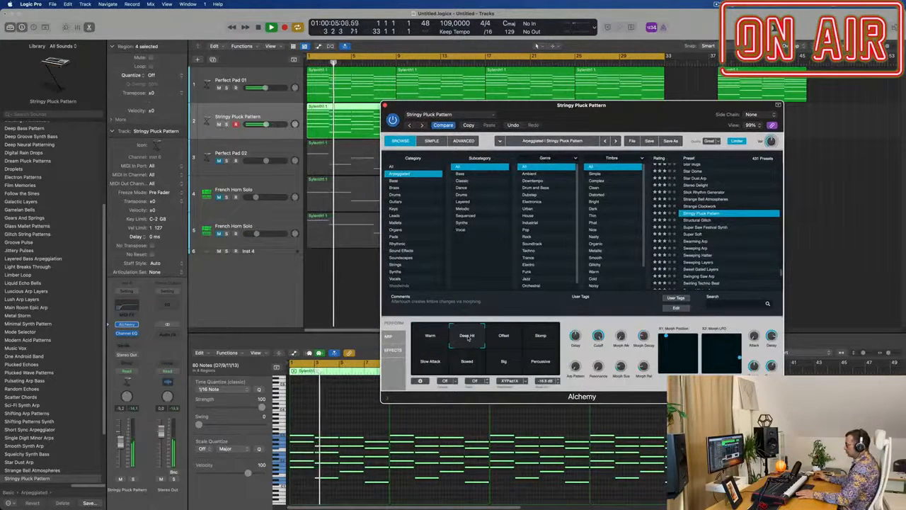
{"action": "left_click", "coordinate": [505, 338]}
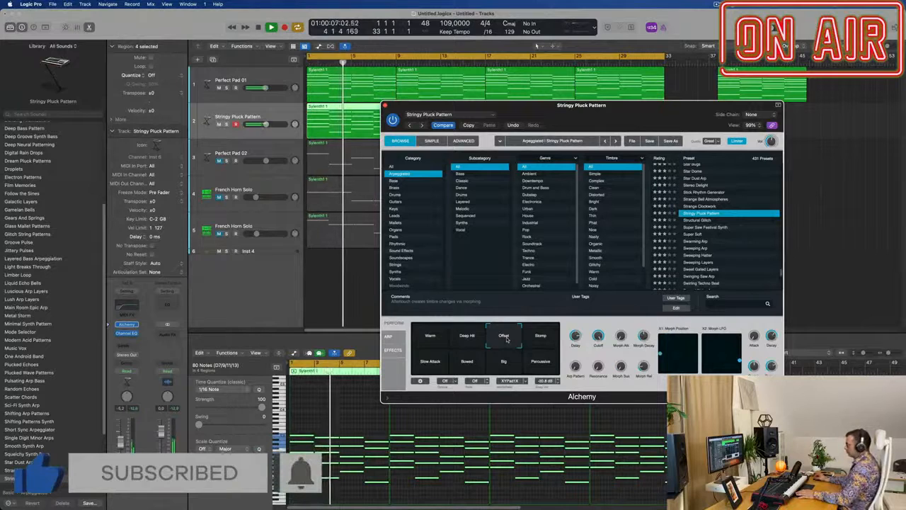
{"action": "left_click", "coordinate": [535, 341]}
{"action": "left_click", "coordinate": [537, 368]}
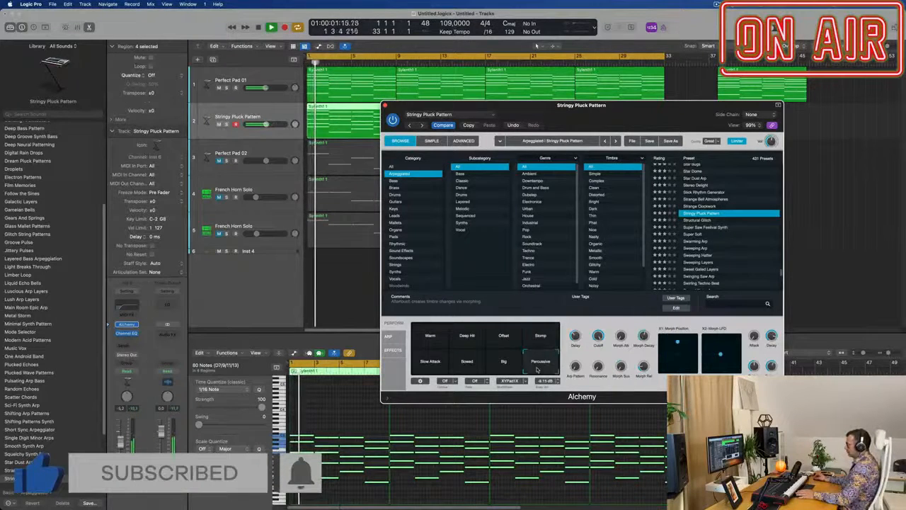
{"action": "left_click", "coordinate": [504, 364]}
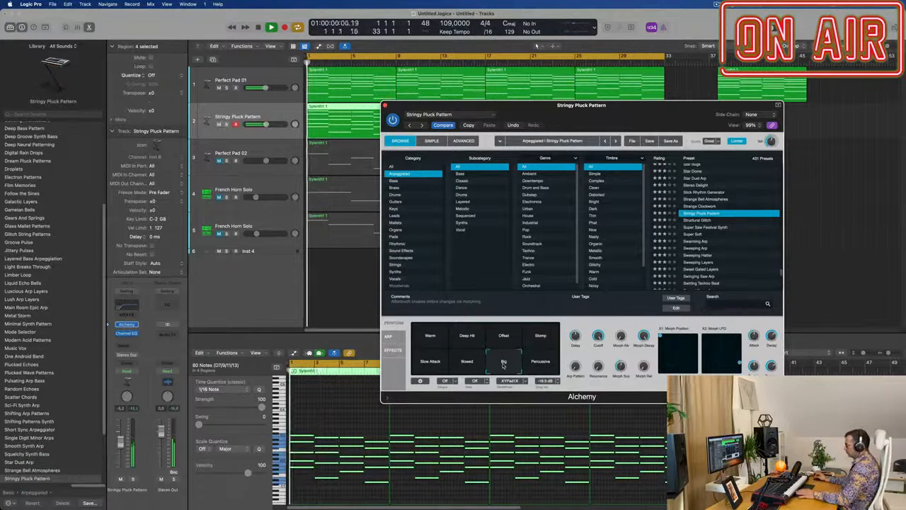
{"action": "left_click", "coordinate": [466, 341]}
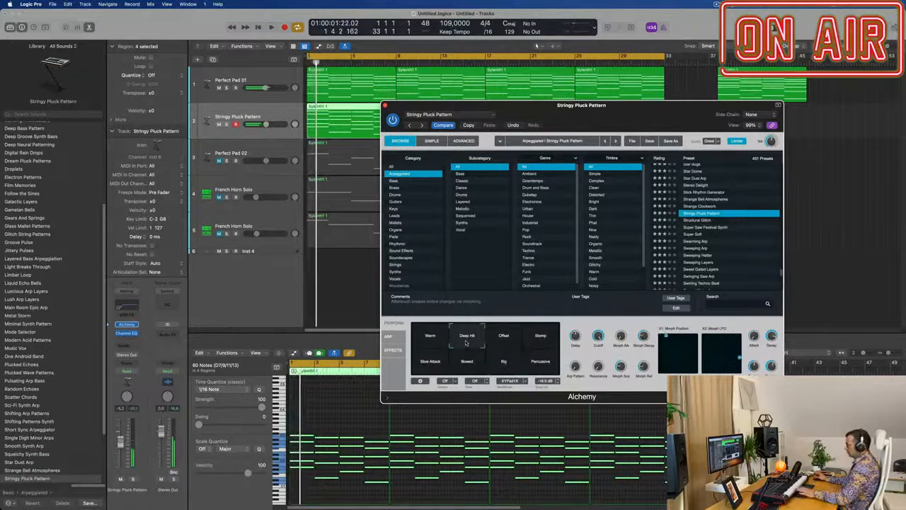
Step: Restart playback, select the Perfect Pad 01 track and reopen its Alchemy instrument clear of the track area
{"action": "key", "text": "space"}
{"action": "left_click_drag", "start_coordinate": [575, 113], "coordinate": [736, 111]}
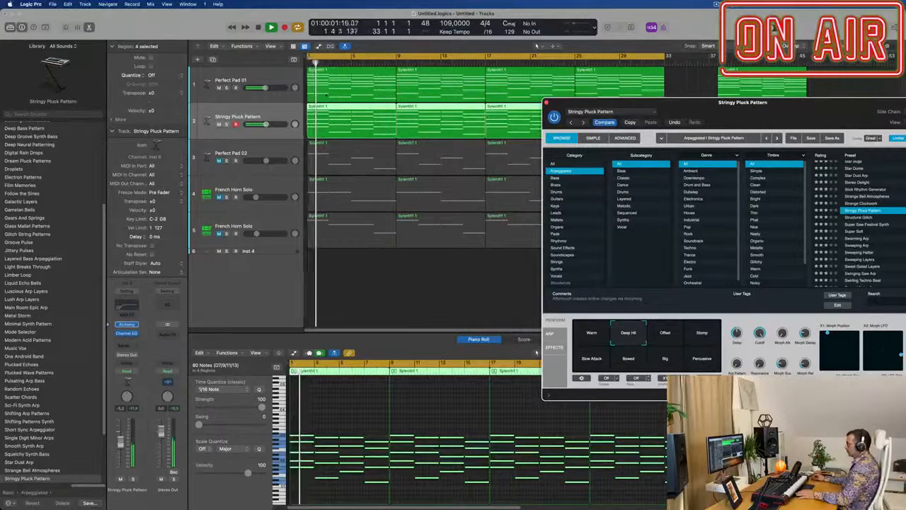
{"action": "key", "text": "Up"}
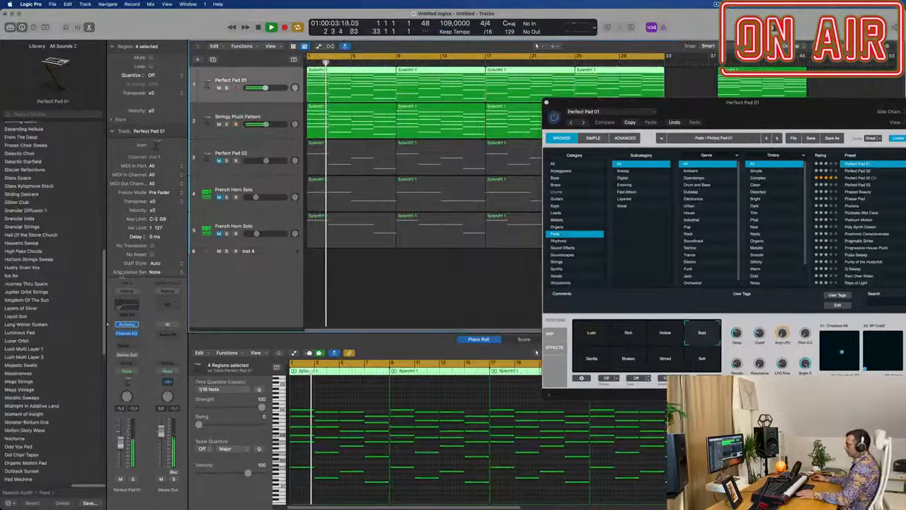
{"action": "left_click", "coordinate": [128, 325]}
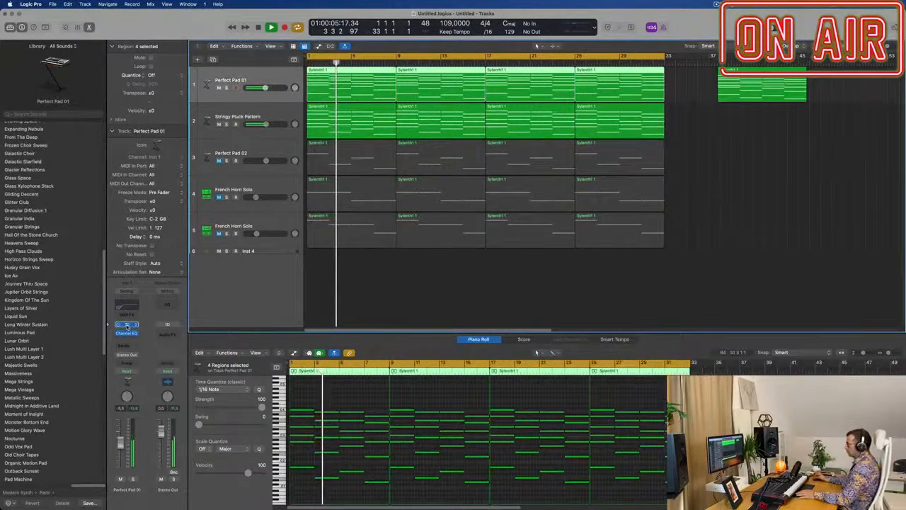
{"action": "left_click", "coordinate": [128, 325]}
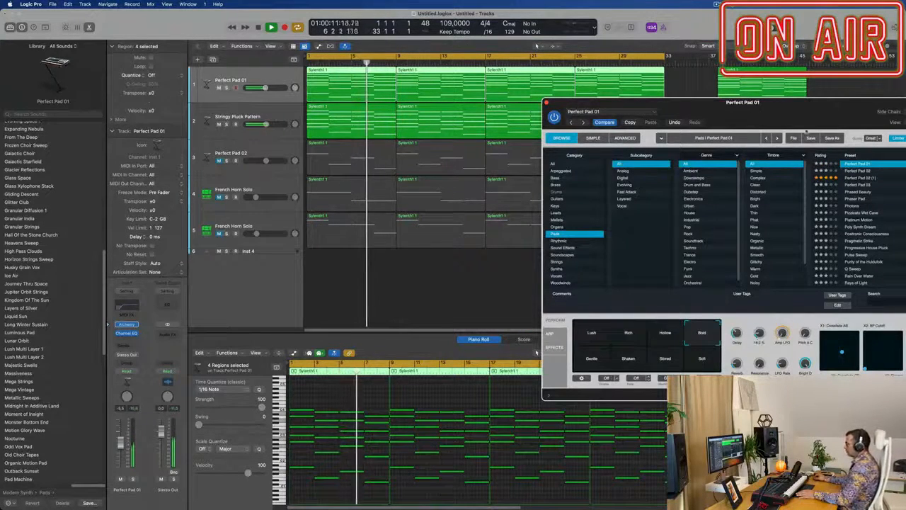
{"action": "left_click_drag", "start_coordinate": [797, 104], "coordinate": [766, 155]}
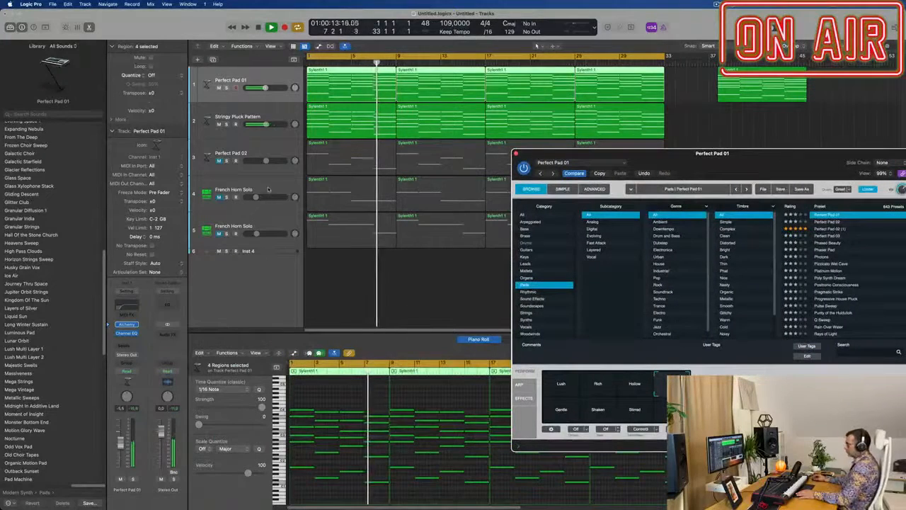
Step: Unmute the upper French Horn Solo track and set its volume to -24.0 dB
{"action": "left_click", "coordinate": [219, 202]}
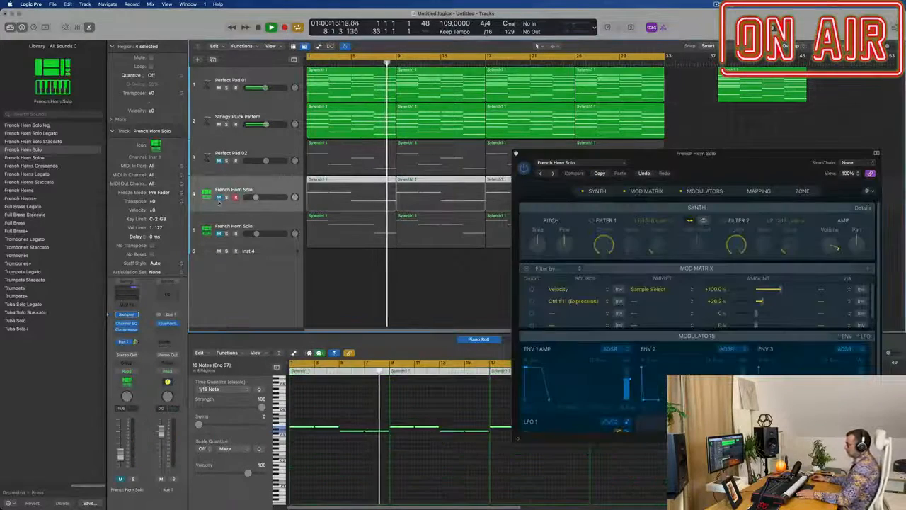
{"action": "left_click", "coordinate": [219, 199]}
{"action": "left_click_drag", "start_coordinate": [256, 198], "coordinate": [253, 198]}
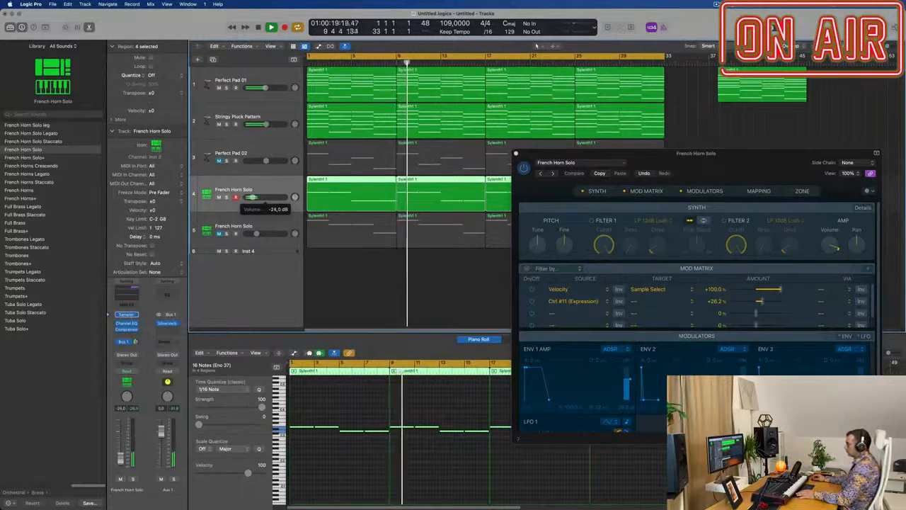
Step: Unmute the Perfect Pad 02 track and lower its volume slightly
{"action": "left_click", "coordinate": [219, 160]}
{"action": "left_click_drag", "start_coordinate": [264, 160], "coordinate": [258, 162]}
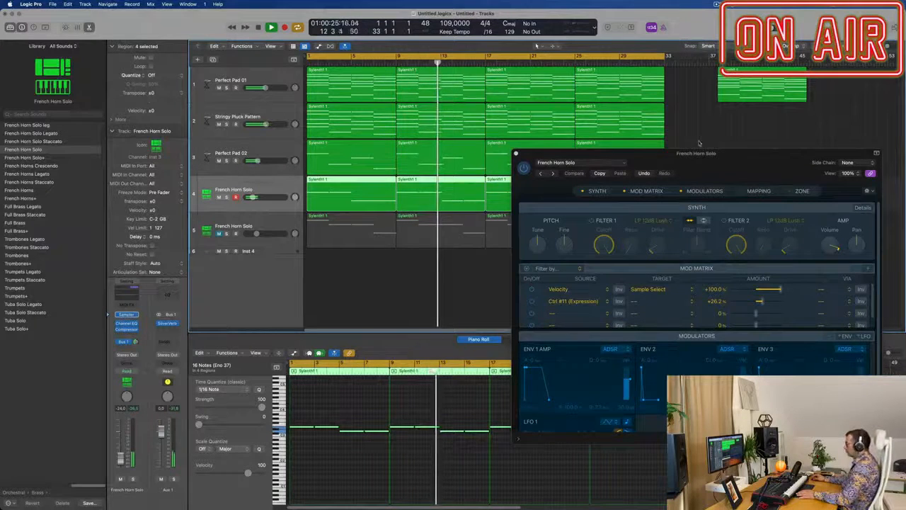
{"action": "mouse_move", "coordinate": [700, 153]}
{"action": "left_mouse_down"}
{"action": "mouse_move", "coordinate": [529, 170]}
{"action": "mouse_move", "coordinate": [706, 151]}
{"action": "left_mouse_up"}
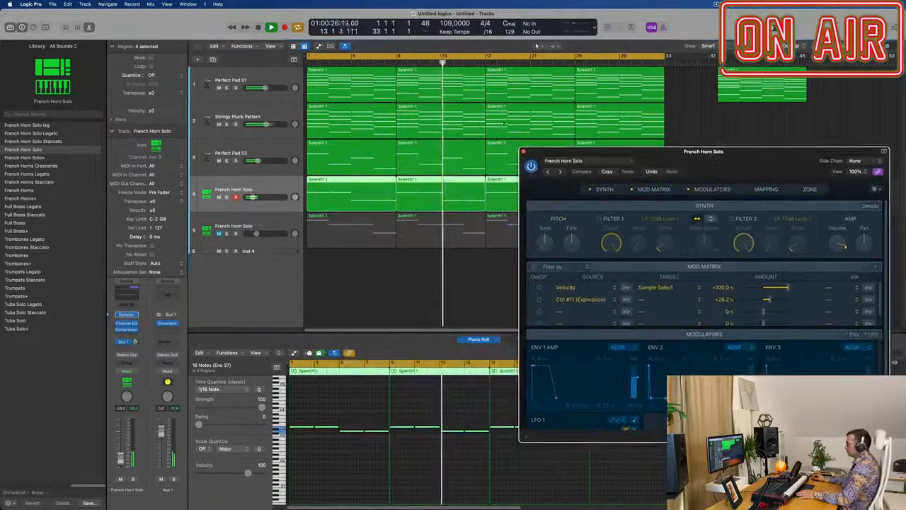
Step: Set the low cut in the Stringy Pluck Pattern track's Channel EQ to 109 Hz
{"action": "left_click", "coordinate": [275, 113]}
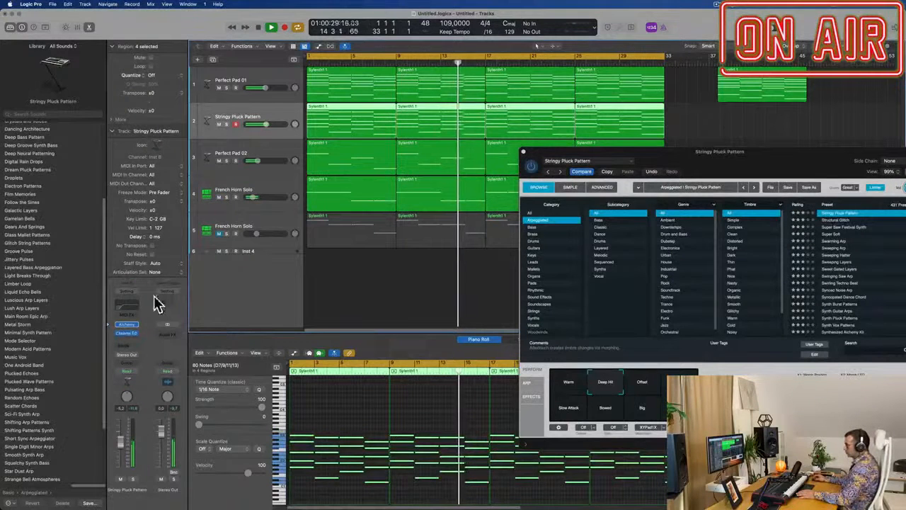
{"action": "left_click", "coordinate": [127, 333]}
{"action": "mouse_move", "coordinate": [655, 306]}
{"action": "left_mouse_down"}
{"action": "mouse_move", "coordinate": [619, 305]}
{"action": "mouse_move", "coordinate": [653, 305]}
{"action": "left_mouse_up"}
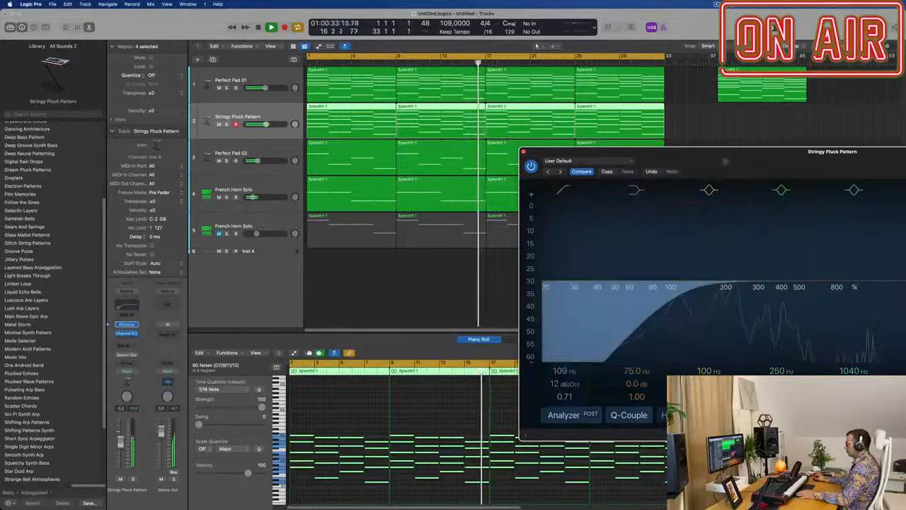
{"action": "left_click_drag", "start_coordinate": [725, 162], "coordinate": [451, 238]}
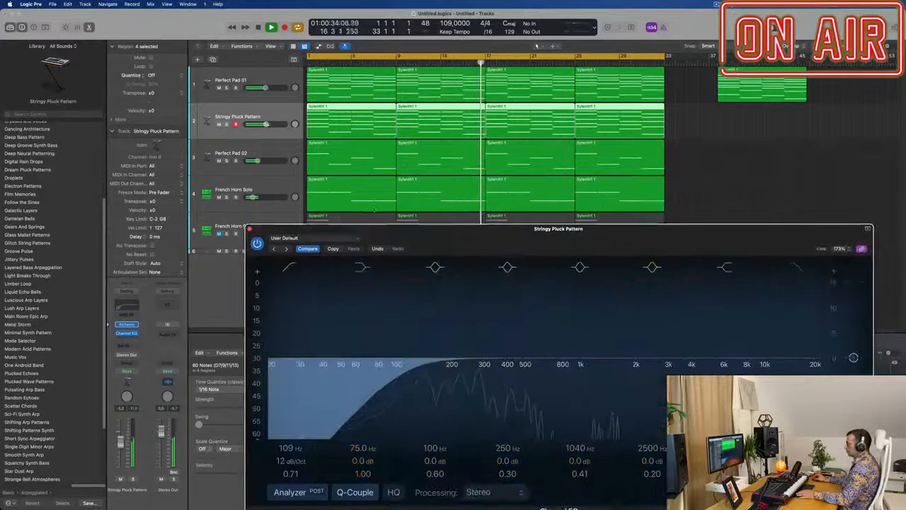
Step: Reopen Stringy Pluck Pattern's Alchemy and compare its edited and saved settings while restarting playback
{"action": "left_click", "coordinate": [127, 324]}
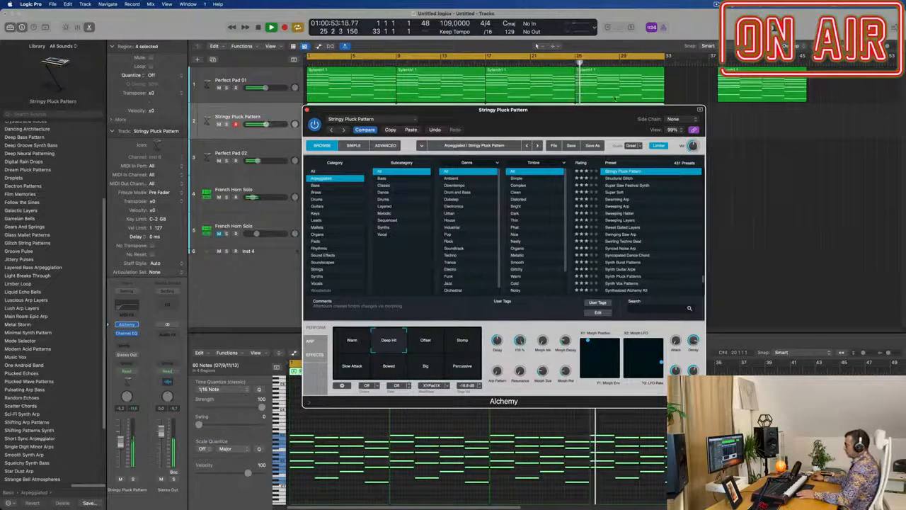
{"action": "left_click_drag", "start_coordinate": [595, 118], "coordinate": [606, 99]}
{"action": "left_click", "coordinate": [374, 111]}
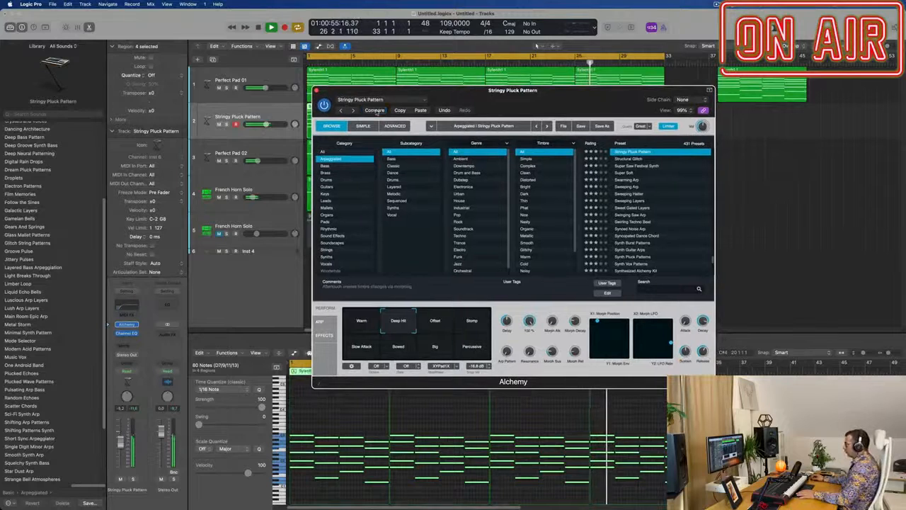
{"action": "key", "text": "space"}
{"action": "key", "text": "space"}
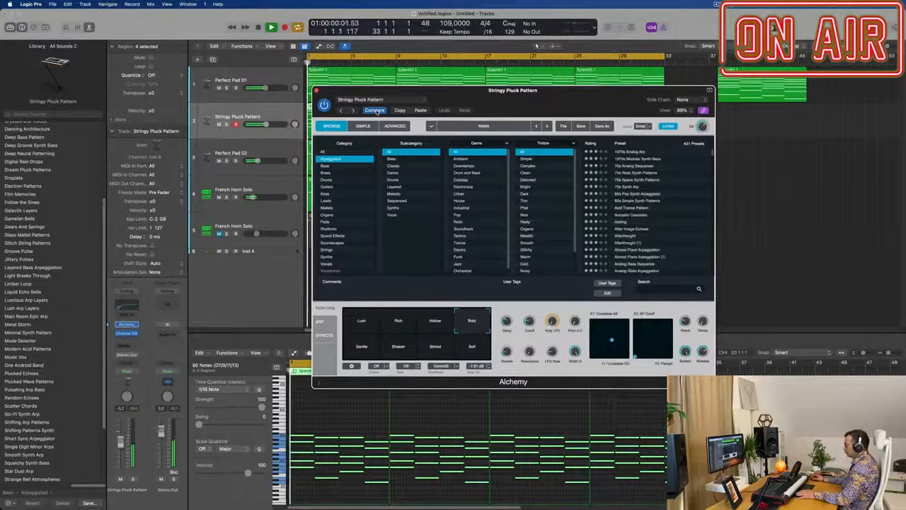
{"action": "left_click", "coordinate": [377, 111]}
{"action": "key", "text": "space"}
{"action": "key", "text": "space"}
{"action": "left_click_drag", "start_coordinate": [535, 100], "coordinate": [662, 160]}
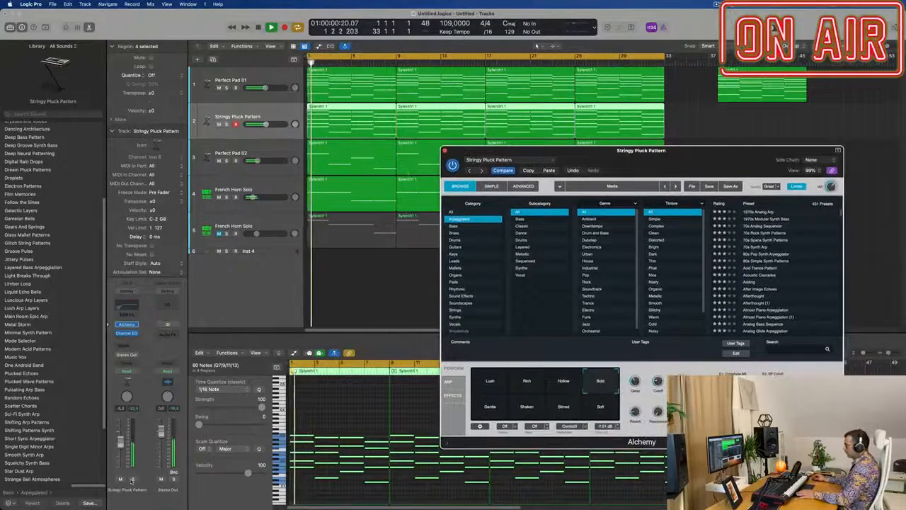
Step: Solo the Stringy Pluck Pattern track, load the 80s Simple Synth Patterns preset in its Alchemy and start playback
{"action": "key", "text": "s"}
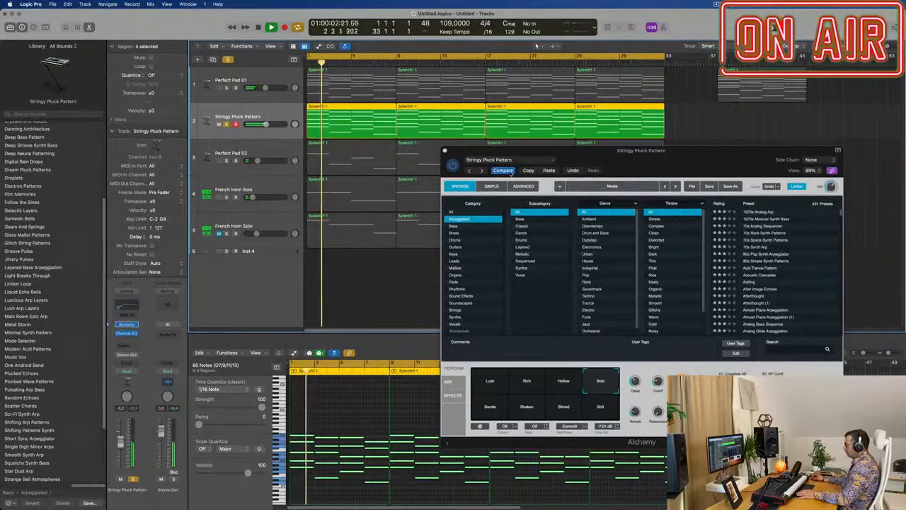
{"action": "left_click", "coordinate": [507, 170]}
{"action": "left_click_drag", "start_coordinate": [700, 169], "coordinate": [633, 152]}
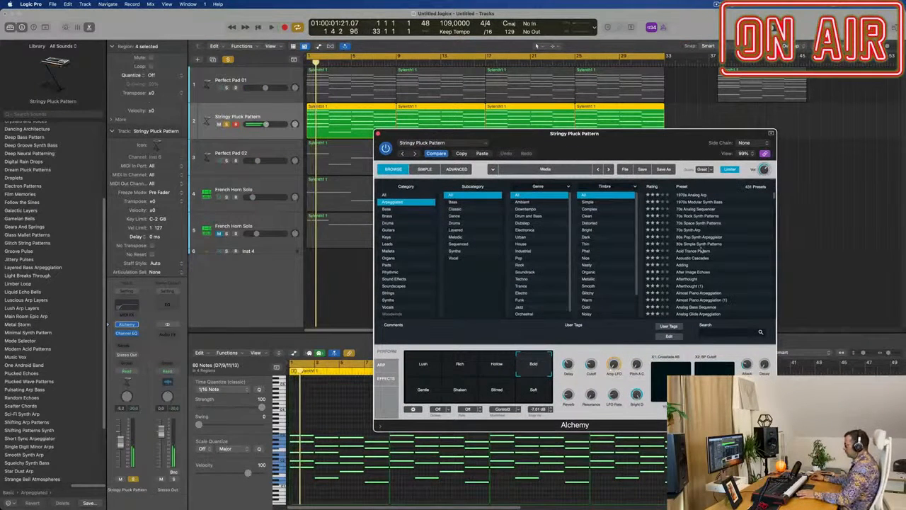
{"action": "left_click", "coordinate": [698, 243]}
{"action": "key", "text": "space"}
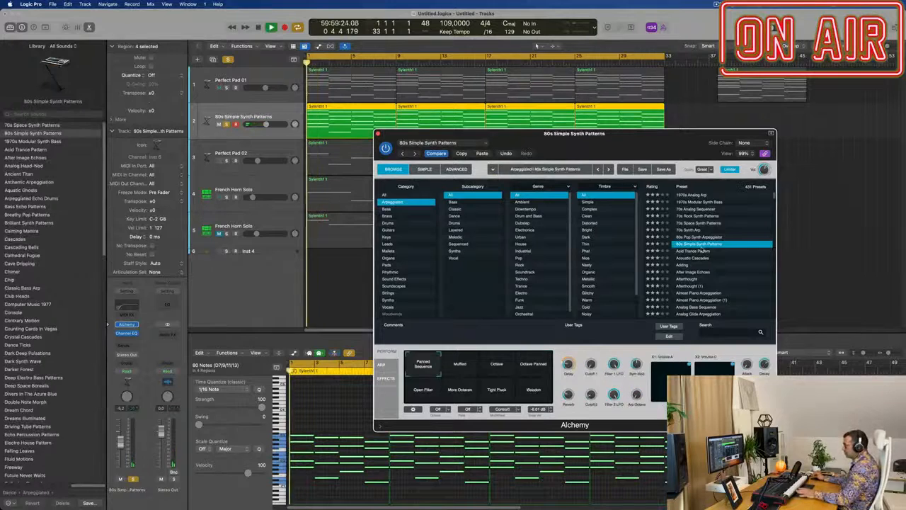
Step: Unsolo the 80s Simple Synth Patterns track, restart playback with the full mix and select the Octave variation in its Alchemy
{"action": "left_click_drag", "start_coordinate": [704, 147], "coordinate": [756, 133]}
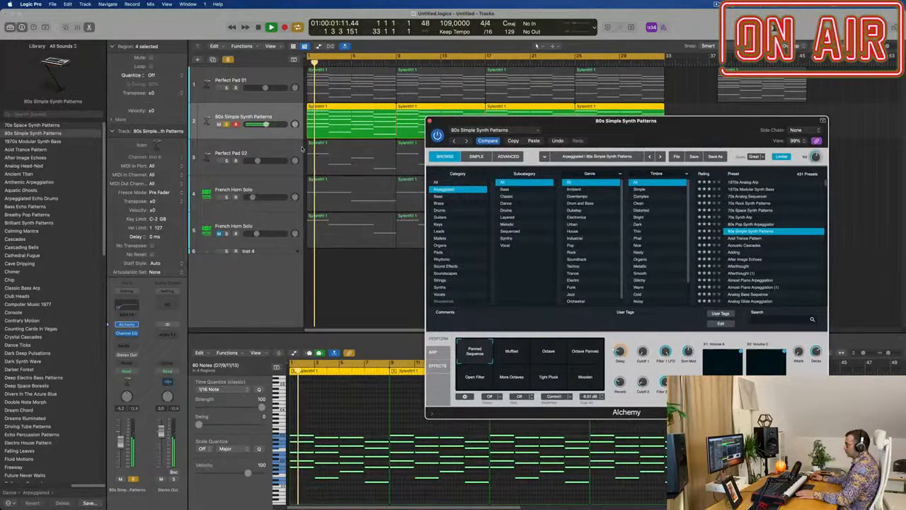
{"action": "left_click", "coordinate": [227, 125]}
{"action": "key", "text": "Return"}
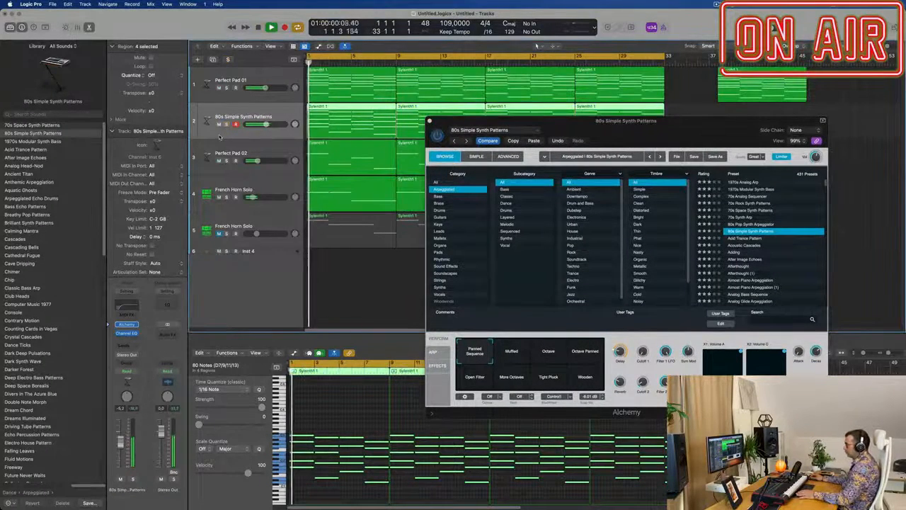
{"action": "left_click_drag", "start_coordinate": [626, 121], "coordinate": [475, 126]}
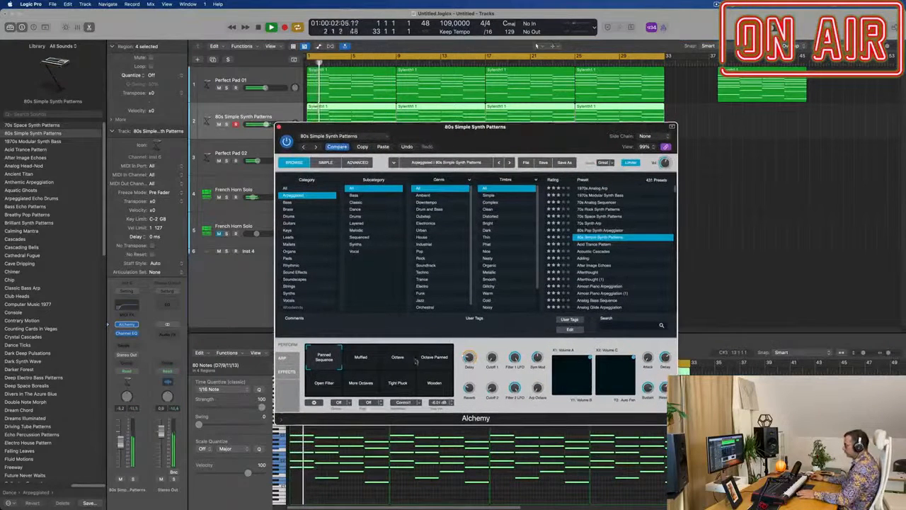
{"action": "left_click", "coordinate": [414, 361]}
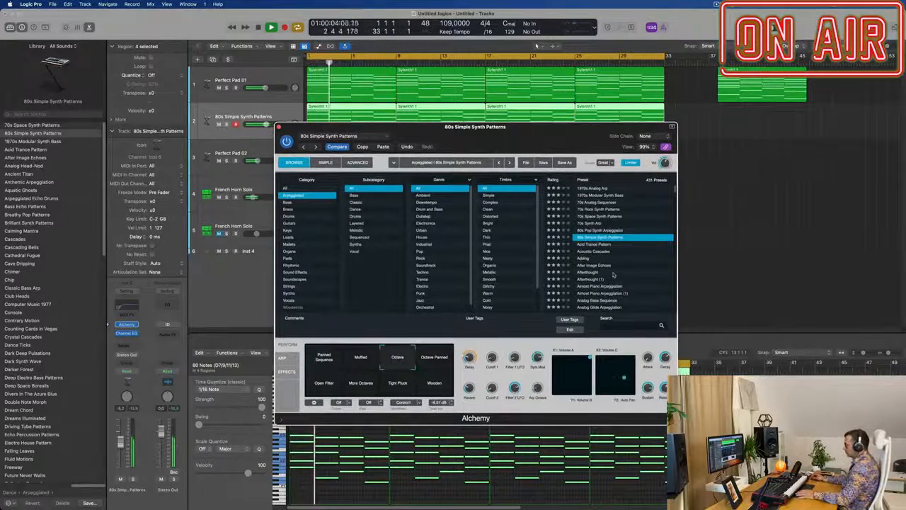
Step: Adjust Filter 1 LFO and audition the 80s Simple Synth Patterns variations, including Octave Panned, Tight Pluck and Open Filter, ending on More Octaves
{"action": "left_click_drag", "start_coordinate": [536, 130], "coordinate": [560, 87]}
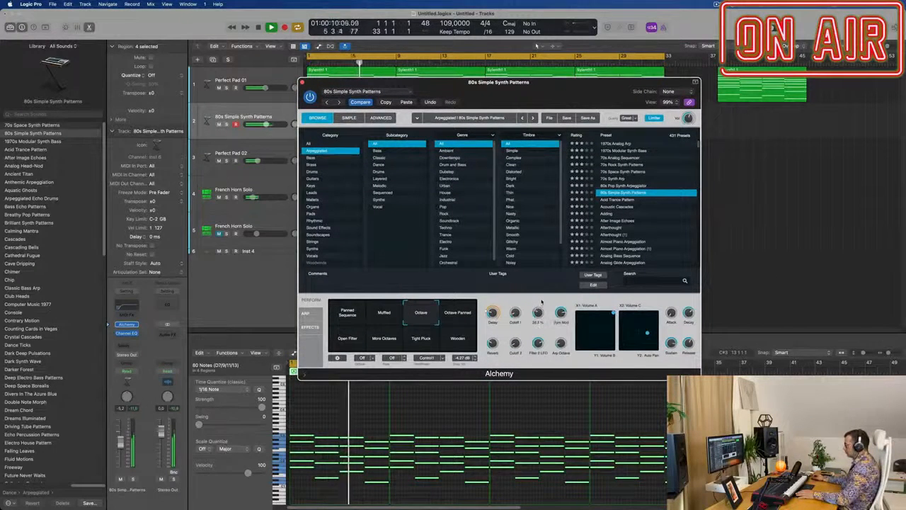
{"action": "left_click_drag", "start_coordinate": [542, 302], "coordinate": [541, 314]}
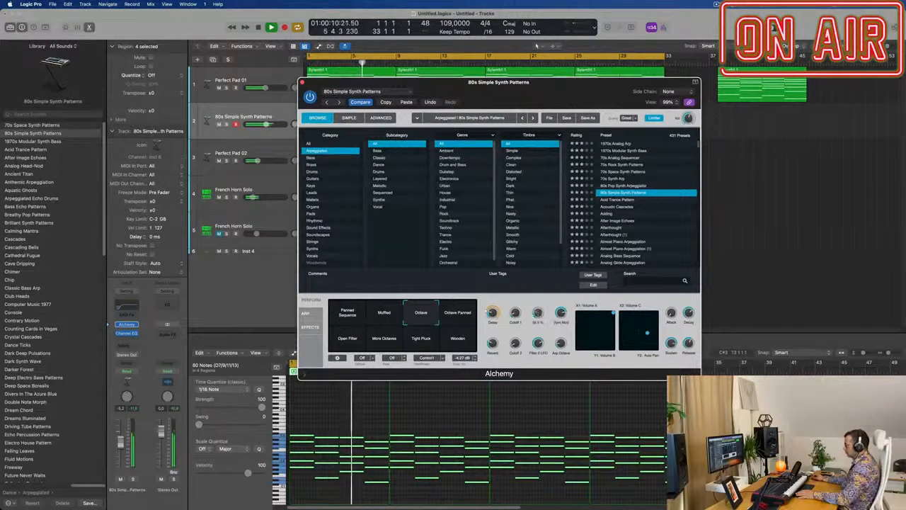
{"action": "left_click", "coordinate": [459, 315]}
{"action": "left_click", "coordinate": [459, 347]}
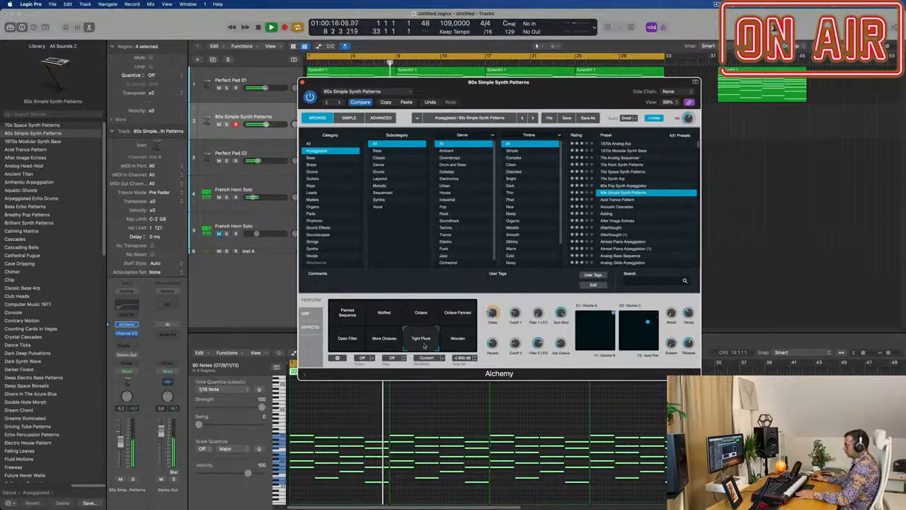
{"action": "left_click", "coordinate": [387, 347]}
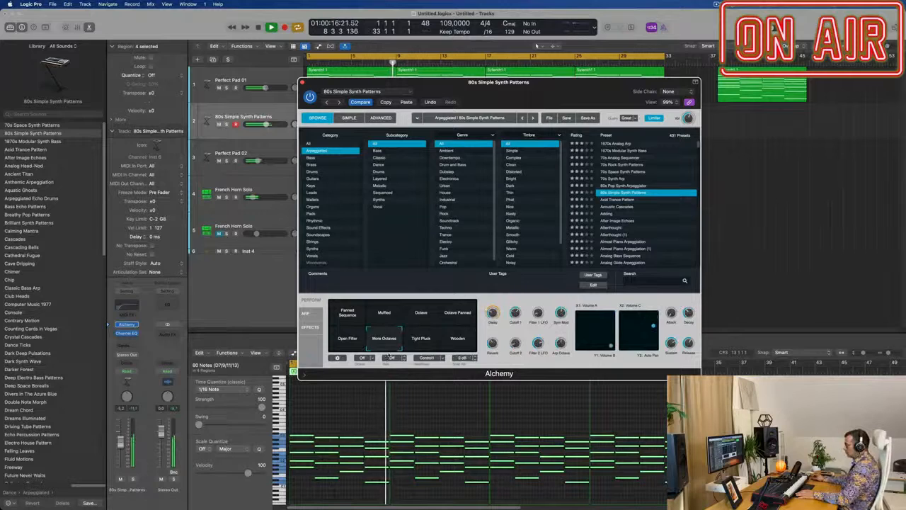
{"action": "left_click", "coordinate": [338, 343]}
{"action": "left_click", "coordinate": [381, 344]}
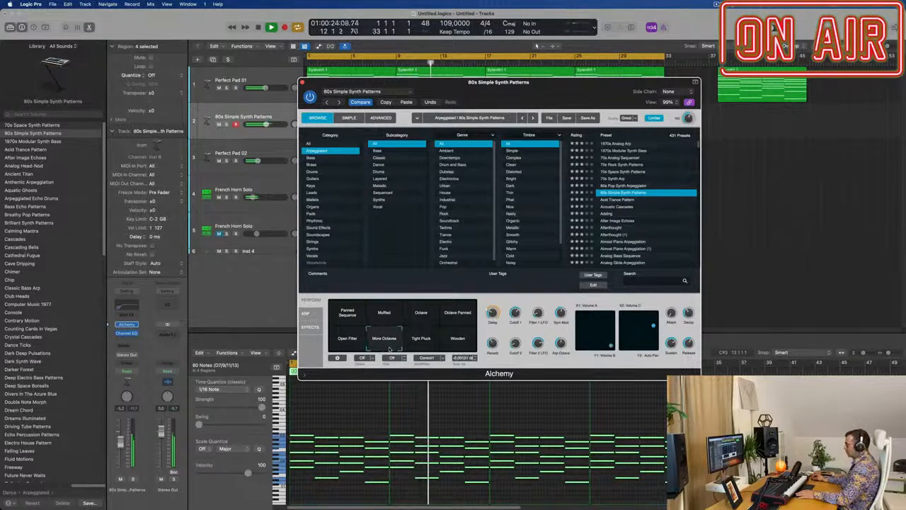
Step: Adjust Cutoff 1 for the More Octaves variation and rebalance the 80s Simple Synth Patterns track's volume
{"action": "left_click_drag", "start_coordinate": [421, 82], "coordinate": [479, 47]}
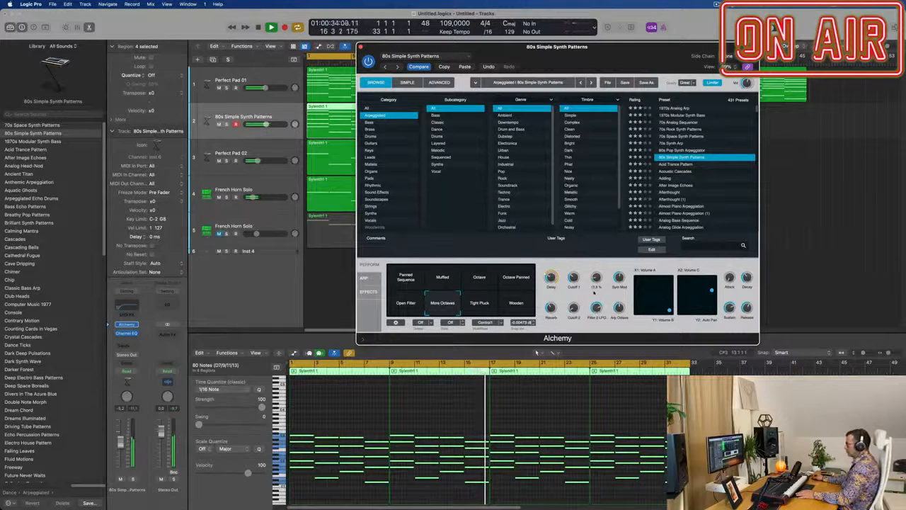
{"action": "left_click_drag", "start_coordinate": [573, 277], "coordinate": [575, 305]}
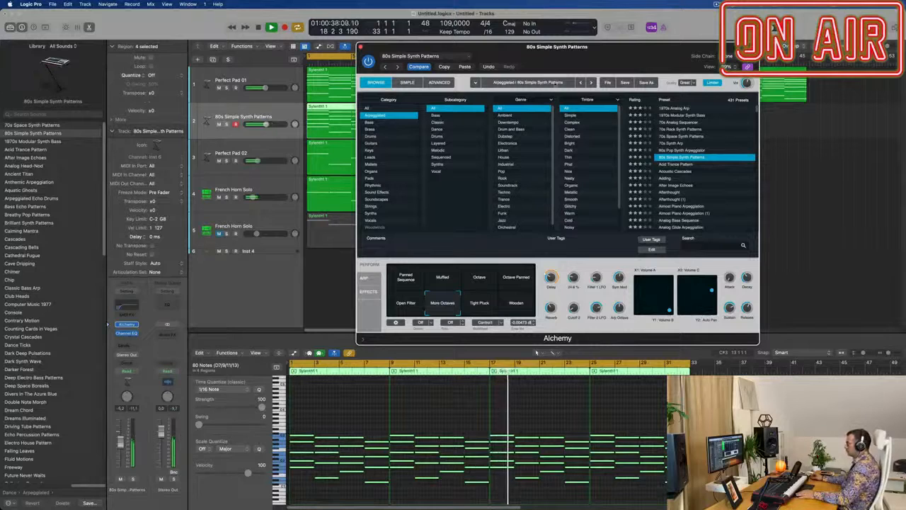
{"action": "left_click_drag", "start_coordinate": [567, 60], "coordinate": [706, 74]}
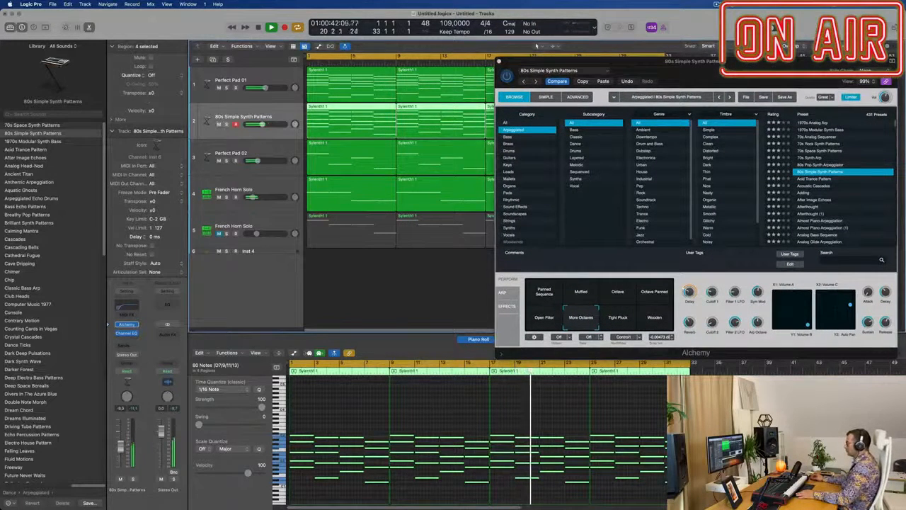
{"action": "left_click_drag", "start_coordinate": [785, 79], "coordinate": [549, 112]}
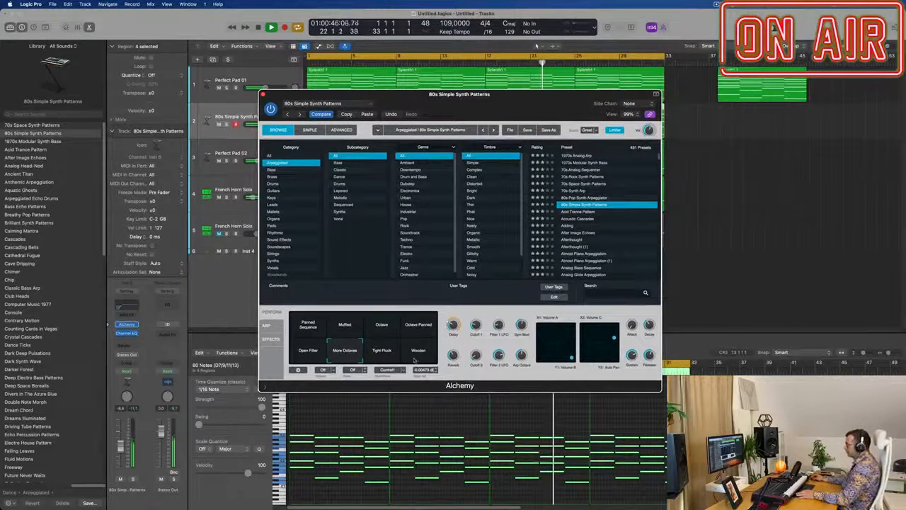
Step: Compare the Octave and Octave Panned variations during playback, then return to More Octaves
{"action": "left_click", "coordinate": [382, 326]}
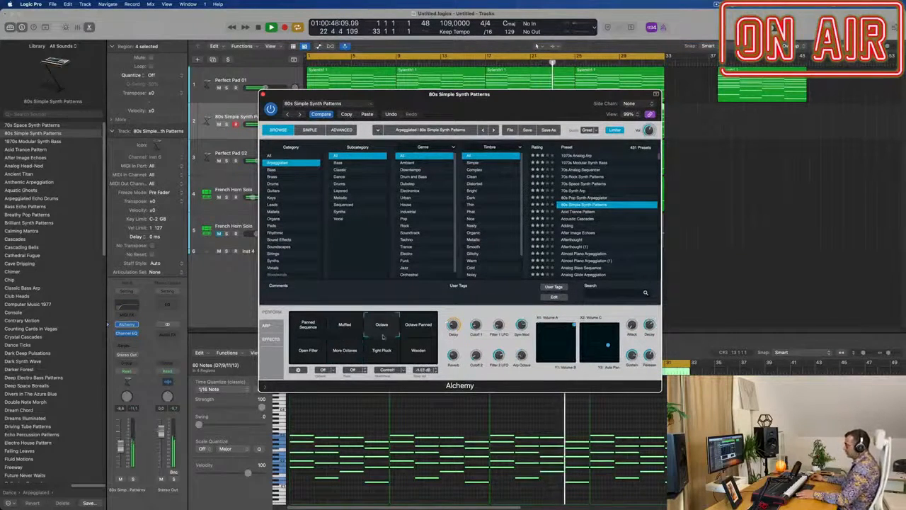
{"action": "left_click", "coordinate": [416, 328]}
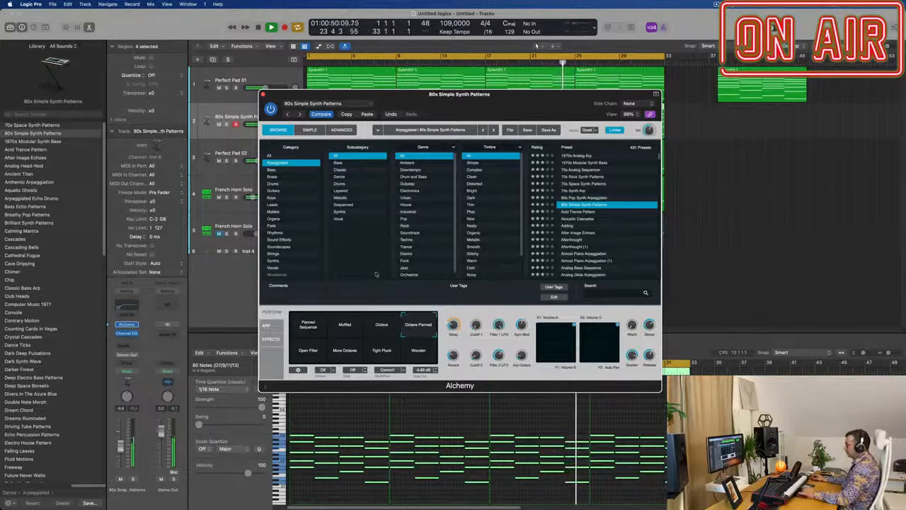
{"action": "left_click", "coordinate": [341, 352]}
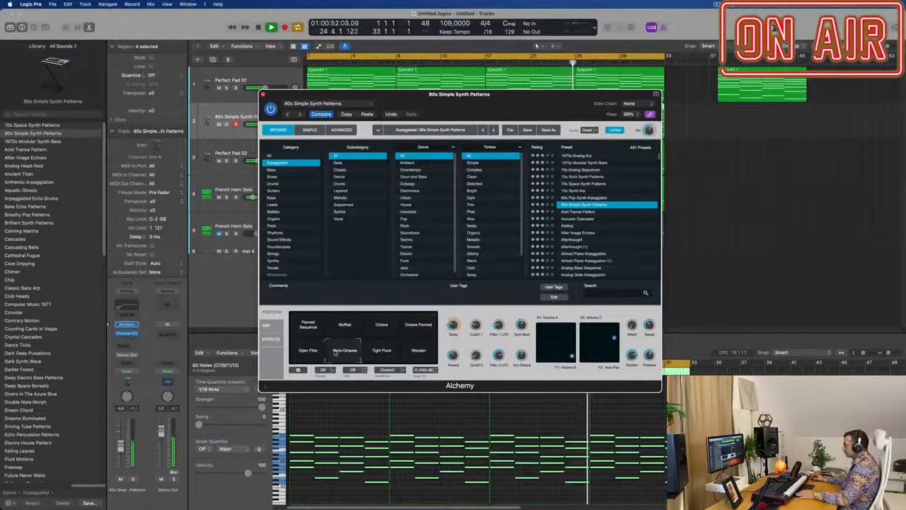
Step: Audition the arpeggiated Alchemy presets Acoustic Cascades, Adding, After Image Echoes and Analog Head-Nod against the mix
{"action": "left_click", "coordinate": [577, 218]}
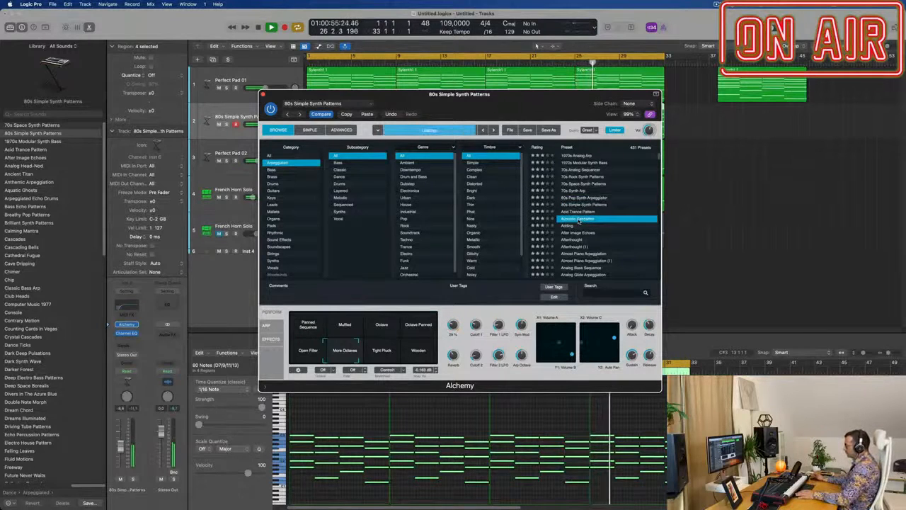
{"action": "left_click", "coordinate": [567, 225]}
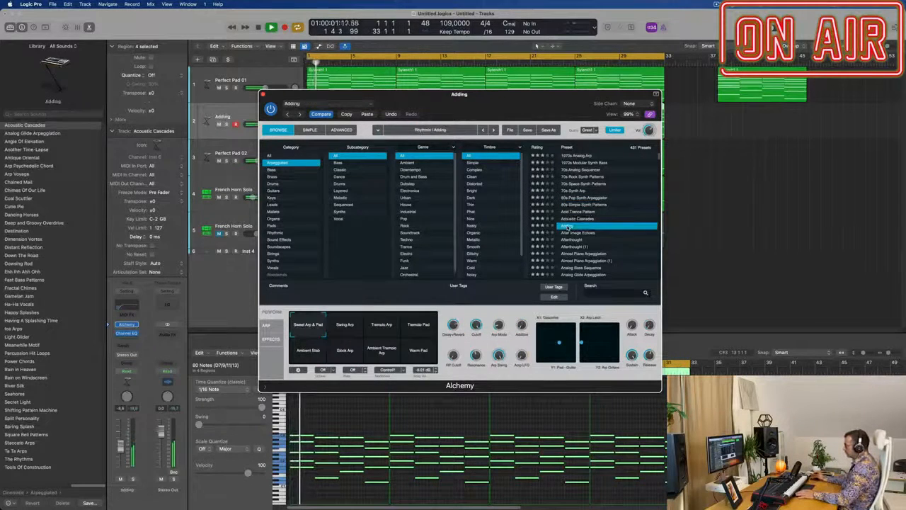
{"action": "left_click", "coordinate": [579, 233]}
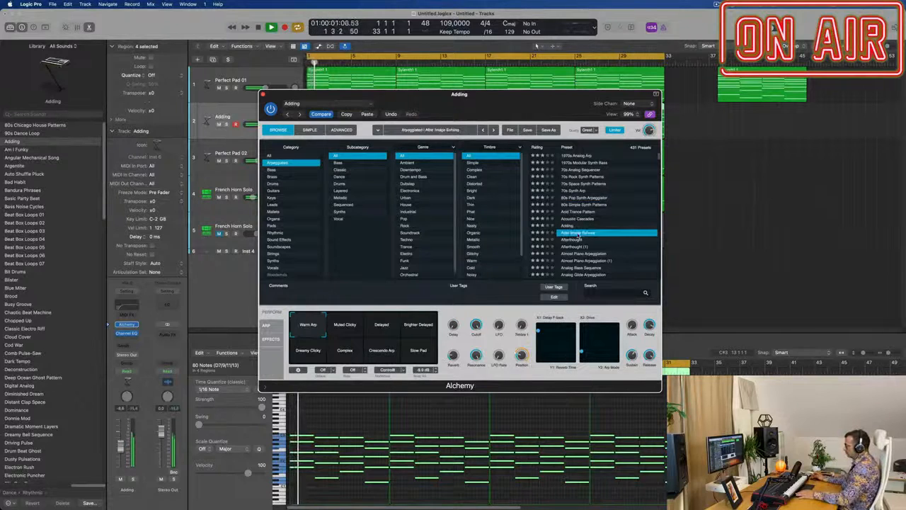
{"action": "scroll", "coordinate": [610, 248], "scroll_direction": "down", "scroll_amount": 3}
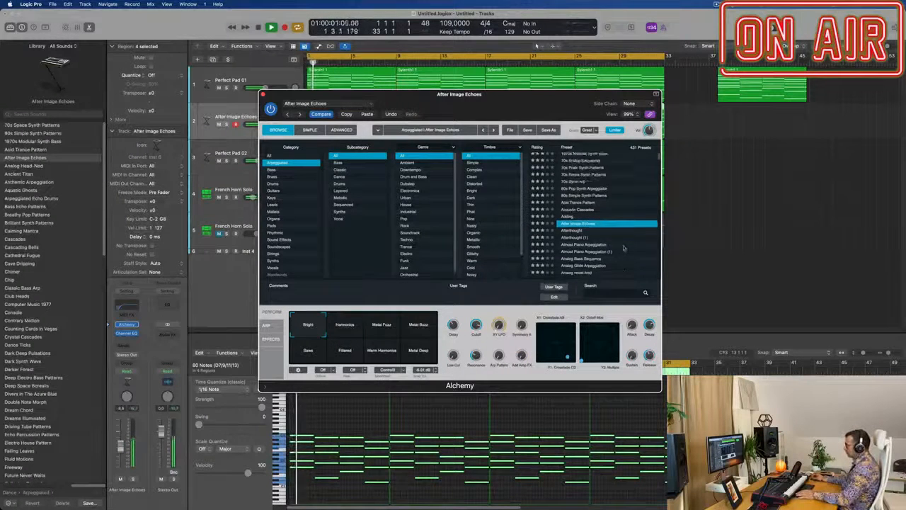
{"action": "left_click", "coordinate": [585, 241]}
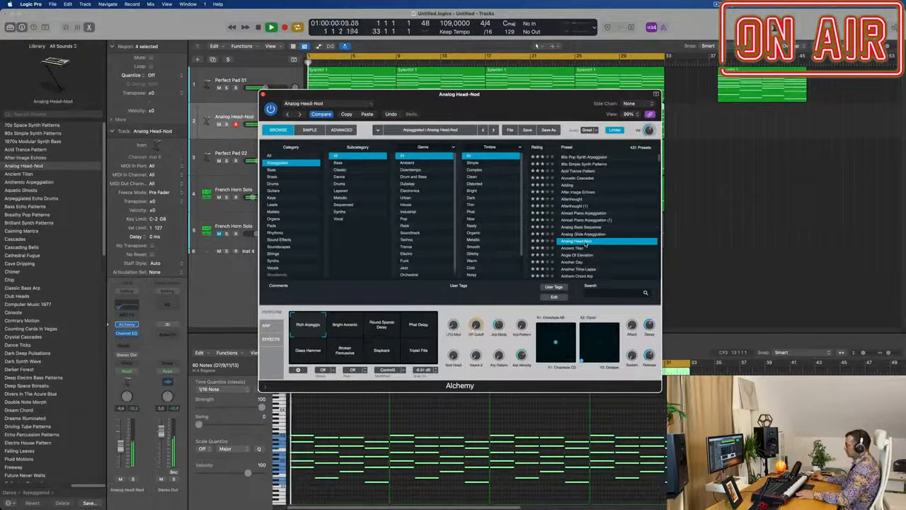
Step: Audition Analog Head-Nod's Bright Accents, Round Sparse Delay, Phat Delay and Glass Hammer variations
{"action": "scroll", "coordinate": [626, 238], "scroll_direction": "down", "scroll_amount": 2}
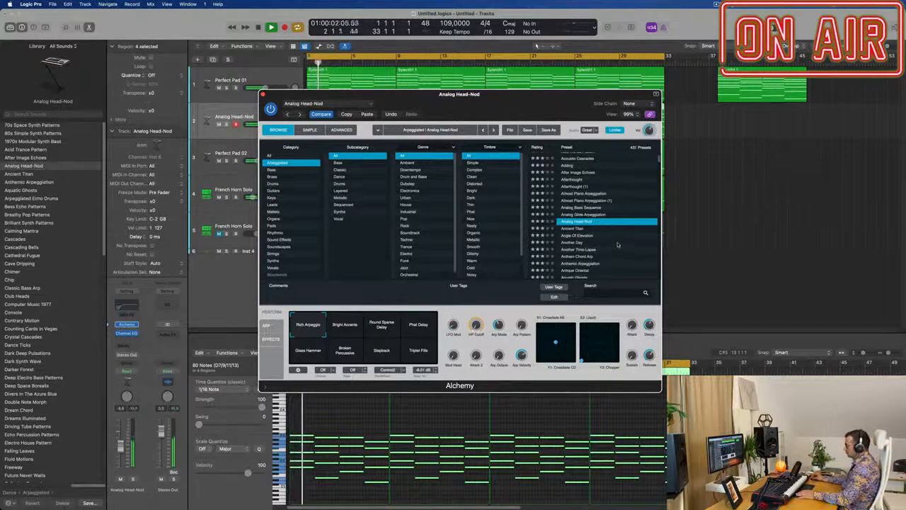
{"action": "scroll", "coordinate": [618, 245], "scroll_direction": "down", "scroll_amount": 2}
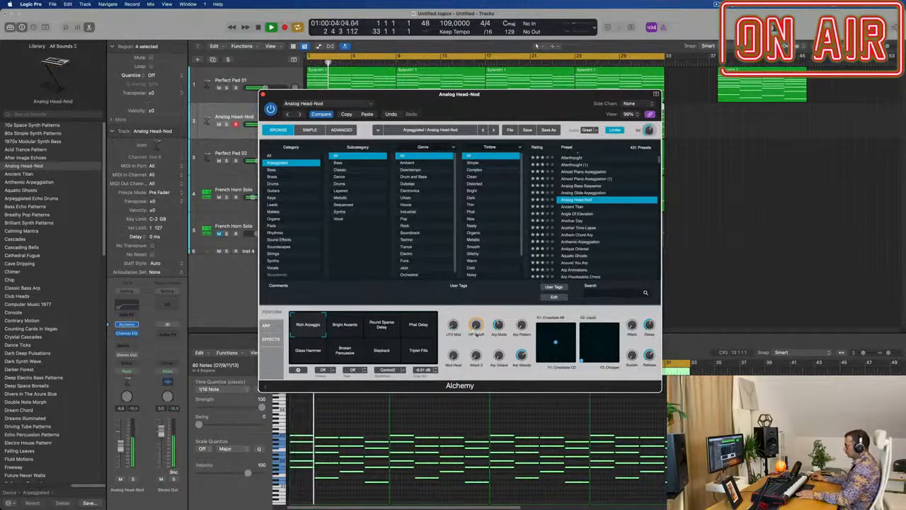
{"action": "left_click", "coordinate": [346, 328]}
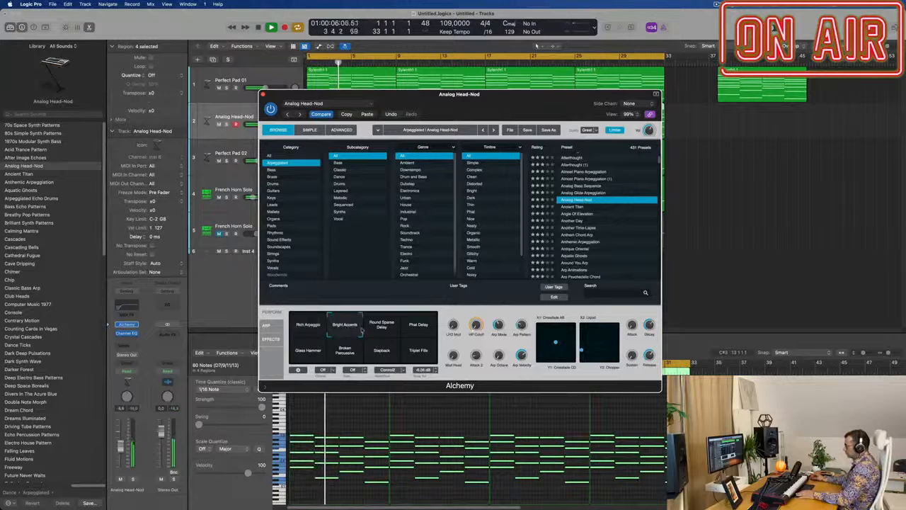
{"action": "left_click", "coordinate": [383, 326]}
{"action": "left_click", "coordinate": [421, 329]}
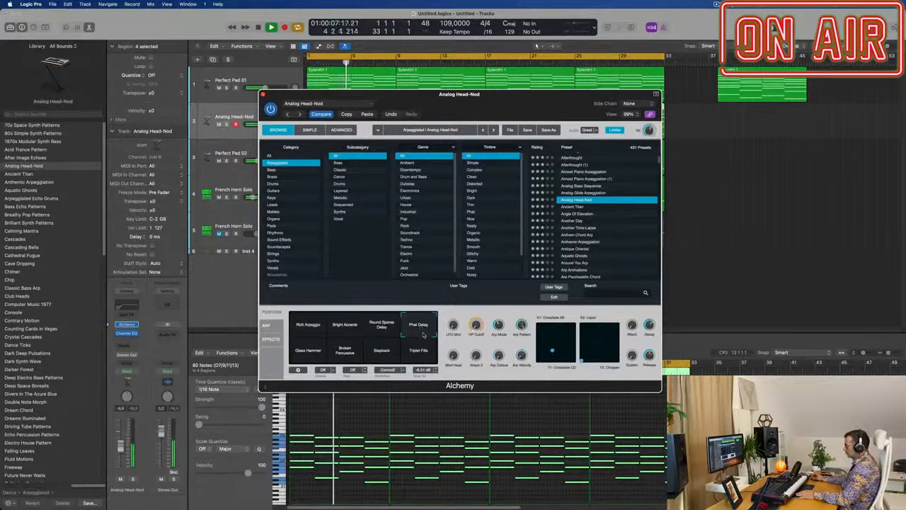
{"action": "left_click", "coordinate": [310, 358]}
Step: Audition the presets Angle Of Elevation, Another Time-Lapse with its Soft Noisy variation, Arp Animations and Arp Psychedelic Chord
{"action": "left_click", "coordinate": [578, 214]}
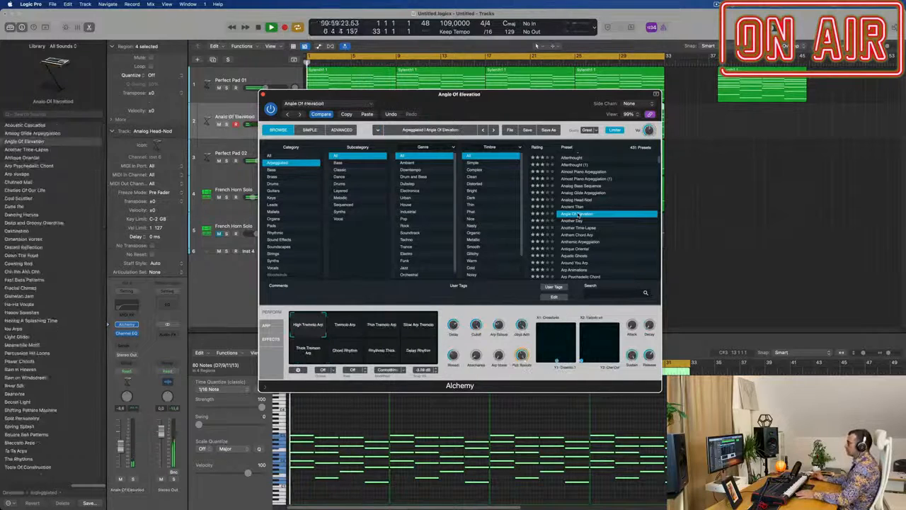
{"action": "scroll", "coordinate": [599, 222], "scroll_direction": "down", "scroll_amount": 1}
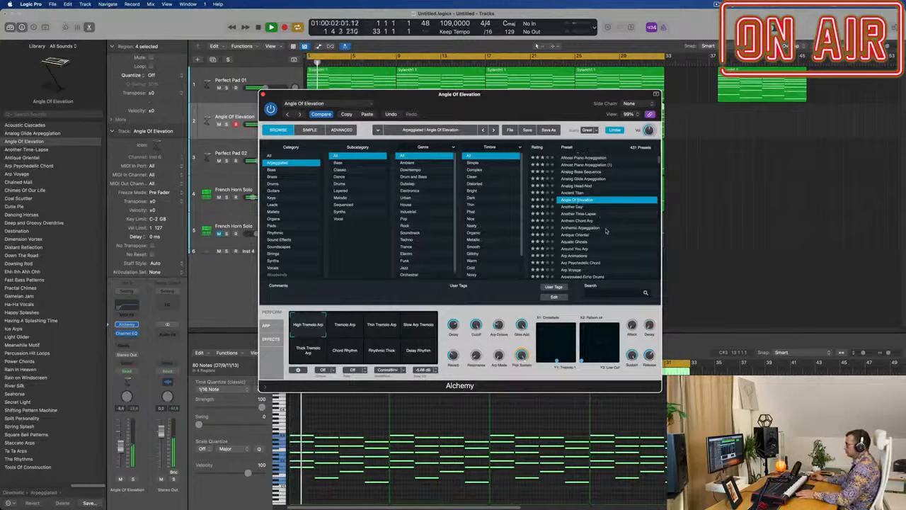
{"action": "left_click", "coordinate": [588, 215]}
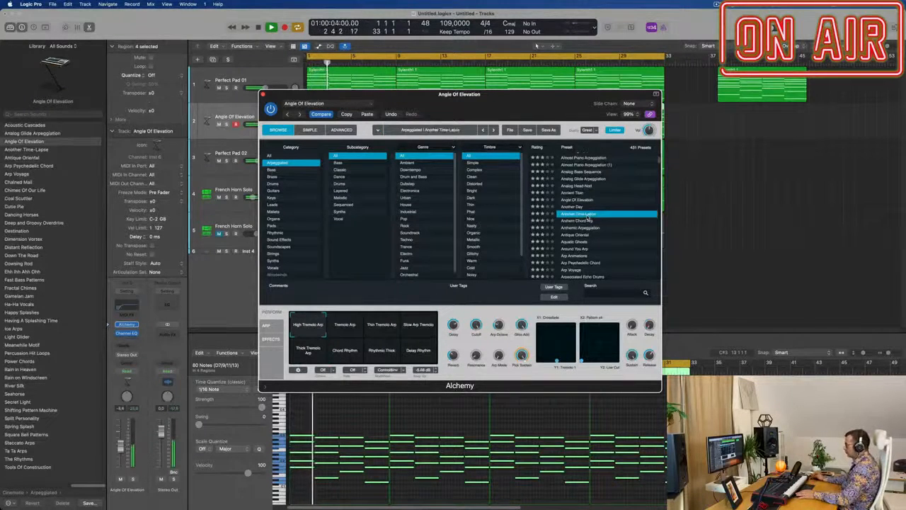
{"action": "scroll", "coordinate": [591, 223], "scroll_direction": "down", "scroll_amount": 3}
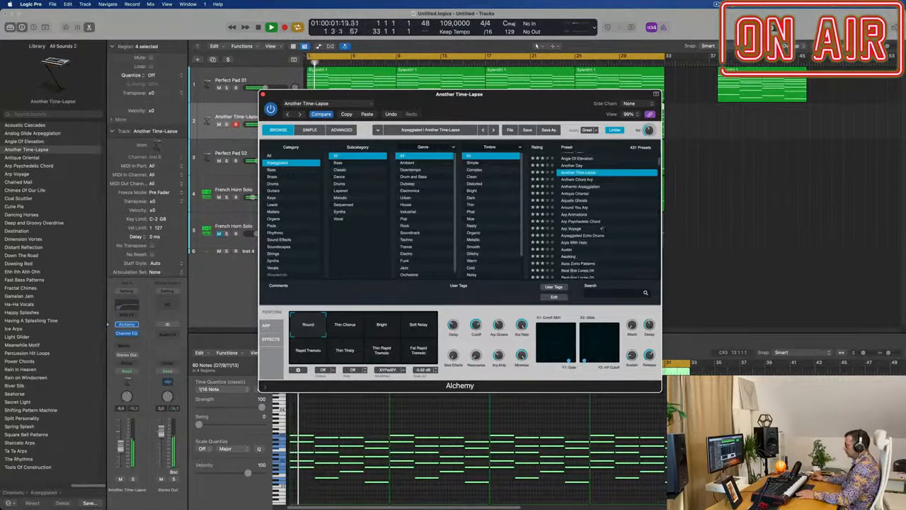
{"action": "left_click", "coordinate": [418, 324]}
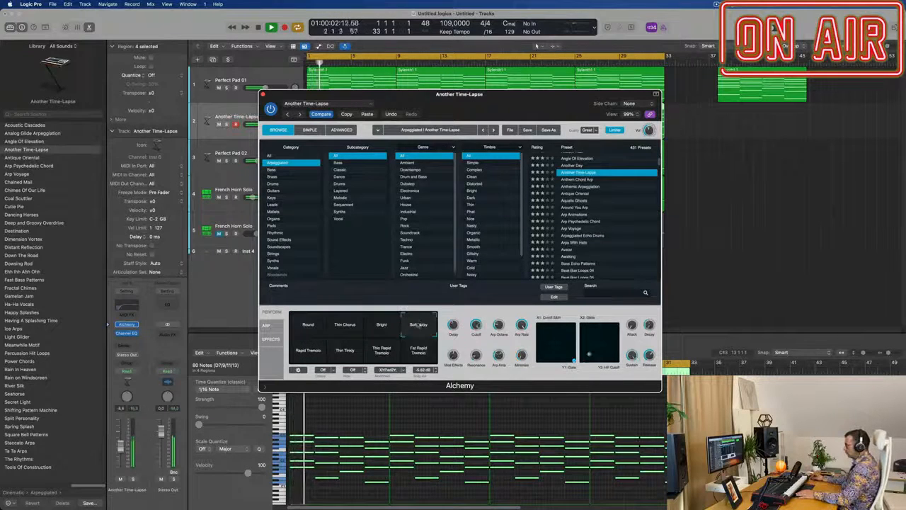
{"action": "left_click", "coordinate": [569, 216]}
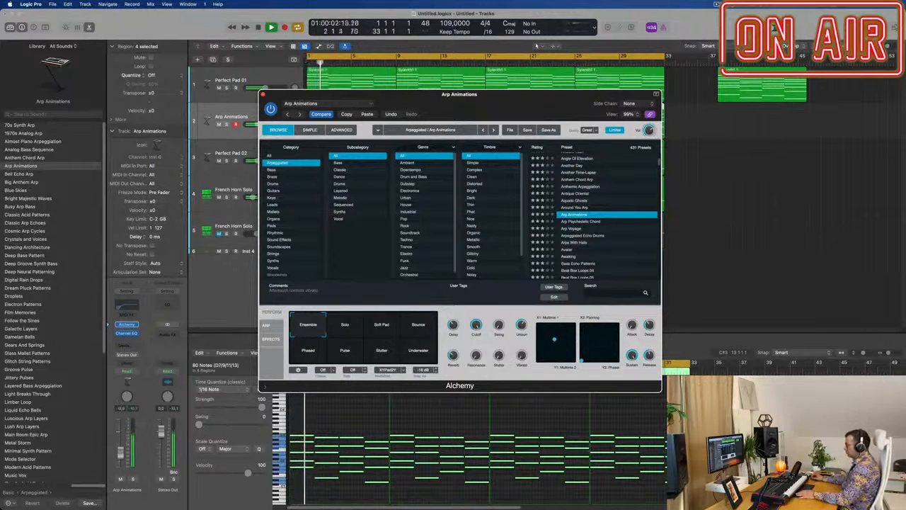
{"action": "left_click", "coordinate": [587, 222]}
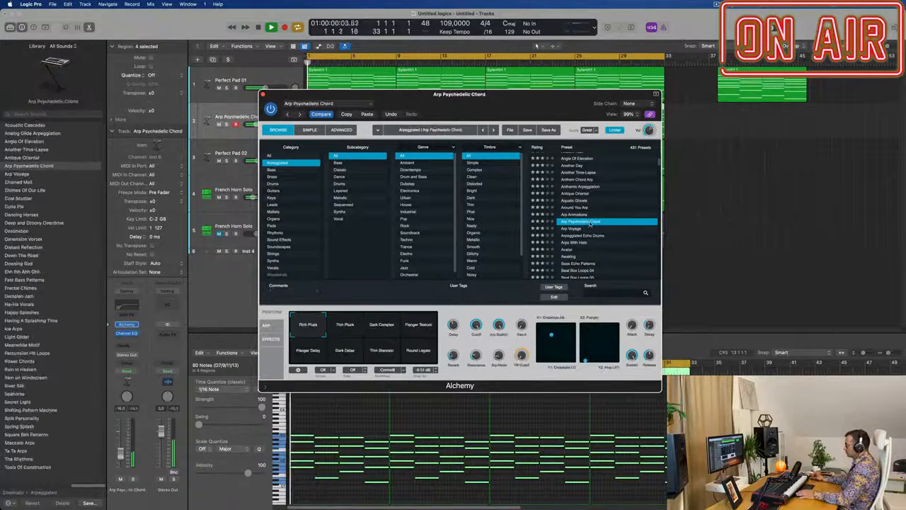
Step: Load the Arp Voyage preset and try its Deep Brass and High Brass Rhythm variations
{"action": "left_click", "coordinate": [571, 229]}
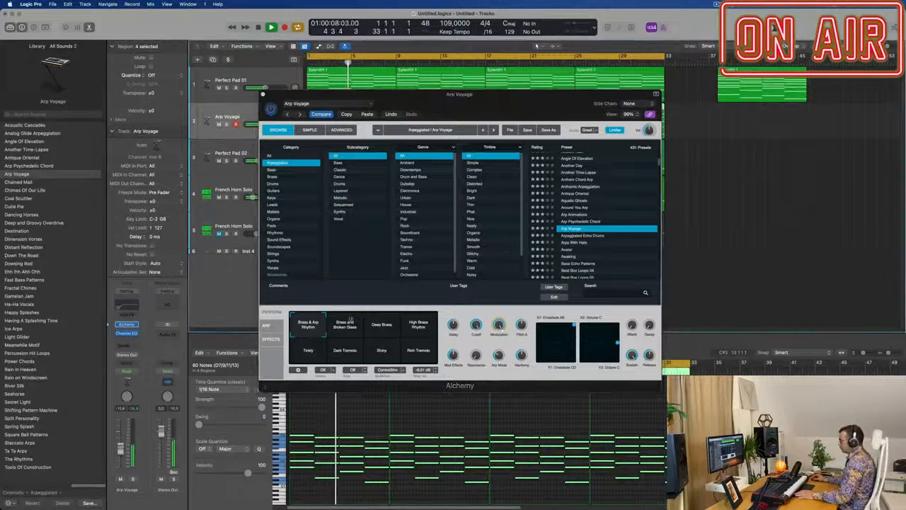
{"action": "left_click", "coordinate": [381, 327]}
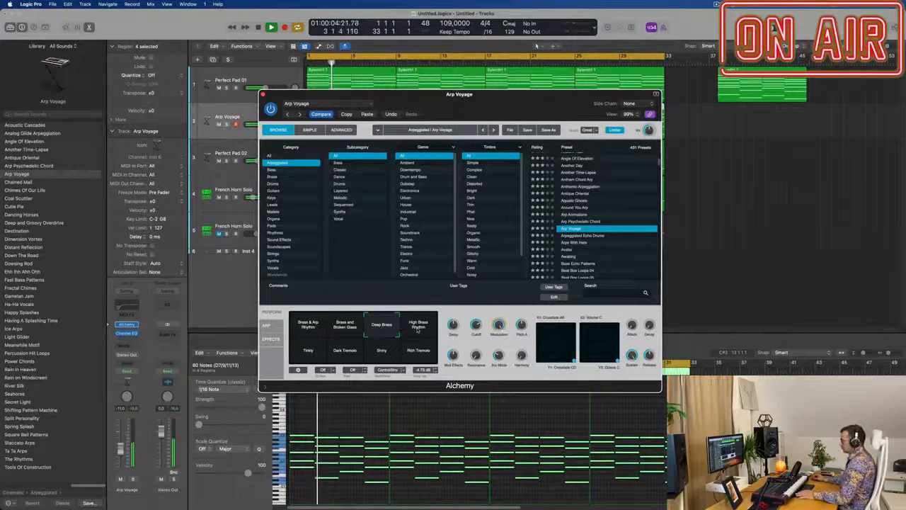
{"action": "left_click", "coordinate": [418, 330]}
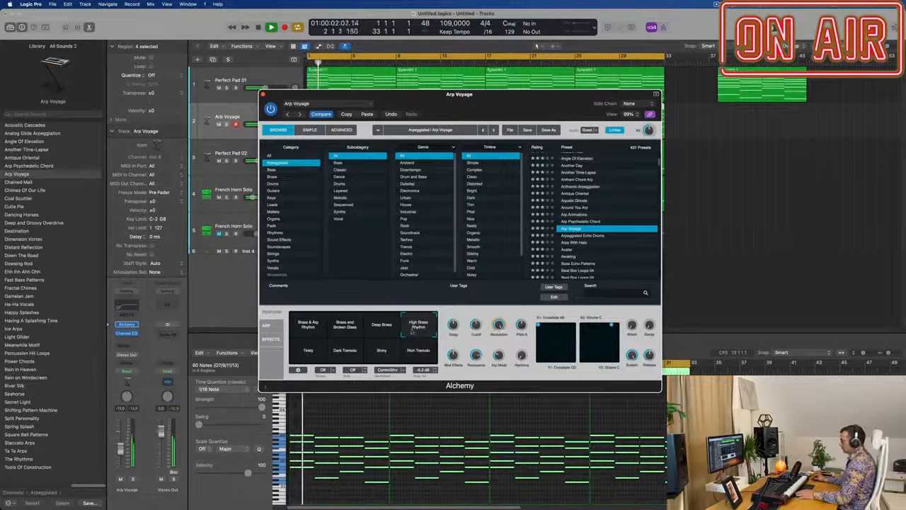
Step: Audition Arp Voyage's Tinkly, Dark Tremolo, Shiny and Rich Tremolo variations against the mix
{"action": "left_click", "coordinate": [309, 351]}
{"action": "left_click", "coordinate": [341, 352]}
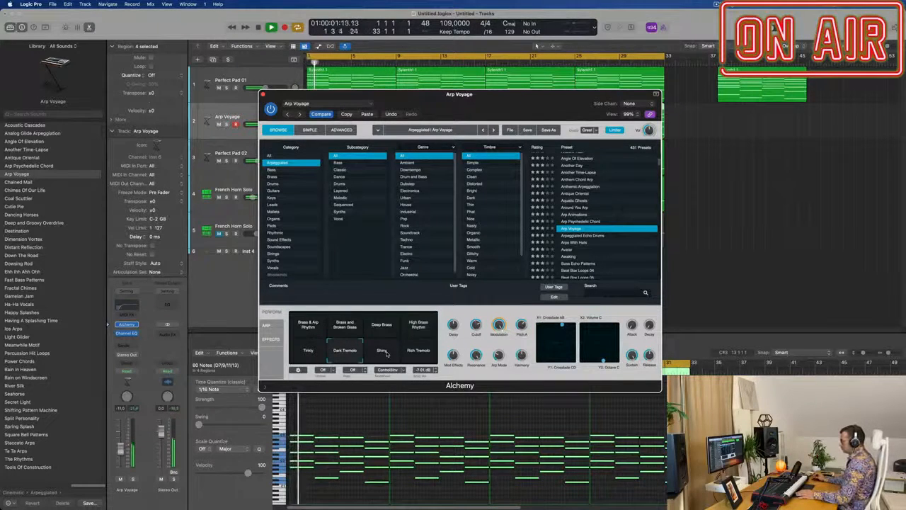
{"action": "left_click", "coordinate": [386, 353]}
{"action": "left_click", "coordinate": [421, 352]}
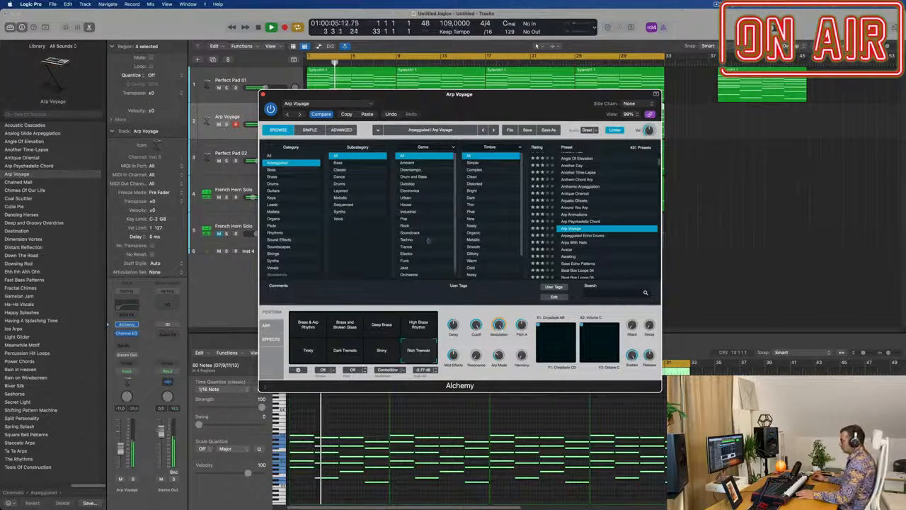
Step: Compare Arp Voyage's High Brass Rhythm with Rich Tremolo, keep Rich Tremolo and close the instrument window
{"action": "left_click_drag", "start_coordinate": [503, 100], "coordinate": [571, 103]}
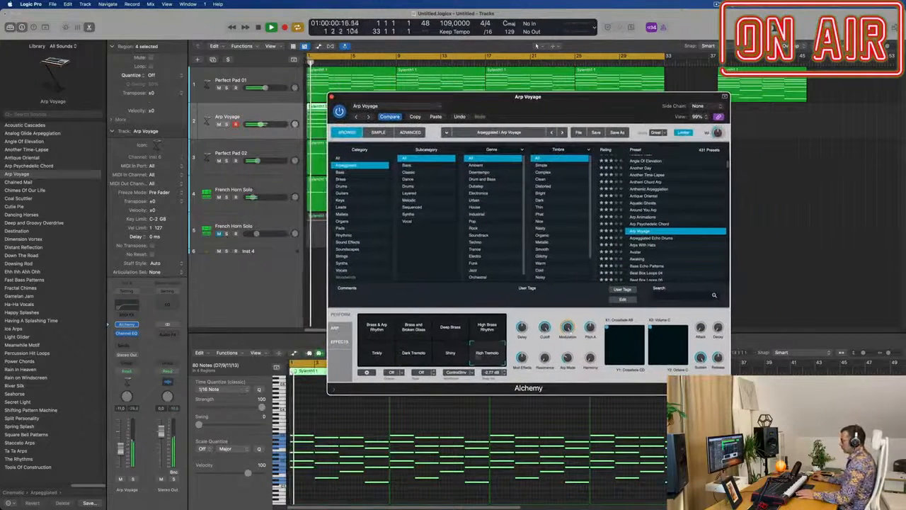
{"action": "left_click", "coordinate": [491, 325]}
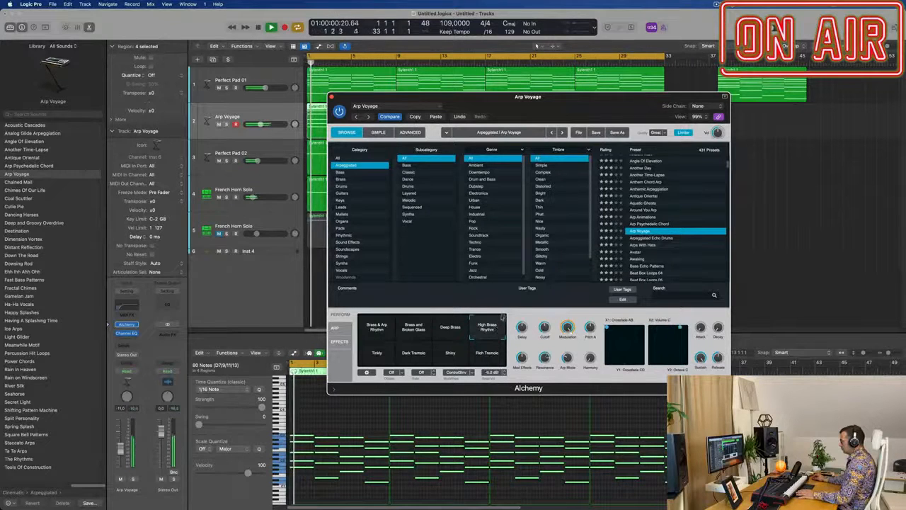
{"action": "left_click", "coordinate": [502, 362]}
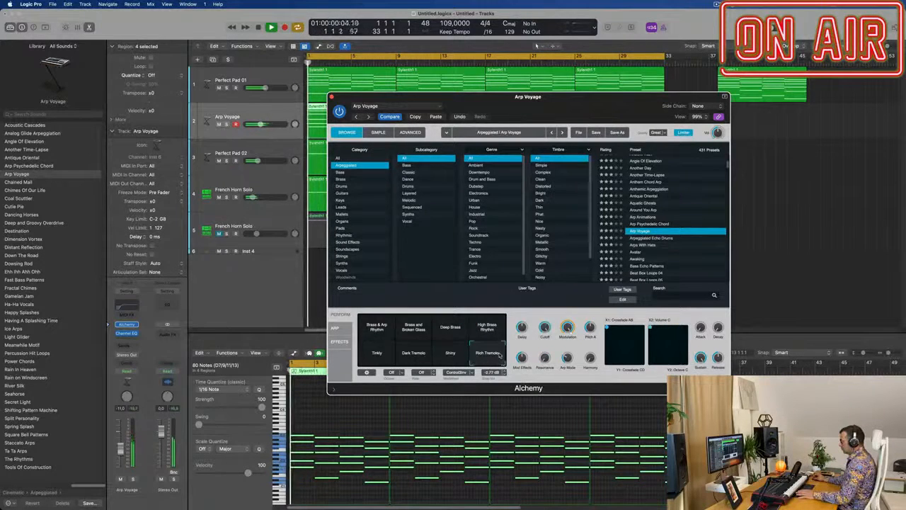
{"action": "left_click_drag", "start_coordinate": [572, 93], "coordinate": [736, 104]}
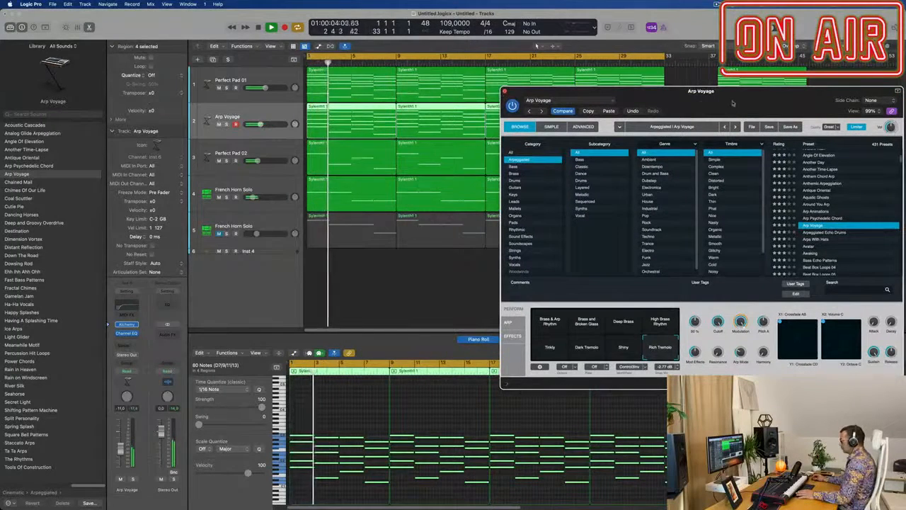
{"action": "left_click_drag", "start_coordinate": [742, 98], "coordinate": [502, 160]}
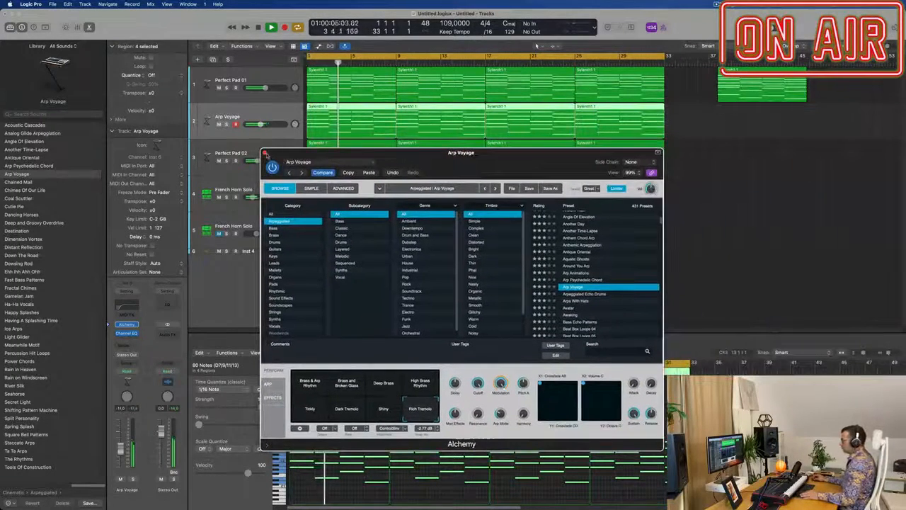
{"action": "left_click", "coordinate": [264, 153]}
Step: Mute the French Horn Solo on track 4, unmute the one on track 5 and replay from the start
{"action": "left_click", "coordinate": [219, 198]}
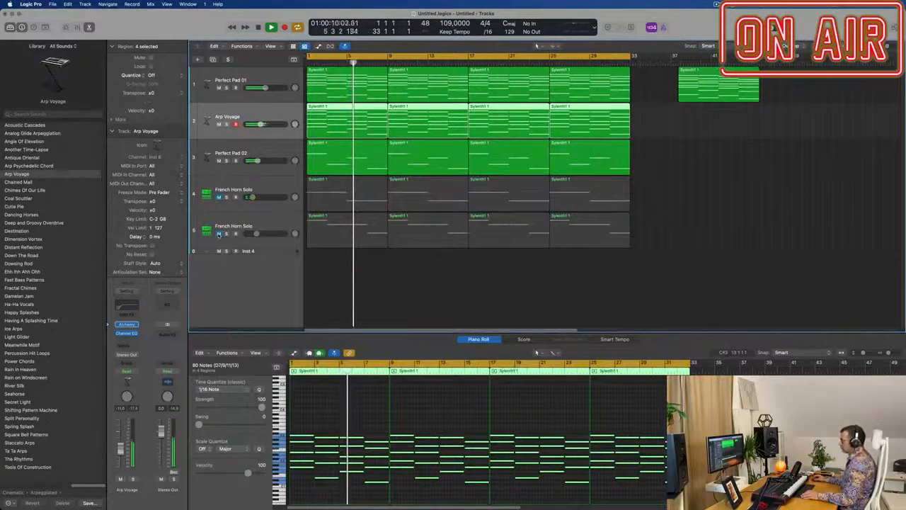
{"action": "left_click", "coordinate": [218, 234]}
{"action": "left_click", "coordinate": [283, 225]}
{"action": "key", "text": "Return"}
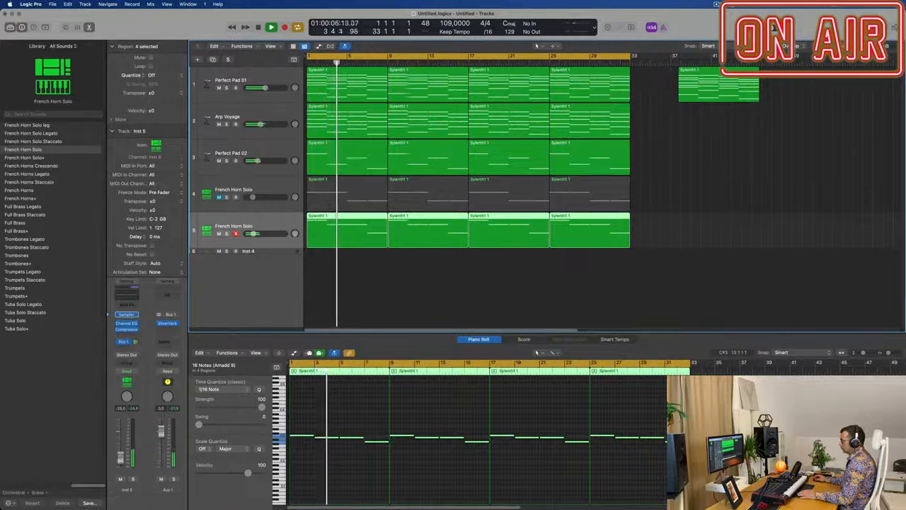
Step: Briefly solo the Perfect Pad 02 track and the Arp Voyage track to hear each layer on its own
{"action": "left_click", "coordinate": [278, 150]}
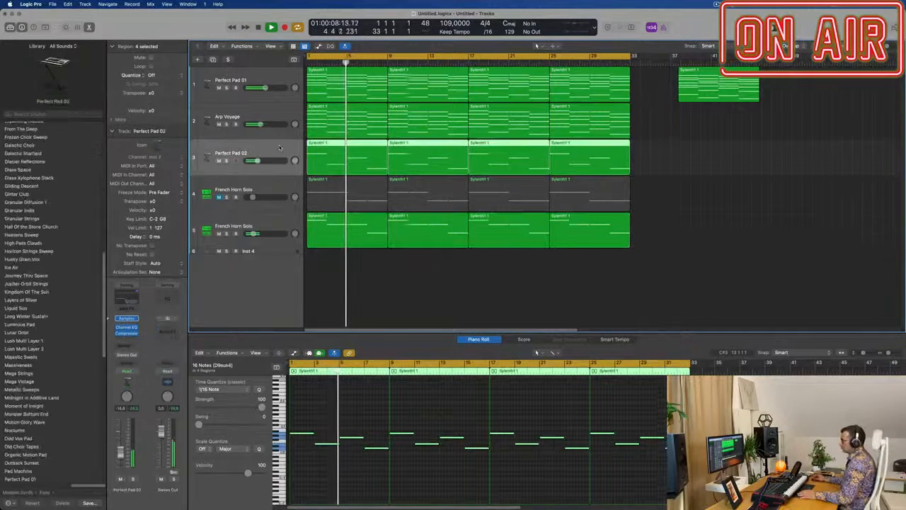
{"action": "left_click", "coordinate": [227, 161]}
{"action": "left_click", "coordinate": [227, 161]}
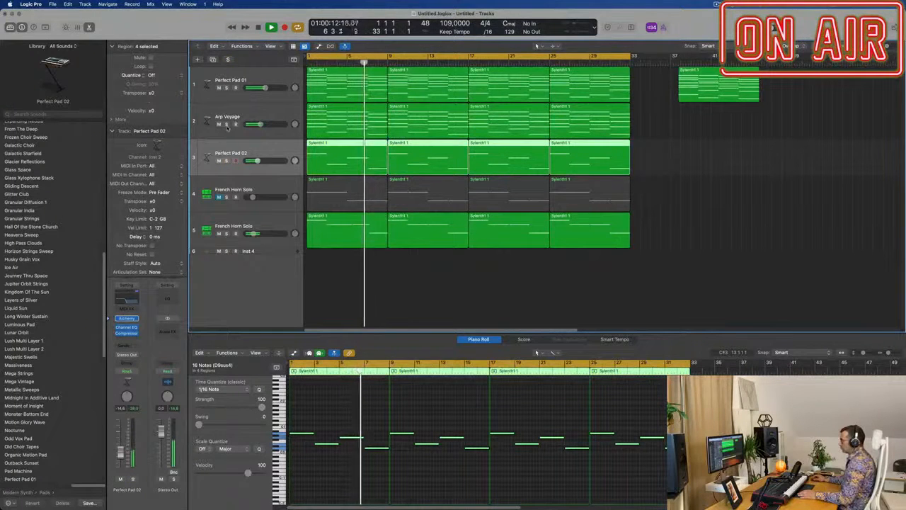
{"action": "left_click", "coordinate": [226, 124]}
{"action": "left_click", "coordinate": [226, 124]}
{"action": "left_click", "coordinate": [264, 110]}
{"action": "key", "text": "super+Left"}
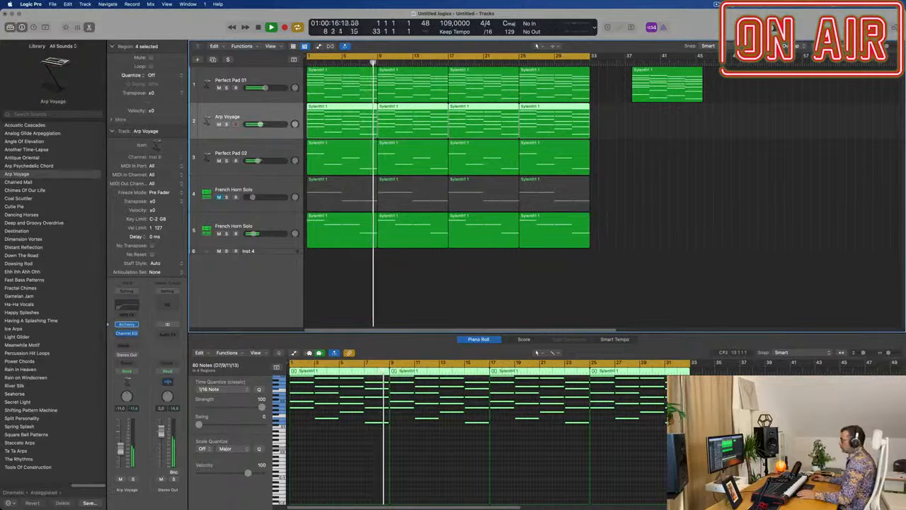
Step: Duplicate the Perfect Pad 02 track as an empty track with the same settings and slightly raise the original's volume
{"action": "left_click", "coordinate": [276, 151]}
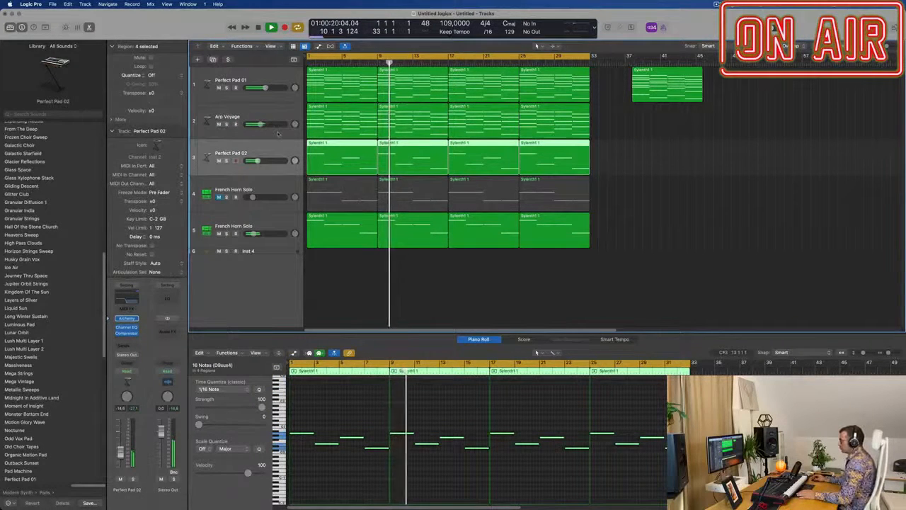
{"action": "key", "text": "super+d"}
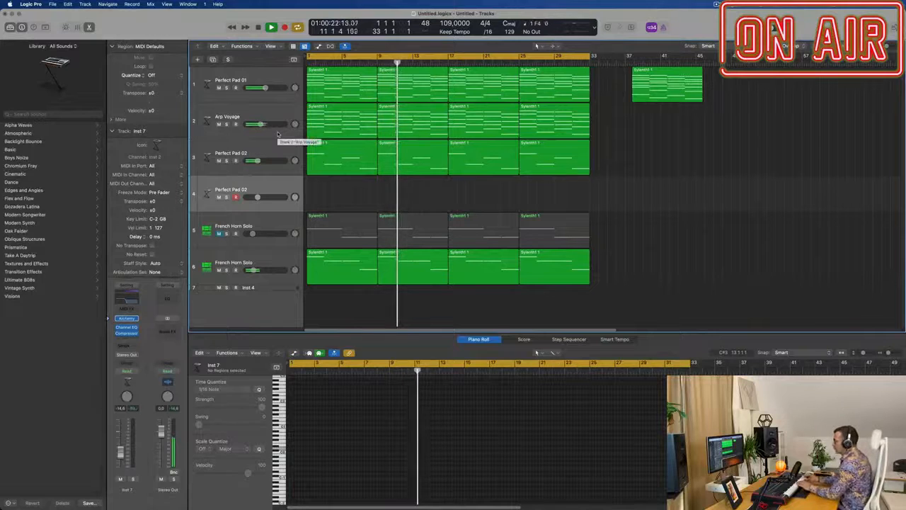
{"action": "left_click", "coordinate": [276, 151]}
{"action": "mouse_move", "coordinate": [258, 161]}
{"action": "left_mouse_down"}
{"action": "mouse_move", "coordinate": [274, 161]}
{"action": "mouse_move", "coordinate": [260, 161]}
{"action": "left_mouse_up"}
Step: Switch off the high-cut band in the duplicated track's Channel EQ and open its Alchemy instrument
{"action": "left_click", "coordinate": [266, 189]}
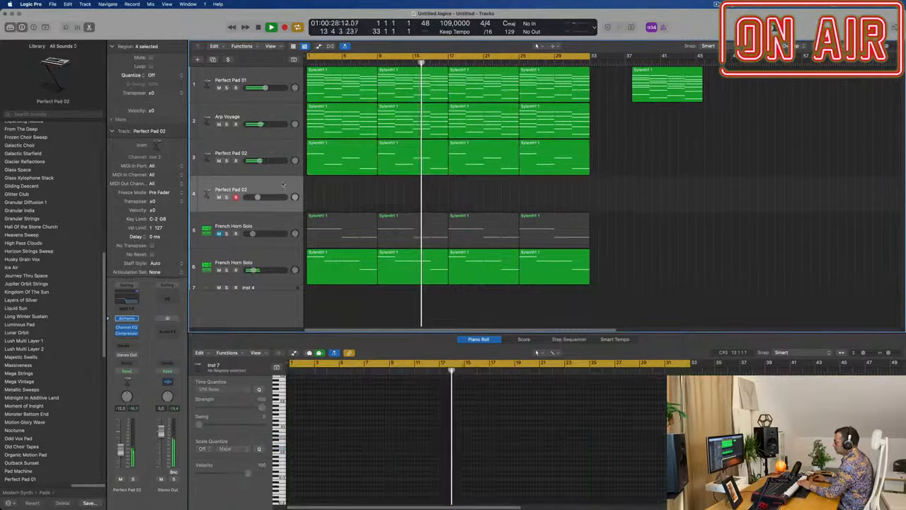
{"action": "left_click", "coordinate": [126, 327]}
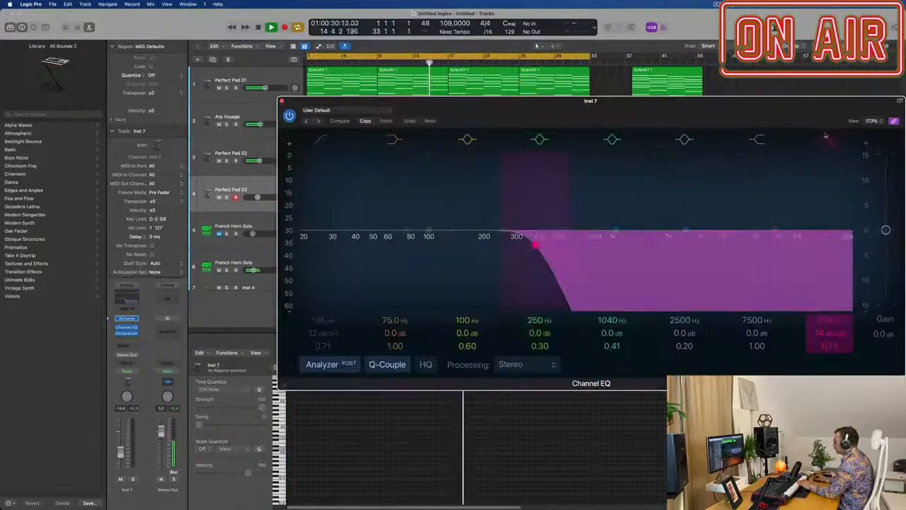
{"action": "left_click", "coordinate": [829, 140]}
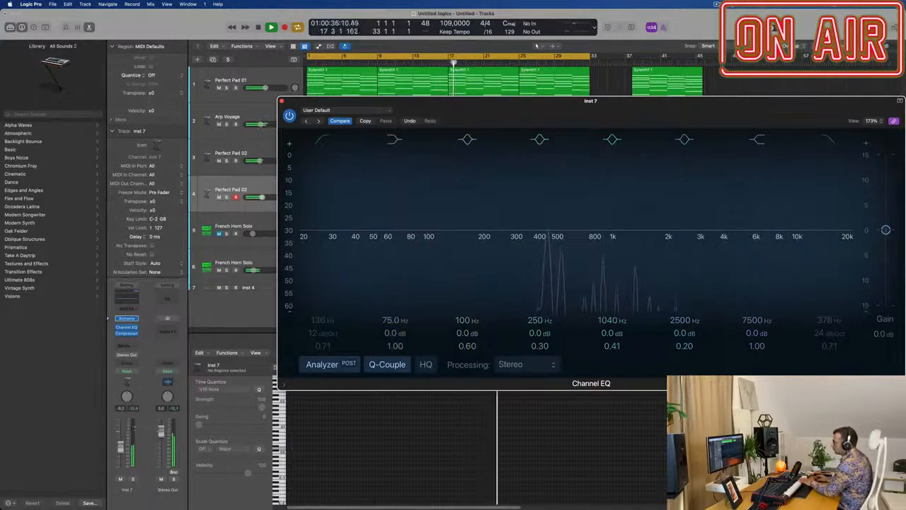
{"action": "left_click", "coordinate": [127, 321]}
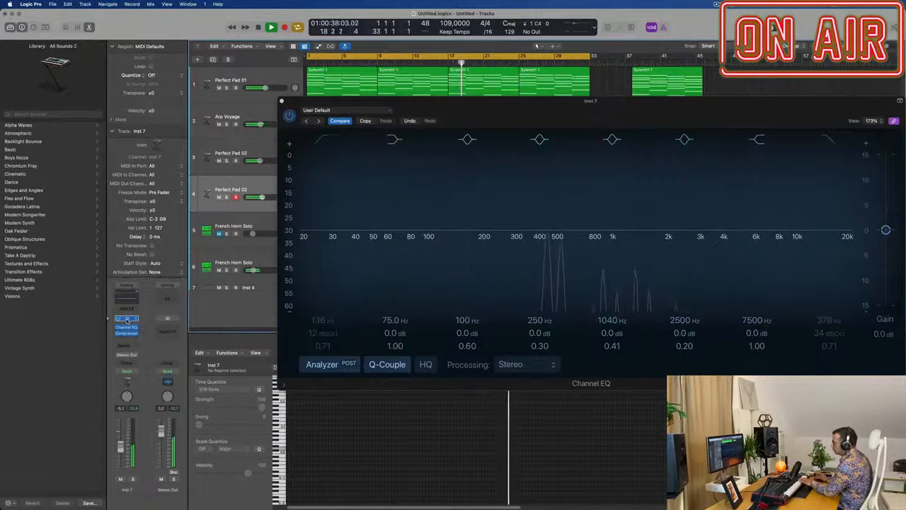
{"action": "left_click", "coordinate": [127, 319]}
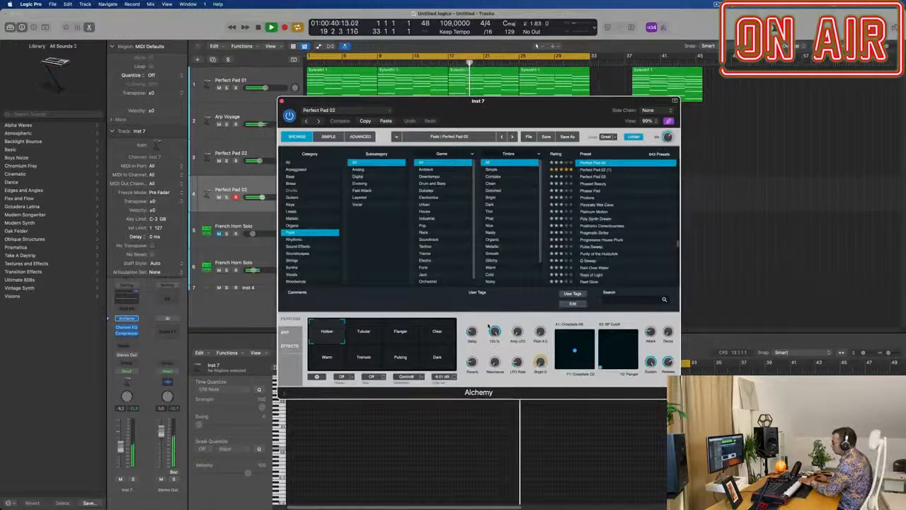
Step: Audition Perfect Pad 02's Clear, Flanger, Tubular, Hollow and Warm variations on the new track
{"action": "left_click", "coordinate": [437, 332]}
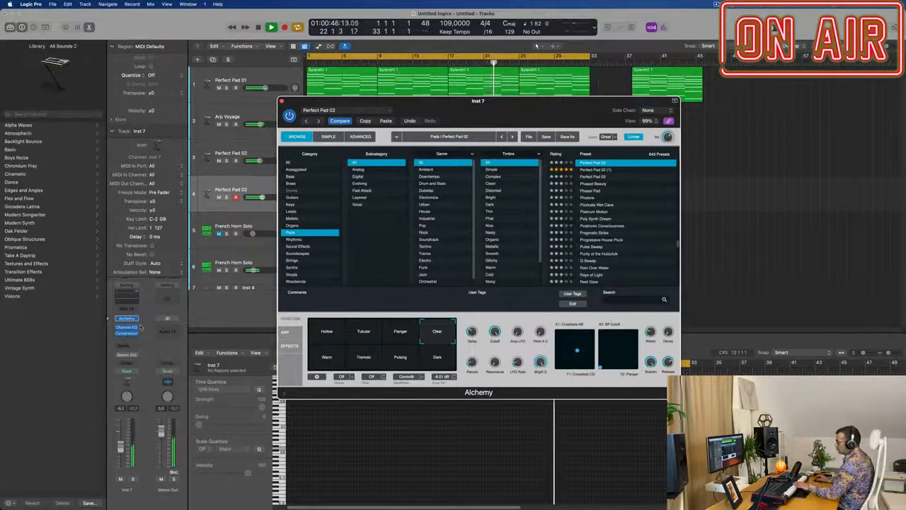
{"action": "left_click", "coordinate": [364, 334]}
{"action": "left_click", "coordinate": [328, 335]}
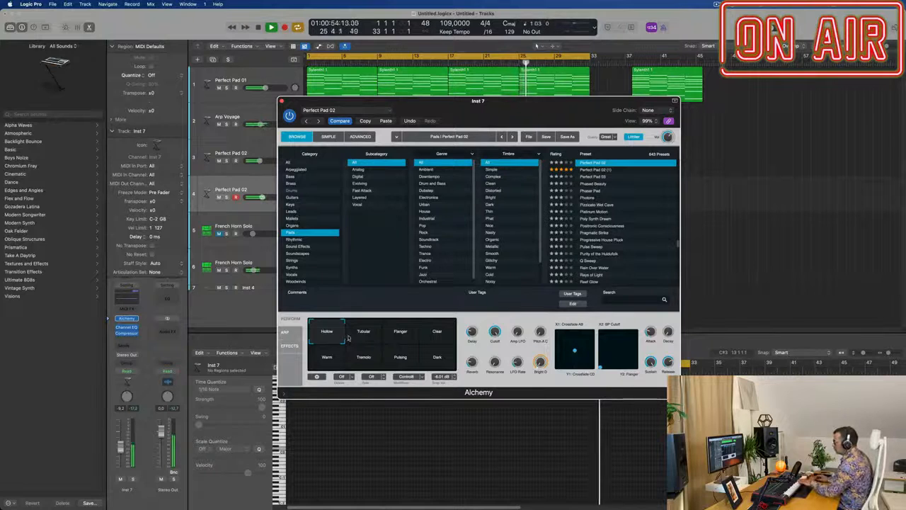
{"action": "left_click", "coordinate": [327, 358]}
Step: Filter the Alchemy pads to Fast Attack and try the presets Drifting Away, Dust World Sweep and Emotional Drift
{"action": "scroll", "coordinate": [623, 227], "scroll_direction": "up", "scroll_amount": 5}
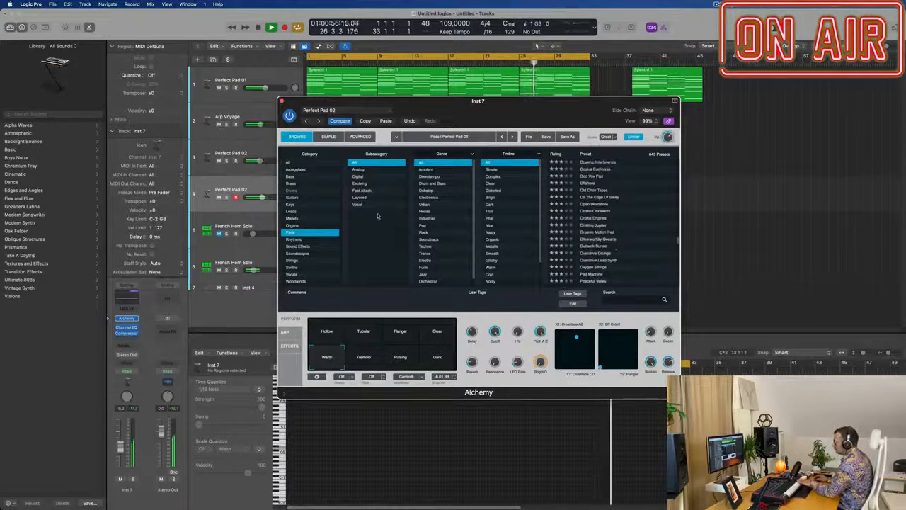
{"action": "left_click", "coordinate": [362, 191]}
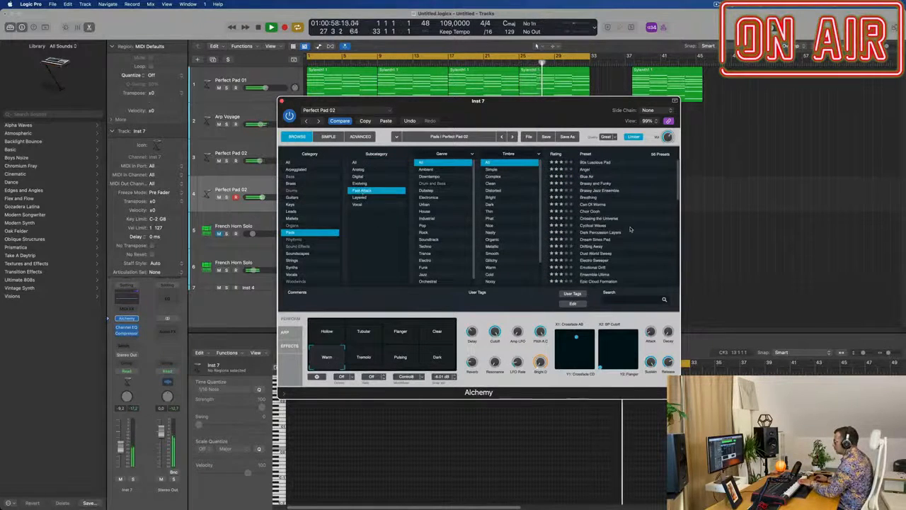
{"action": "scroll", "coordinate": [629, 230], "scroll_direction": "down", "scroll_amount": 1}
{"action": "left_click", "coordinate": [588, 231]}
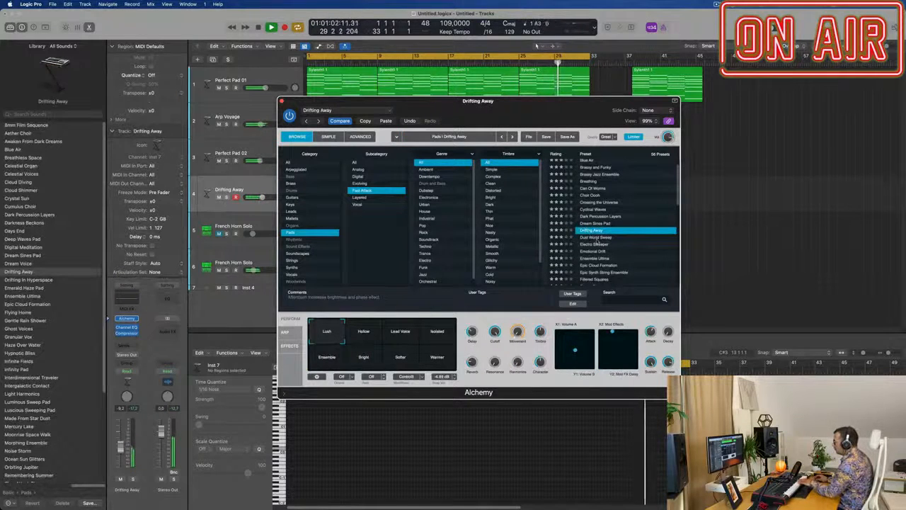
{"action": "left_click", "coordinate": [597, 241]}
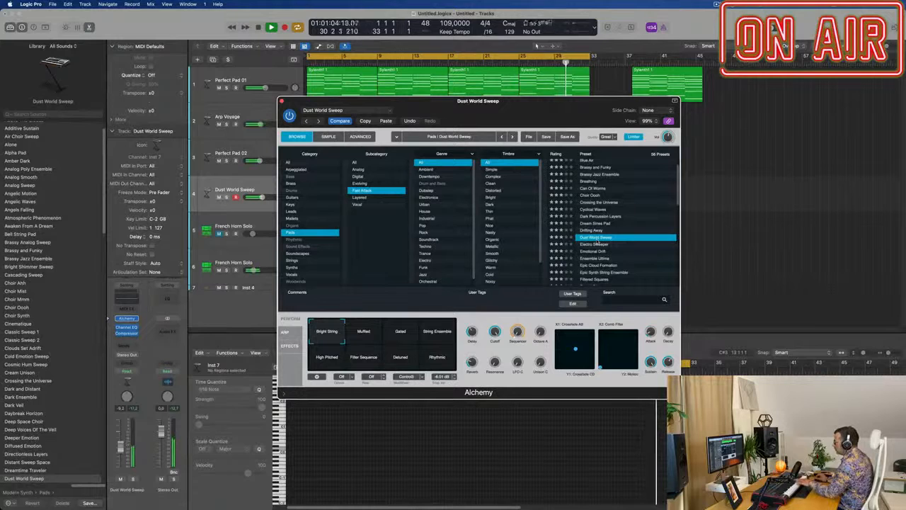
{"action": "left_click", "coordinate": [597, 252]}
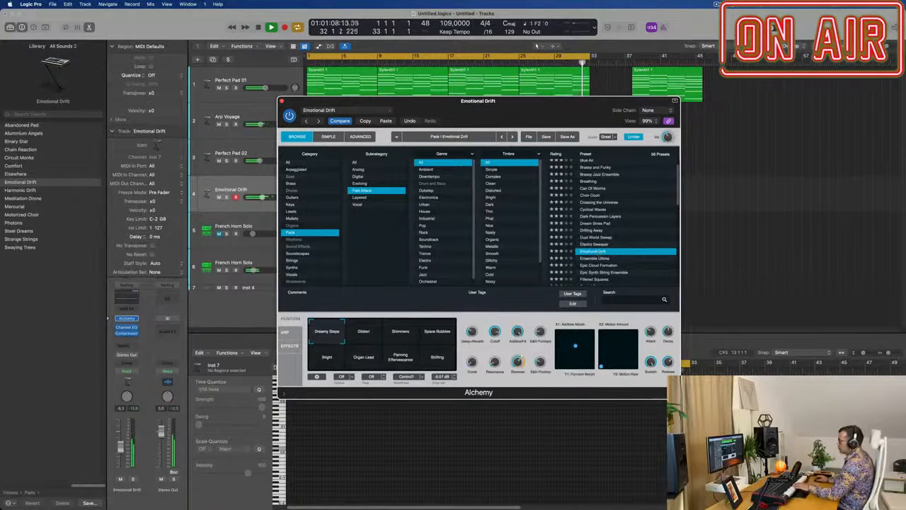
Step: Add a Bus 1 reverb send to the Emotional Drift track and raise its send level
{"action": "left_click", "coordinate": [128, 347]}
{"action": "mouse_move", "coordinate": [145, 357]}
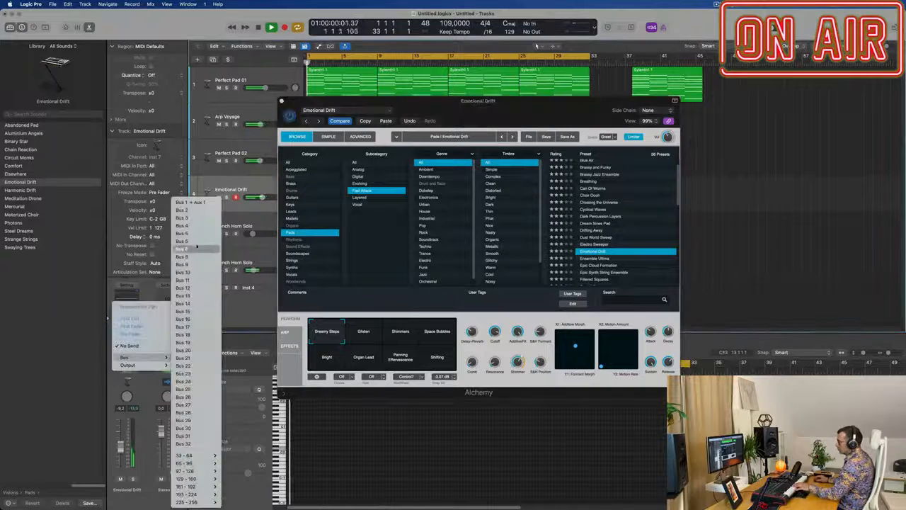
{"action": "left_click", "coordinate": [190, 203]}
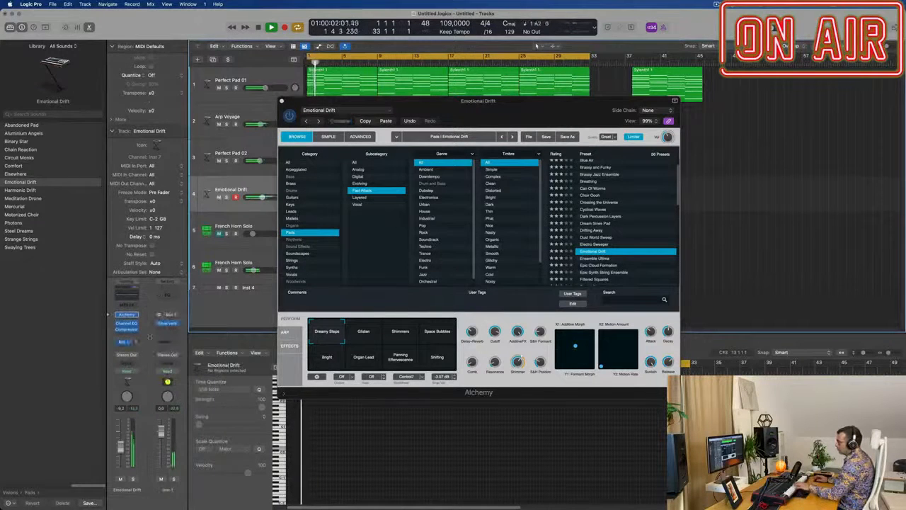
{"action": "left_click_drag", "start_coordinate": [136, 343], "coordinate": [148, 315]}
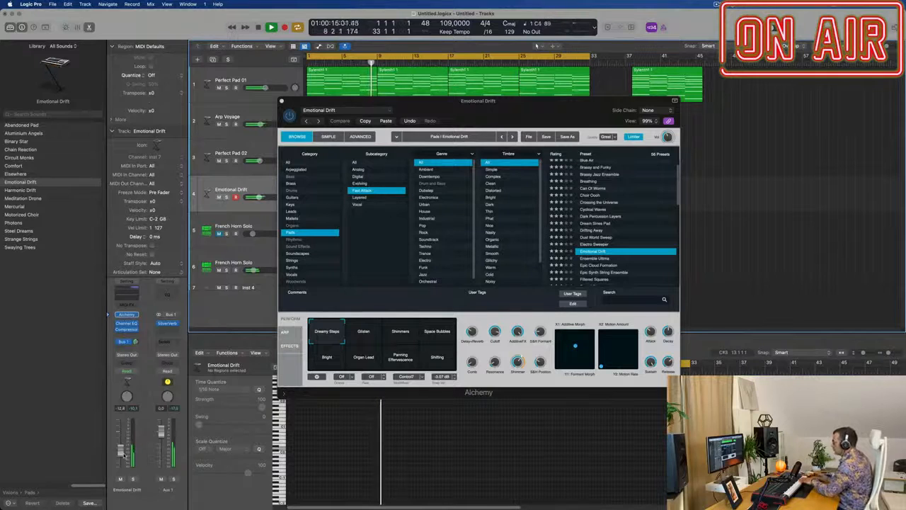
Step: Audition Emotional Drift's Glisten, Shimmers, Space Bubbles, Bright, Organ Lead and Panning Effervescence variations, then return to Dreamy Steps
{"action": "left_click", "coordinate": [375, 337]}
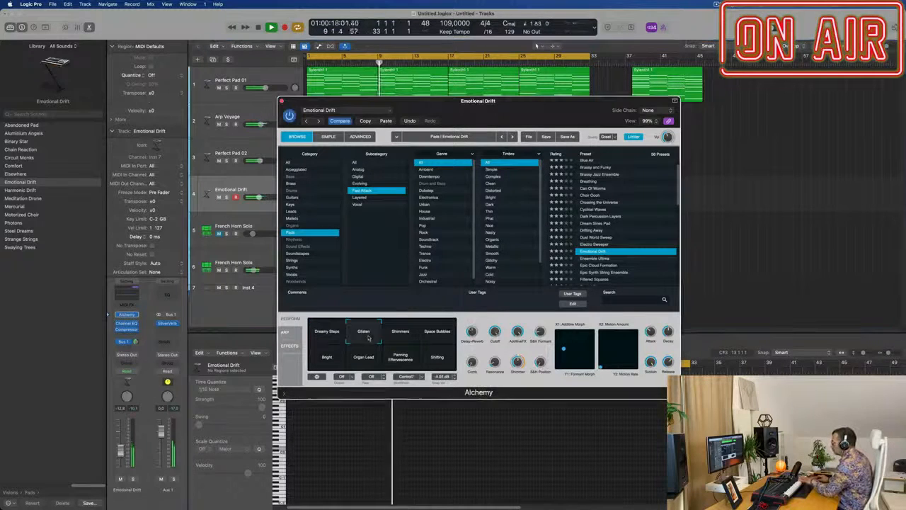
{"action": "left_click", "coordinate": [402, 337]}
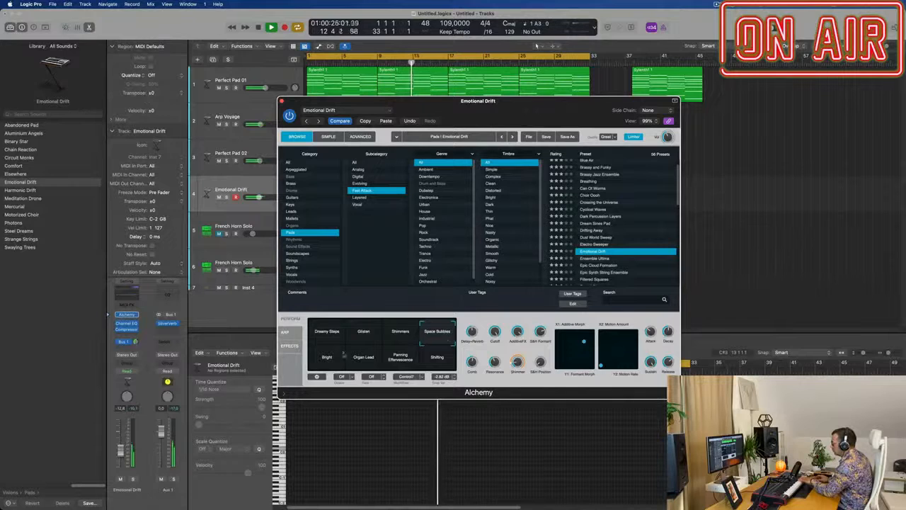
{"action": "left_click", "coordinate": [328, 357]}
{"action": "left_click", "coordinate": [361, 363]}
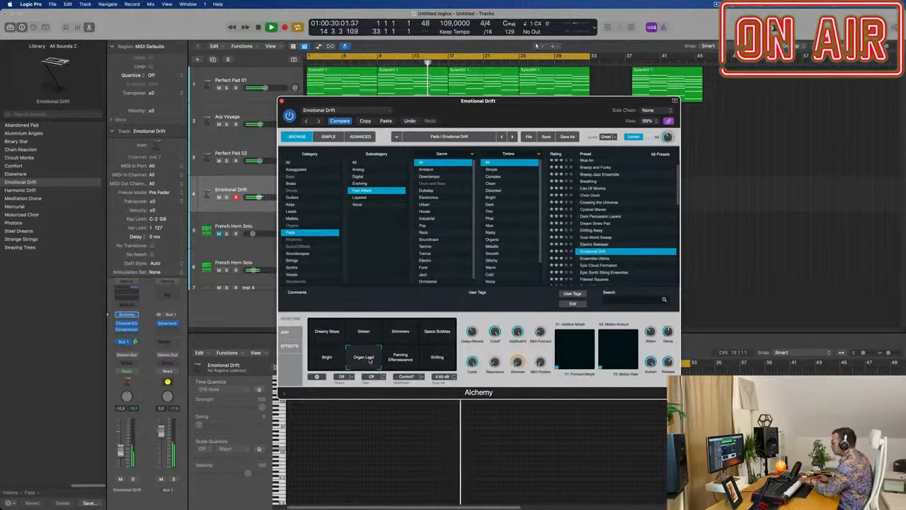
{"action": "left_click", "coordinate": [401, 357]}
{"action": "left_click", "coordinate": [369, 338]}
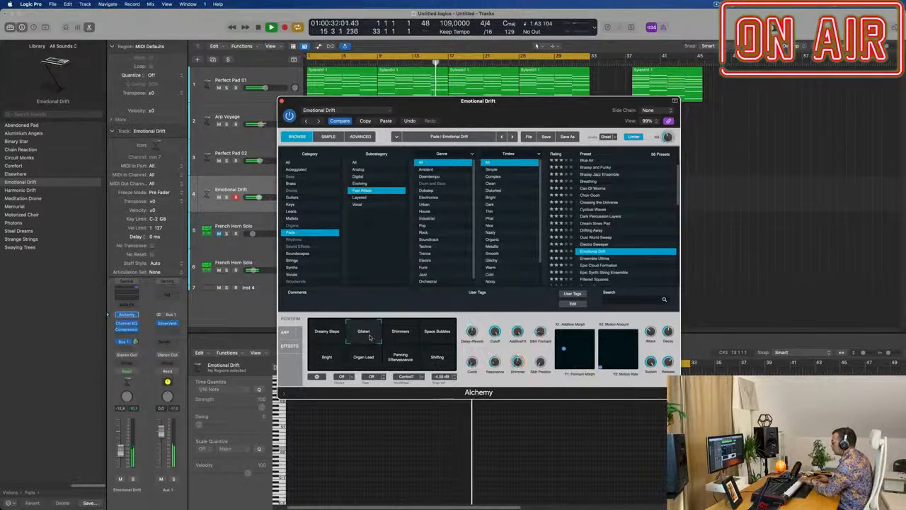
{"action": "left_click", "coordinate": [335, 337]}
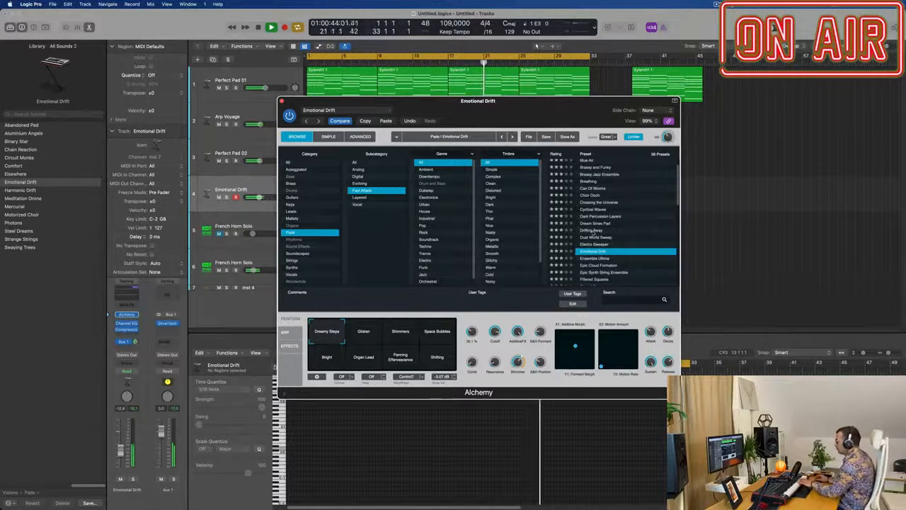
Step: Audition the fast-attack pad presets Ensemble Ultima and Epic Cloud Formation on the new track
{"action": "scroll", "coordinate": [611, 233], "scroll_direction": "down", "scroll_amount": 1}
{"action": "left_click", "coordinate": [597, 253]}
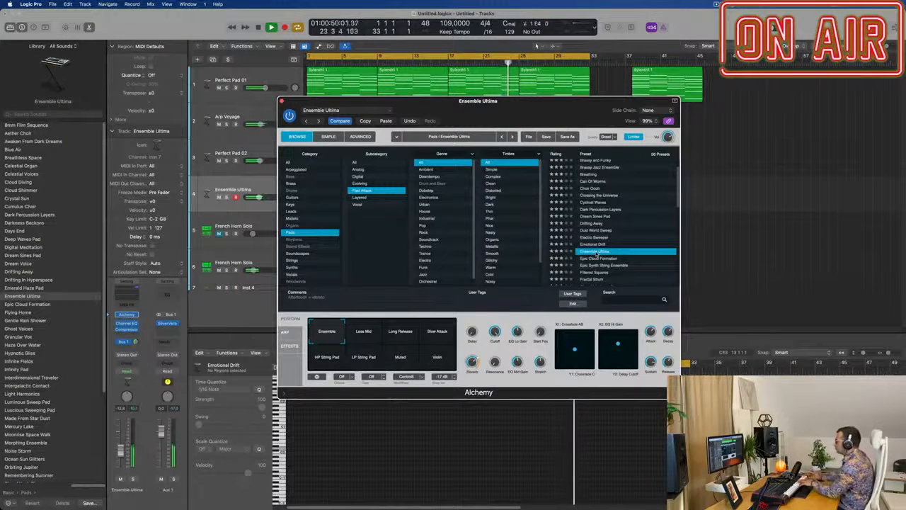
{"action": "scroll", "coordinate": [620, 241], "scroll_direction": "down", "scroll_amount": 2}
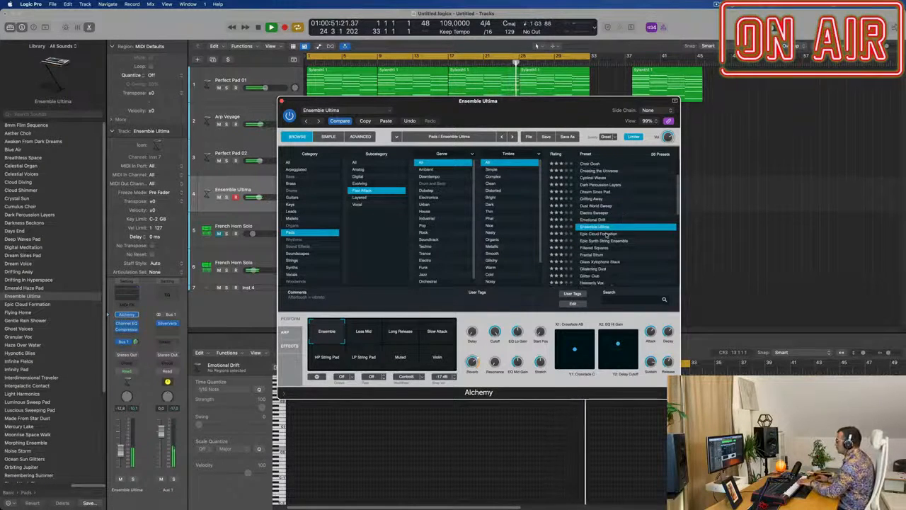
{"action": "left_click", "coordinate": [603, 235]}
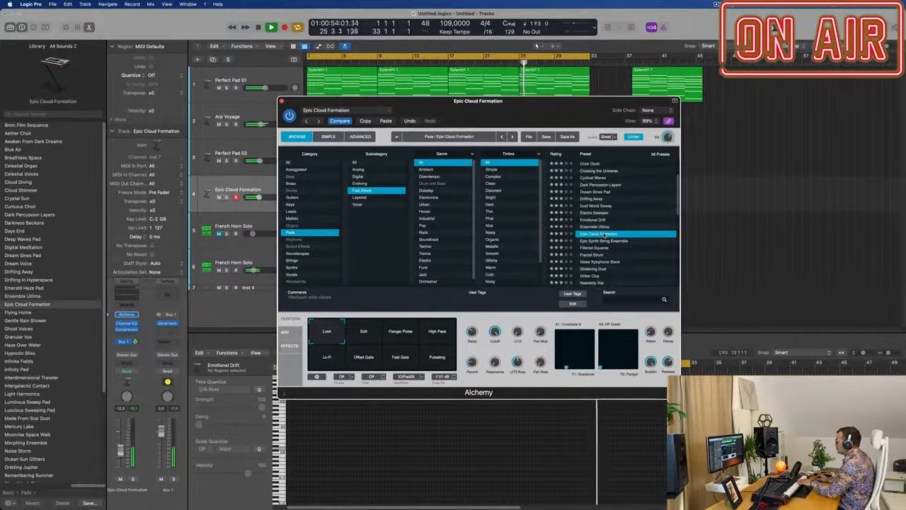
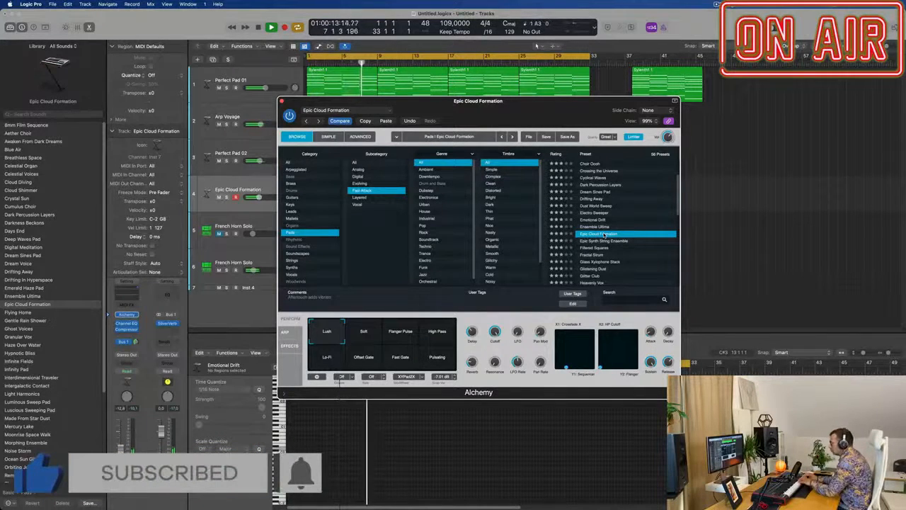
Step: Copy the eight-bar chord region at bar 1 onto the Epic Cloud Formation track and stop playback
{"action": "scroll", "coordinate": [640, 214], "scroll_direction": "down", "scroll_amount": 1}
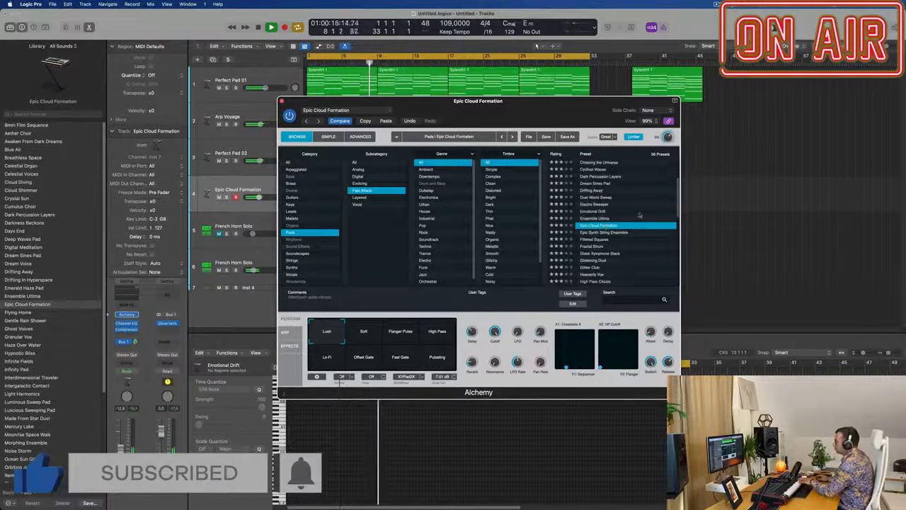
{"action": "left_click_drag", "start_coordinate": [507, 102], "coordinate": [869, 95]}
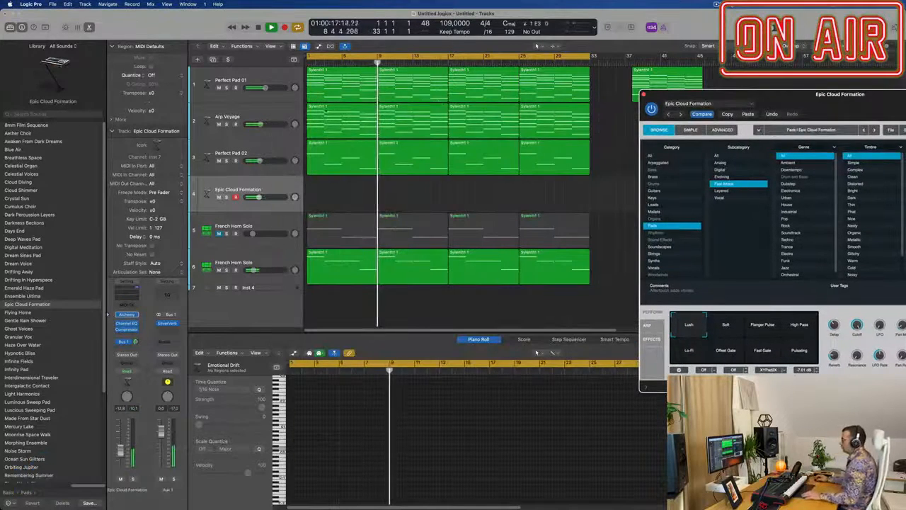
{"action": "left_click", "coordinate": [358, 72]}
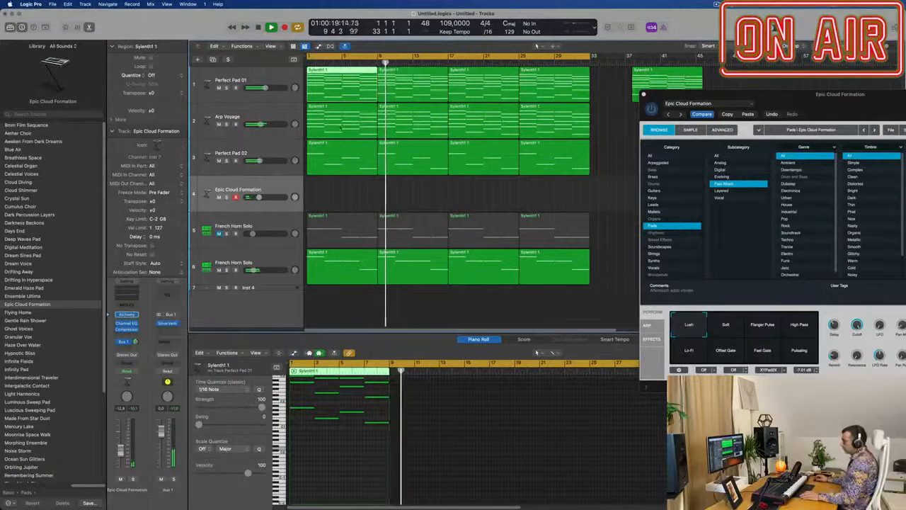
{"action": "left_click_drag", "start_coordinate": [359, 110], "coordinate": [349, 188]}
{"action": "key", "text": "space"}
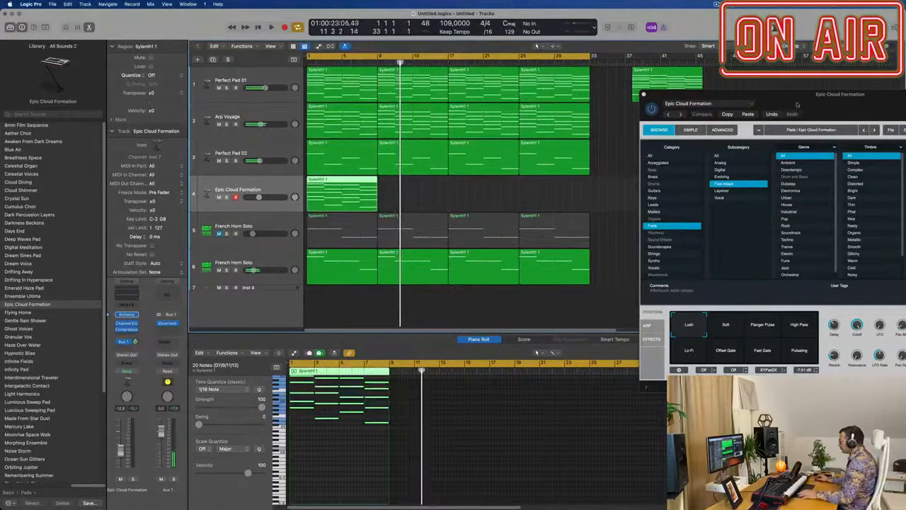
Step: Transpose all notes of the Epic Cloud Formation region up one octave
{"action": "left_click_drag", "start_coordinate": [781, 103], "coordinate": [585, 78]}
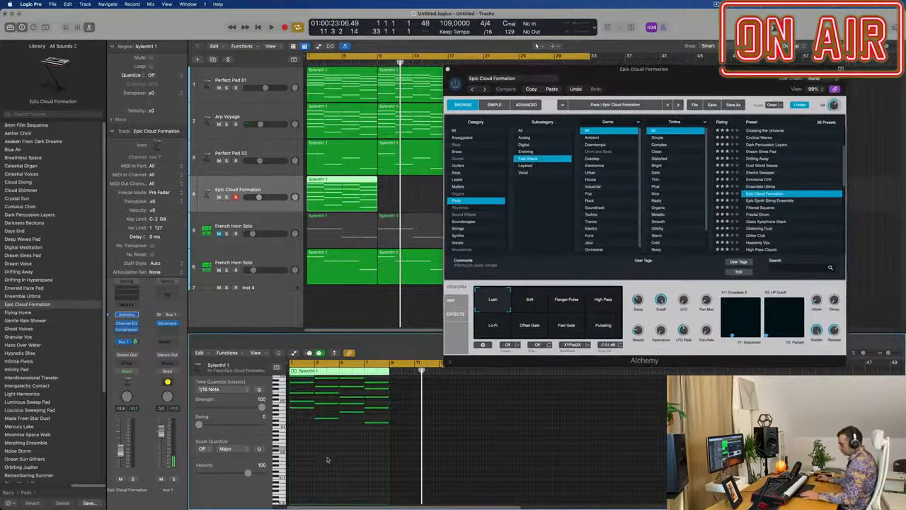
{"action": "key", "text": "super+a"}
{"action": "key", "text": "alt+shift+Up"}
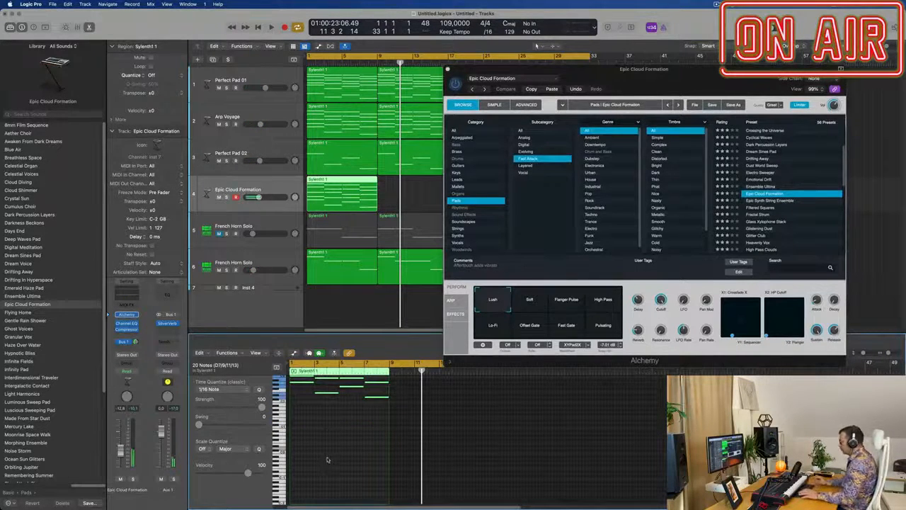
Step: Audition the Ensemble Ultima preset, then return to Epic Cloud Formation and play the arrangement from bar 1
{"action": "left_click_drag", "start_coordinate": [732, 82], "coordinate": [795, 145]}
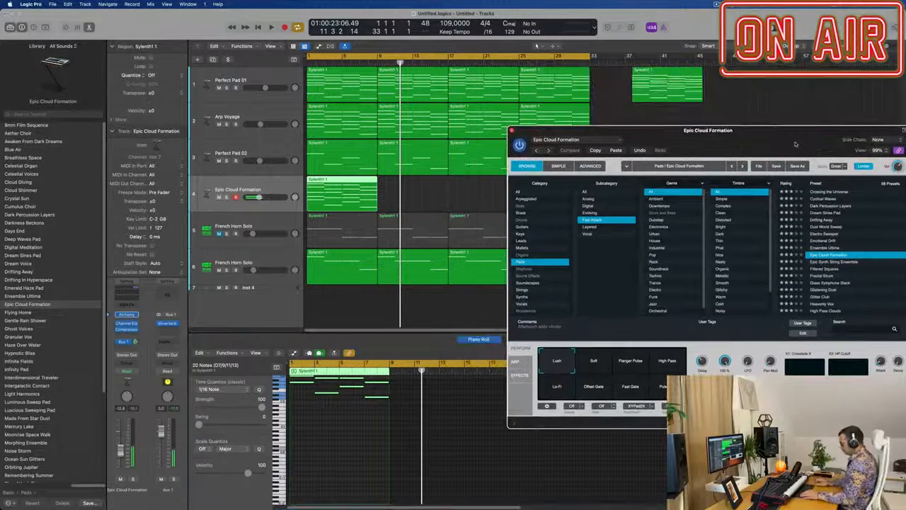
{"action": "key", "text": "Up"}
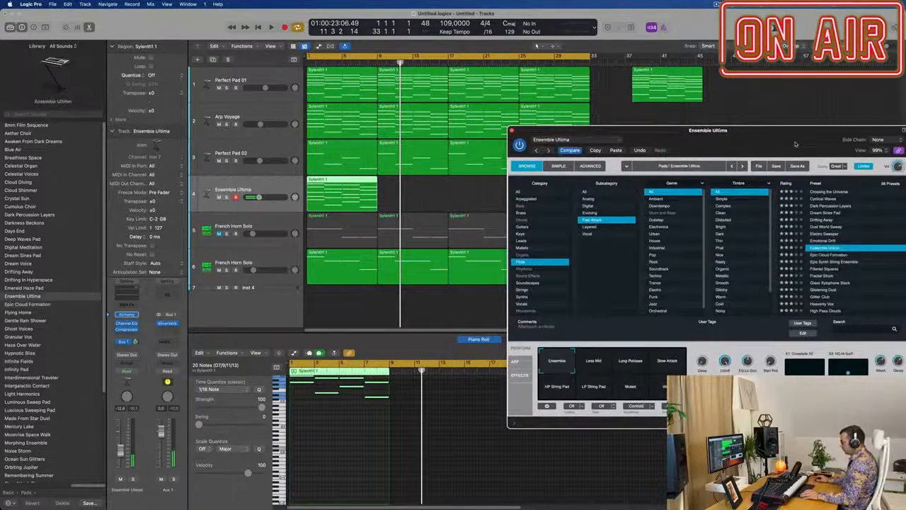
{"action": "key", "text": "Down"}
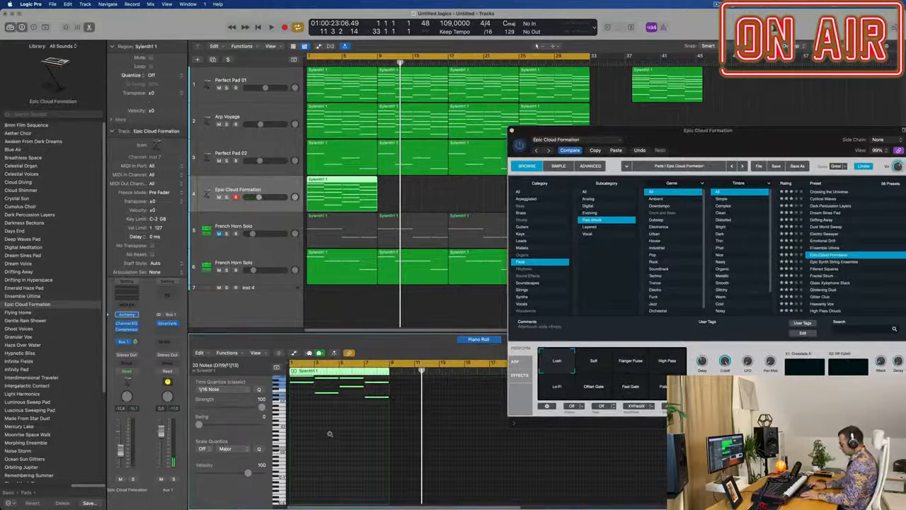
{"action": "key", "text": "space"}
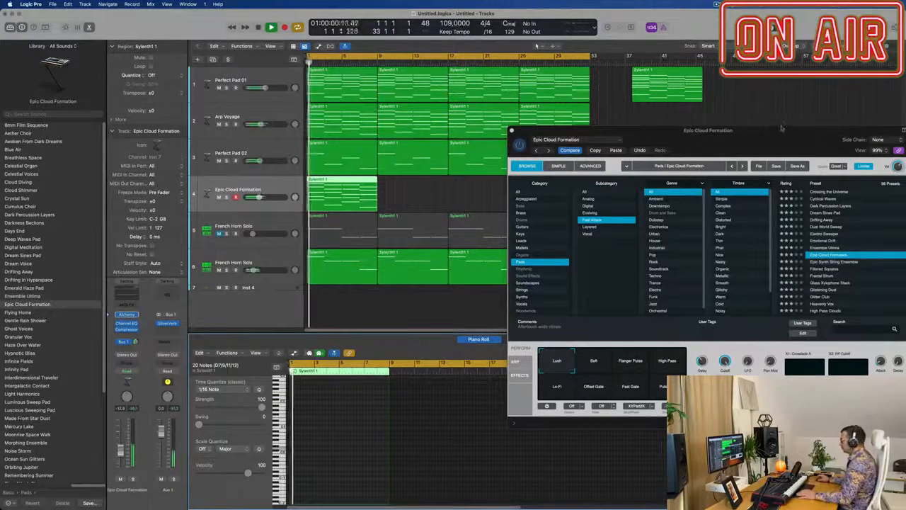
{"action": "left_click_drag", "start_coordinate": [749, 132], "coordinate": [739, 72]}
{"action": "key", "text": "space"}
{"action": "key", "text": "space"}
{"action": "key", "text": "space"}
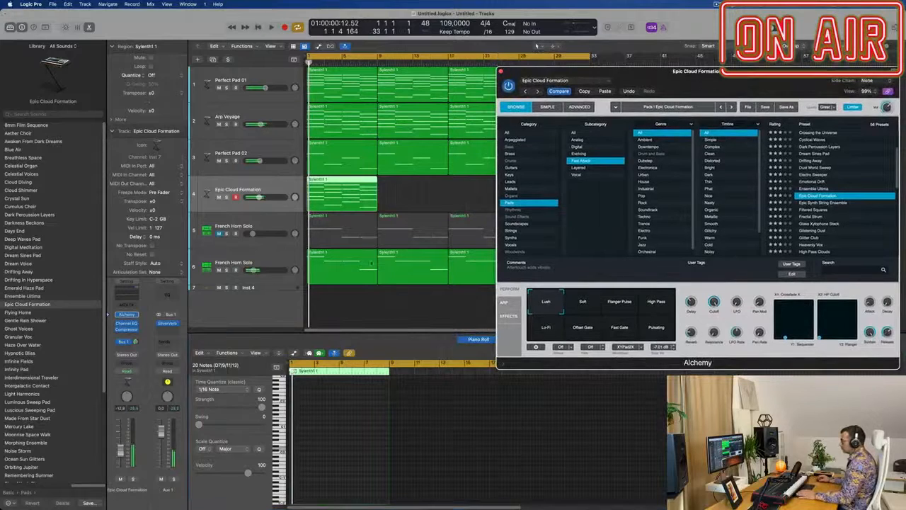
Step: Turn on Alchemy's arpeggiator in Up mode for Epic Cloud Formation and play it with the arrangement
{"action": "left_click", "coordinate": [505, 303]}
{"action": "left_click_drag", "start_coordinate": [633, 230], "coordinate": [456, 220]}
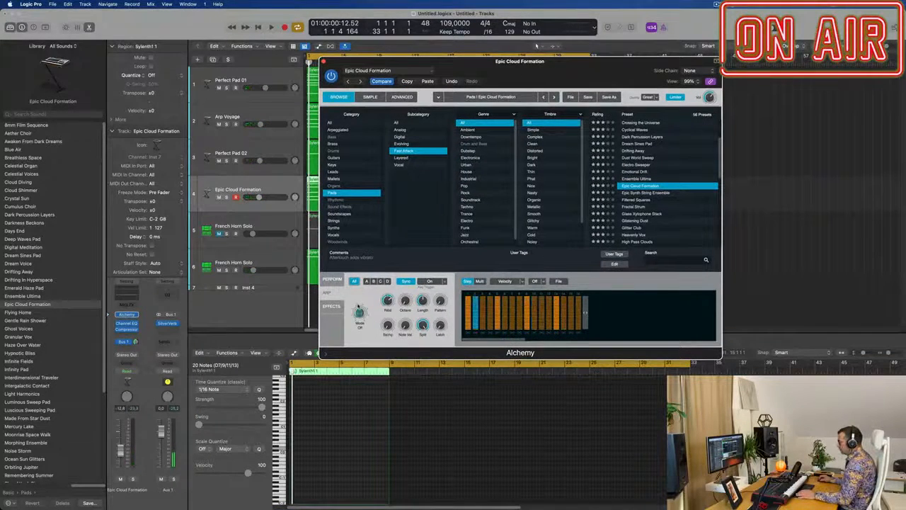
{"action": "left_click_drag", "start_coordinate": [524, 70], "coordinate": [666, 117]}
{"action": "key", "text": "space"}
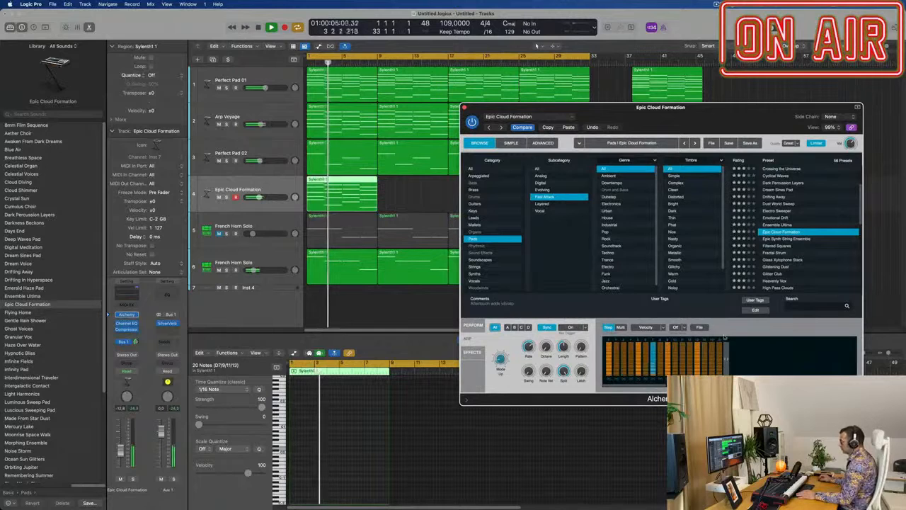
Step: Try the Building Up arpeggiator pattern preset, then load the Bouncing preset instead
{"action": "left_click", "coordinate": [701, 328]}
{"action": "mouse_move", "coordinate": [729, 338]}
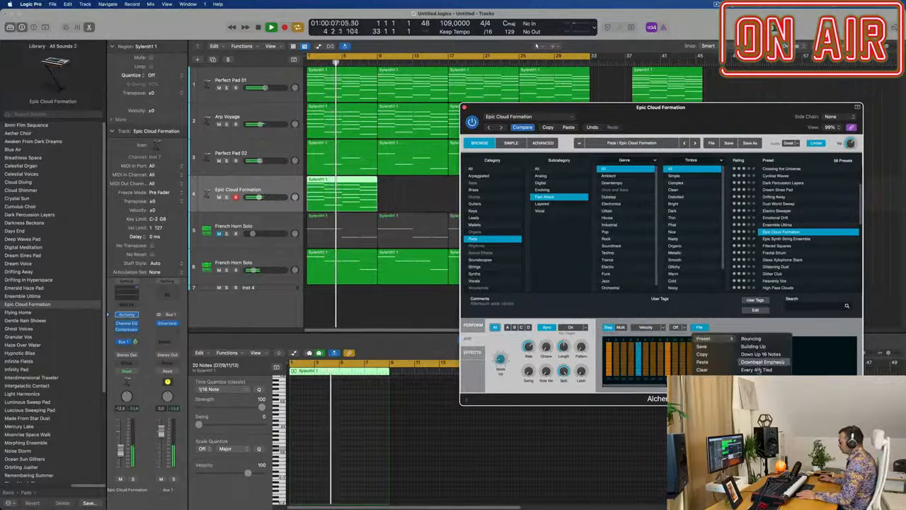
{"action": "left_click", "coordinate": [771, 346]}
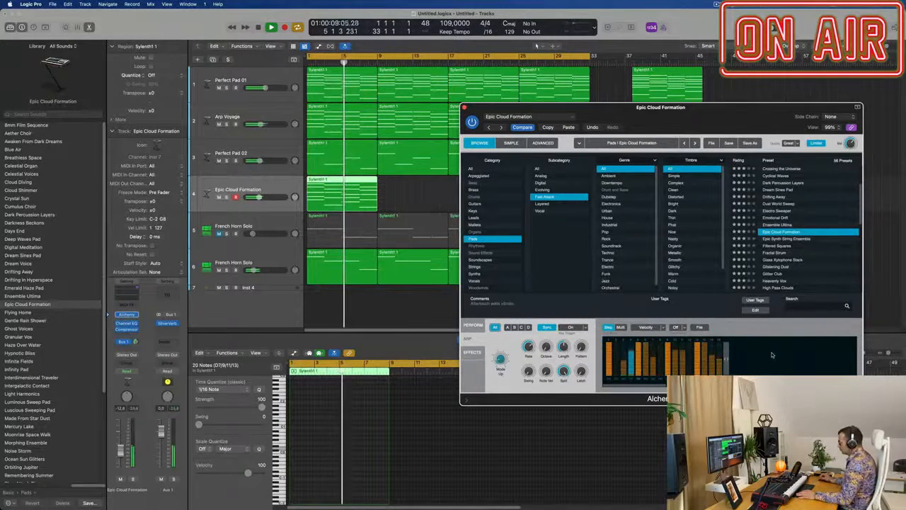
{"action": "left_click_drag", "start_coordinate": [734, 111], "coordinate": [734, 76]}
{"action": "left_click", "coordinate": [699, 291]}
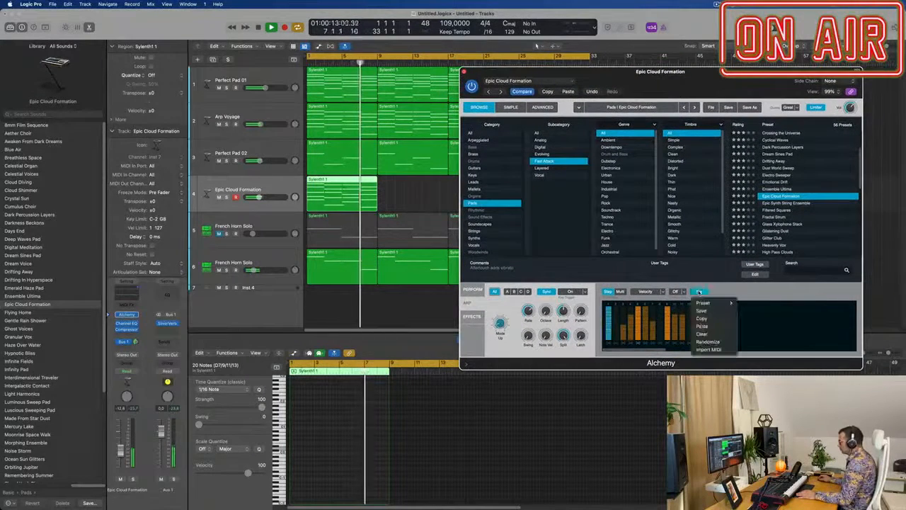
{"action": "mouse_move", "coordinate": [705, 303]}
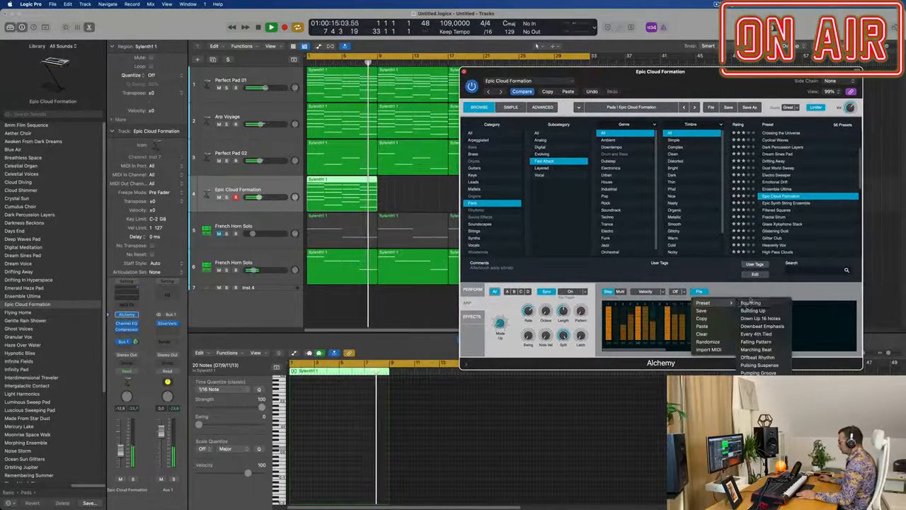
{"action": "left_click", "coordinate": [753, 303]}
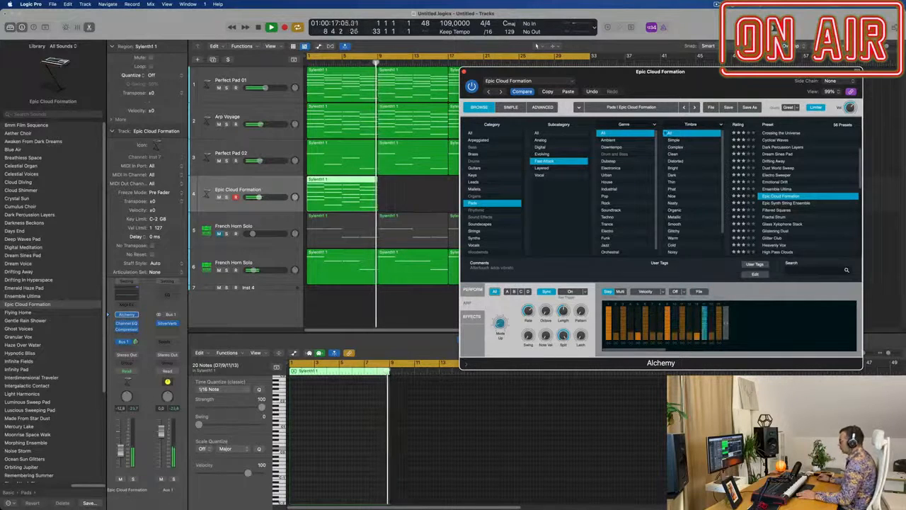
Step: Repeat the Epic Cloud Formation region three times to fill bars 9 to 32, and raise the track's volume slightly
{"action": "left_click_drag", "start_coordinate": [706, 85], "coordinate": [738, 107]}
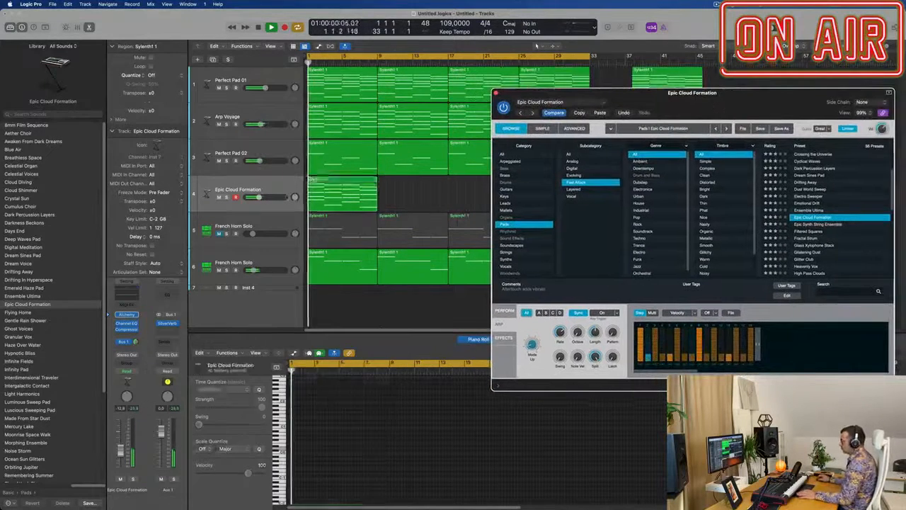
{"action": "left_click_drag", "start_coordinate": [665, 104], "coordinate": [660, 258]}
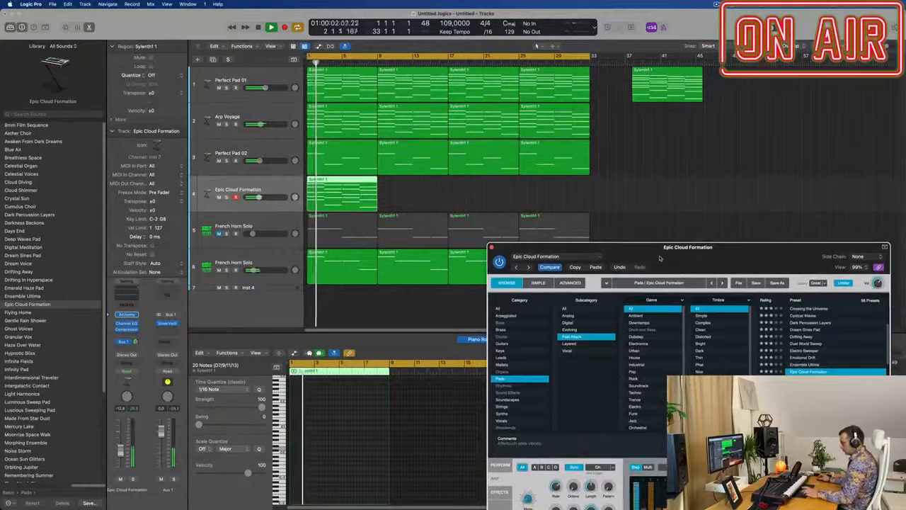
{"action": "key", "text": "super+r"}
{"action": "key", "text": "super+r"}
{"action": "key", "text": "super+r"}
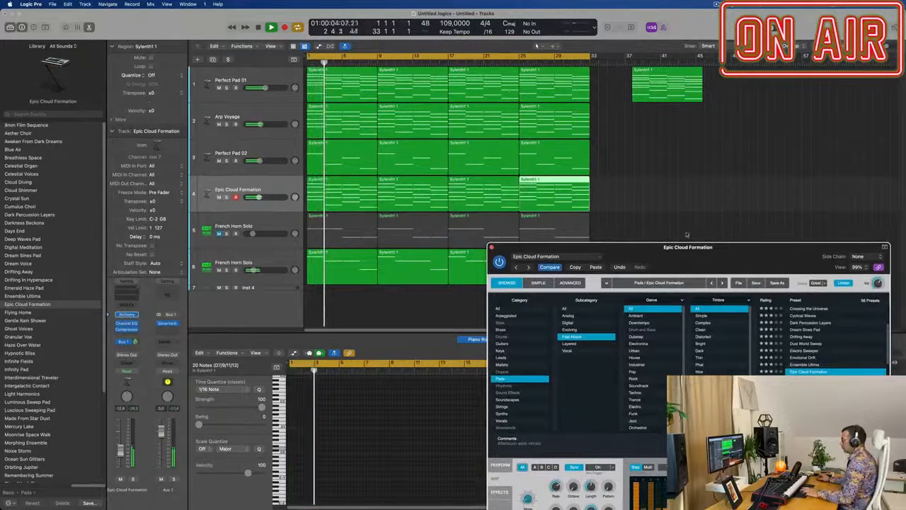
{"action": "left_click_drag", "start_coordinate": [702, 240], "coordinate": [601, 93]}
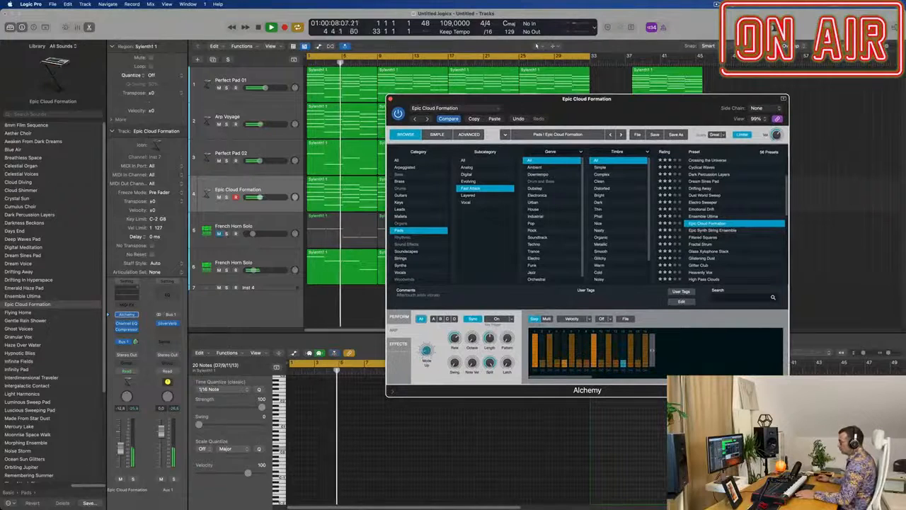
{"action": "left_click_drag", "start_coordinate": [120, 449], "coordinate": [119, 445]}
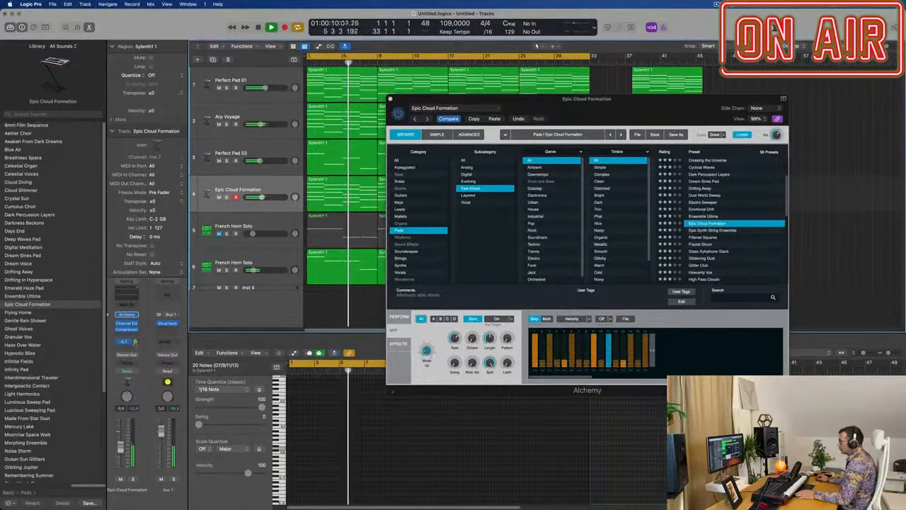
Step: Audition Epic Cloud Formation's Soft, Flanger Pulse, High Pass, Lo-Fi, Fast Gate, Pulsating and Lush variations, and settle on Offset Gate
{"action": "left_click", "coordinate": [400, 317]}
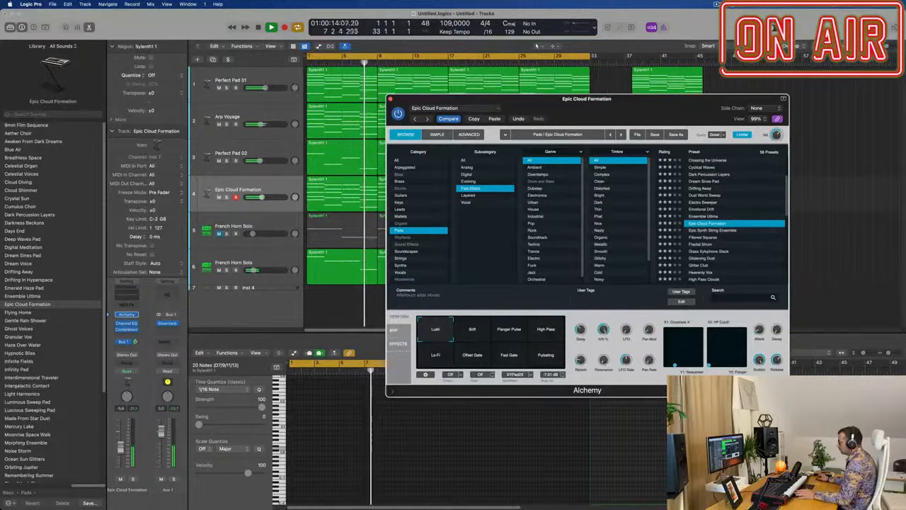
{"action": "left_click", "coordinate": [472, 328]}
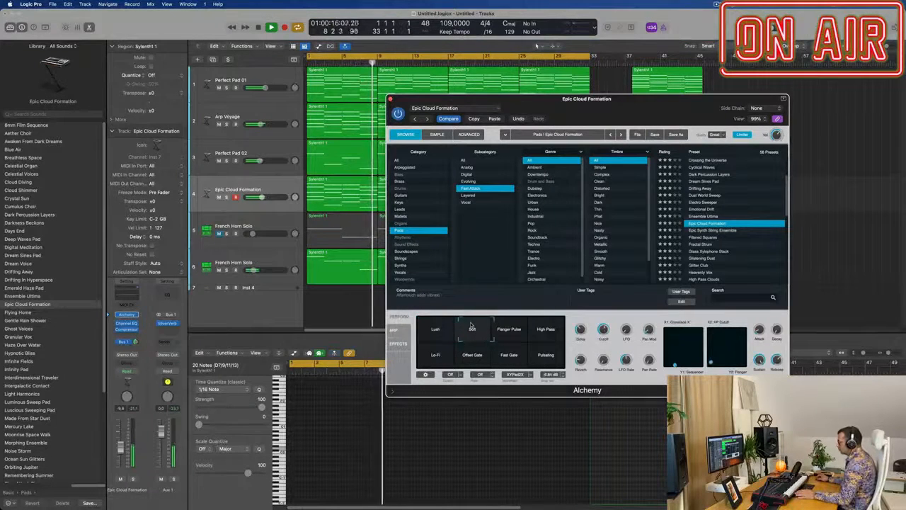
{"action": "left_click", "coordinate": [504, 324]}
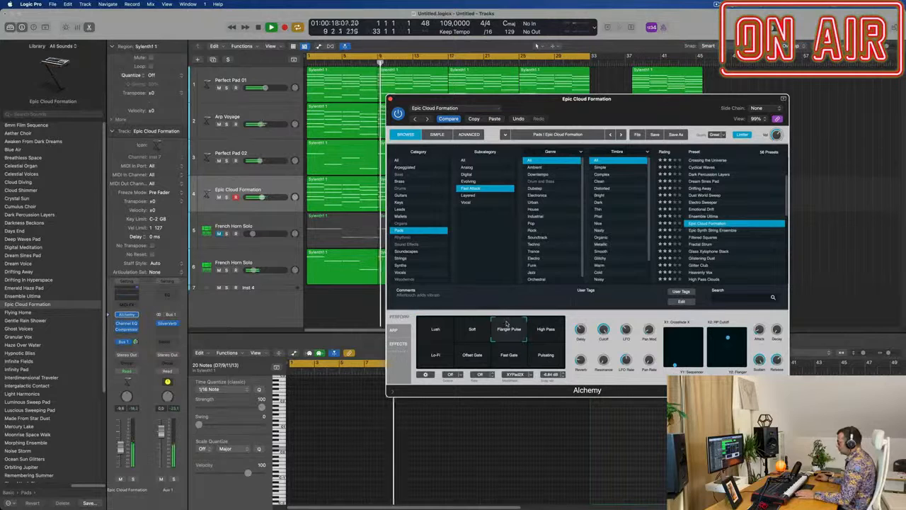
{"action": "left_click", "coordinate": [544, 322]}
{"action": "left_click", "coordinate": [420, 364]}
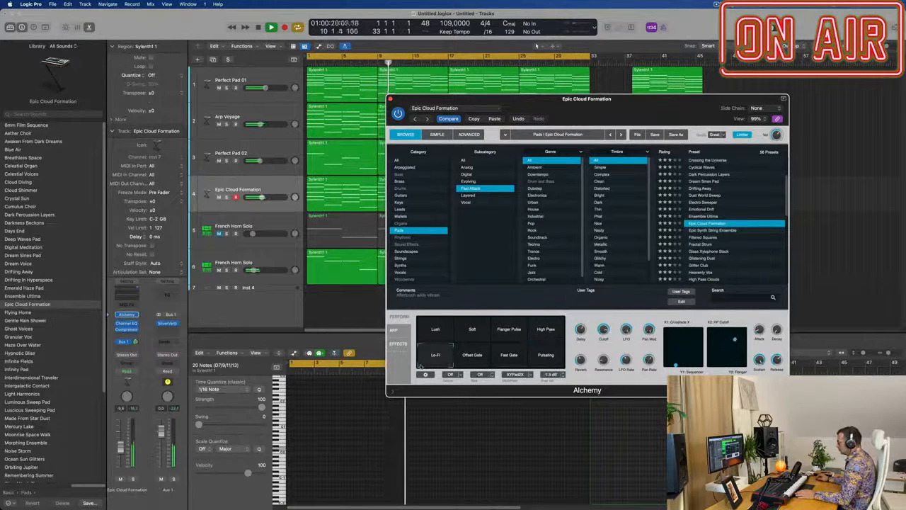
{"action": "left_click", "coordinate": [468, 364]}
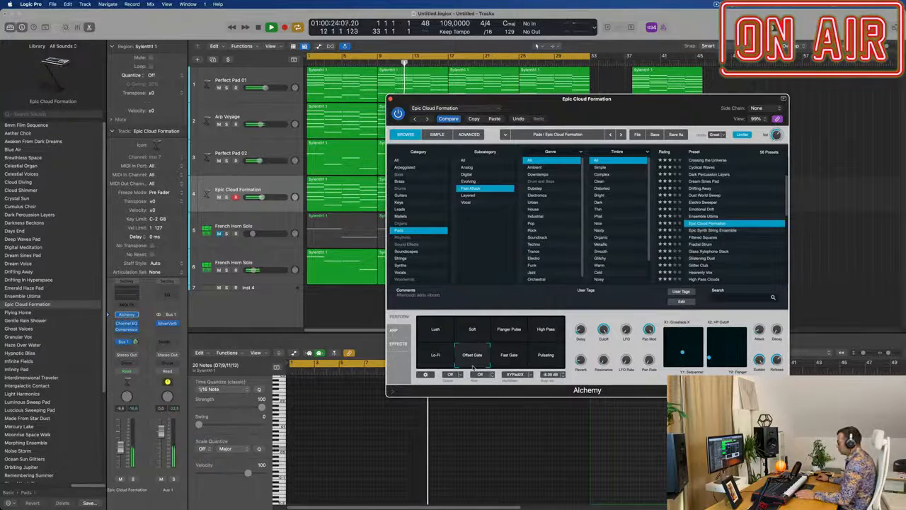
{"action": "left_click", "coordinate": [336, 402]}
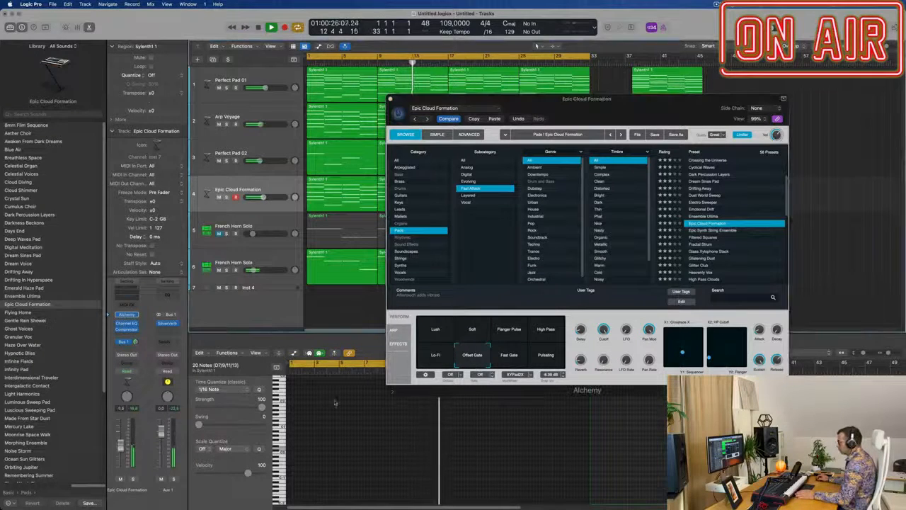
{"action": "left_click", "coordinate": [516, 359]}
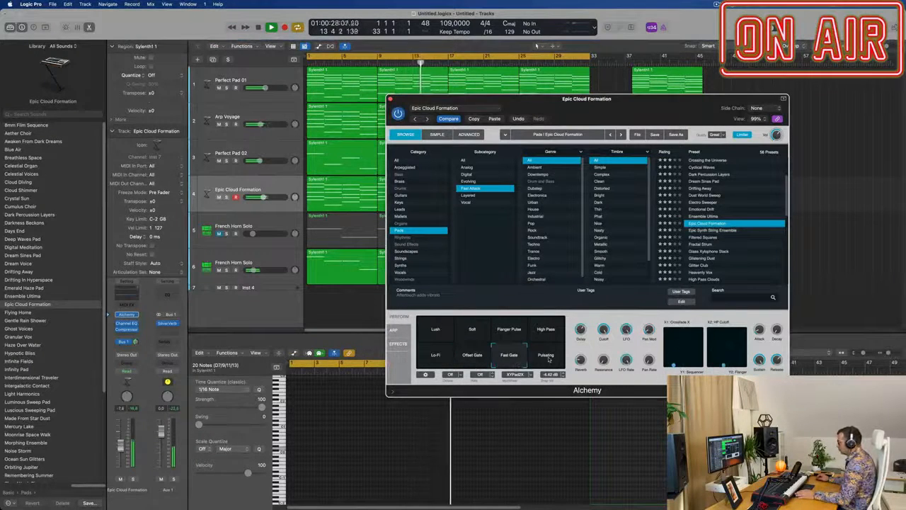
{"action": "left_click", "coordinate": [549, 359]}
{"action": "left_click", "coordinate": [473, 357]}
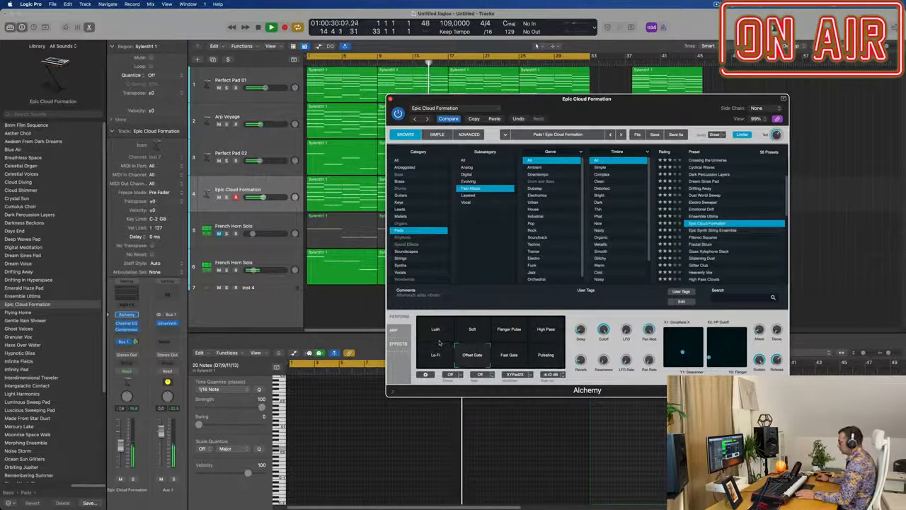
{"action": "left_click", "coordinate": [427, 335]}
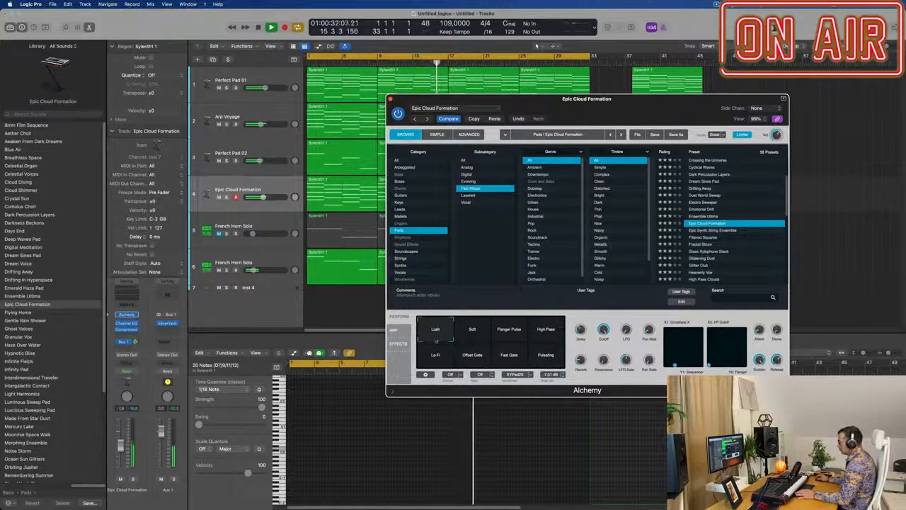
{"action": "left_click", "coordinate": [473, 356]}
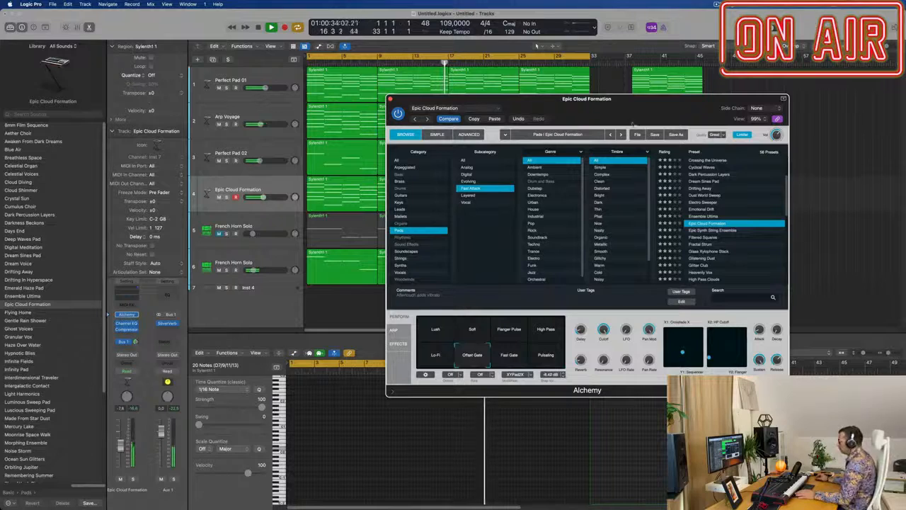
{"action": "left_click_drag", "start_coordinate": [609, 99], "coordinate": [722, 139]}
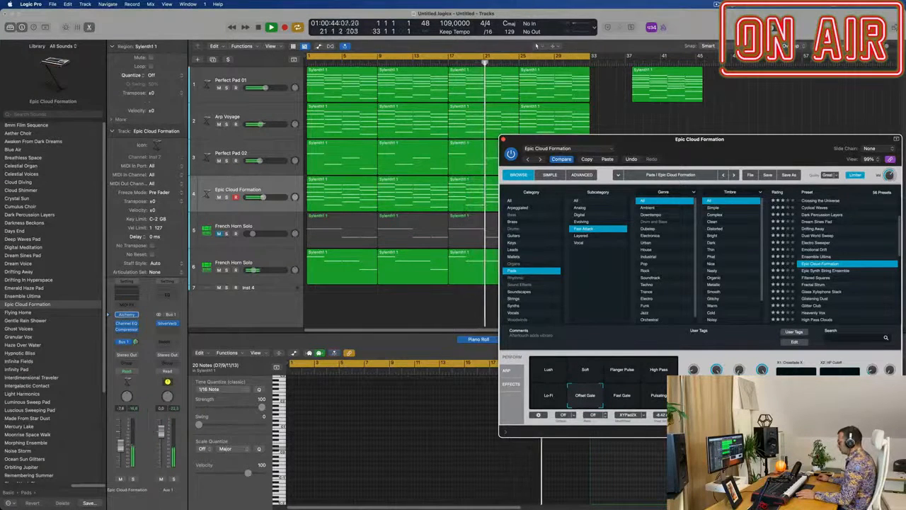
{"action": "left_click_drag", "start_coordinate": [740, 139], "coordinate": [609, 61]}
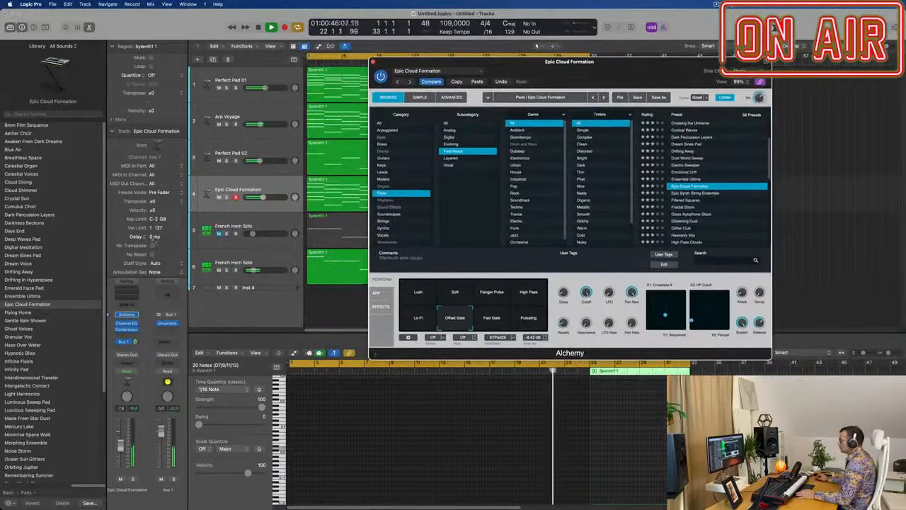
Step: Set Alchemy's cutoff for Epic Cloud Formation to 100 %, lower the track's volume slightly, and close the plug-in window
{"action": "left_click", "coordinate": [536, 46]}
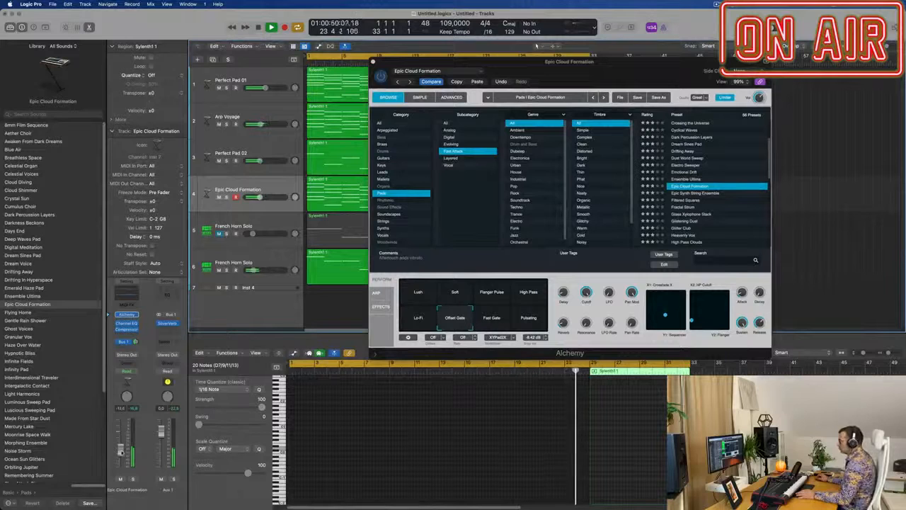
{"action": "left_click_drag", "start_coordinate": [590, 294], "coordinate": [586, 325]}
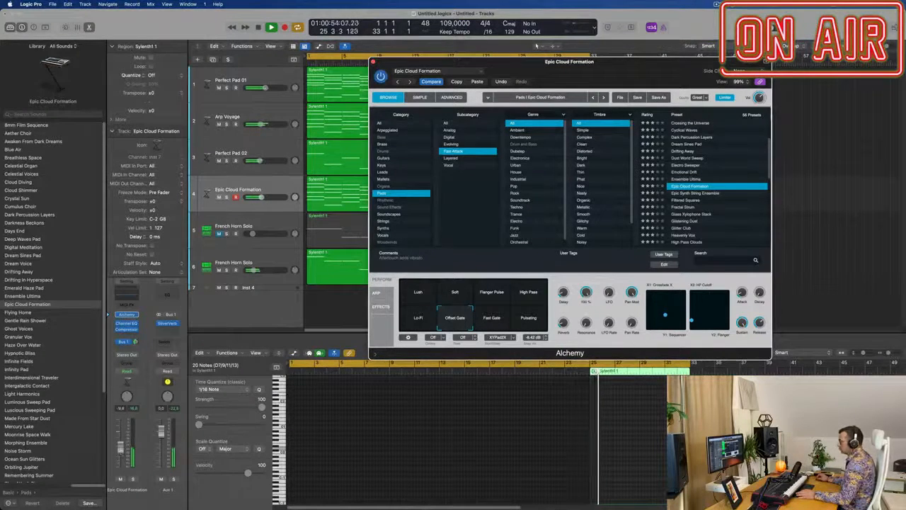
{"action": "left_click", "coordinate": [536, 46]}
{"action": "left_click_drag", "start_coordinate": [643, 64], "coordinate": [501, 126]}
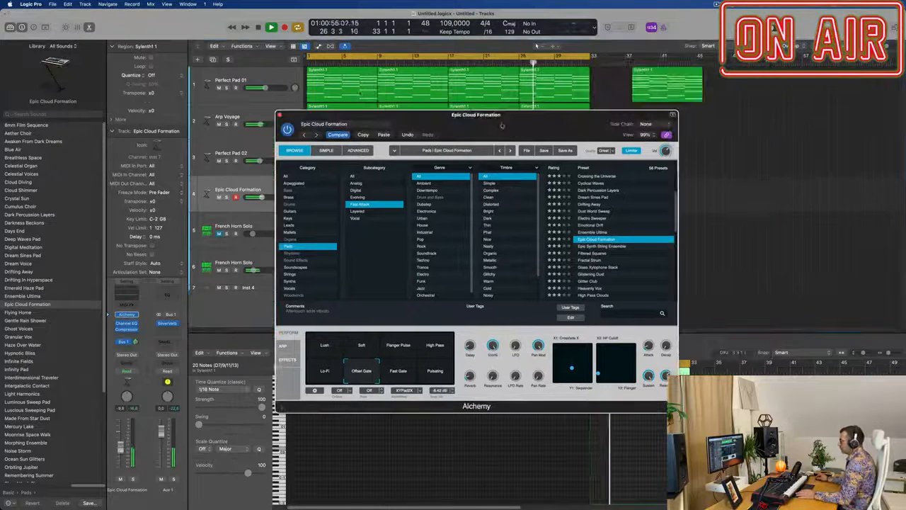
{"action": "left_click", "coordinate": [279, 114]}
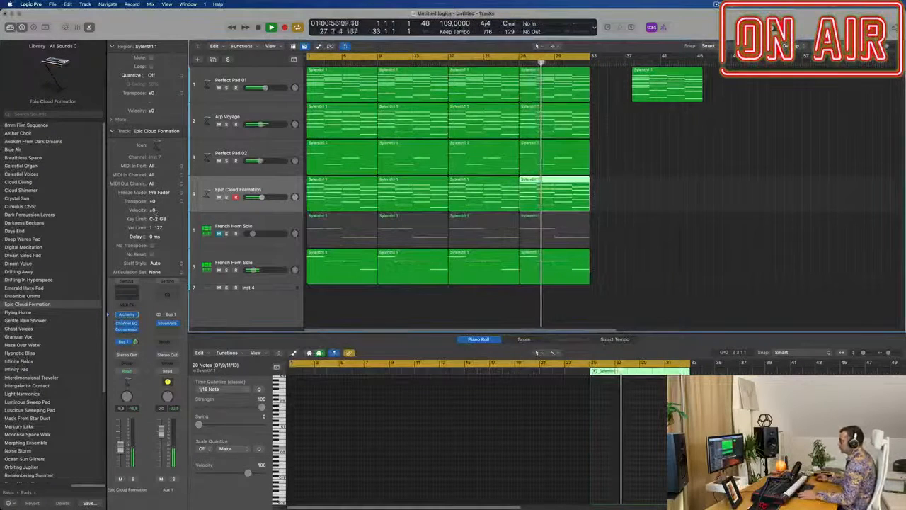
Step: Unmute the first French Horn Solo track, track 5, and select it
{"action": "key", "text": "super+Left"}
{"action": "left_click", "coordinate": [219, 233]}
{"action": "left_click", "coordinate": [226, 241]}
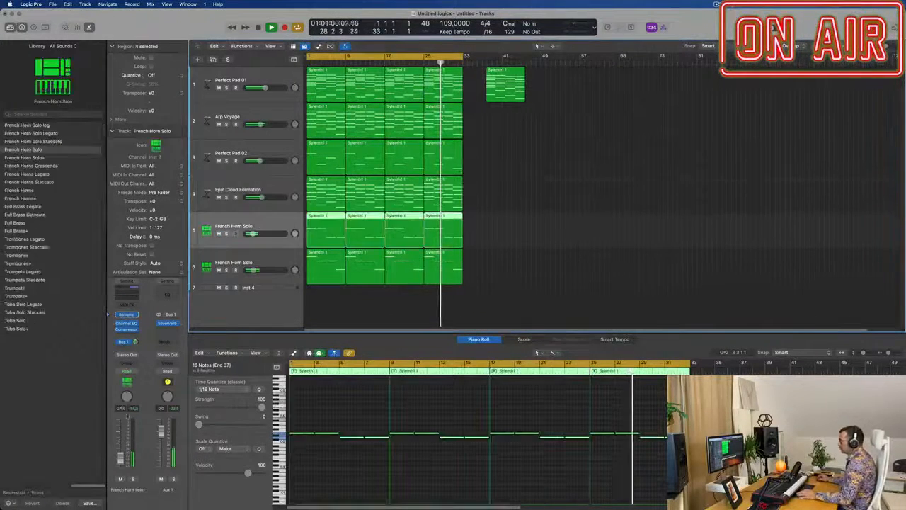
Step: Move the spare Perfect Pad 01 region much farther along the timeline, well clear of the 32-bar arrangement
{"action": "left_click", "coordinate": [526, 226]}
{"action": "scroll", "coordinate": [529, 225], "scroll_direction": "up", "scroll_amount": 10}
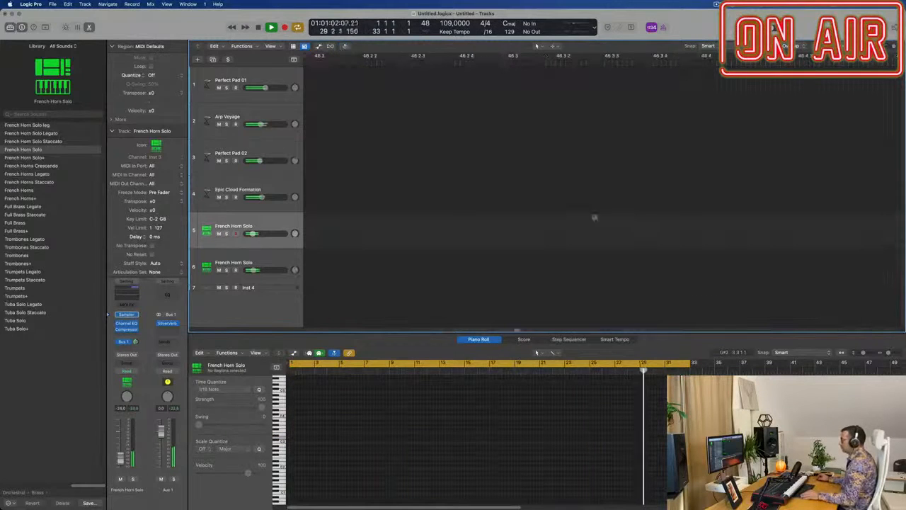
{"action": "scroll", "coordinate": [497, 218], "scroll_direction": "up", "scroll_amount": 3}
{"action": "scroll", "coordinate": [500, 218], "scroll_direction": "down", "scroll_amount": 15}
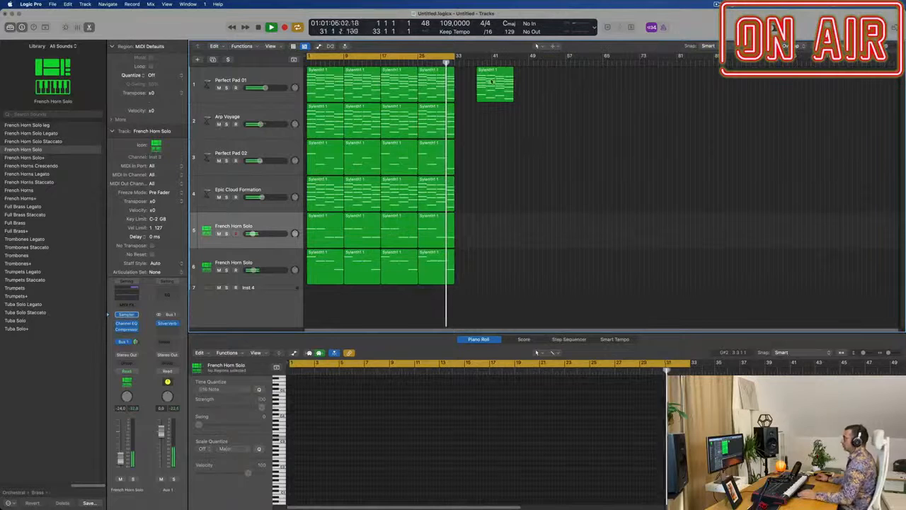
{"action": "left_click_drag", "start_coordinate": [497, 88], "coordinate": [831, 88]}
{"action": "left_click", "coordinate": [587, 148]}
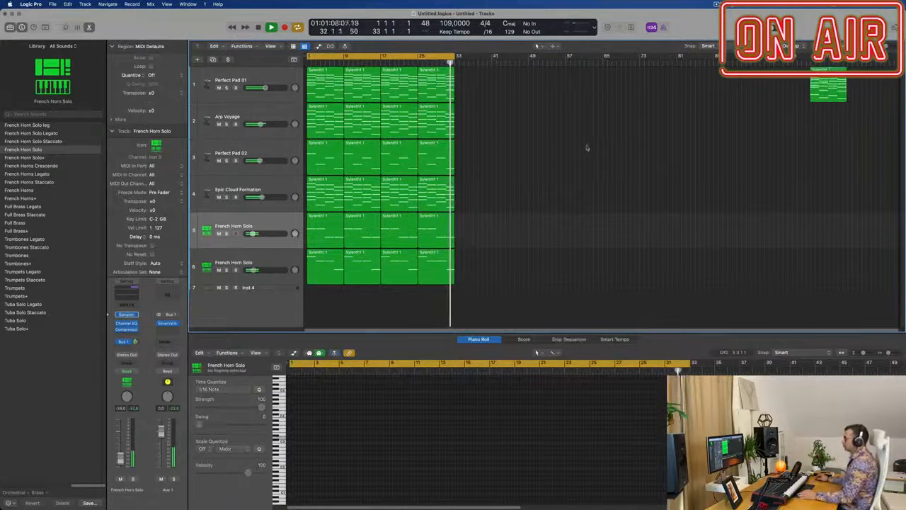
Step: Restart playback at bar 1 and briefly mute Epic Cloud Formation to compare the mix with and without it
{"action": "left_click", "coordinate": [276, 191]}
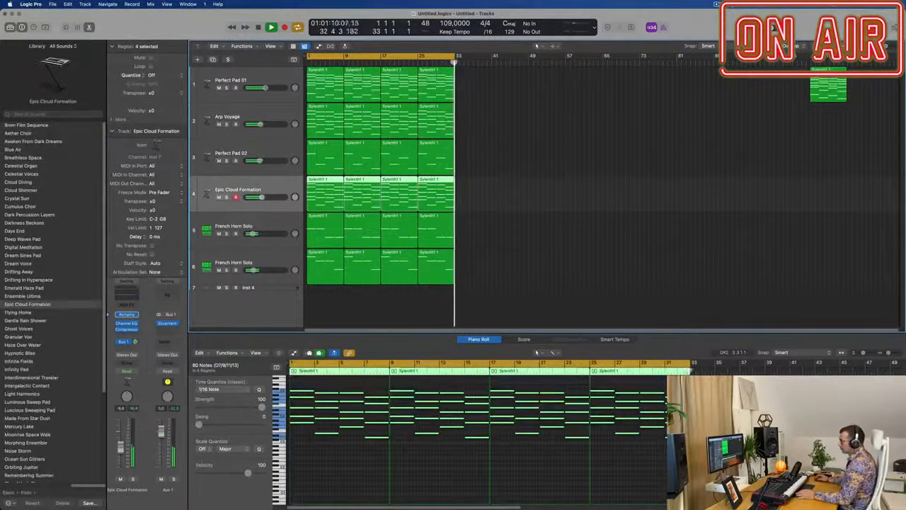
{"action": "key", "text": "Return"}
{"action": "left_click", "coordinate": [122, 480]}
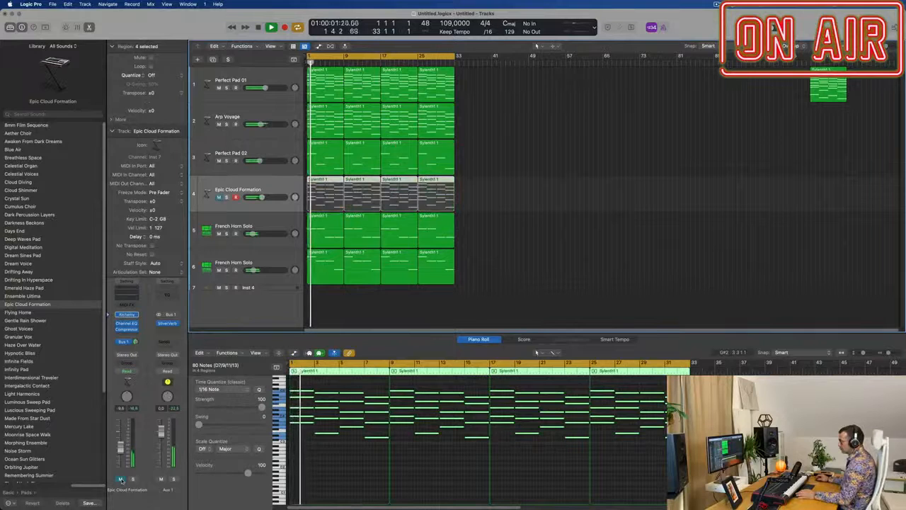
{"action": "left_click", "coordinate": [121, 481]}
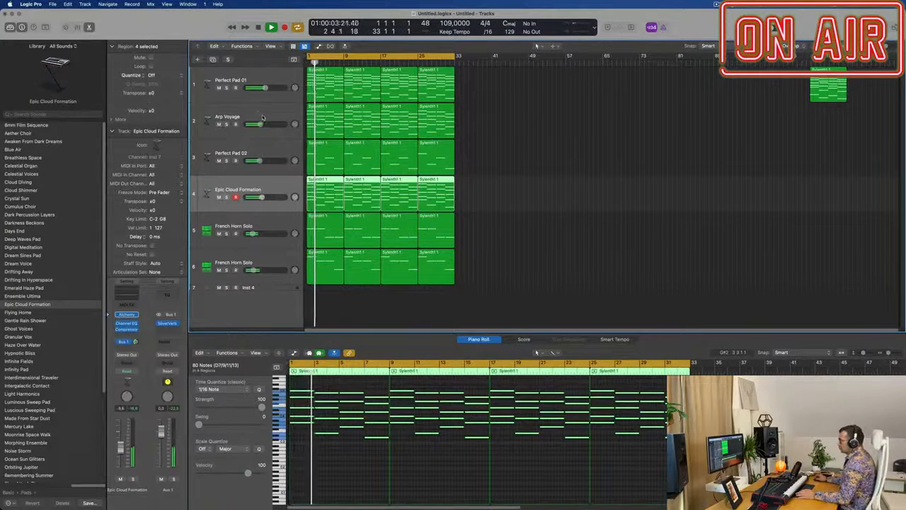
Step: Enable a 24 dB/Oct high-cut filter at about 1160 Hz in the Channel EQ of the Arp Voyage track
{"action": "key", "text": "Up"}
{"action": "key", "text": "Up"}
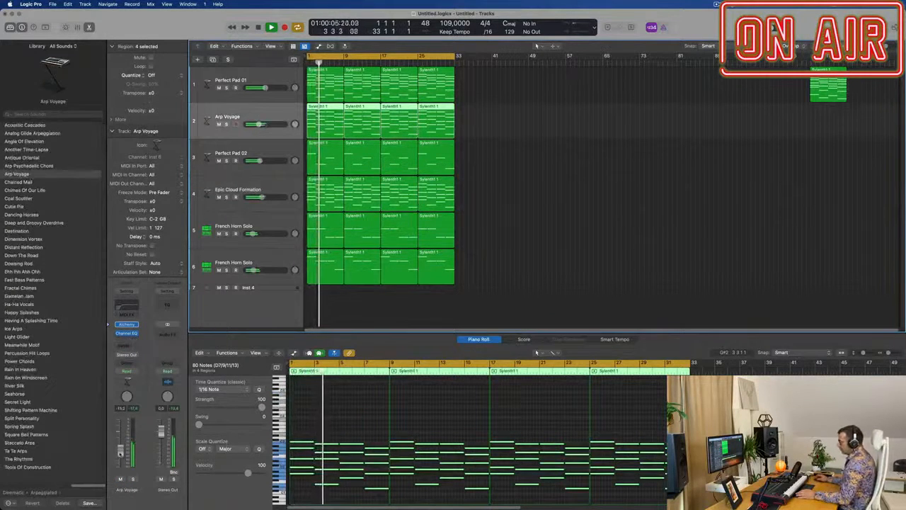
{"action": "left_click", "coordinate": [126, 306]}
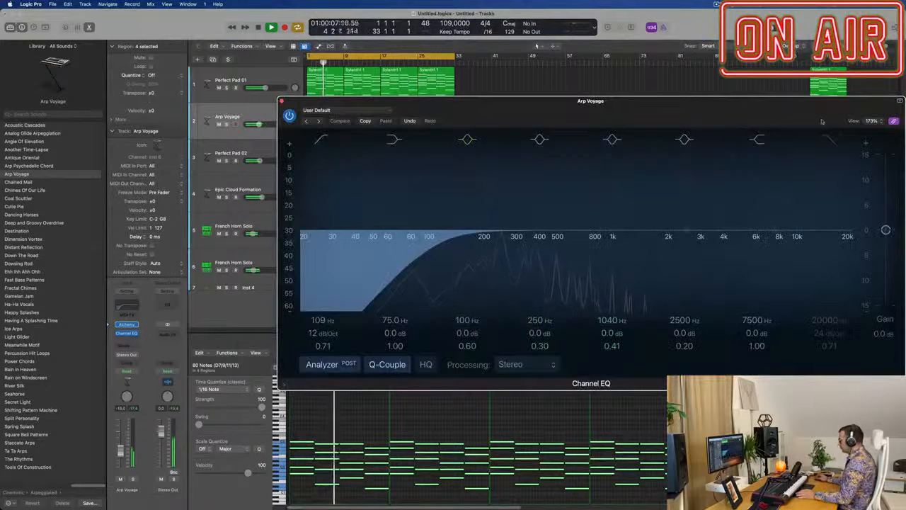
{"action": "left_click", "coordinate": [830, 140]}
{"action": "left_click_drag", "start_coordinate": [830, 201], "coordinate": [603, 244]}
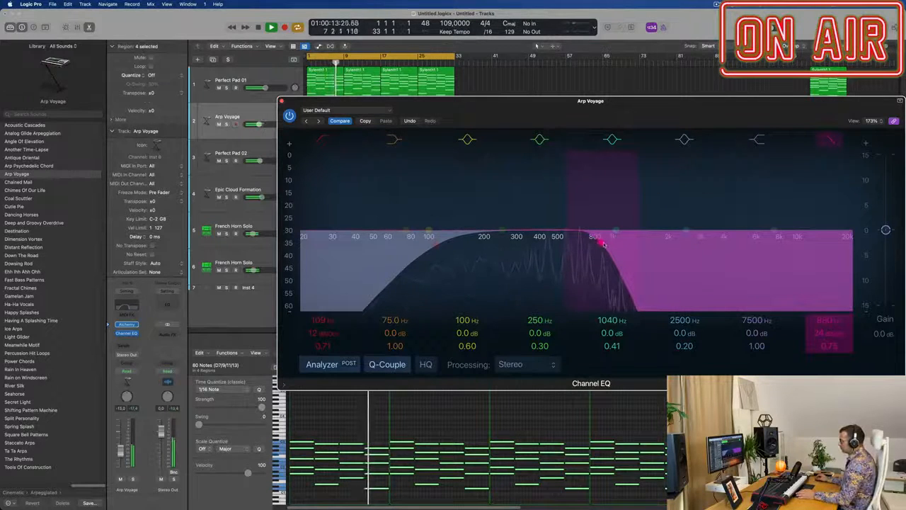
{"action": "left_click_drag", "start_coordinate": [603, 243], "coordinate": [616, 244]}
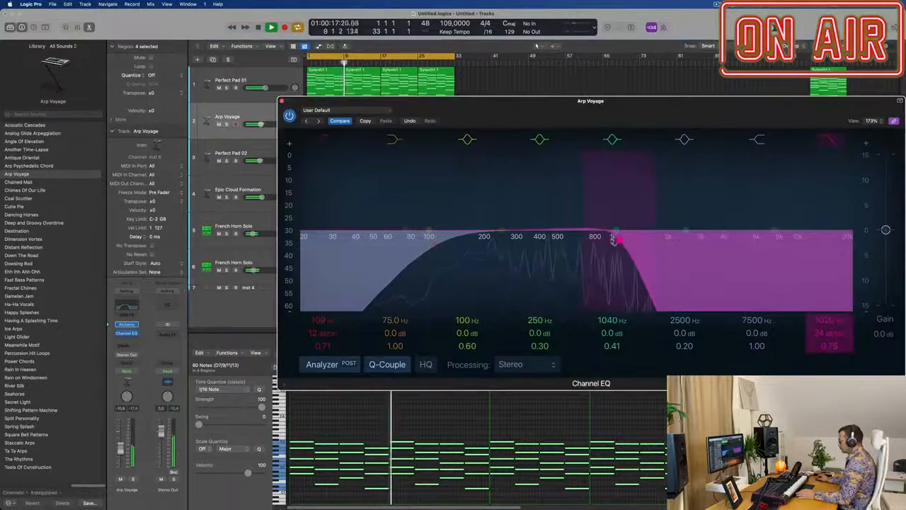
{"action": "left_click_drag", "start_coordinate": [620, 242], "coordinate": [624, 240]}
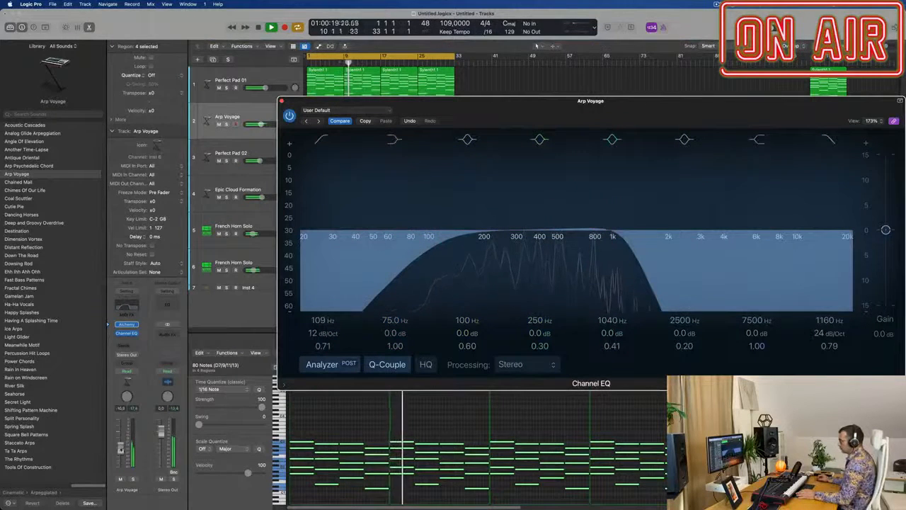
Step: Close the Channel EQ and raise Arp Voyage's volume to about -7.4 dB
{"action": "left_click_drag", "start_coordinate": [120, 450], "coordinate": [120, 447]}
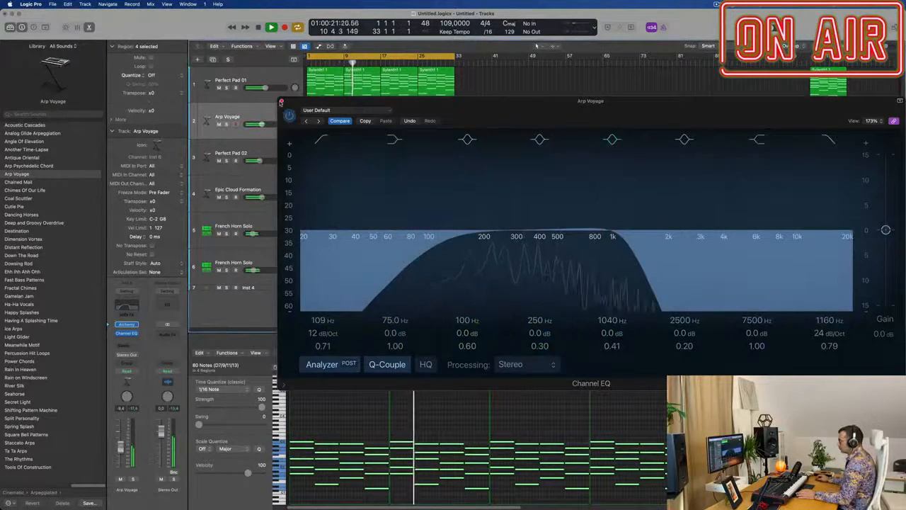
{"action": "left_click", "coordinate": [281, 102]}
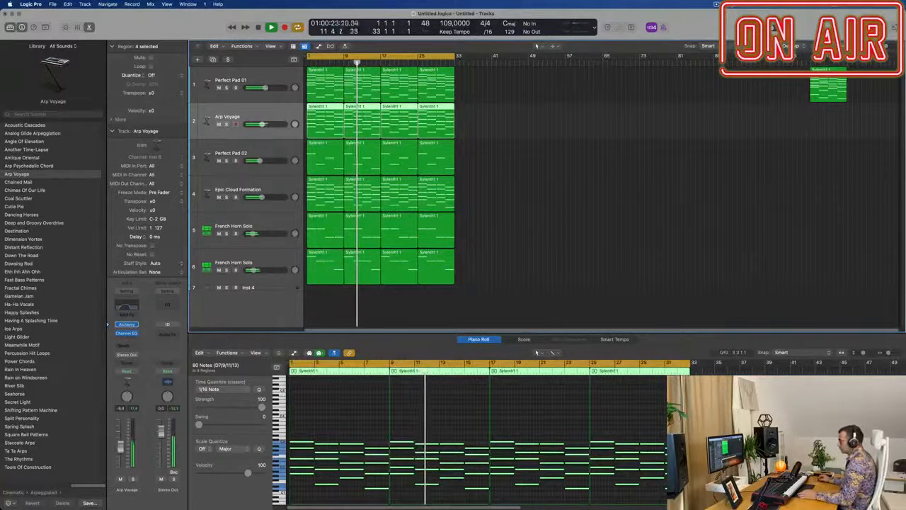
{"action": "left_click_drag", "start_coordinate": [120, 448], "coordinate": [120, 445]}
{"action": "left_click", "coordinate": [512, 266]}
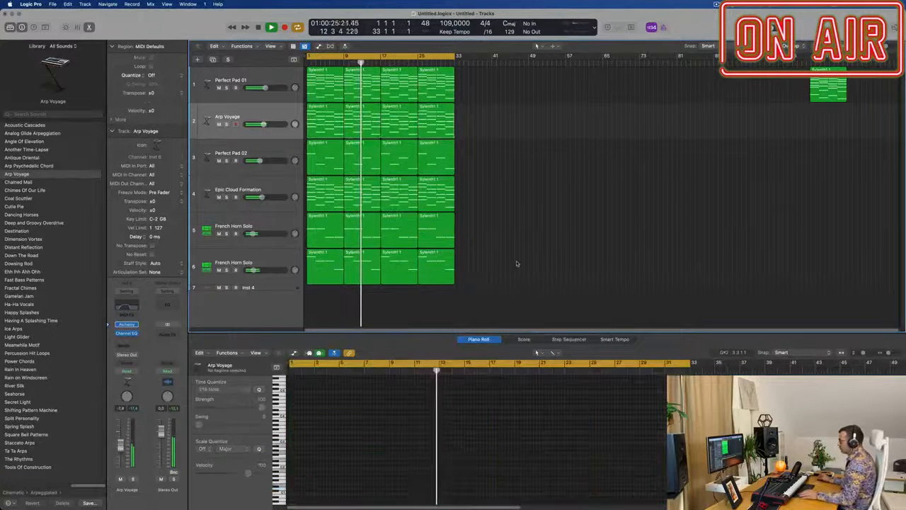
Step: Duplicate the second French Horn Solo track, track 6, as a new empty track below it
{"action": "key", "text": "super+Right"}
{"action": "key", "text": "super+Right"}
{"action": "key", "text": "super+Left"}
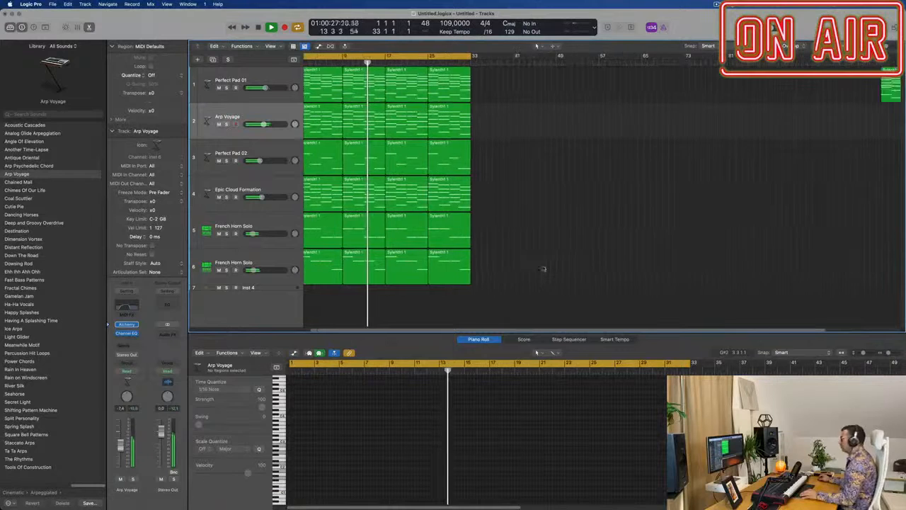
{"action": "scroll", "coordinate": [527, 269], "scroll_direction": "left", "scroll_amount": 3}
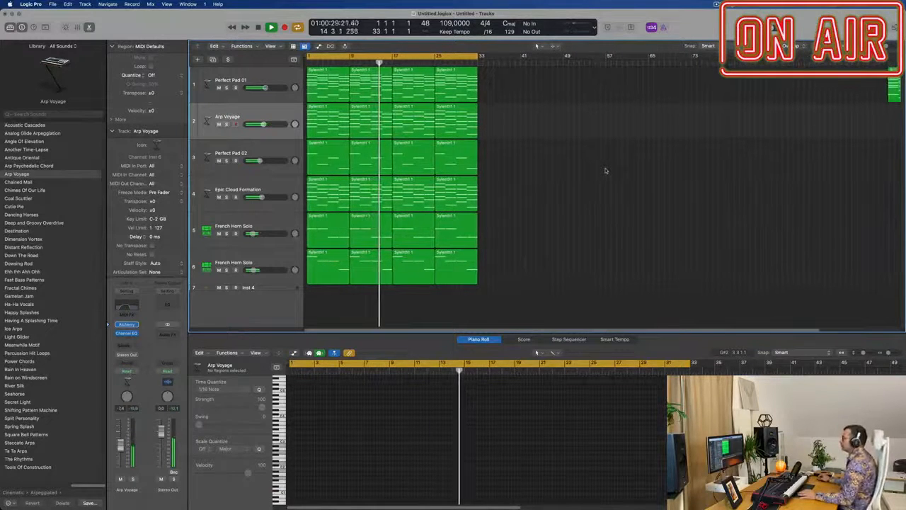
{"action": "left_click", "coordinate": [276, 260]}
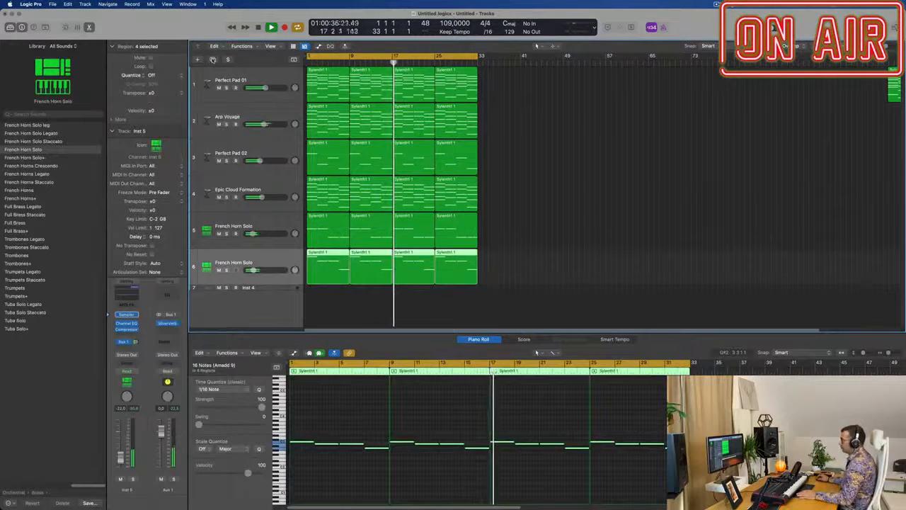
{"action": "left_click", "coordinate": [212, 60]}
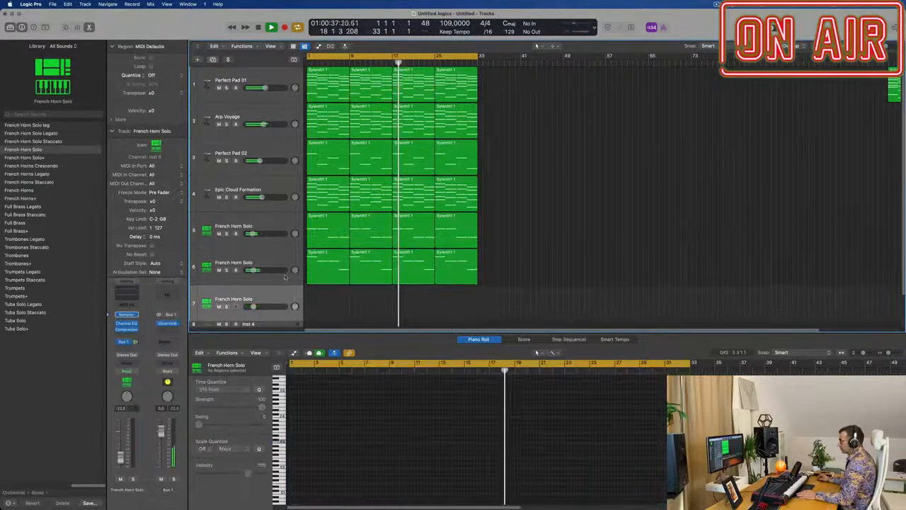
{"action": "left_click", "coordinate": [126, 314]}
{"action": "mouse_move", "coordinate": [136, 312]}
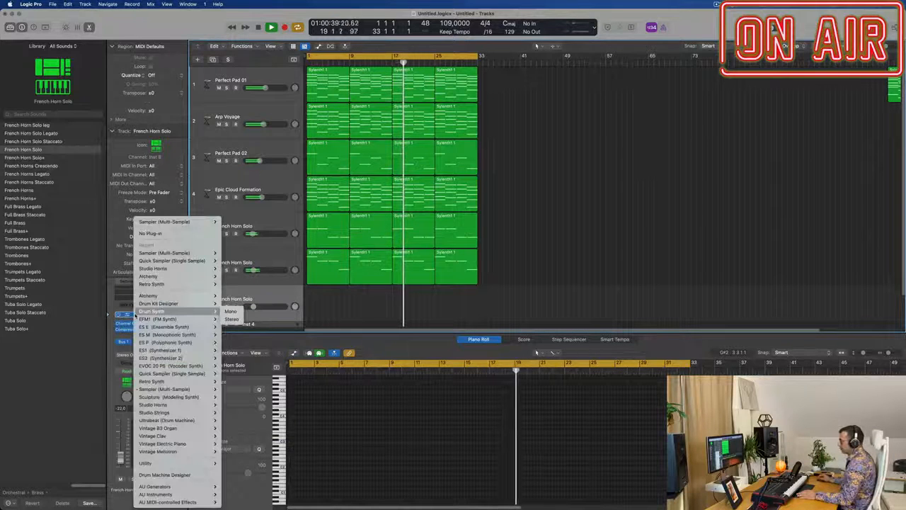
{"action": "left_click", "coordinate": [398, 305]}
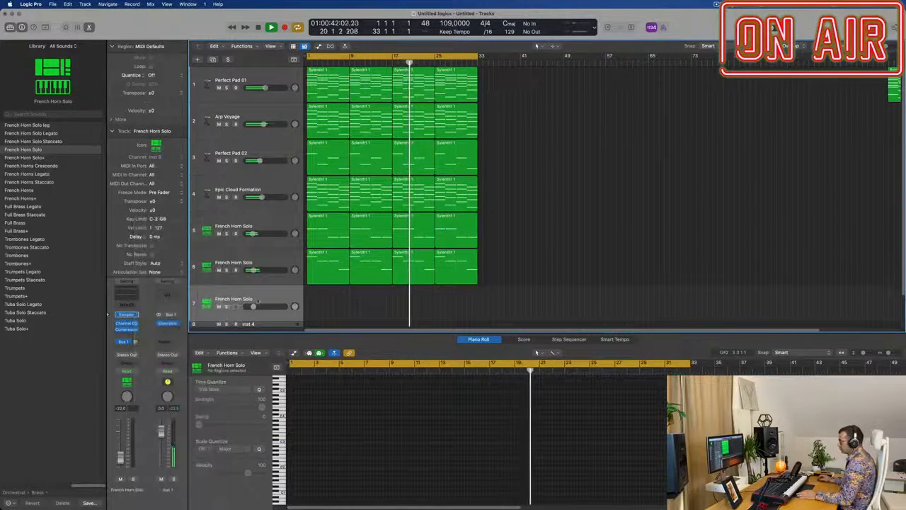
Step: Load the Grand Piano preset from Acoustic Pianos in the new track's Sampler and move the plug-in window aside
{"action": "left_click", "coordinate": [127, 314]}
{"action": "left_click", "coordinate": [343, 111]}
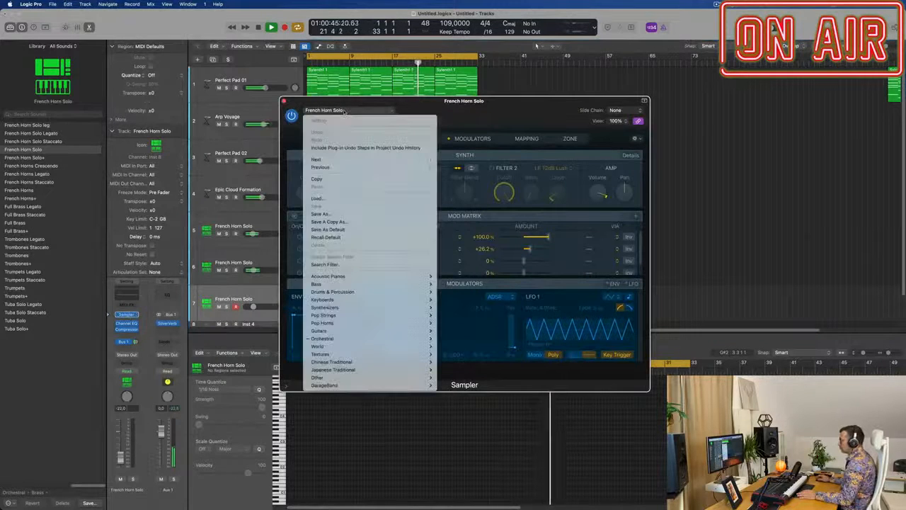
{"action": "mouse_move", "coordinate": [382, 279]}
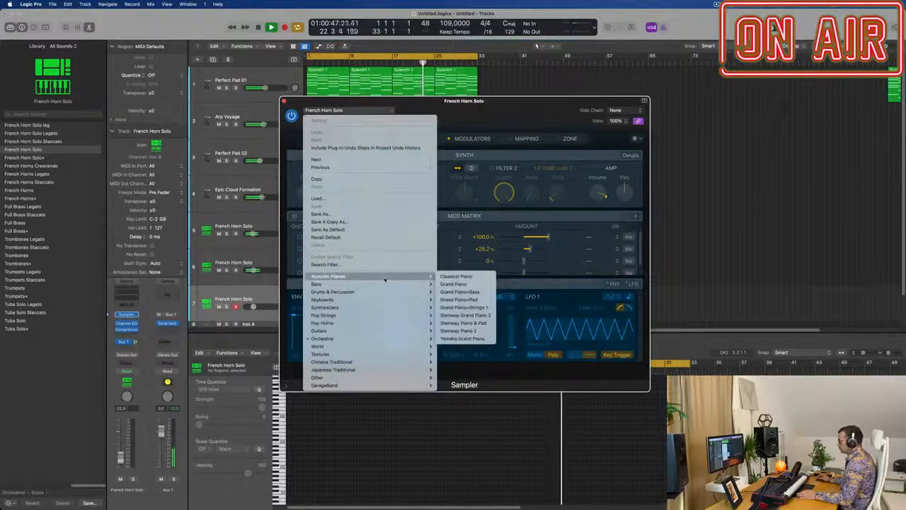
{"action": "left_click", "coordinate": [471, 285]}
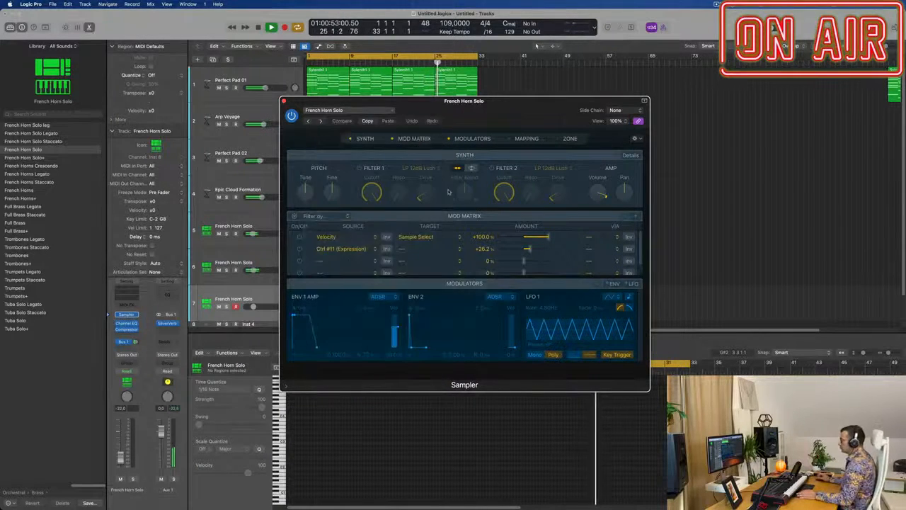
{"action": "left_click_drag", "start_coordinate": [486, 105], "coordinate": [559, 107]}
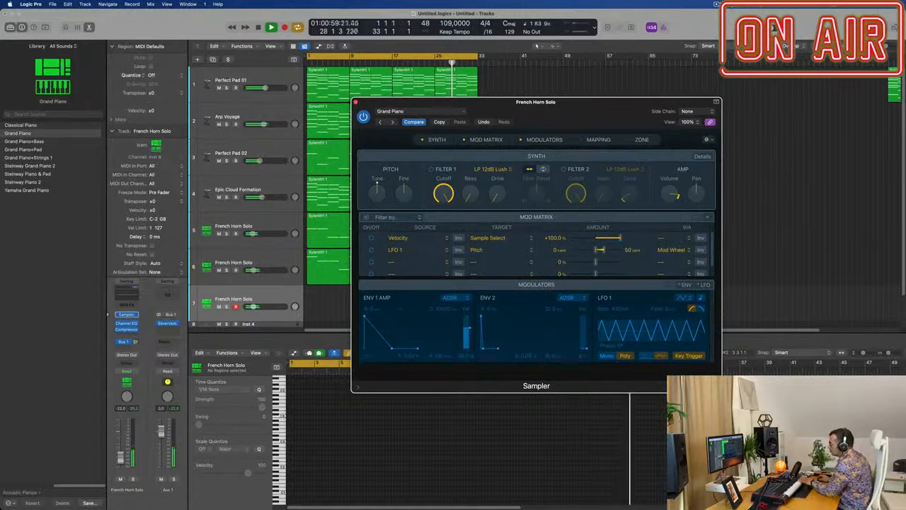
Step: Adjust the piano track's Bus 1 send, raise its volume to about -14 dB, and record a piano part over bars 13 to 25
{"action": "left_click", "coordinate": [131, 342]}
{"action": "left_click", "coordinate": [136, 343]}
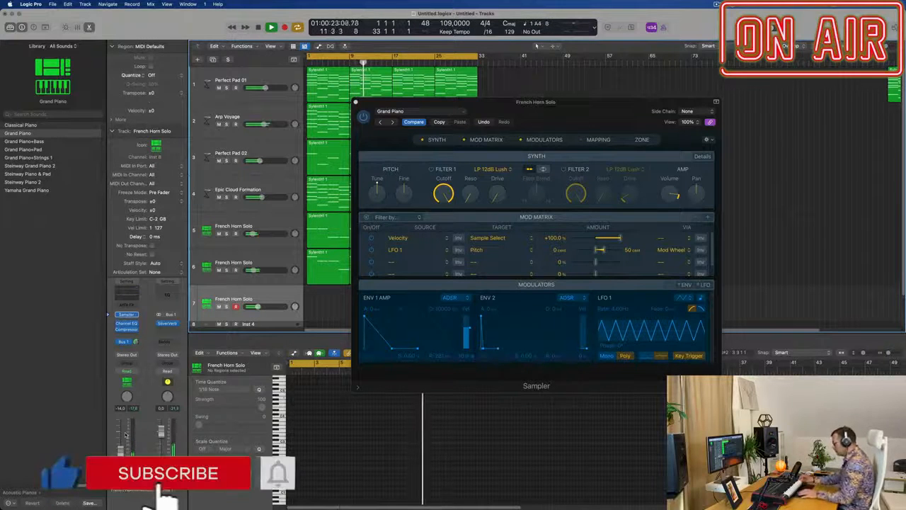
{"action": "key", "text": "r"}
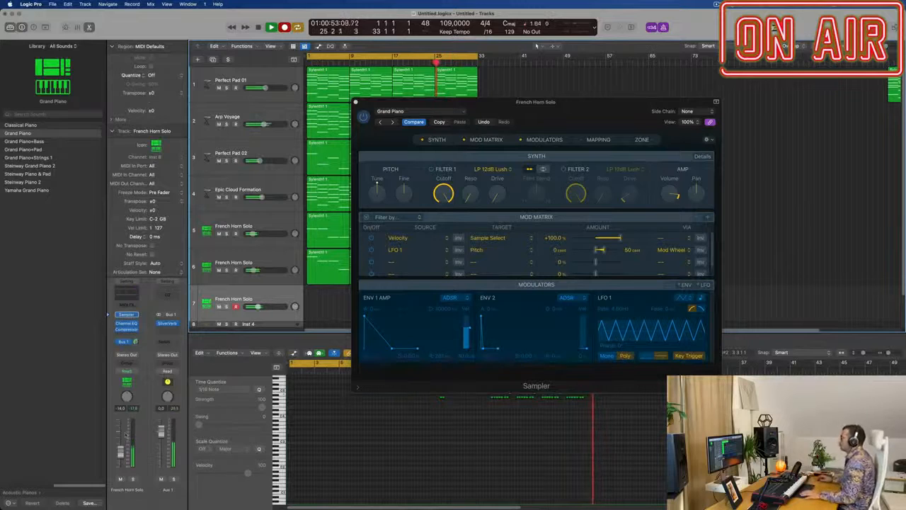
{"action": "left_click_drag", "start_coordinate": [609, 103], "coordinate": [847, 99]}
{"action": "key", "text": "space"}
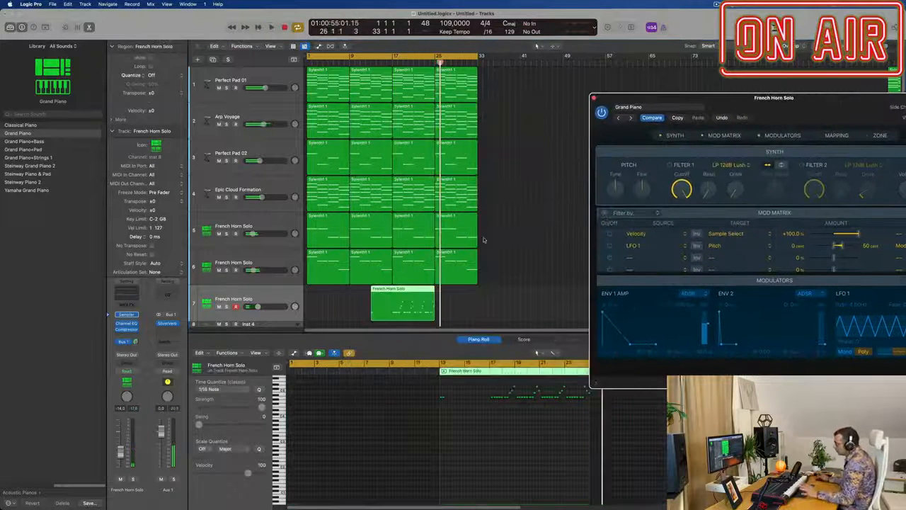
Step: Split the recorded piano region at bar 17, delete the earlier part, and move the remaining eight bars to bar 1
{"action": "left_click", "coordinate": [388, 290]}
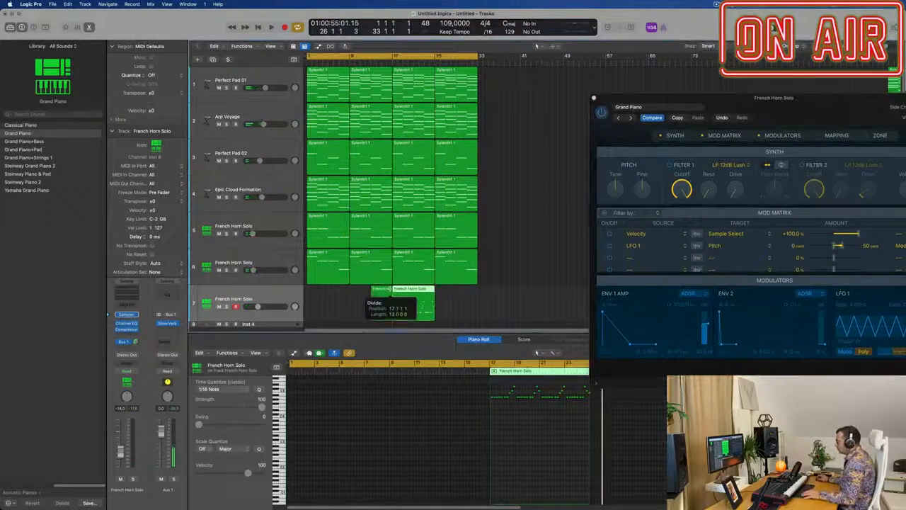
{"action": "key", "text": "Delete"}
{"action": "left_click_drag", "start_coordinate": [419, 291], "coordinate": [328, 296]}
{"action": "scroll", "coordinate": [330, 448], "scroll_direction": "up", "scroll_amount": 3}
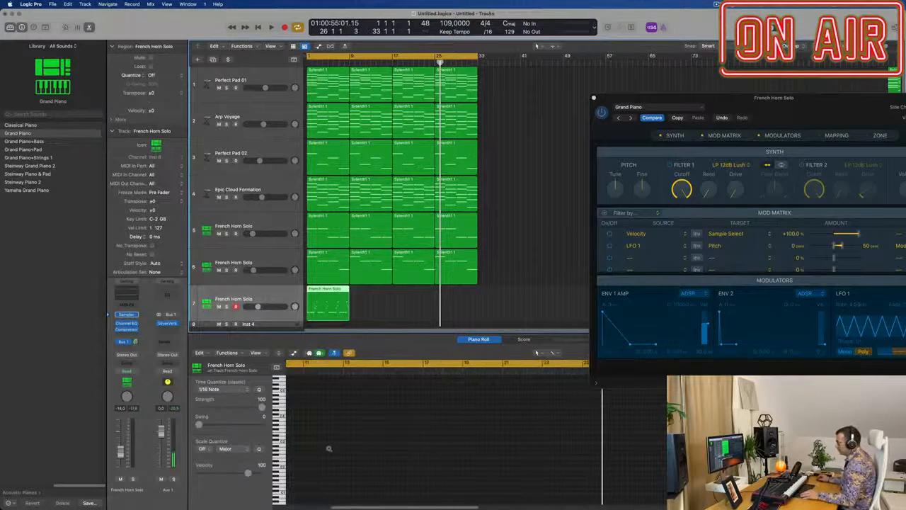
{"action": "scroll", "coordinate": [363, 382], "scroll_direction": "left", "scroll_amount": 4}
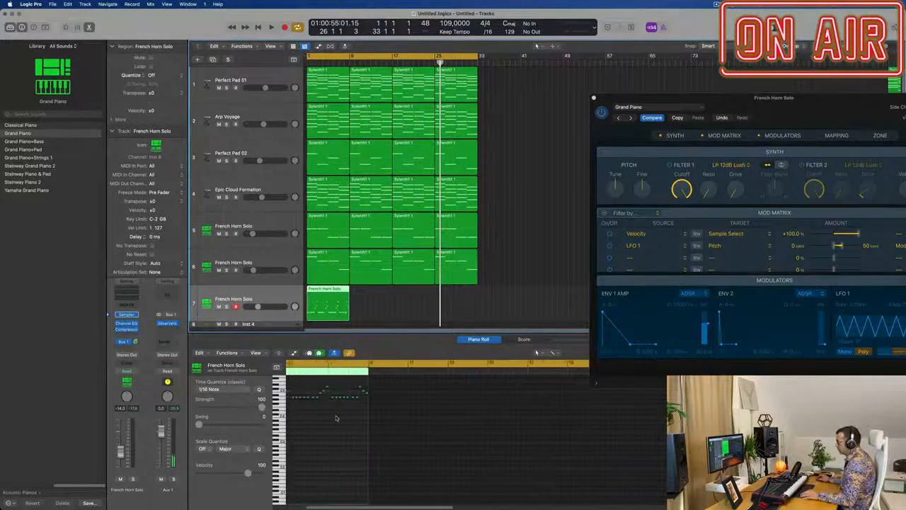
Step: Play the piano region from the start and examine its notes in the Piano Roll
{"action": "scroll", "coordinate": [337, 418], "scroll_direction": "up", "scroll_amount": 3}
{"action": "scroll", "coordinate": [352, 413], "scroll_direction": "left", "scroll_amount": 4}
{"action": "scroll", "coordinate": [353, 413], "scroll_direction": "up", "scroll_amount": 3}
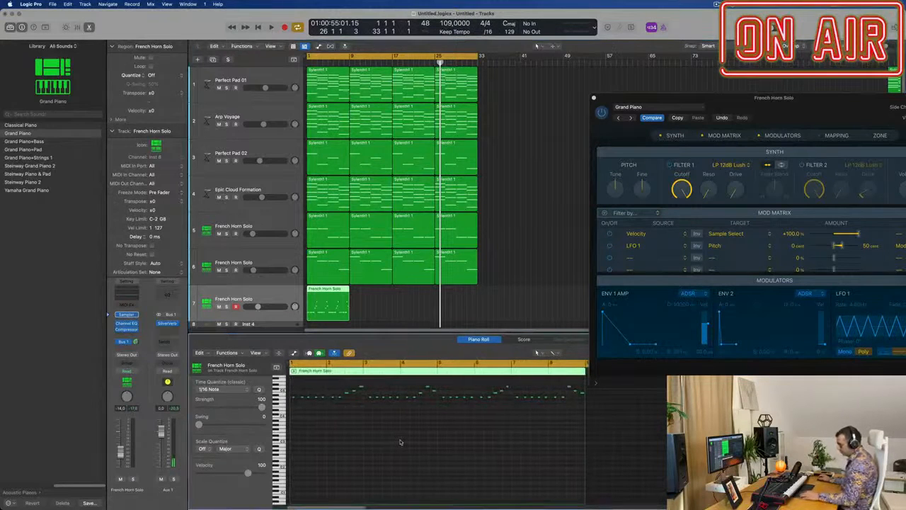
{"action": "key", "text": "Return"}
{"action": "key", "text": "space"}
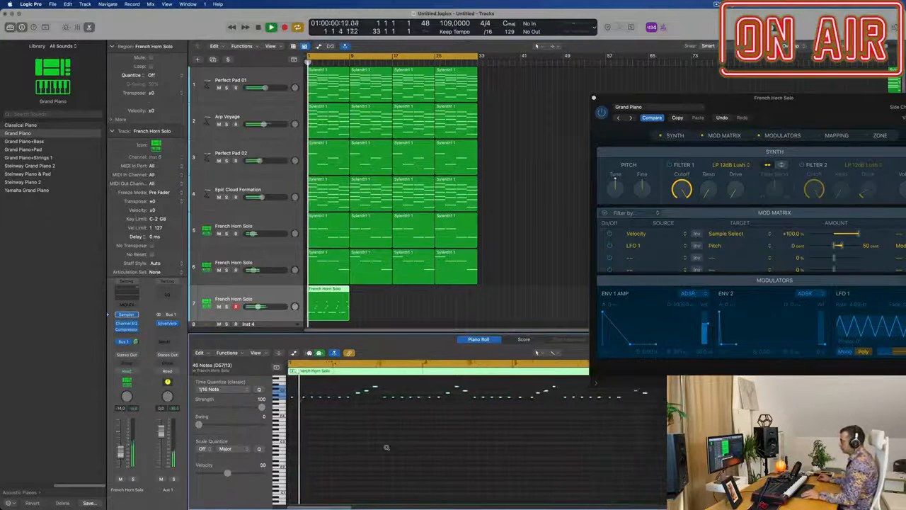
{"action": "scroll", "coordinate": [391, 447], "scroll_direction": "up", "scroll_amount": 2}
{"action": "scroll", "coordinate": [393, 445], "scroll_direction": "up", "scroll_amount": 2}
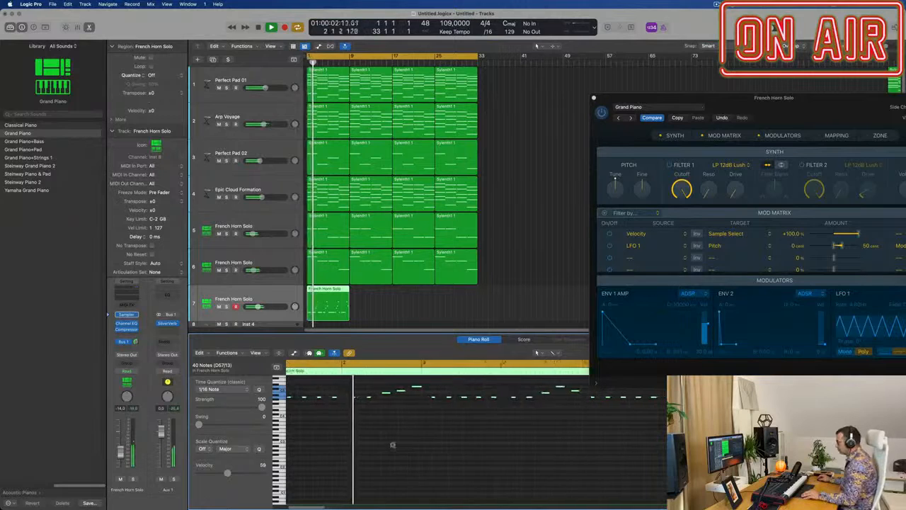
{"action": "scroll", "coordinate": [395, 445], "scroll_direction": "left", "scroll_amount": 2}
{"action": "scroll", "coordinate": [397, 445], "scroll_direction": "down", "scroll_amount": 1}
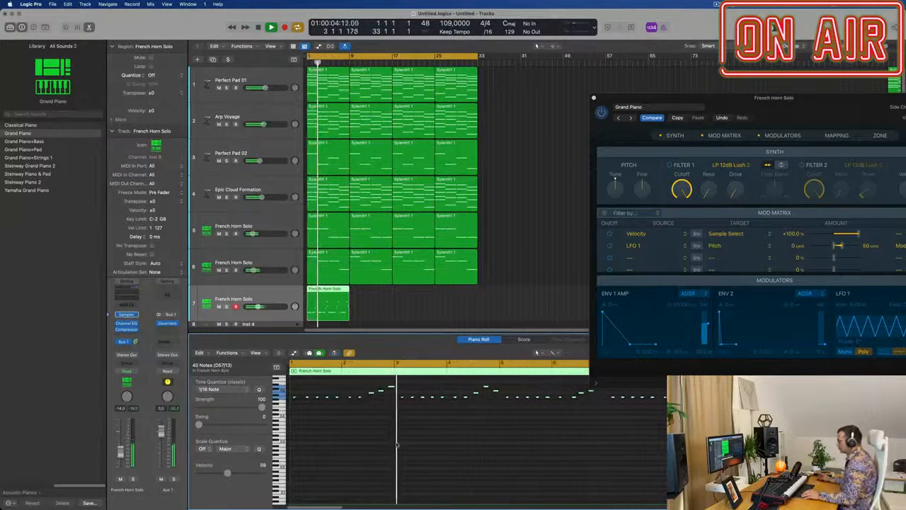
{"action": "key", "text": "Return"}
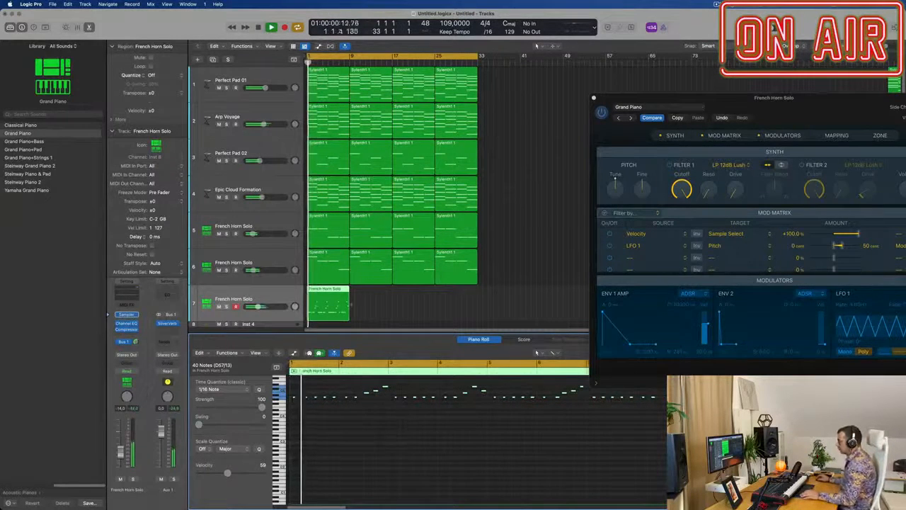
Step: Show the Note Velocity lane for the piano region and even out the velocities of the notes in the opening two bars
{"action": "key", "text": "a"}
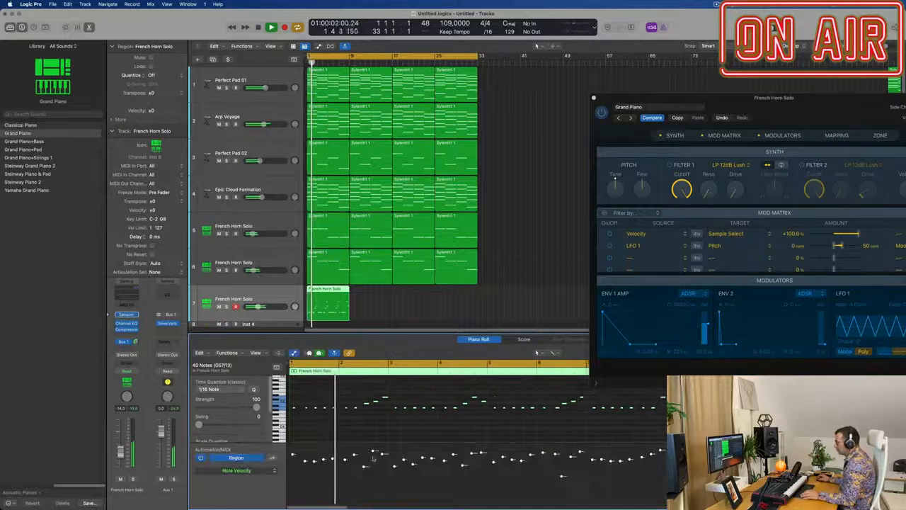
{"action": "left_click_drag", "start_coordinate": [305, 463], "coordinate": [306, 459]}
{"action": "left_click", "coordinate": [305, 473]}
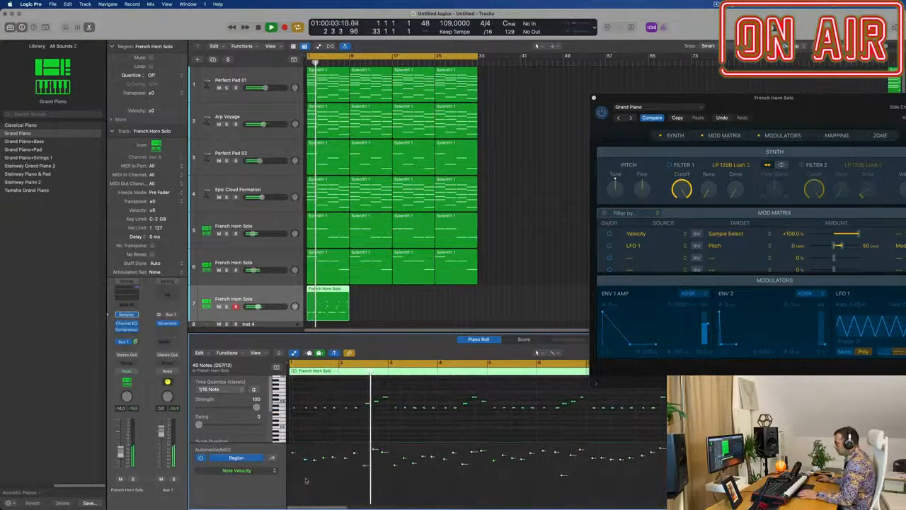
{"action": "left_click_drag", "start_coordinate": [302, 455], "coordinate": [347, 455]}
{"action": "key", "text": "space"}
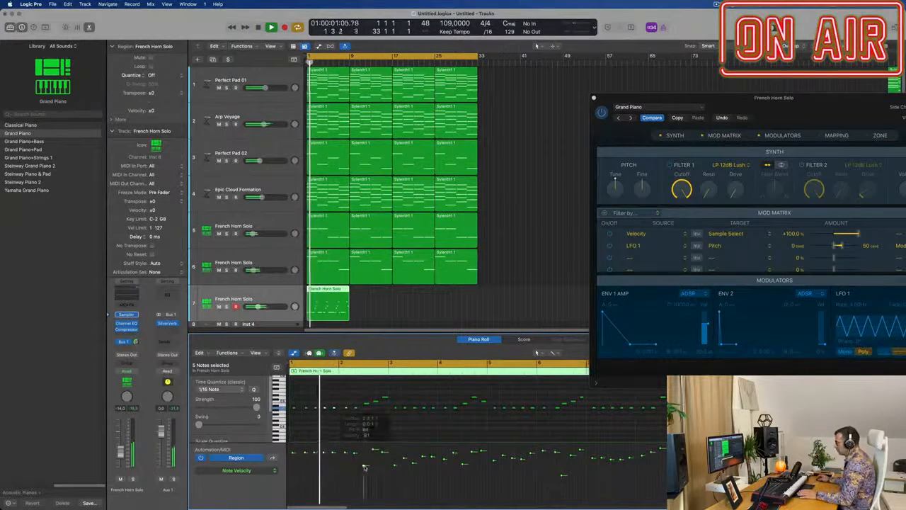
{"action": "left_click_drag", "start_coordinate": [364, 467], "coordinate": [364, 454]}
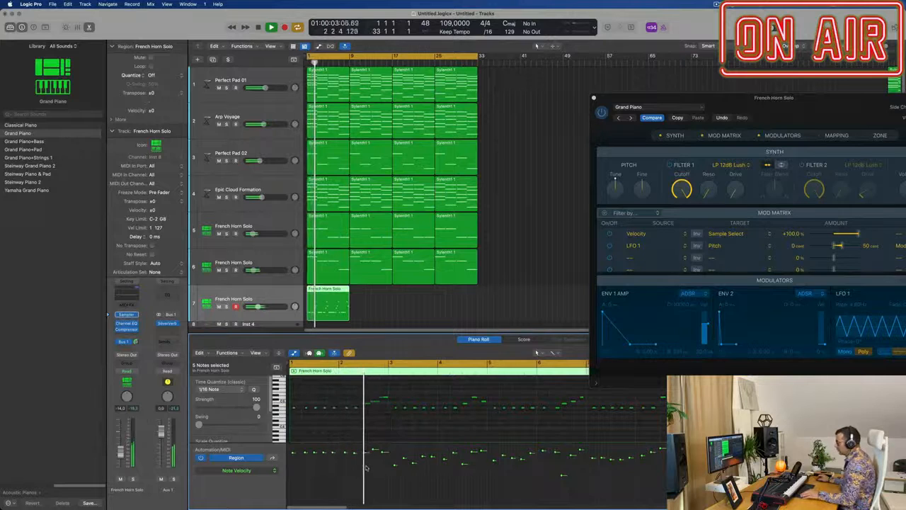
Step: Listen to the piano opening again and level the velocities of all the notes in the eight-bar piano region
{"action": "scroll", "coordinate": [366, 468], "scroll_direction": "up", "scroll_amount": 5}
{"action": "scroll", "coordinate": [371, 414], "scroll_direction": "up", "scroll_amount": 3}
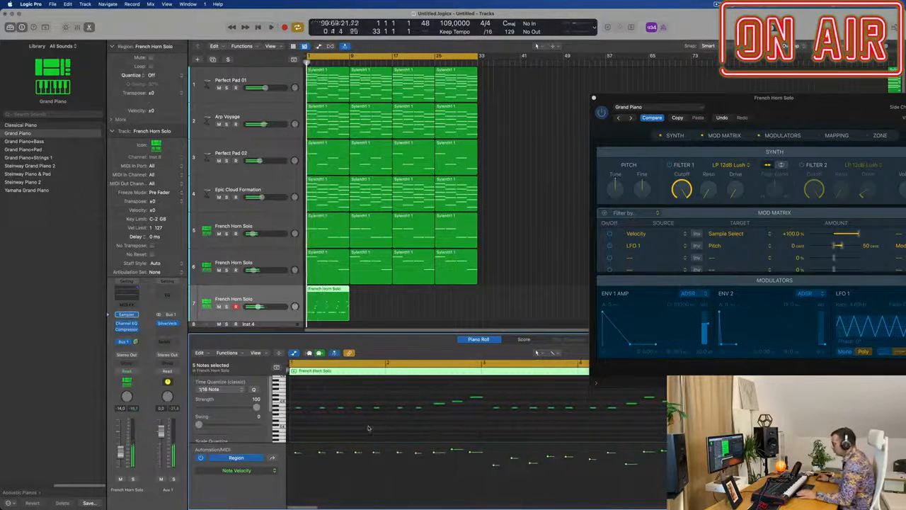
{"action": "key", "text": "Return"}
{"action": "key", "text": "Return"}
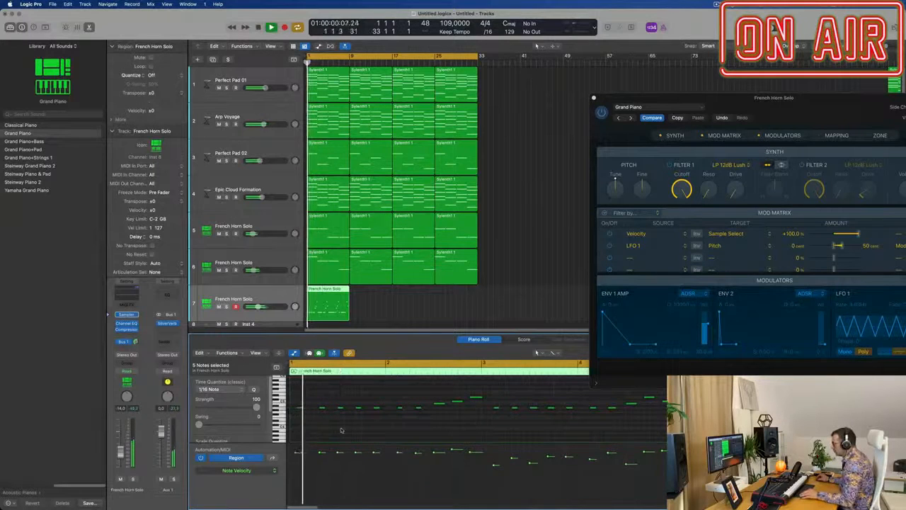
{"action": "key", "text": "Return"}
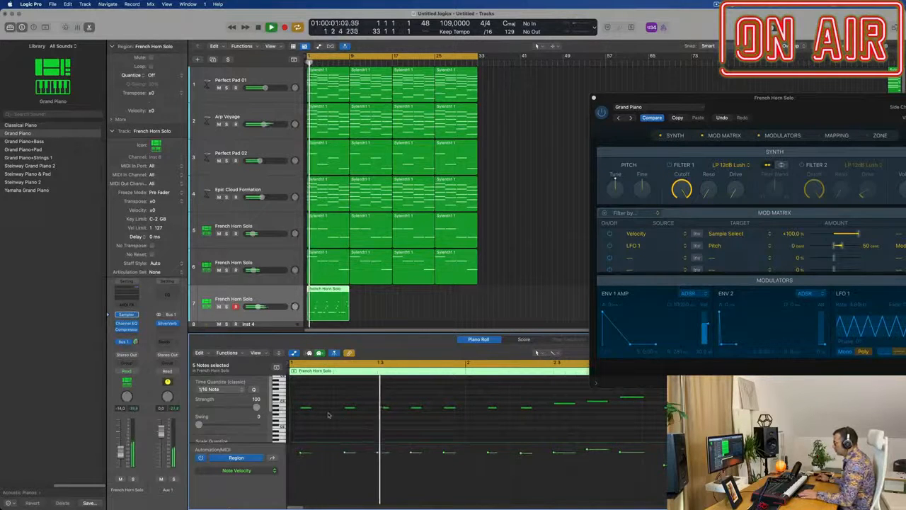
{"action": "scroll", "coordinate": [342, 426], "scroll_direction": "down", "scroll_amount": 1}
{"action": "key", "text": "super+Left"}
{"action": "key", "text": "super+Left"}
{"action": "key", "text": "super+Left"}
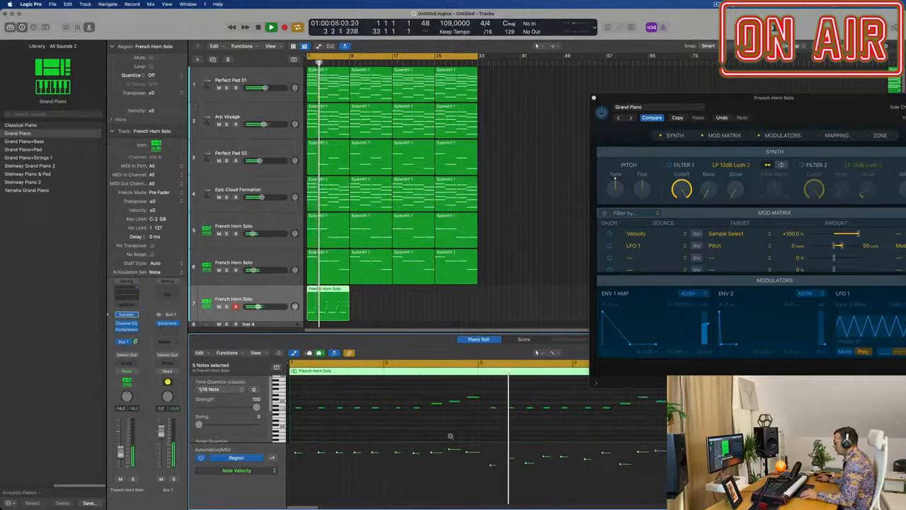
{"action": "key", "text": "super+Left"}
{"action": "key", "text": "super+Left"}
{"action": "key", "text": "super+Left"}
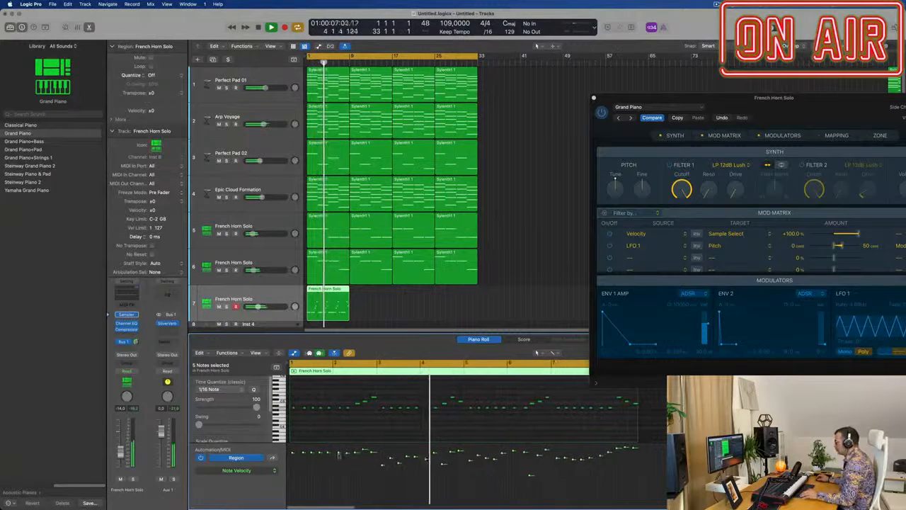
{"action": "left_click", "coordinate": [646, 449]}
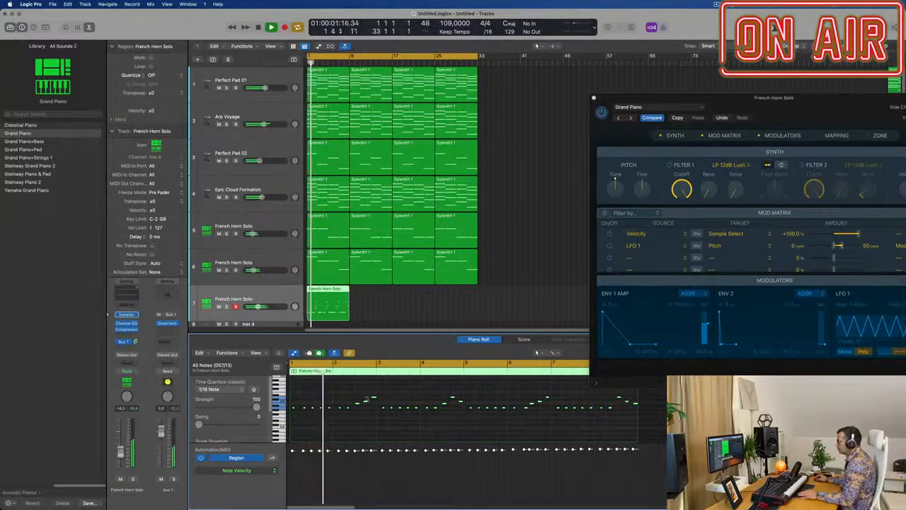
Step: Play through the levelled piano part and inspect its note pattern, especially the notes just before and after bar 6
{"action": "scroll", "coordinate": [368, 435], "scroll_direction": "up", "scroll_amount": 4}
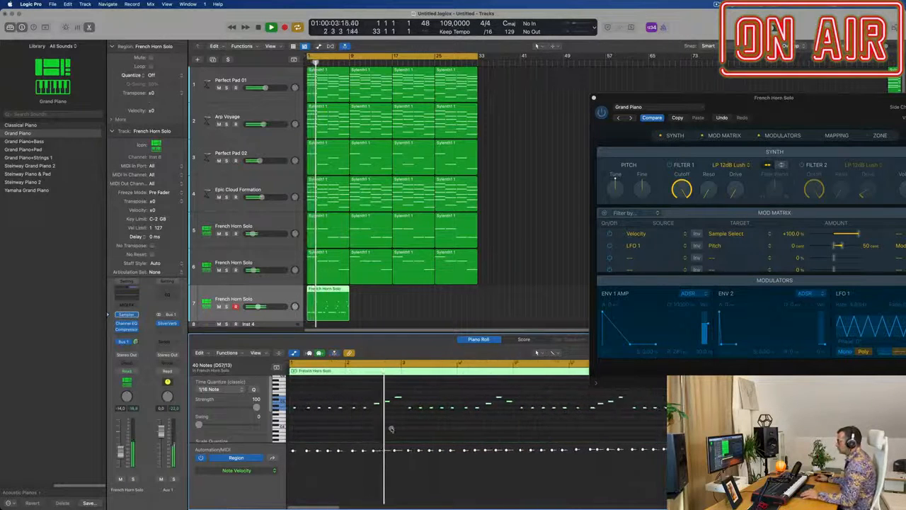
{"action": "scroll", "coordinate": [391, 429], "scroll_direction": "down", "scroll_amount": 1}
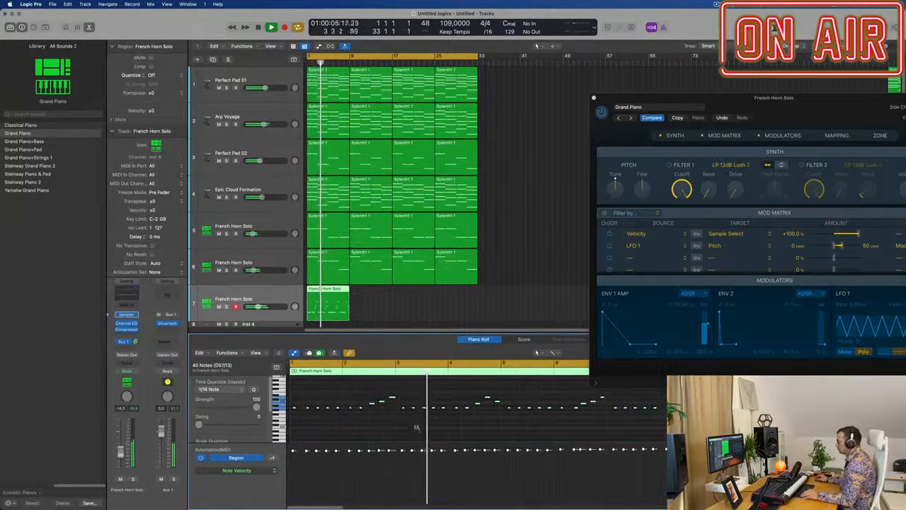
{"action": "scroll", "coordinate": [416, 428], "scroll_direction": "down", "scroll_amount": 2}
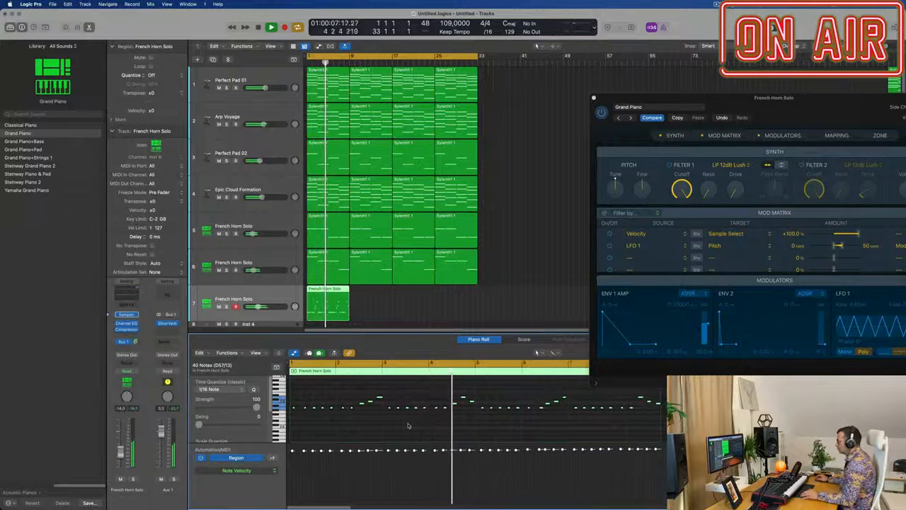
{"action": "scroll", "coordinate": [407, 425], "scroll_direction": "down", "scroll_amount": 1}
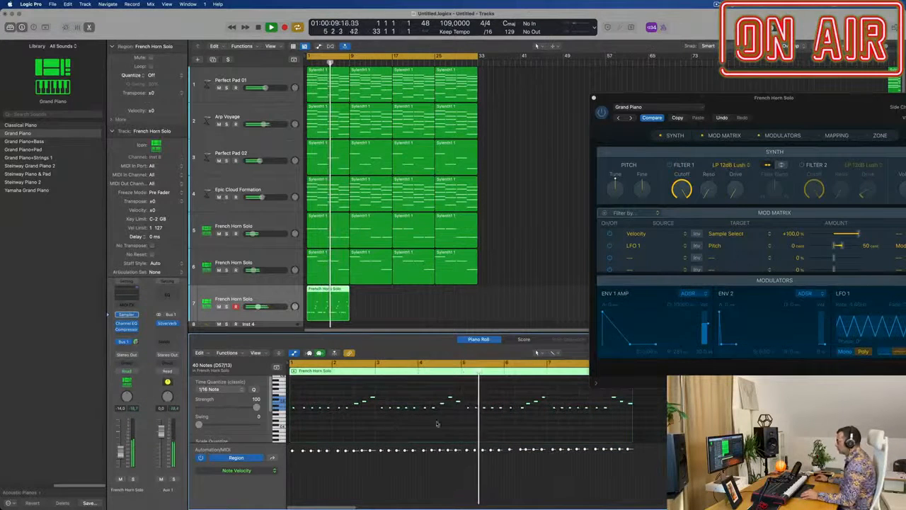
{"action": "scroll", "coordinate": [532, 427], "scroll_direction": "up", "scroll_amount": 4}
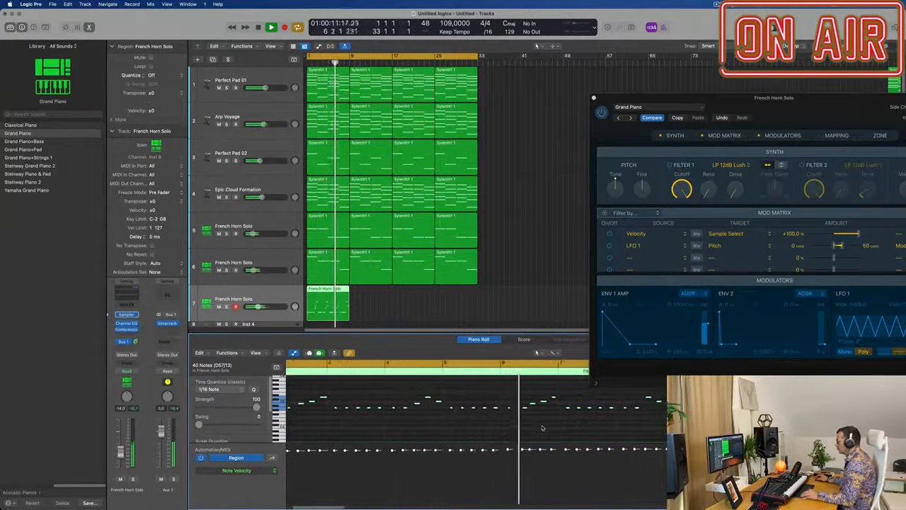
{"action": "scroll", "coordinate": [543, 428], "scroll_direction": "up", "scroll_amount": 3}
{"action": "left_click", "coordinate": [518, 410]}
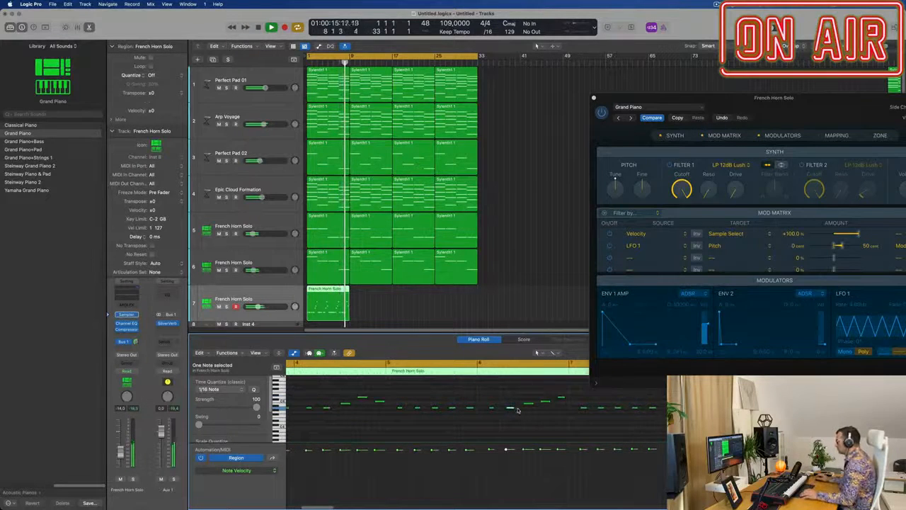
{"action": "scroll", "coordinate": [517, 404], "scroll_direction": "down", "scroll_amount": 7}
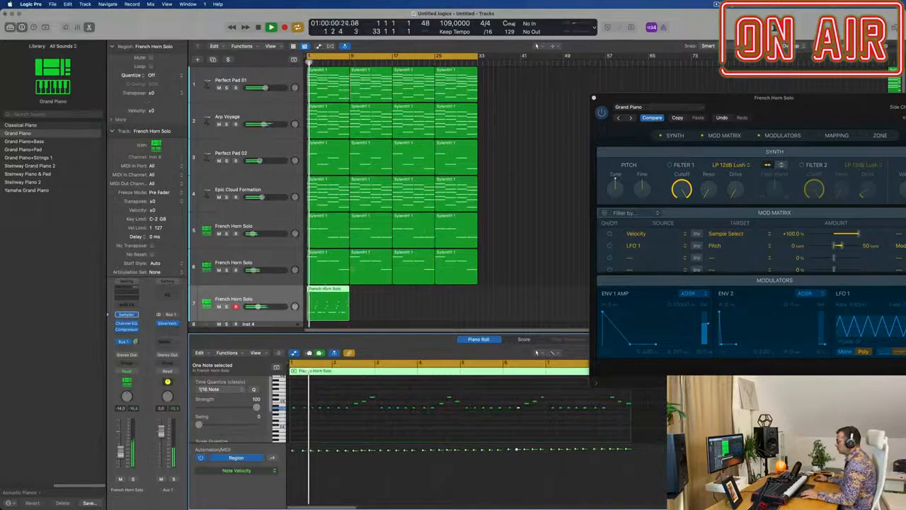
Step: Split the piano region at bar 5, delete the first four bars, and move the remaining four-bar region to bar 1
{"action": "double_click", "coordinate": [327, 289], "text": "super"}
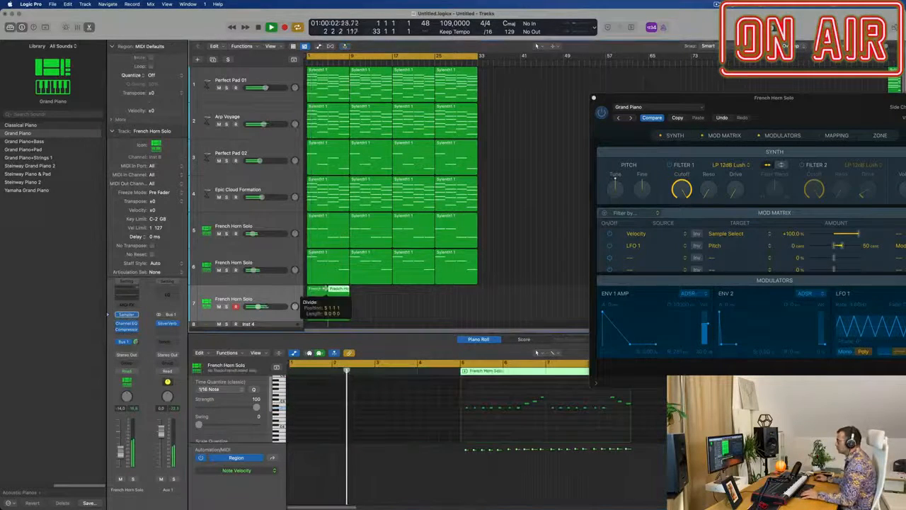
{"action": "left_click", "coordinate": [317, 291]}
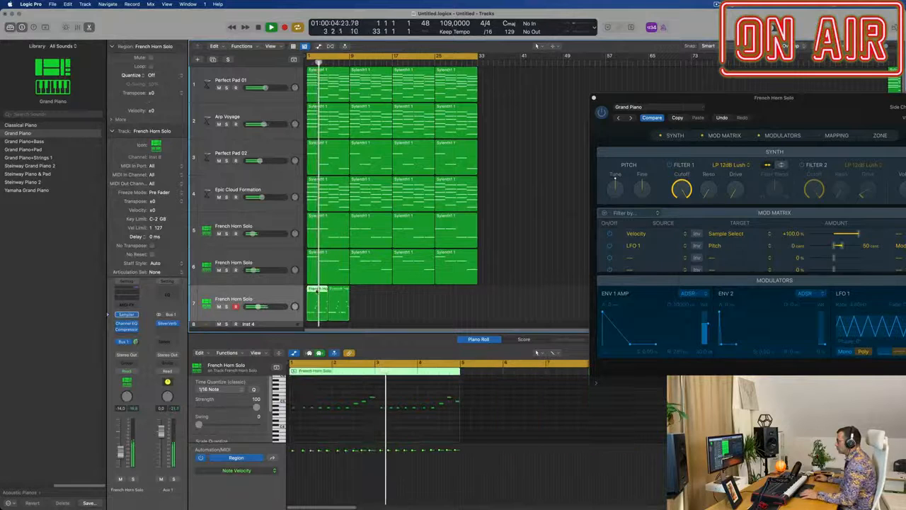
{"action": "key", "text": "Delete"}
{"action": "key", "text": "Return"}
{"action": "left_click_drag", "start_coordinate": [340, 299], "coordinate": [319, 299]}
{"action": "key", "text": "space"}
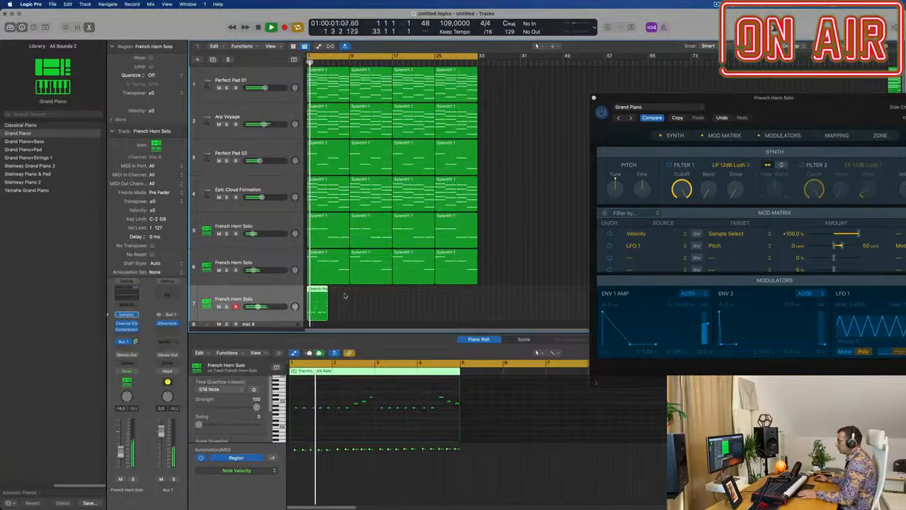
Step: Repeat the four-bar piano region seven times so it fills bars 1 to 33, and show the Smart Controls
{"action": "scroll", "coordinate": [349, 434], "scroll_direction": "up", "scroll_amount": 8}
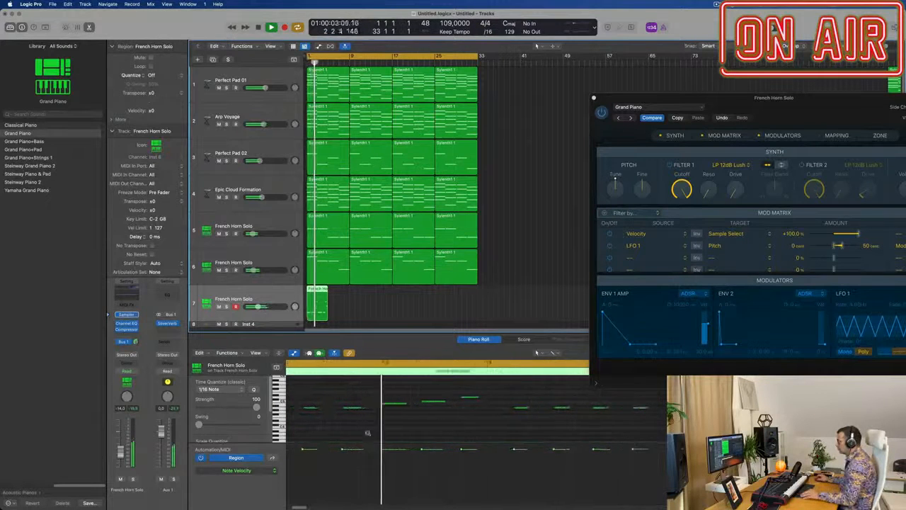
{"action": "scroll", "coordinate": [368, 432], "scroll_direction": "down", "scroll_amount": 3}
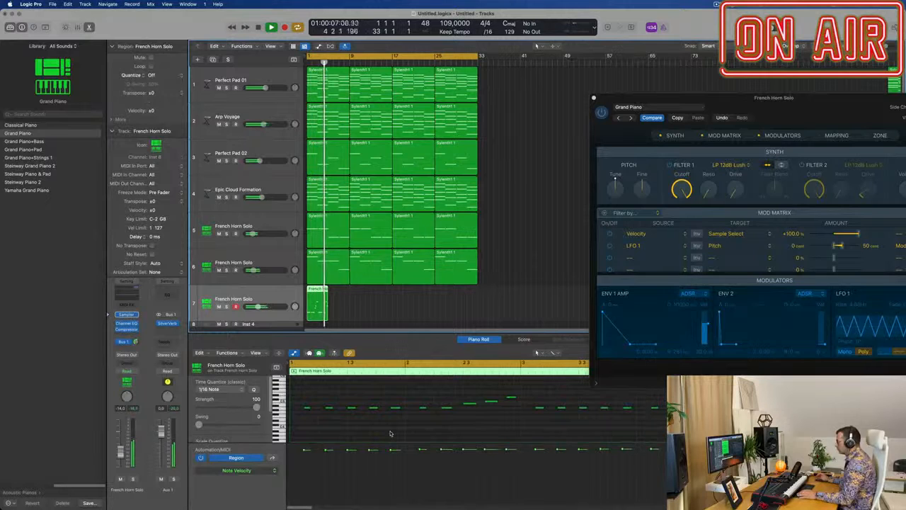
{"action": "key", "text": "space"}
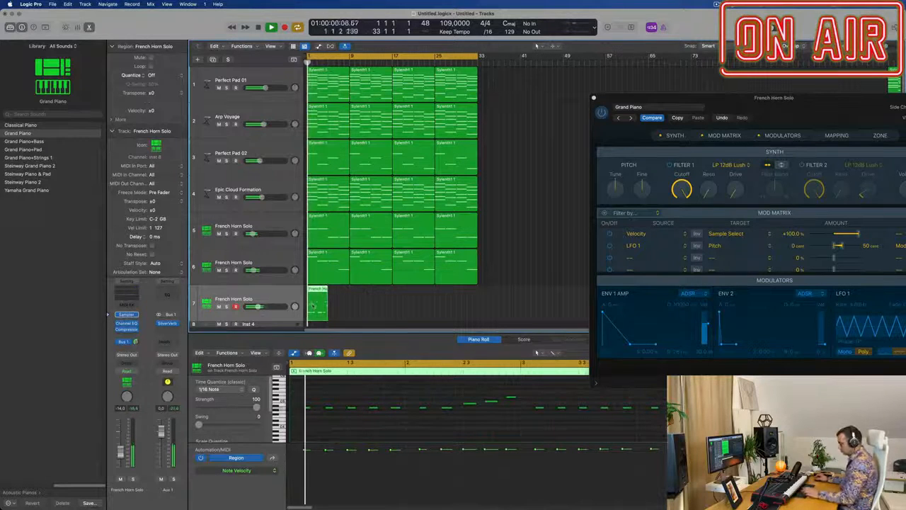
{"action": "key", "text": "super+r"}
{"action": "key", "text": "super+r"}
{"action": "key", "text": "super+r"}
{"action": "key", "text": "super+r"}
{"action": "key", "text": "super+r"}
{"action": "key", "text": "super+r"}
{"action": "key", "text": "super+r"}
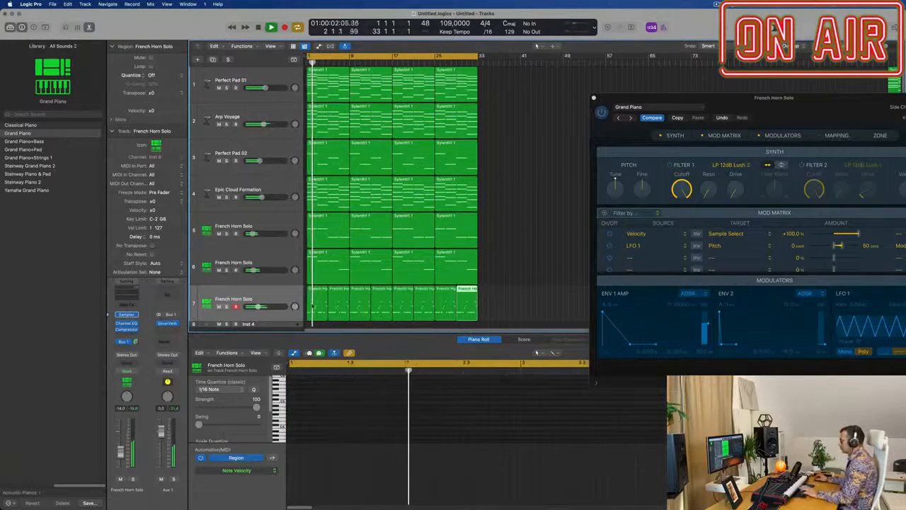
{"action": "key", "text": "b"}
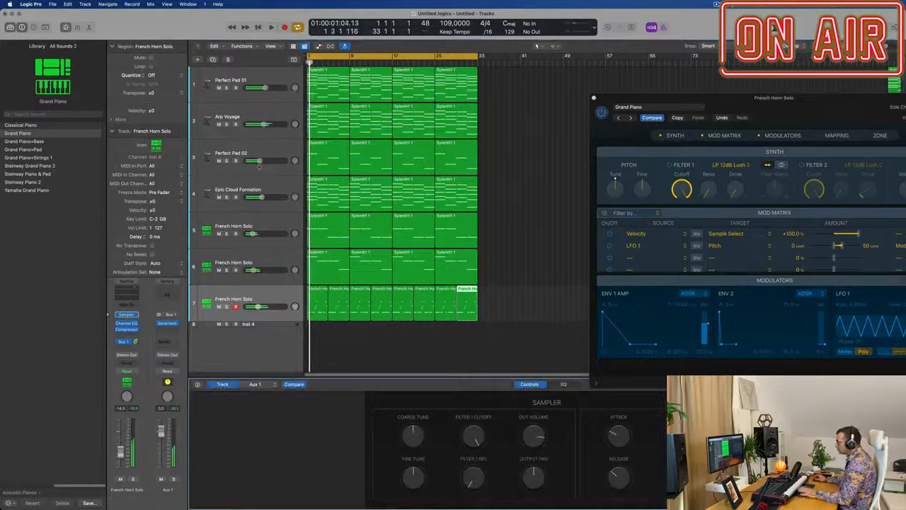
Step: Mute the Epic Cloud Formation track and select the piano track, track 7
{"action": "left_click", "coordinate": [219, 197]}
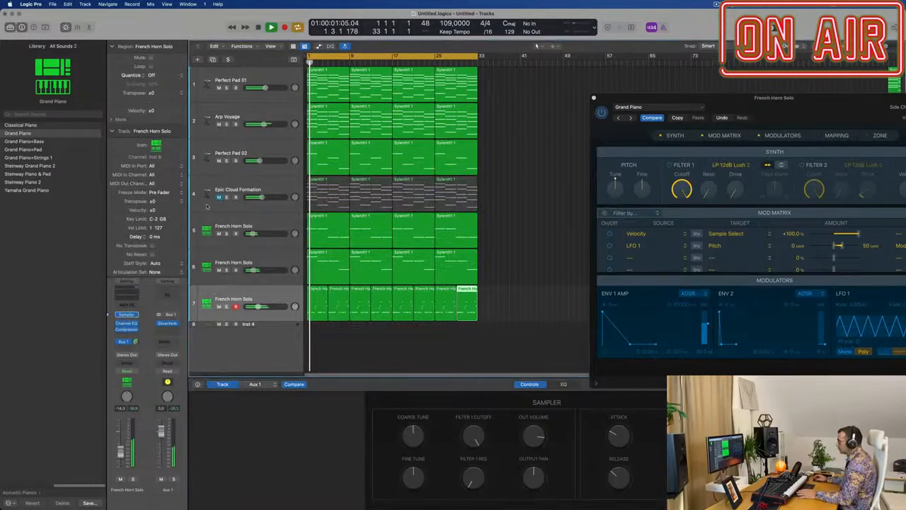
{"action": "left_click", "coordinate": [263, 186]}
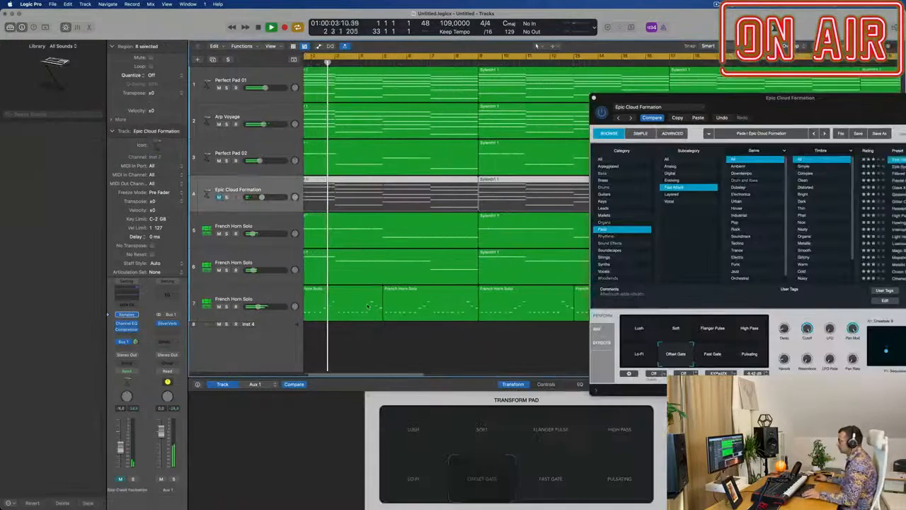
{"action": "scroll", "coordinate": [367, 306], "scroll_direction": "down", "scroll_amount": 2}
{"action": "scroll", "coordinate": [368, 306], "scroll_direction": "down", "scroll_amount": 5}
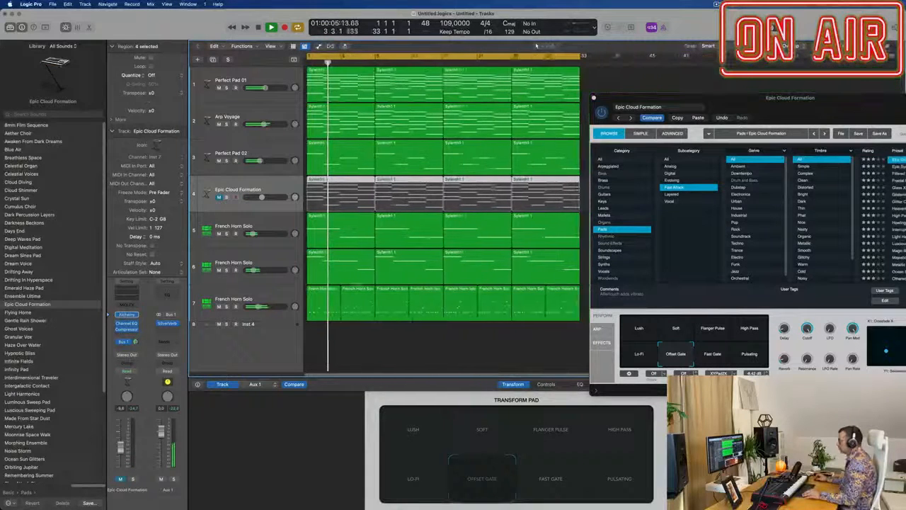
{"action": "scroll", "coordinate": [367, 306], "scroll_direction": "down", "scroll_amount": 1}
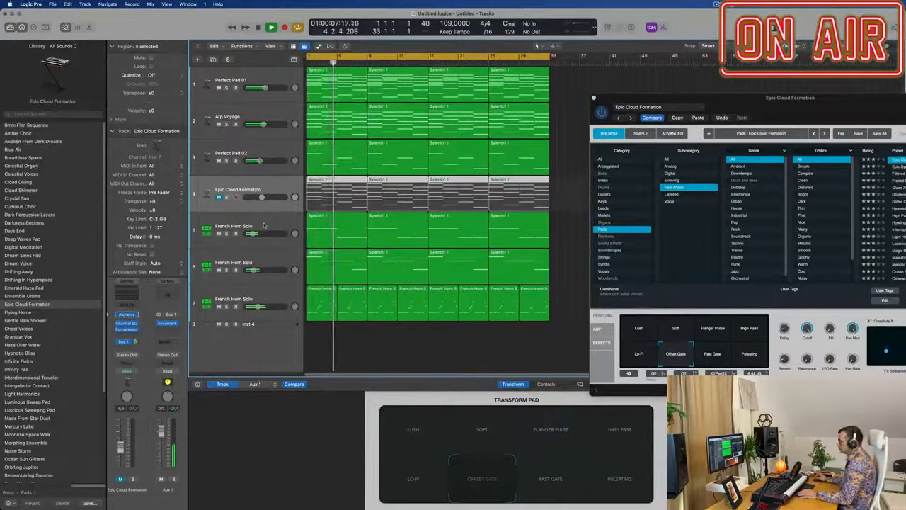
{"action": "left_click", "coordinate": [208, 313]}
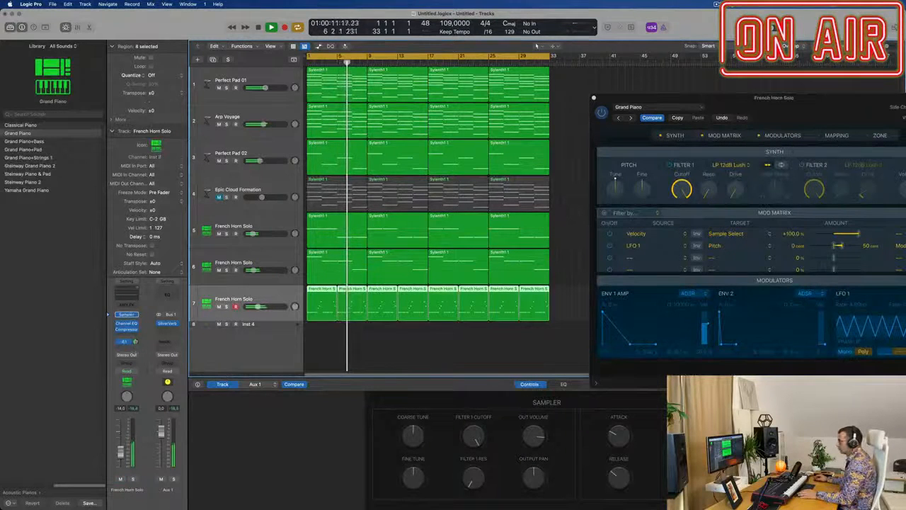
Step: Add a second send, routed to Bus 2, on the piano track below its existing Bus 1 send
{"action": "left_click", "coordinate": [127, 347]}
{"action": "mouse_move", "coordinate": [124, 358]}
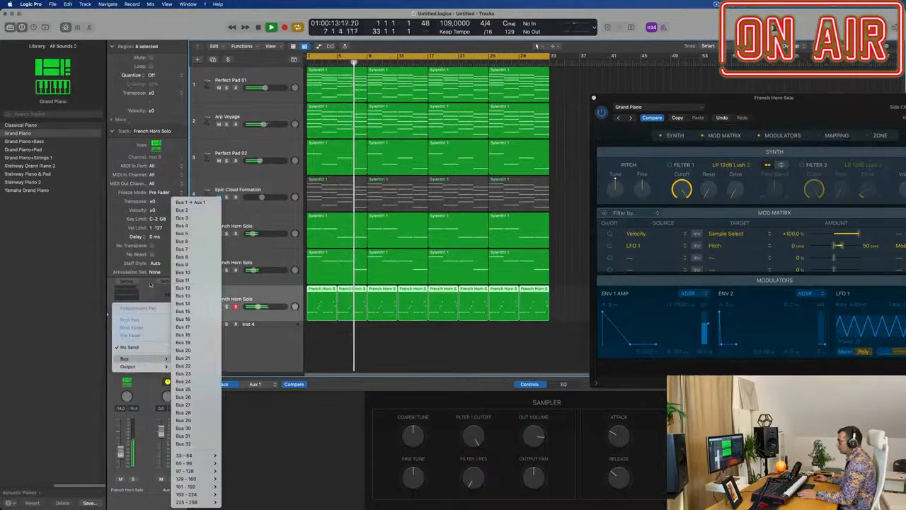
{"action": "left_click", "coordinate": [190, 202]}
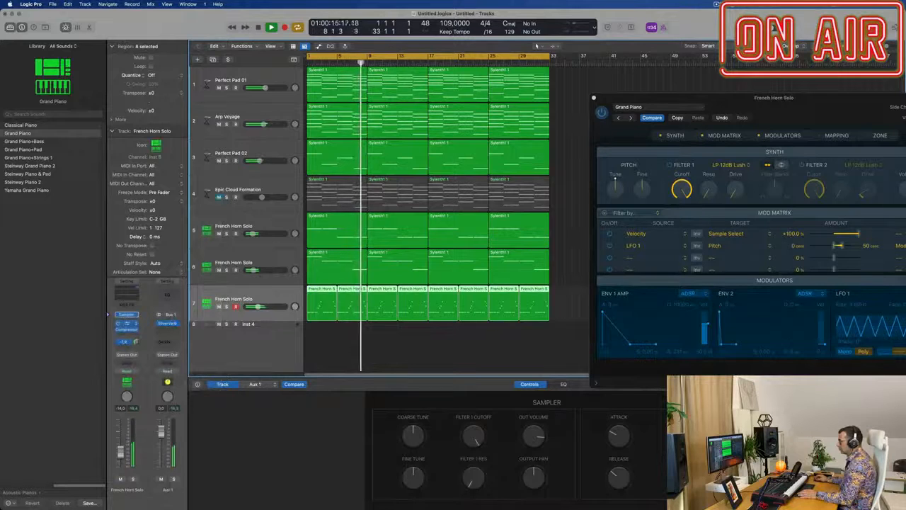
{"action": "left_click", "coordinate": [127, 344]}
{"action": "mouse_move", "coordinate": [125, 359]}
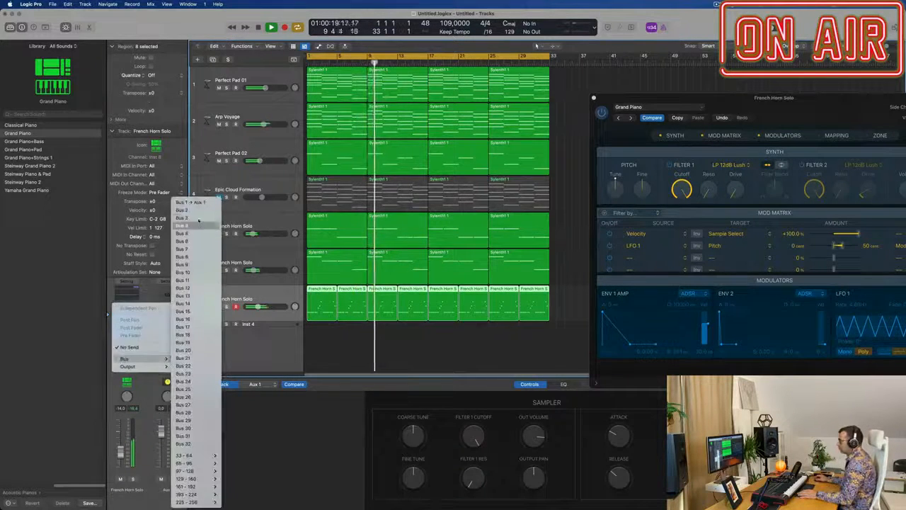
{"action": "left_click", "coordinate": [196, 225]}
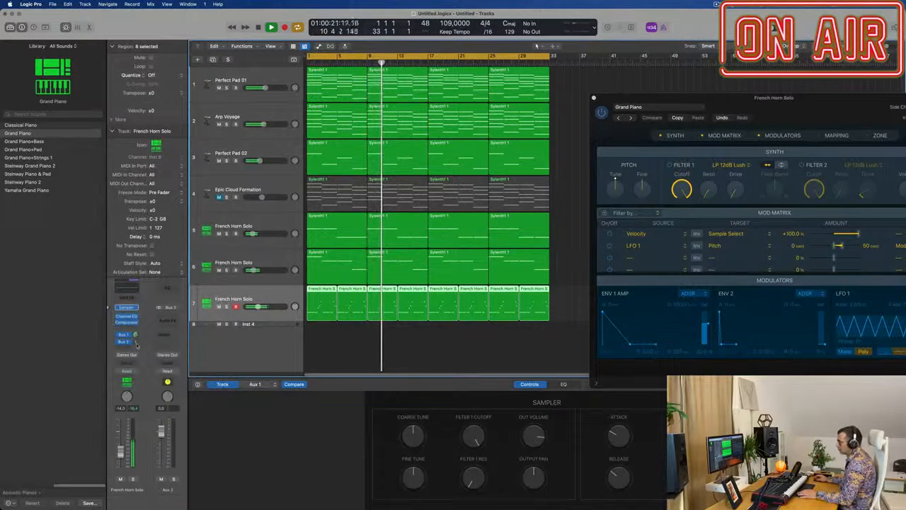
Step: Insert a Stereo Delay with its default settings on the Aux 2 channel and raise the piano track's Bus 2 send
{"action": "left_click", "coordinate": [173, 318]}
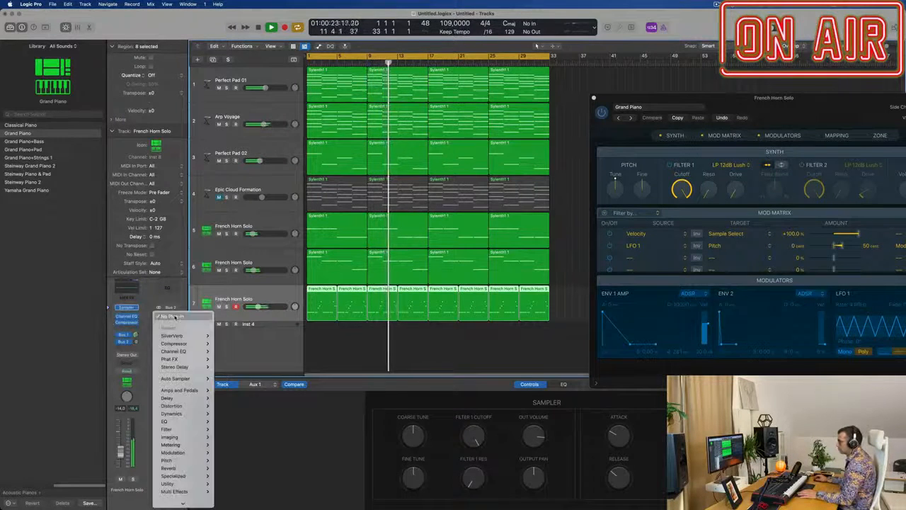
{"action": "mouse_move", "coordinate": [191, 398]}
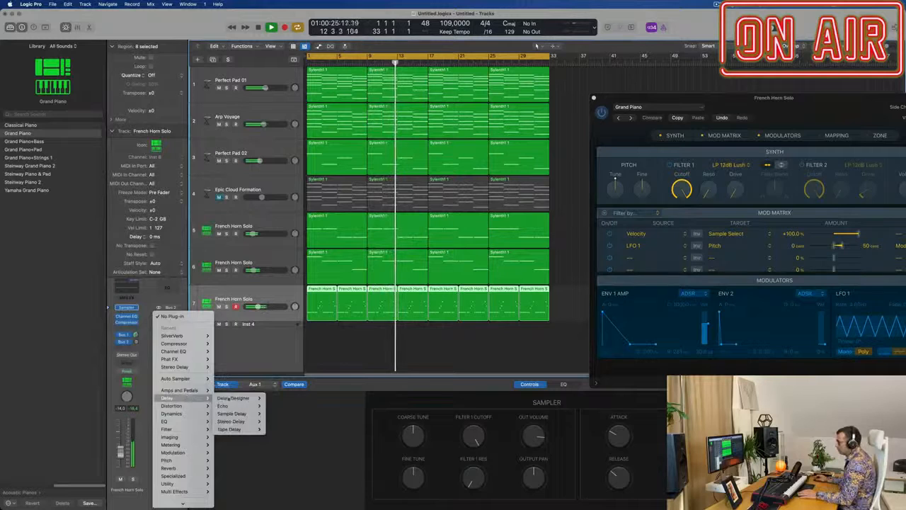
{"action": "mouse_move", "coordinate": [245, 422]}
{"action": "left_click", "coordinate": [277, 422]}
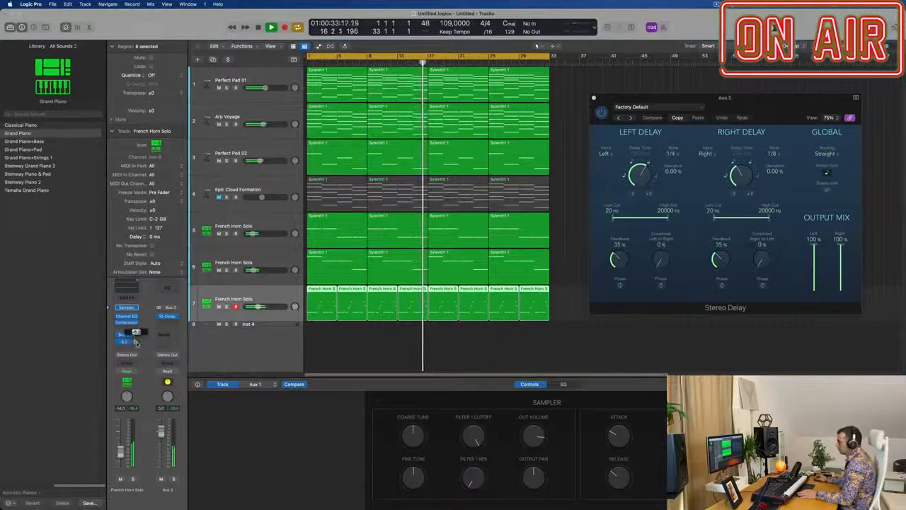
{"action": "left_click_drag", "start_coordinate": [736, 104], "coordinate": [696, 111]}
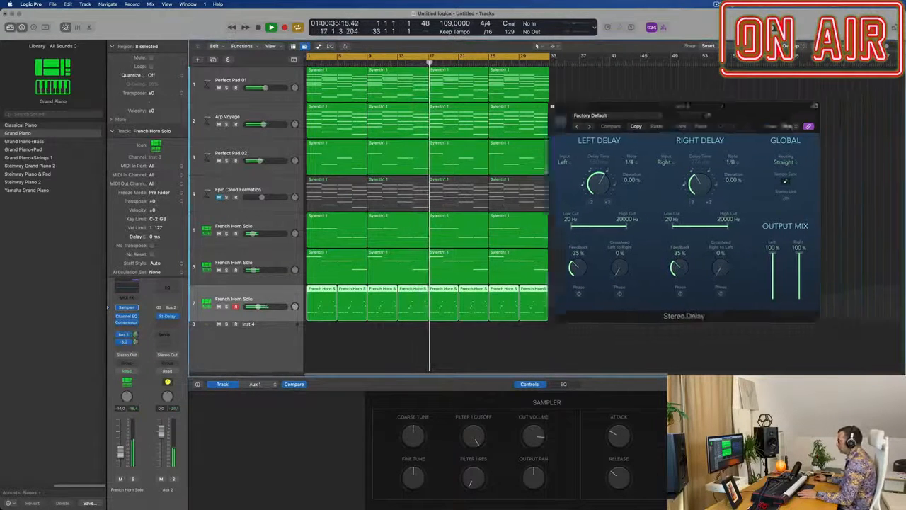
{"action": "left_click", "coordinate": [554, 107]}
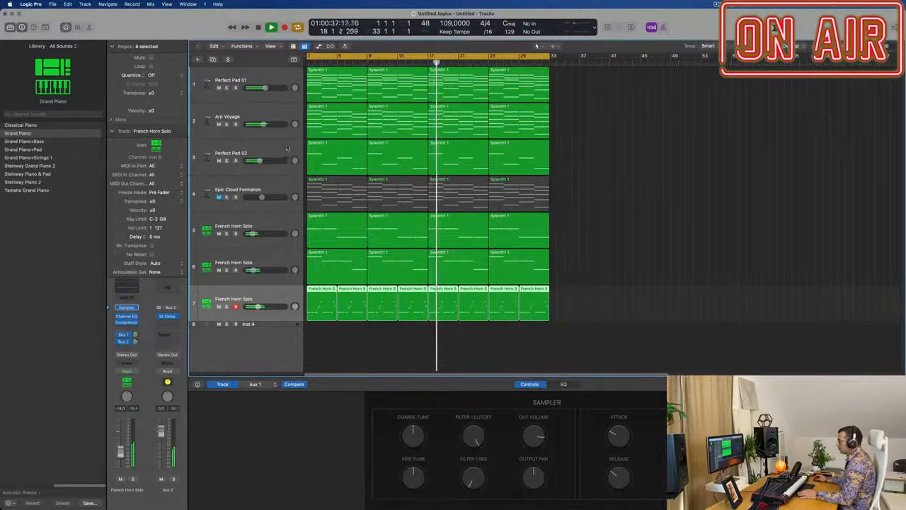
Step: Lower the Arp Voyage track's volume and check the Alchemy instrument on the Perfect Pad 01 track
{"action": "left_click", "coordinate": [280, 120]}
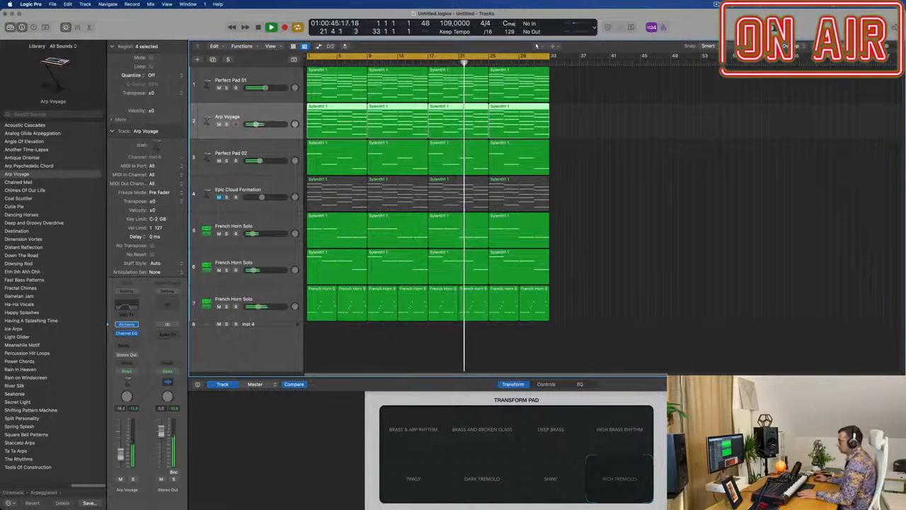
{"action": "key", "text": "Up"}
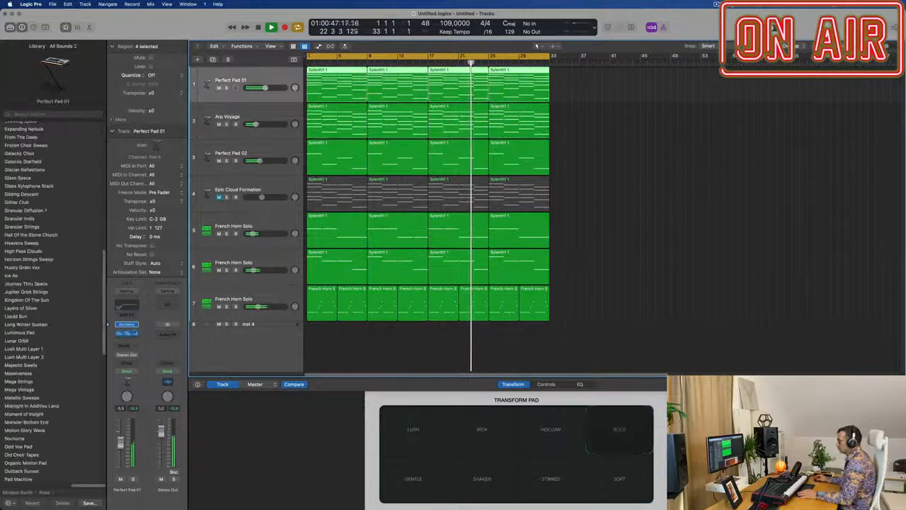
{"action": "left_click", "coordinate": [126, 324]}
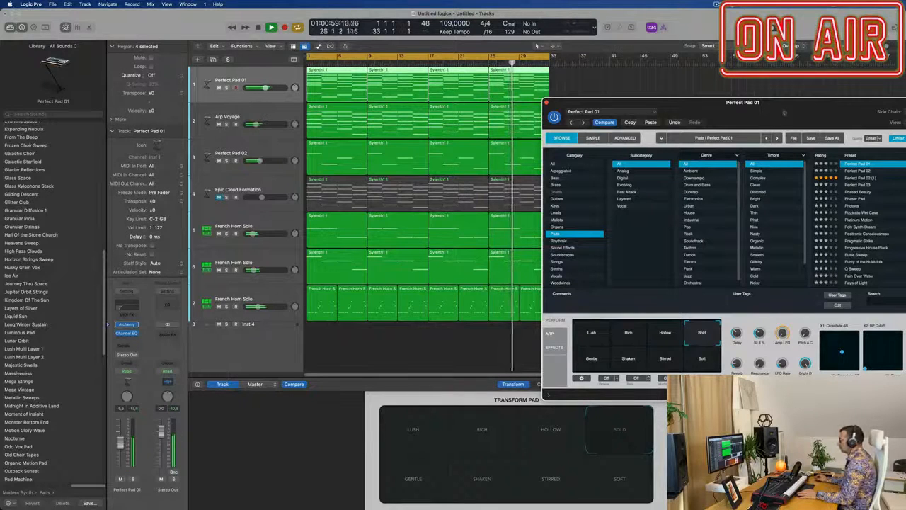
{"action": "left_click_drag", "start_coordinate": [784, 112], "coordinate": [623, 59]}
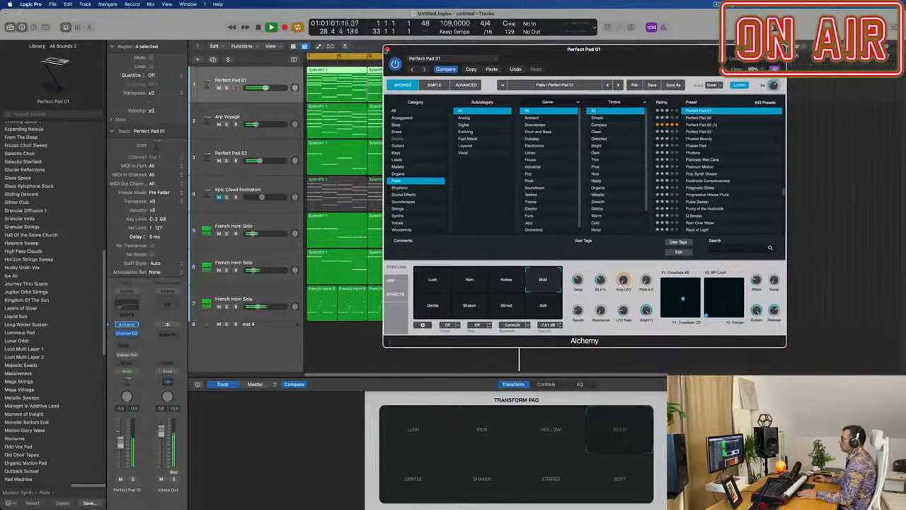
{"action": "left_click", "coordinate": [387, 50]}
Step: Select the piano track, track 7, and open its repeated regions in the Piano Roll
{"action": "left_click", "coordinate": [616, 243]}
{"action": "key", "text": "super+Right"}
{"action": "key", "text": "super+Right"}
{"action": "key", "text": "super+Left"}
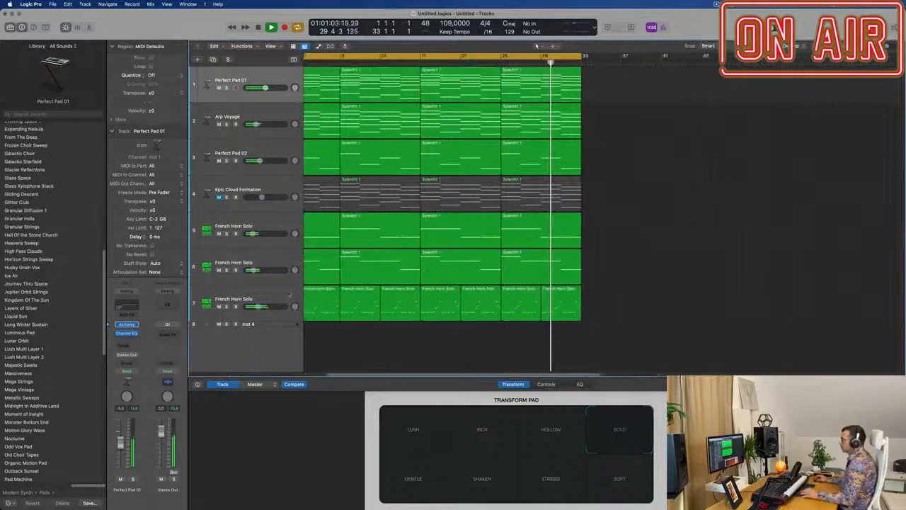
{"action": "left_click", "coordinate": [289, 294]}
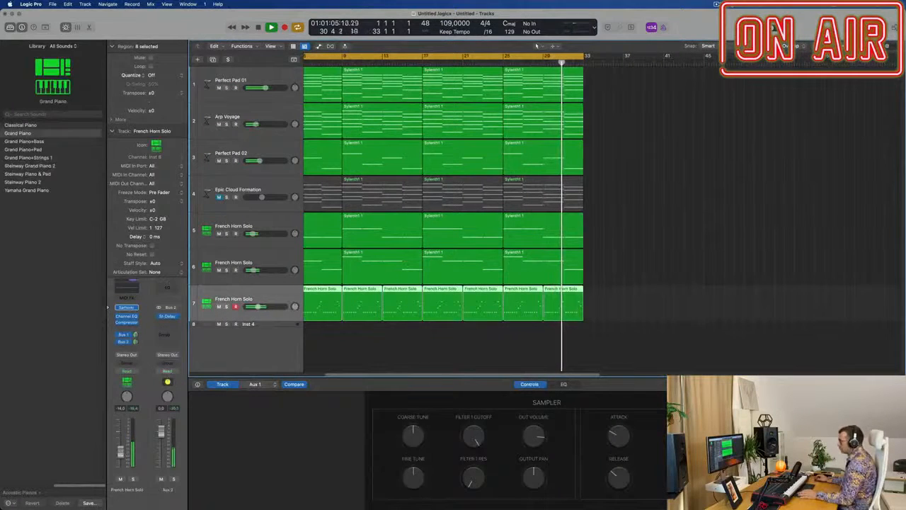
{"action": "scroll", "coordinate": [629, 309], "scroll_direction": "left", "scroll_amount": 1}
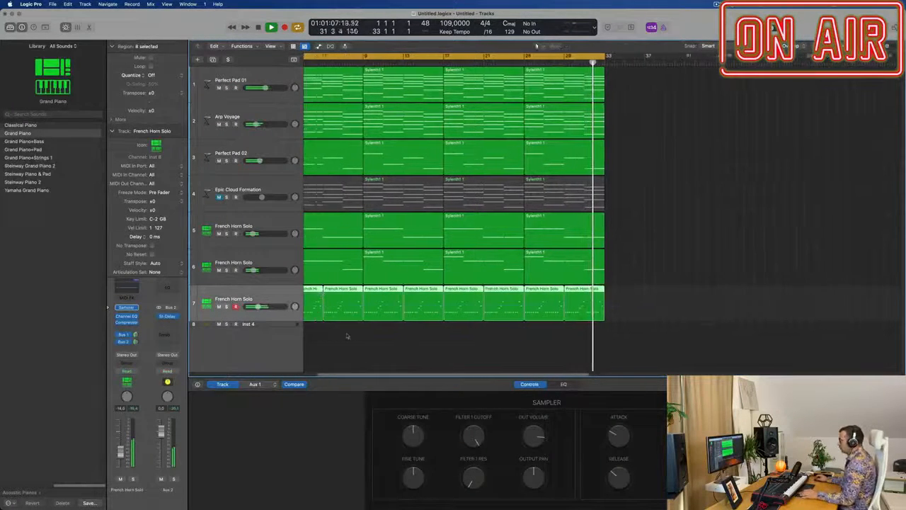
{"action": "scroll", "coordinate": [347, 336], "scroll_direction": "left", "scroll_amount": 1}
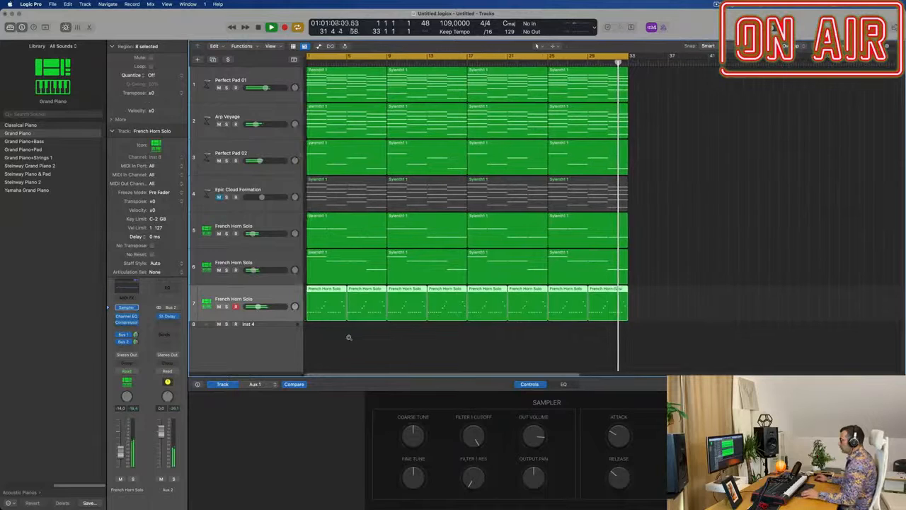
{"action": "double_click", "coordinate": [328, 290]}
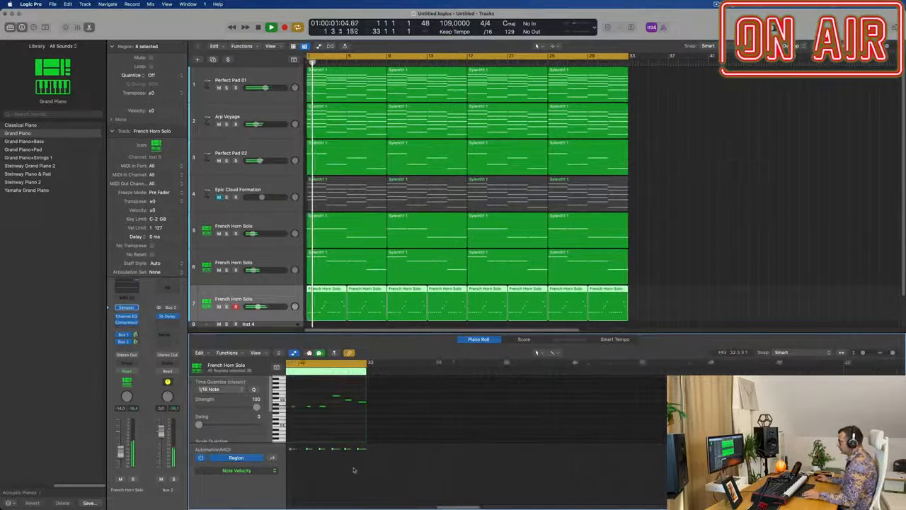
Step: Lower the velocities of the 20 notes in the first piano region and play it from bar 1
{"action": "scroll", "coordinate": [361, 470], "scroll_direction": "left", "scroll_amount": 1}
{"action": "scroll", "coordinate": [366, 468], "scroll_direction": "down", "scroll_amount": 2}
{"action": "scroll", "coordinate": [372, 465], "scroll_direction": "left", "scroll_amount": 8}
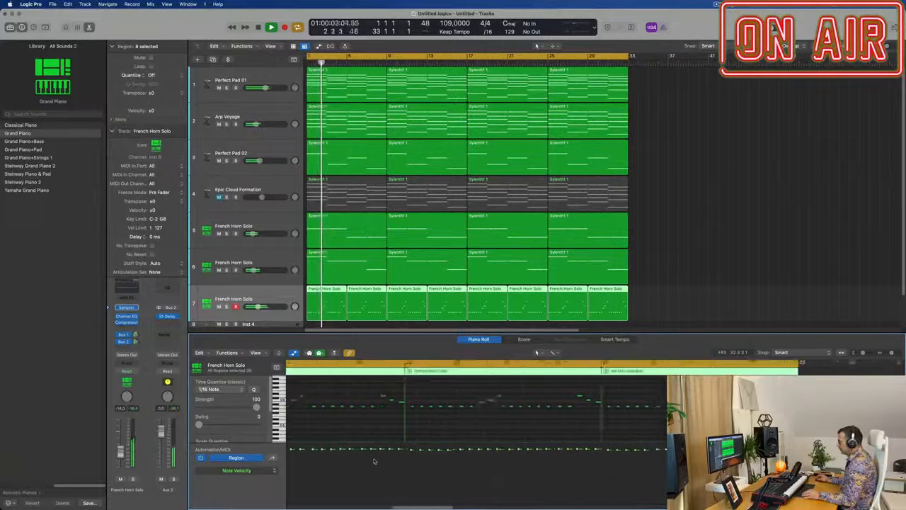
{"action": "scroll", "coordinate": [375, 465], "scroll_direction": "left", "scroll_amount": 3}
{"action": "scroll", "coordinate": [373, 469], "scroll_direction": "down", "scroll_amount": 3}
{"action": "scroll", "coordinate": [382, 469], "scroll_direction": "left", "scroll_amount": 2}
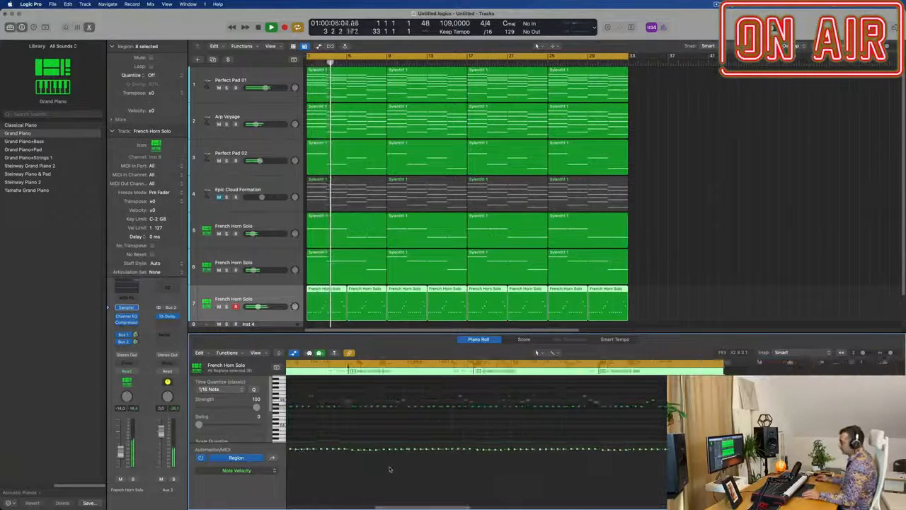
{"action": "scroll", "coordinate": [389, 470], "scroll_direction": "down", "scroll_amount": 5}
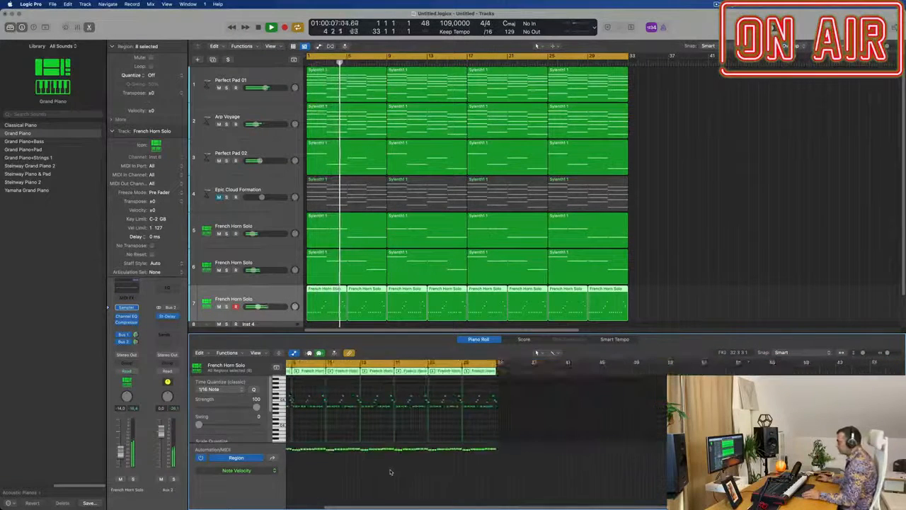
{"action": "scroll", "coordinate": [396, 470], "scroll_direction": "up", "scroll_amount": 3}
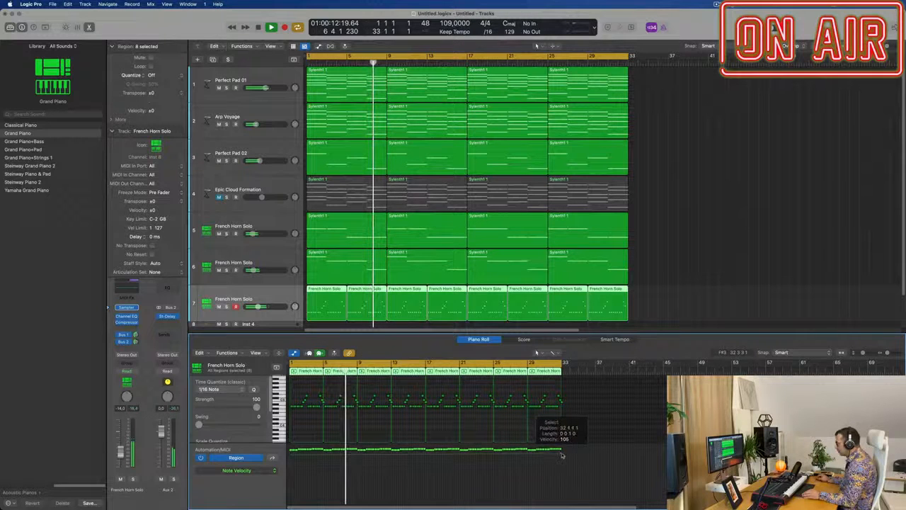
{"action": "left_click_drag", "start_coordinate": [563, 454], "coordinate": [564, 455]}
{"action": "key", "text": "space"}
Step: Shape the first piano region's note velocities into a gradual rise, raise the track's volume, and replay from bar 1
{"action": "key", "text": "space"}
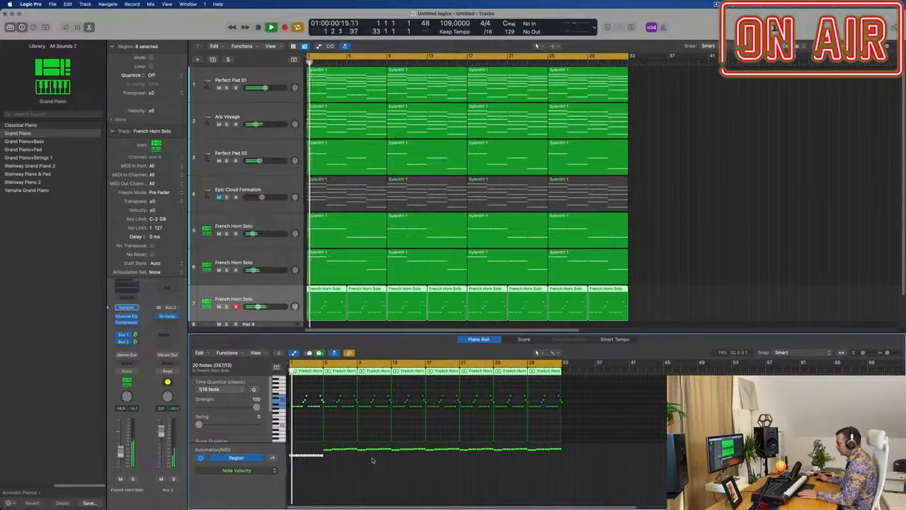
{"action": "left_click_drag", "start_coordinate": [290, 464], "coordinate": [323, 463]}
{"action": "key", "text": "space"}
{"action": "key", "text": "space"}
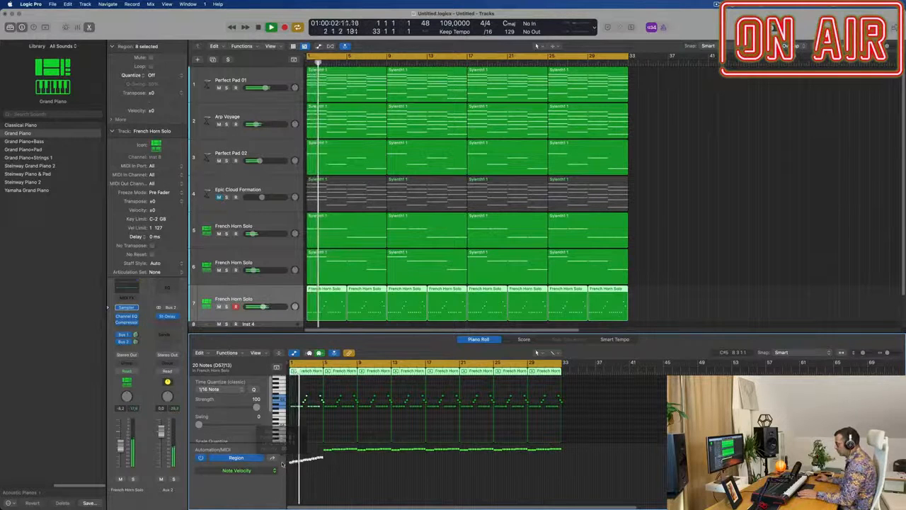
{"action": "scroll", "coordinate": [306, 481], "scroll_direction": "up", "scroll_amount": 3}
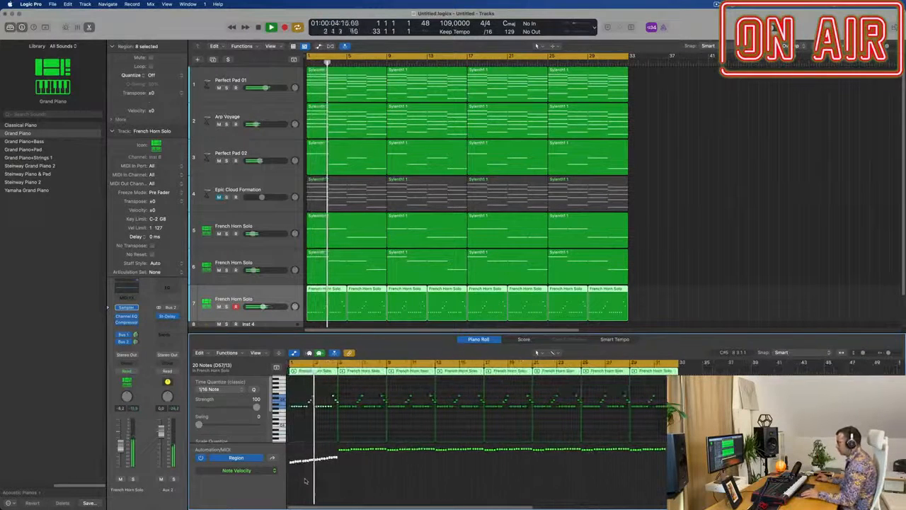
{"action": "scroll", "coordinate": [306, 481], "scroll_direction": "down", "scroll_amount": 2}
{"action": "key", "text": "Return"}
{"action": "scroll", "coordinate": [307, 481], "scroll_direction": "up", "scroll_amount": 5}
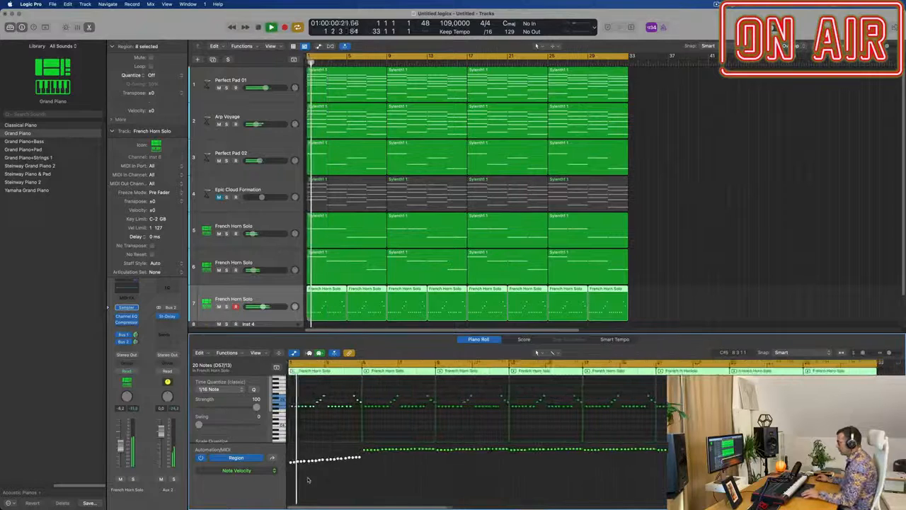
{"action": "scroll", "coordinate": [306, 478], "scroll_direction": "down", "scroll_amount": 2}
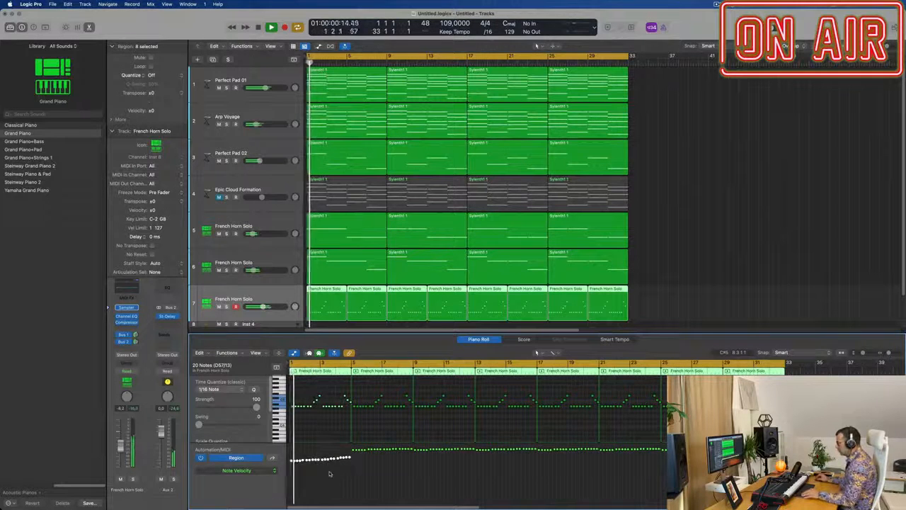
{"action": "scroll", "coordinate": [333, 475], "scroll_direction": "up", "scroll_amount": 2}
{"action": "scroll", "coordinate": [347, 479], "scroll_direction": "down", "scroll_amount": 3}
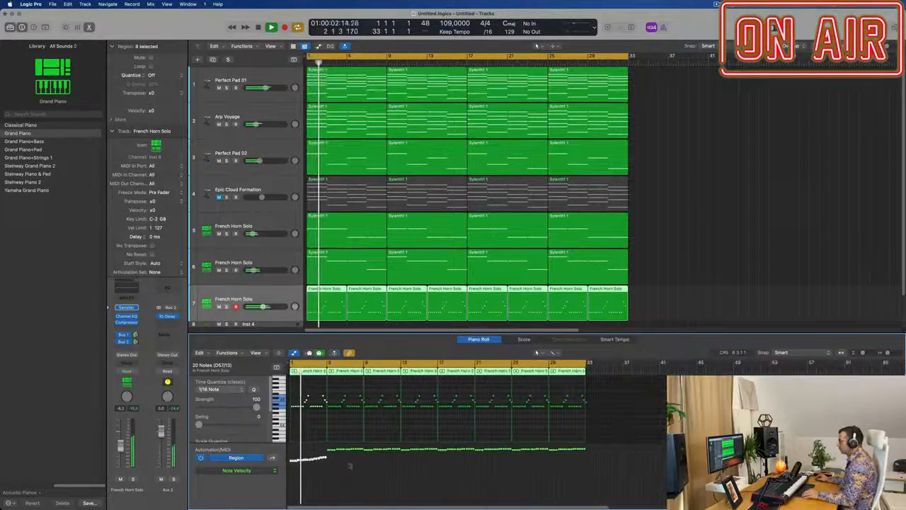
Step: Delete the seven repeated piano regions after bar 5 and reopen the remaining four-bar region in the Piano Roll
{"action": "left_click", "coordinate": [647, 281]}
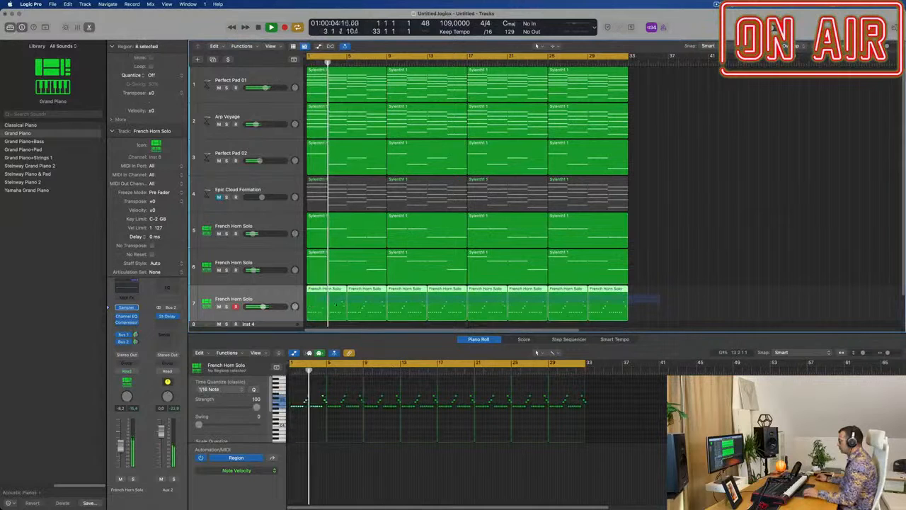
{"action": "key", "text": "Delete"}
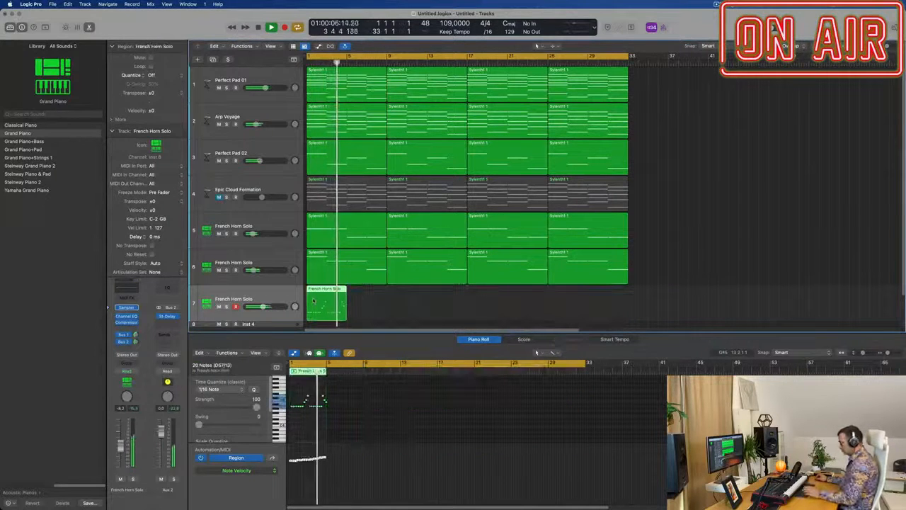
{"action": "key", "text": "e"}
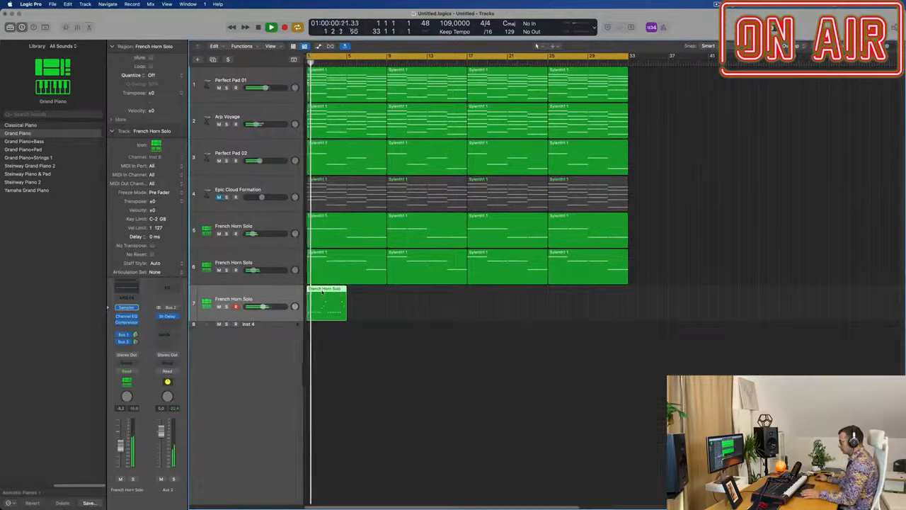
{"action": "key", "text": "e"}
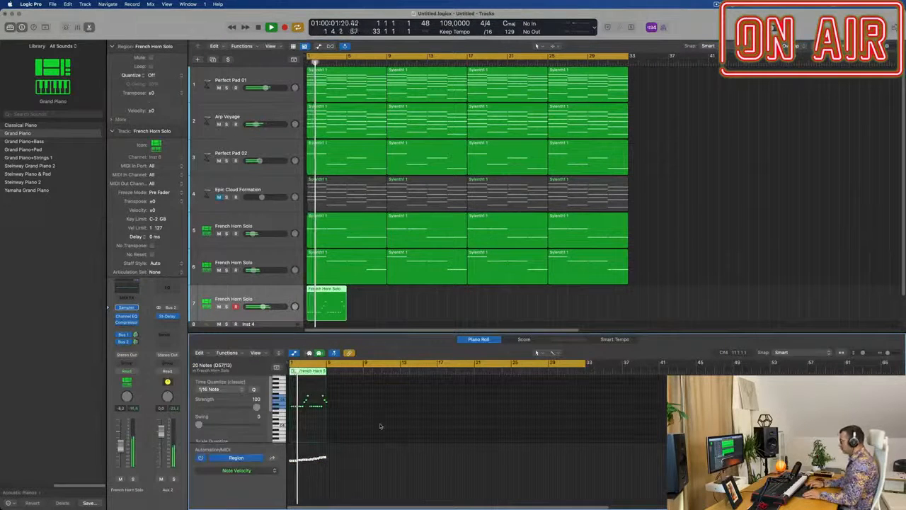
Step: Duplicate the piano track as track 8 with a copy of its four-bar region, pitched higher than the one on track 7
{"action": "left_click", "coordinate": [383, 308]}
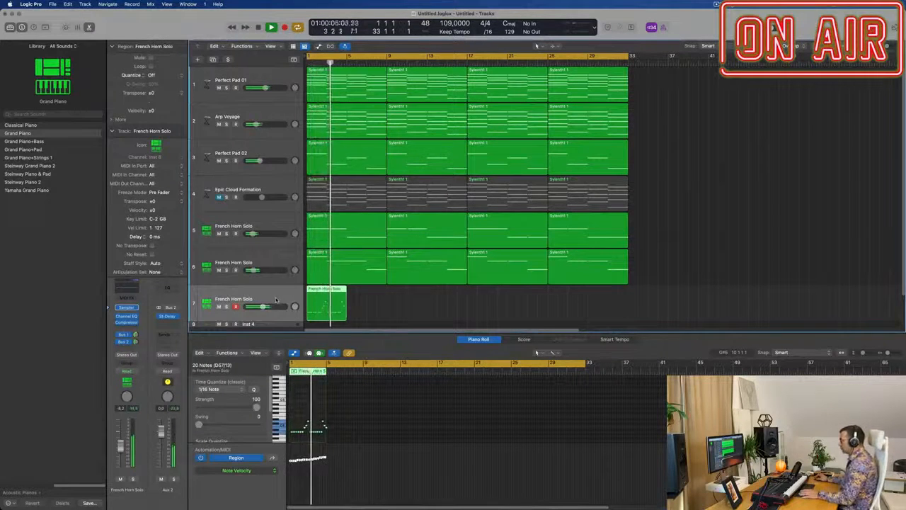
{"action": "left_click", "coordinate": [212, 60]}
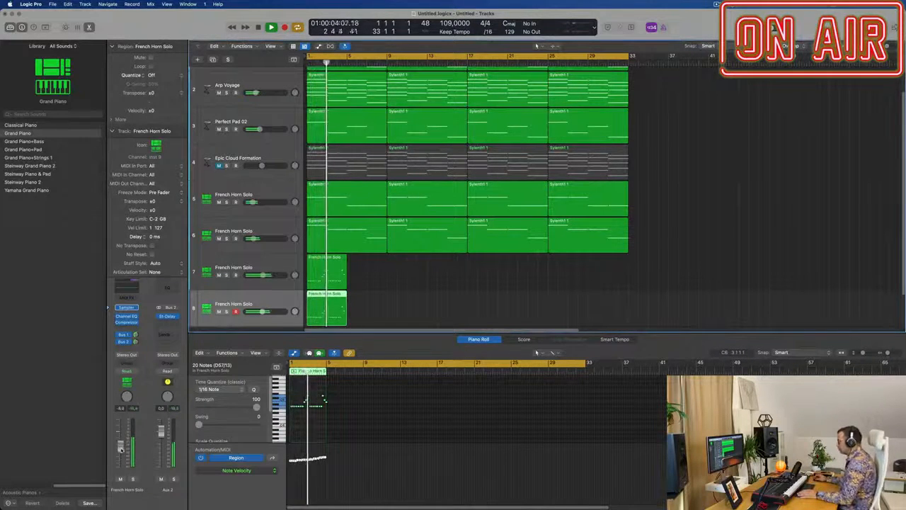
Step: Select the four-bar piano regions on tracks 7 and 8 and repeat both until they fill the arrangement to bar 33
{"action": "left_click_drag", "start_coordinate": [380, 287], "coordinate": [331, 302]}
{"action": "key", "text": "super+r"}
{"action": "key", "text": "super+r"}
{"action": "key", "text": "super+r"}
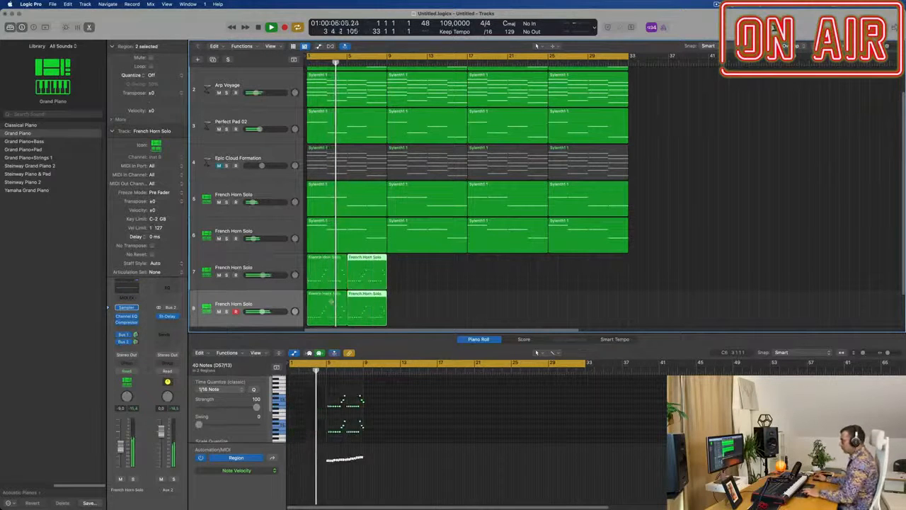
{"action": "key", "text": "super+r"}
{"action": "key", "text": "super+r"}
{"action": "key", "text": "super+r"}
{"action": "key", "text": "super+r"}
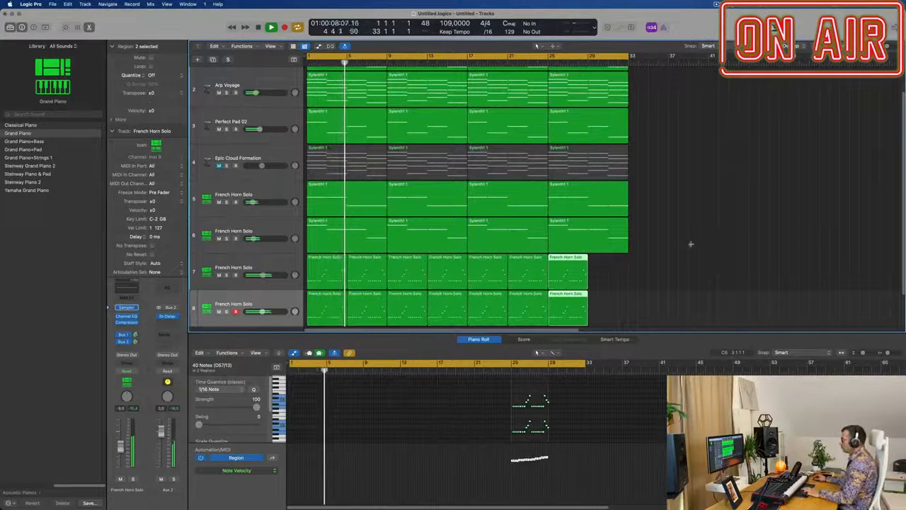
{"action": "left_click", "coordinate": [696, 246]}
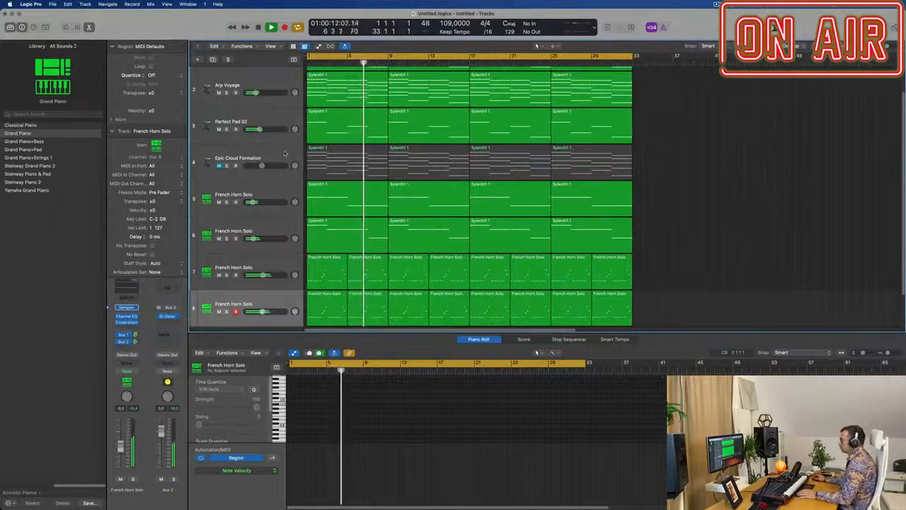
Step: Unmute the Epic Cloud Formation track and open its Alchemy synth to adjust the cutoff
{"action": "left_click", "coordinate": [210, 164]}
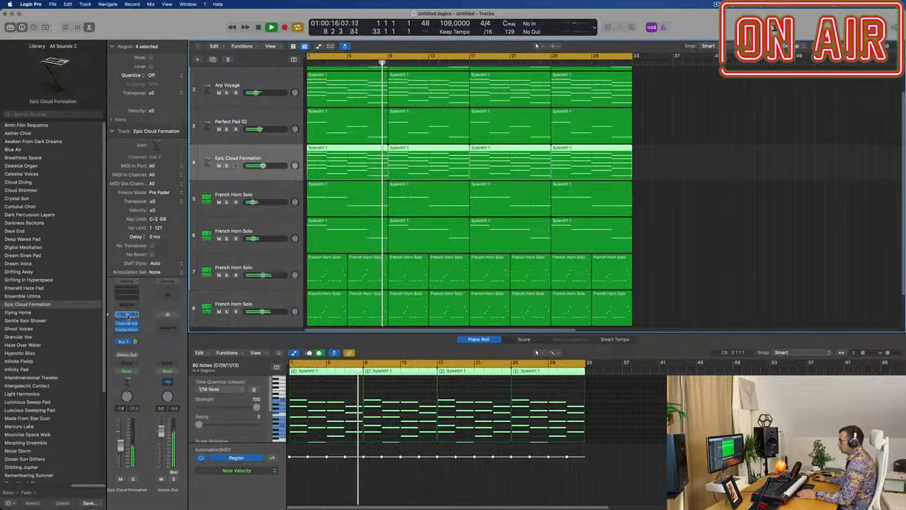
{"action": "left_click", "coordinate": [126, 315]}
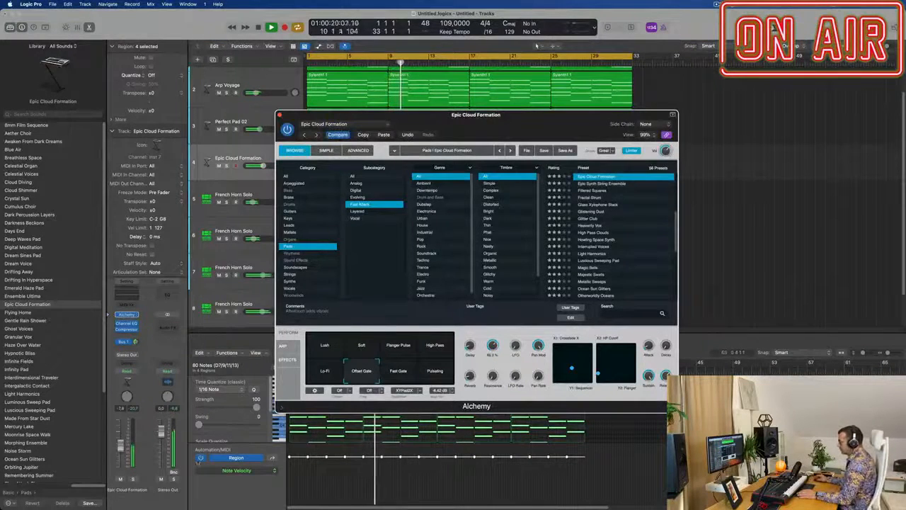
Step: Raise the Epic Cloud Formation track's volume and enable a low cut in its Channel EQ, moving the cut to a higher frequency
{"action": "left_click", "coordinate": [121, 295]}
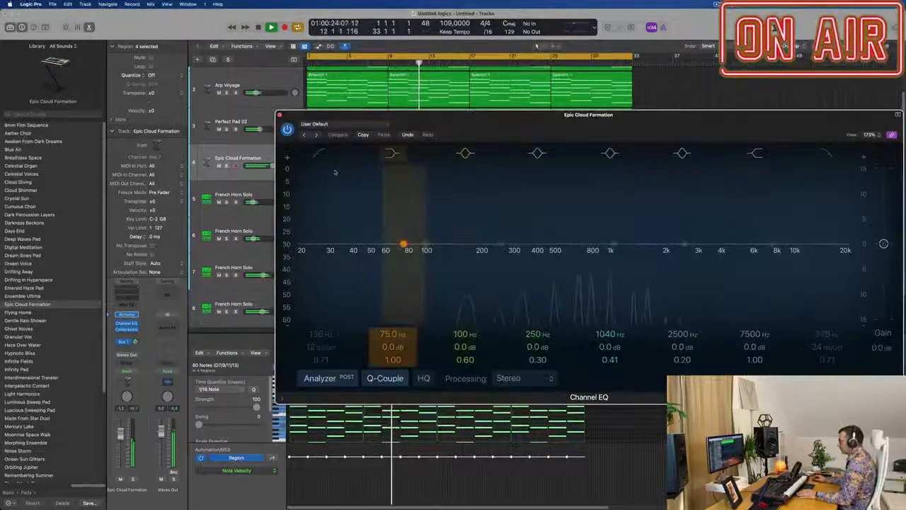
{"action": "left_click", "coordinate": [320, 154]}
{"action": "left_click_drag", "start_coordinate": [417, 207], "coordinate": [507, 204]}
{"action": "left_click_drag", "start_coordinate": [453, 263], "coordinate": [514, 265]}
{"action": "key", "text": "super+w"}
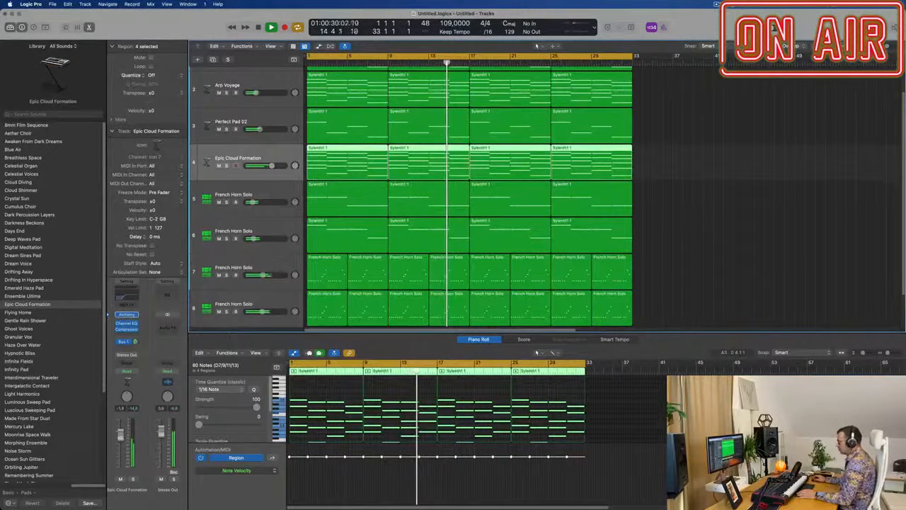
Step: Adjust the delay amount in Epic Cloud Formation's Alchemy synth and add a Bus 2 send to the track
{"action": "left_click", "coordinate": [127, 314]}
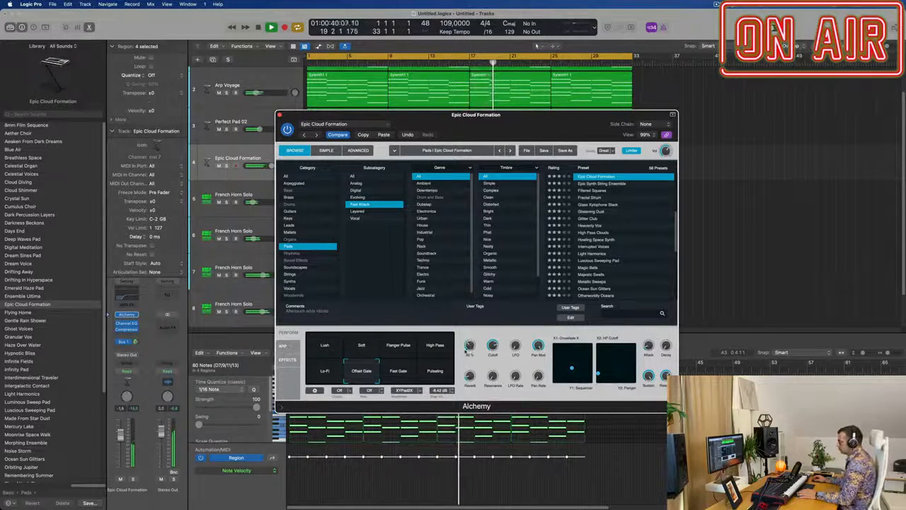
{"action": "left_click", "coordinate": [126, 342]}
{"action": "mouse_move", "coordinate": [142, 358]}
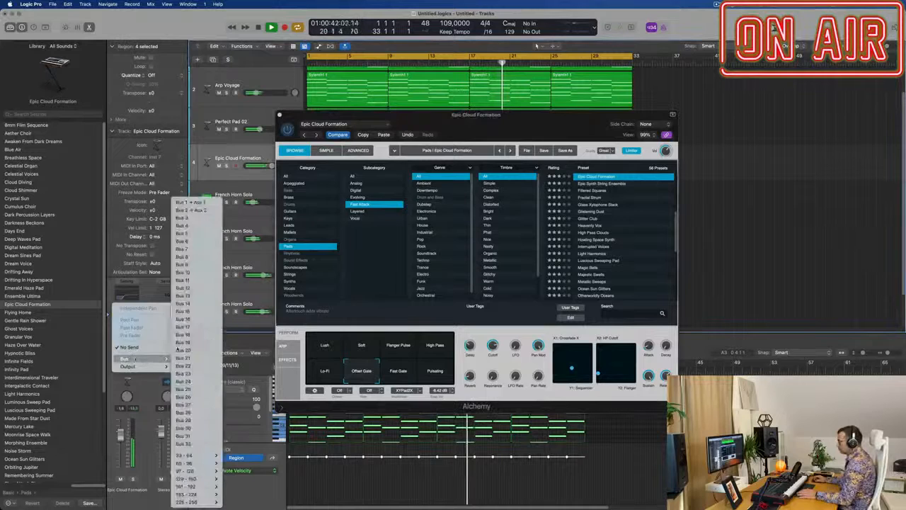
{"action": "left_click", "coordinate": [201, 210]}
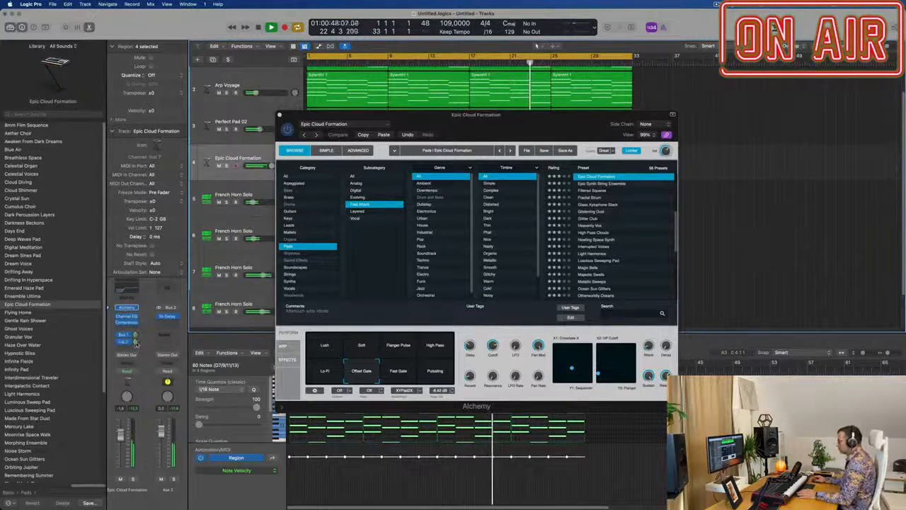
{"action": "left_click", "coordinate": [280, 114]}
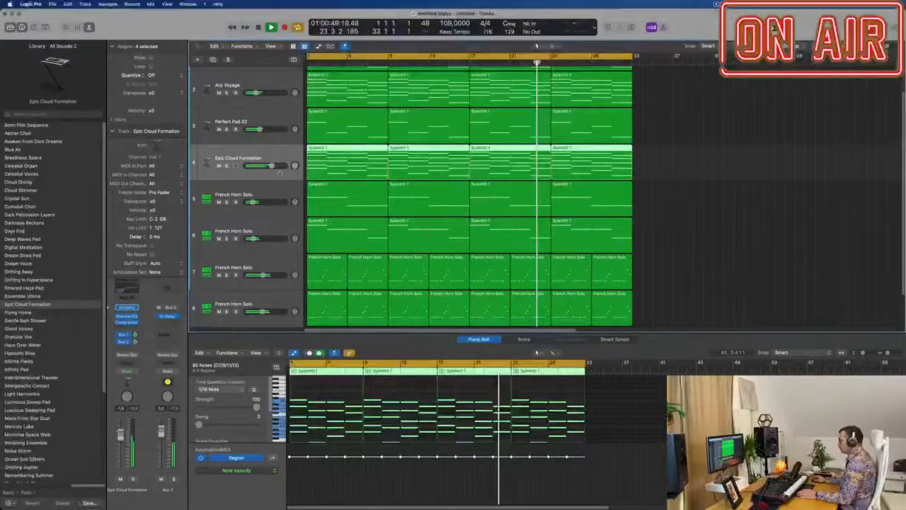
Step: Lower the Epic Cloud Formation volume slightly after a mute comparison and raise Perfect Pad 02 to about -5.2 dB
{"action": "left_click", "coordinate": [733, 192]}
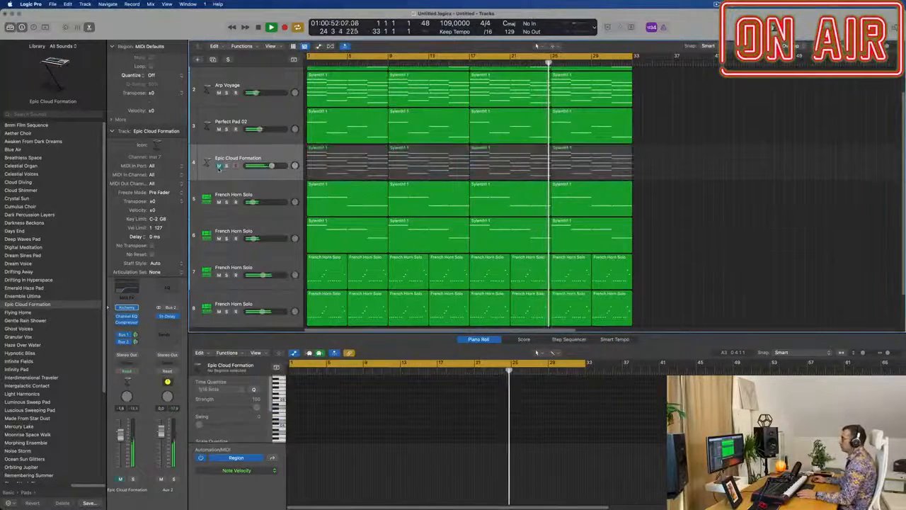
{"action": "left_click", "coordinate": [253, 161]}
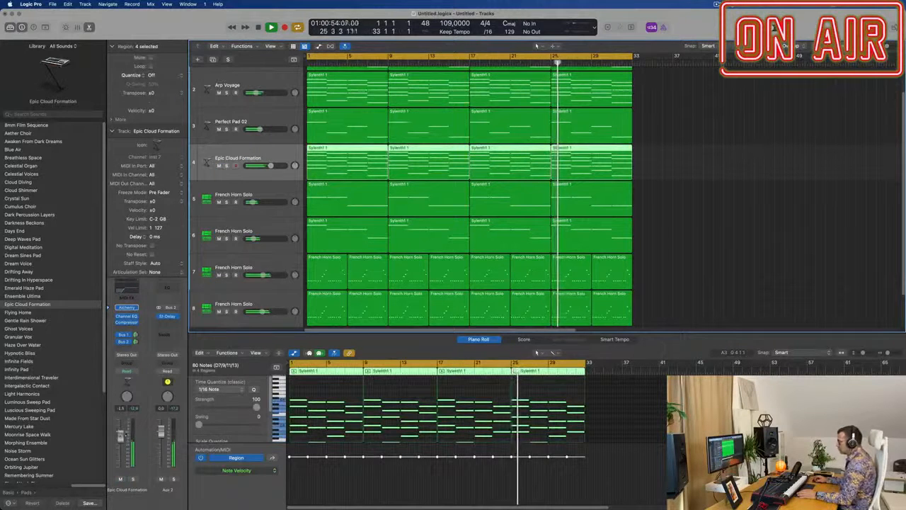
{"action": "left_click", "coordinate": [248, 197]}
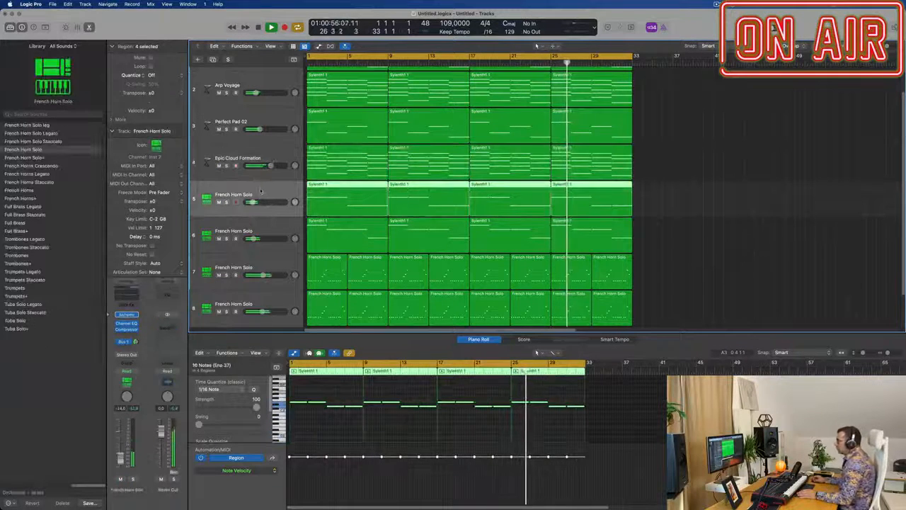
{"action": "scroll", "coordinate": [276, 125], "scroll_direction": "up", "scroll_amount": 2}
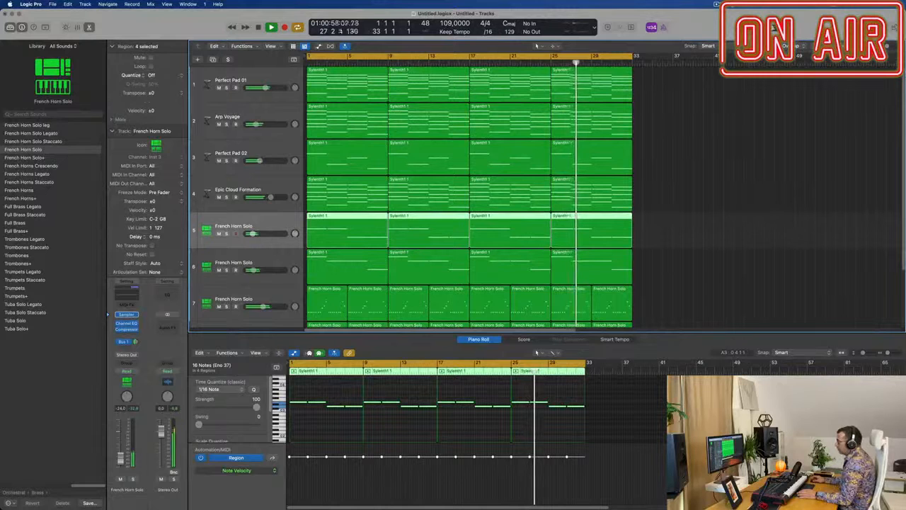
{"action": "left_click", "coordinate": [228, 161]}
{"action": "left_click", "coordinate": [228, 161]}
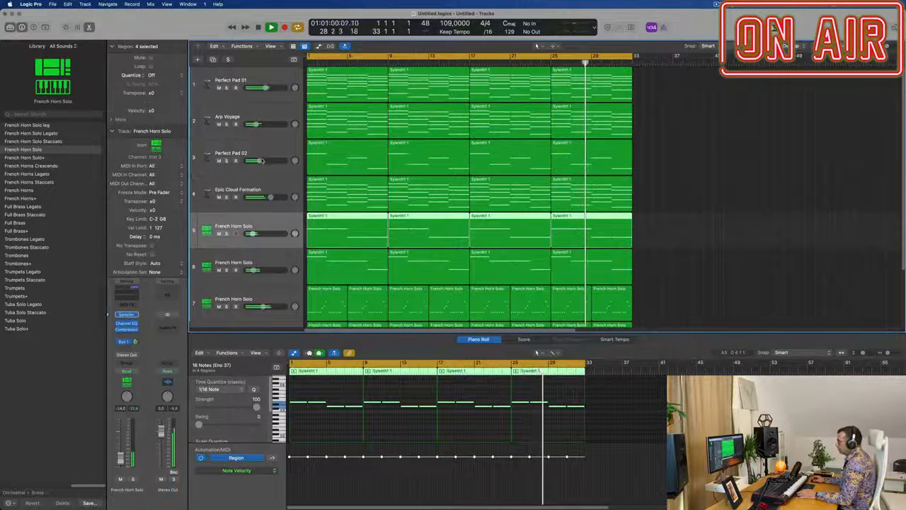
{"action": "left_click_drag", "start_coordinate": [260, 161], "coordinate": [263, 161]}
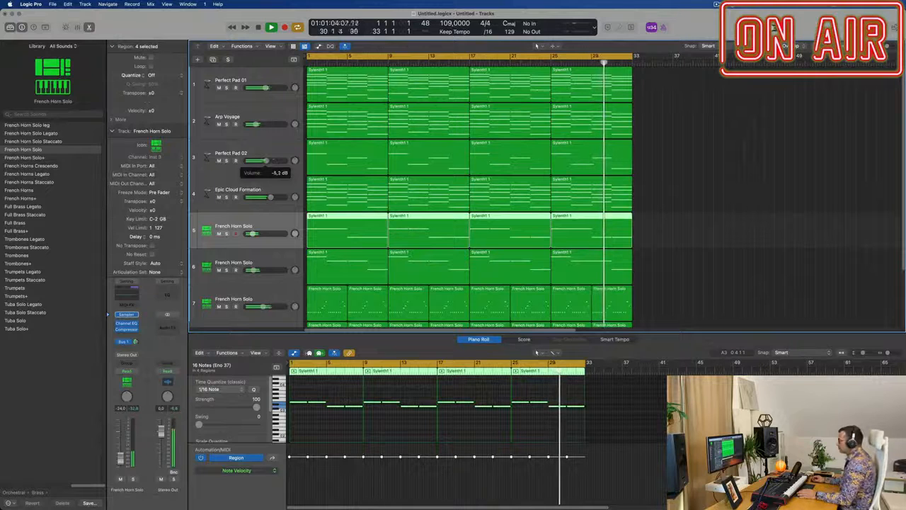
Step: Transpose all notes in the four Perfect Pad 02 regions down an octave and replay from bar 1
{"action": "left_click_drag", "start_coordinate": [721, 155], "coordinate": [365, 159]}
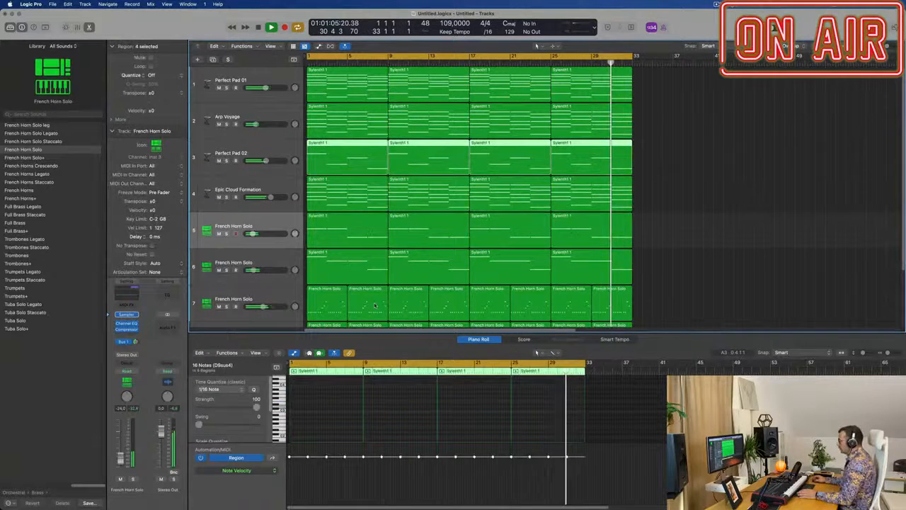
{"action": "left_click", "coordinate": [394, 409]}
{"action": "scroll", "coordinate": [394, 409], "scroll_direction": "up", "scroll_amount": 3}
{"action": "scroll", "coordinate": [393, 409], "scroll_direction": "down", "scroll_amount": 5}
{"action": "key", "text": "super+a"}
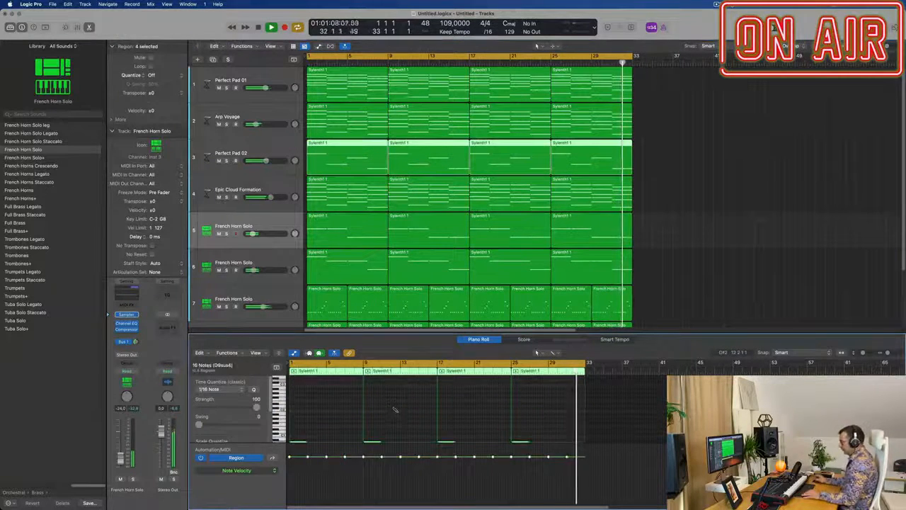
{"action": "scroll", "coordinate": [394, 409], "scroll_direction": "down", "scroll_amount": 3}
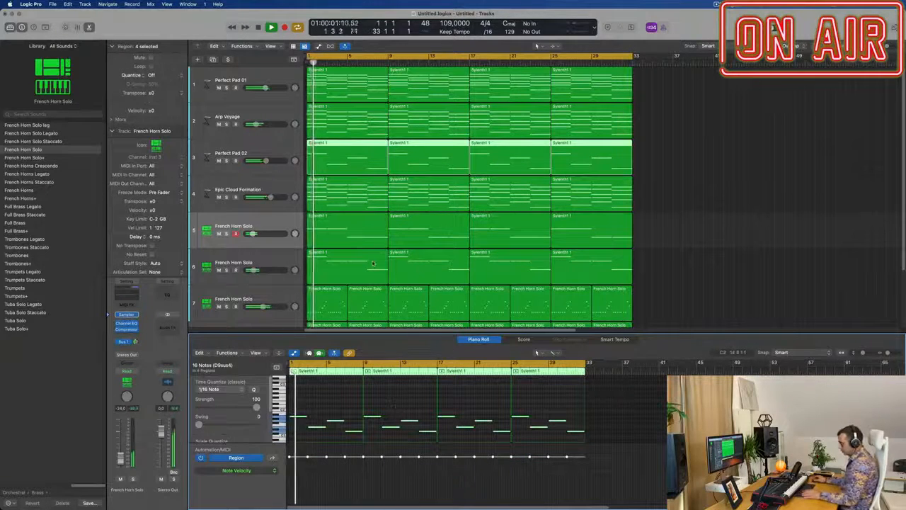
{"action": "key", "text": "alt+shift+Down"}
{"action": "key", "text": "Return"}
{"action": "left_click", "coordinate": [707, 183]}
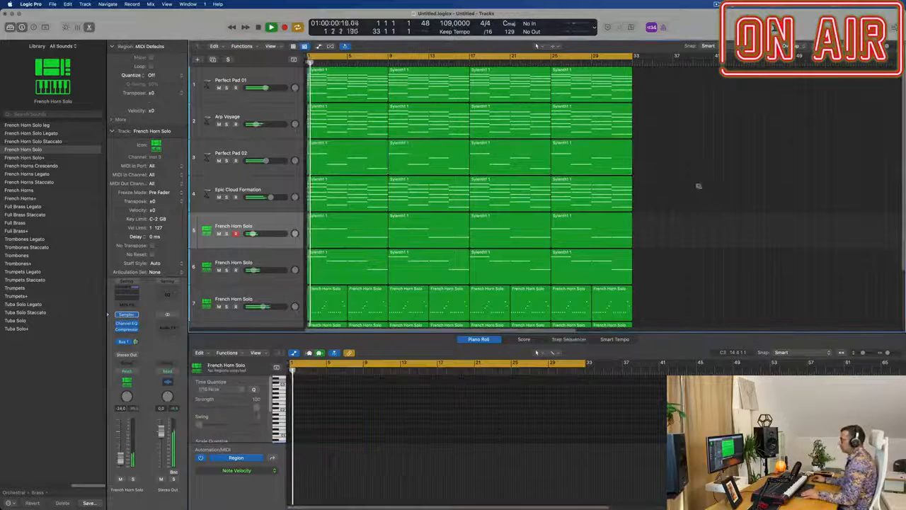
Step: Check the Arp Voyage track in solo and raise its volume slightly
{"action": "key", "text": "super+Right"}
{"action": "key", "text": "super+Right"}
{"action": "key", "text": "super+Left"}
{"action": "key", "text": "super+Left"}
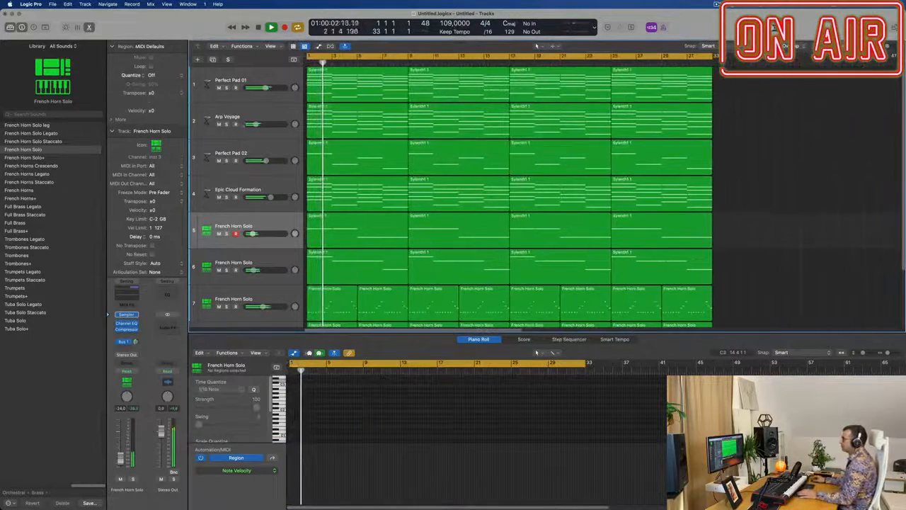
{"action": "left_click", "coordinate": [227, 124]}
{"action": "left_click", "coordinate": [227, 124]}
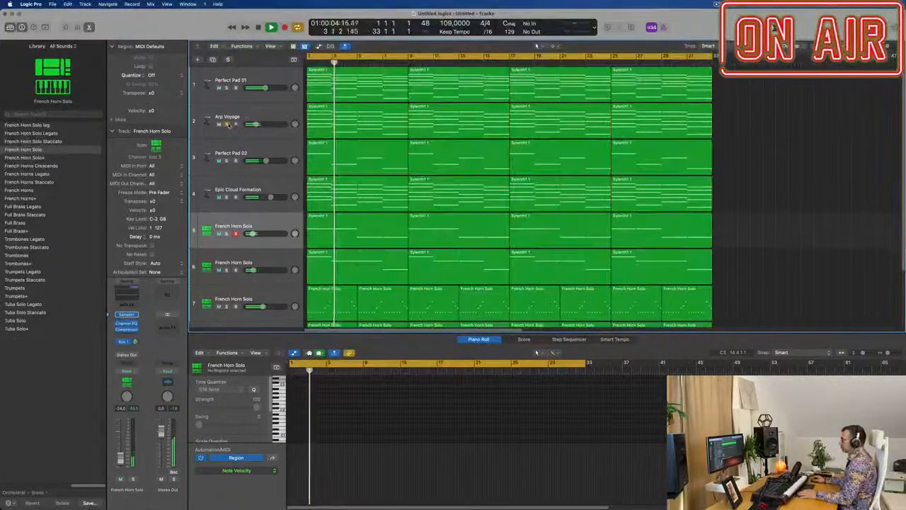
{"action": "left_click", "coordinate": [246, 117]}
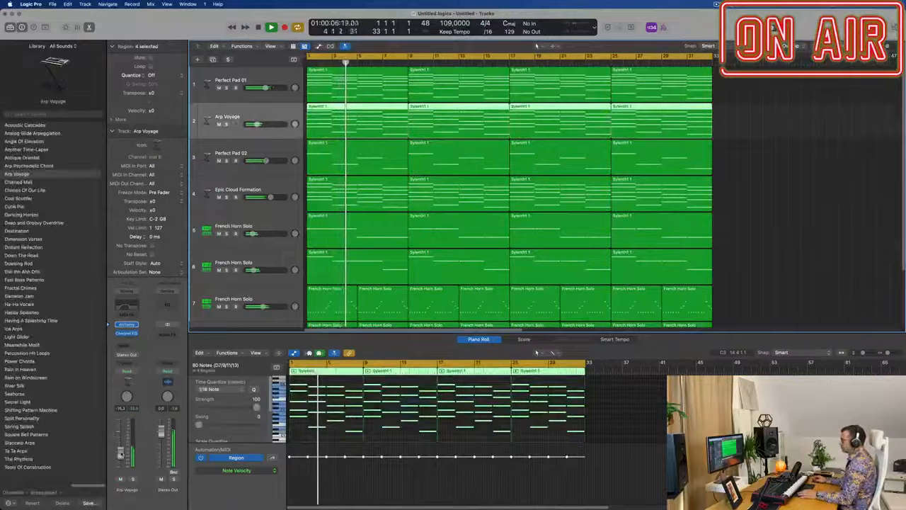
{"action": "key", "text": "super+Left"}
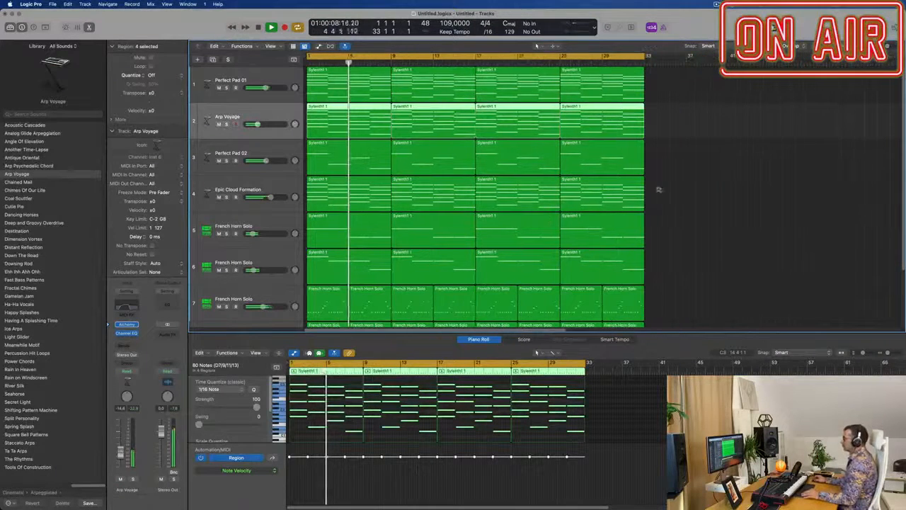
Step: Look over the full eight-track arrangement while it plays
{"action": "key", "text": "super+Up"}
{"action": "scroll", "coordinate": [690, 227], "scroll_direction": "down", "scroll_amount": 2}
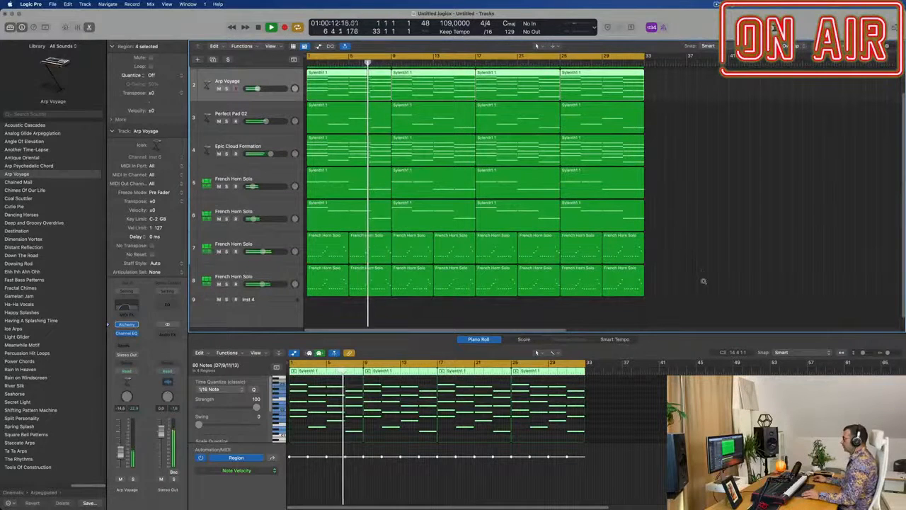
{"action": "scroll", "coordinate": [702, 271], "scroll_direction": "down", "scroll_amount": 2}
{"action": "scroll", "coordinate": [668, 234], "scroll_direction": "up", "scroll_amount": 2}
{"action": "scroll", "coordinate": [669, 228], "scroll_direction": "down", "scroll_amount": 3}
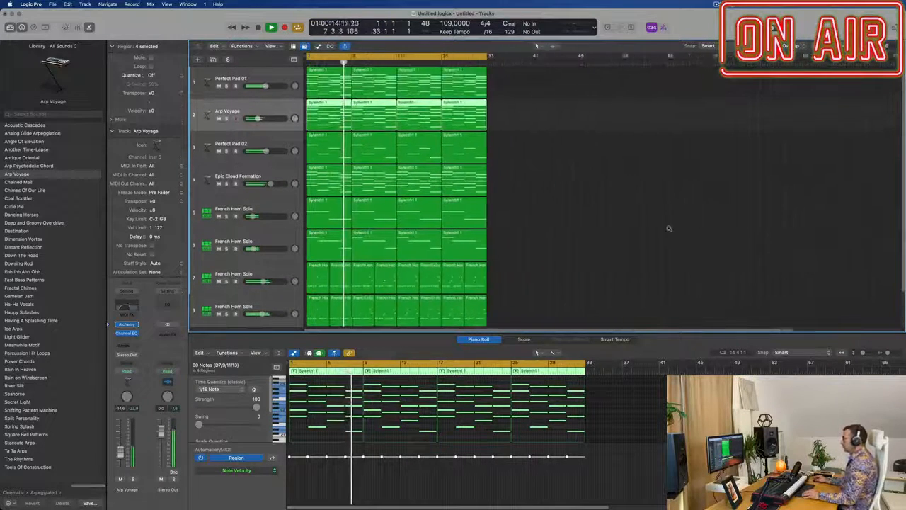
{"action": "scroll", "coordinate": [593, 240], "scroll_direction": "down", "scroll_amount": 2}
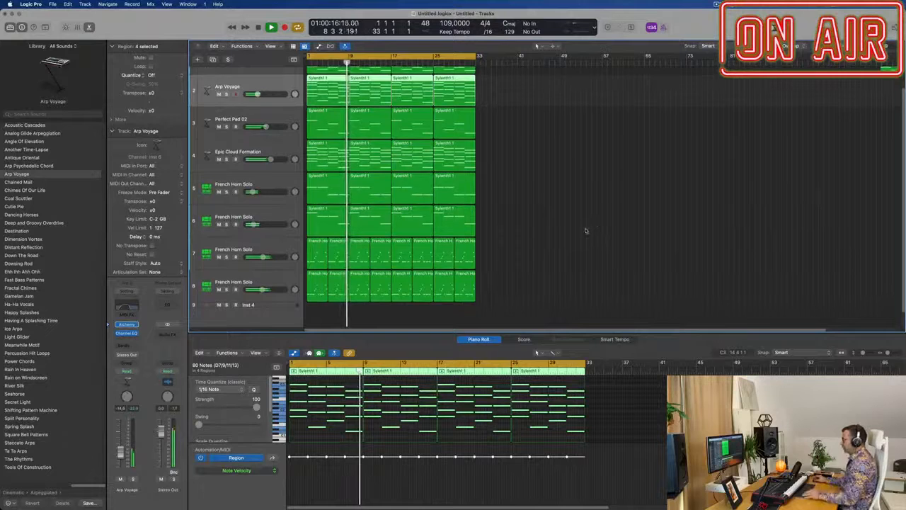
{"action": "scroll", "coordinate": [585, 231], "scroll_direction": "up", "scroll_amount": 3}
{"action": "scroll", "coordinate": [607, 231], "scroll_direction": "down", "scroll_amount": 1}
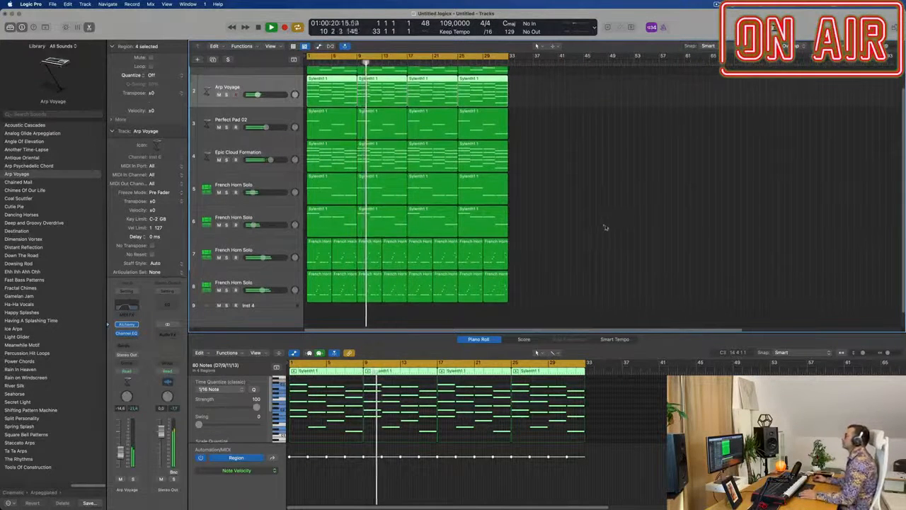
{"action": "scroll", "coordinate": [611, 224], "scroll_direction": "up", "scroll_amount": 2}
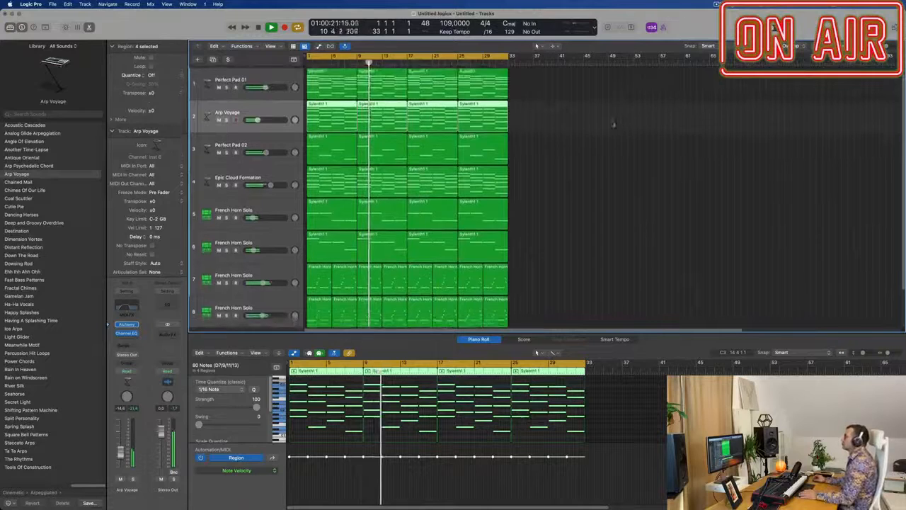
Step: Duplicate the Perfect Pad 01 track as an empty track 2 with the same Alchemy patch and raise its volume
{"action": "left_click", "coordinate": [276, 68]}
{"action": "key", "text": "super+d"}
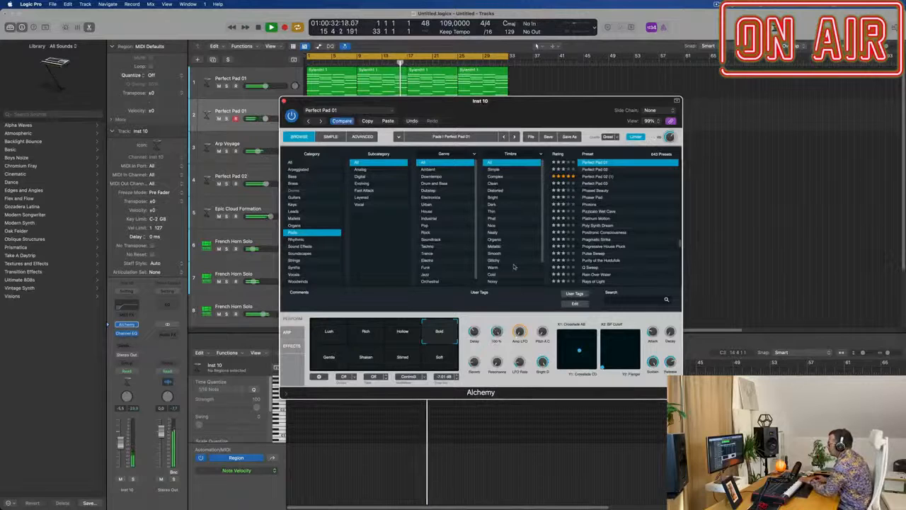
{"action": "left_click_drag", "start_coordinate": [515, 109], "coordinate": [653, 173]}
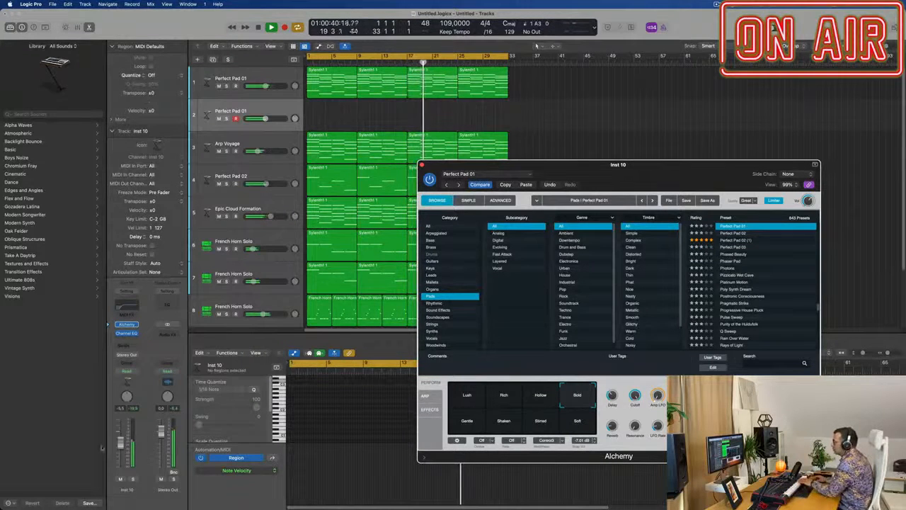
{"action": "left_click", "coordinate": [126, 426]}
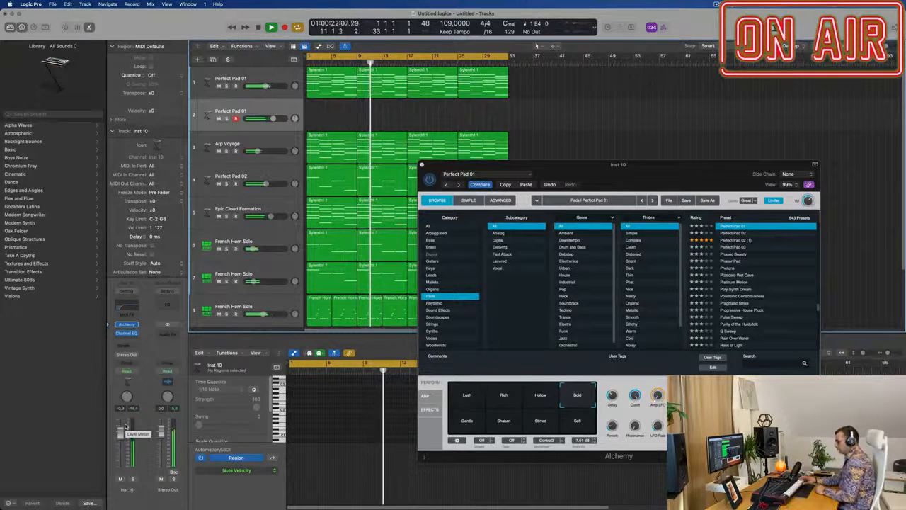
Step: Record a melody on the new Perfect Pad 01 track from bar 17 to about bar 24, and play from bar 1
{"action": "key", "text": "r"}
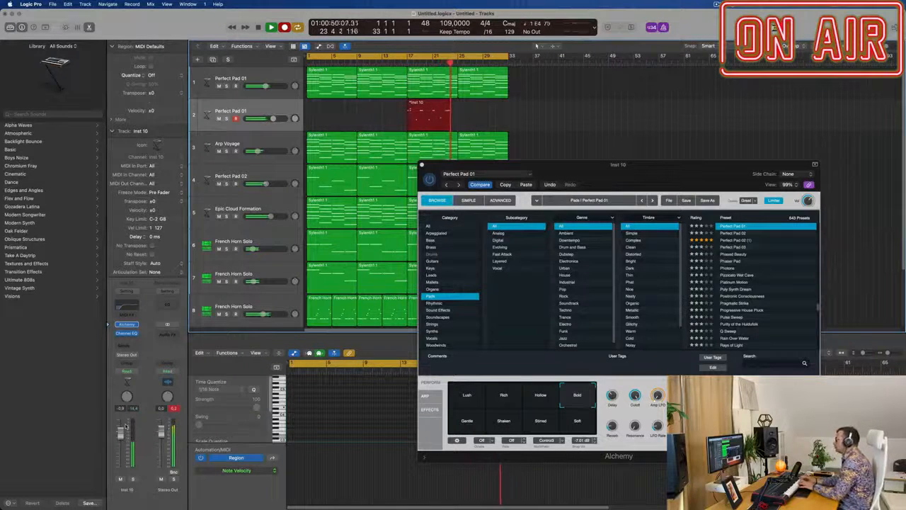
{"action": "key", "text": "space"}
{"action": "key", "text": "space"}
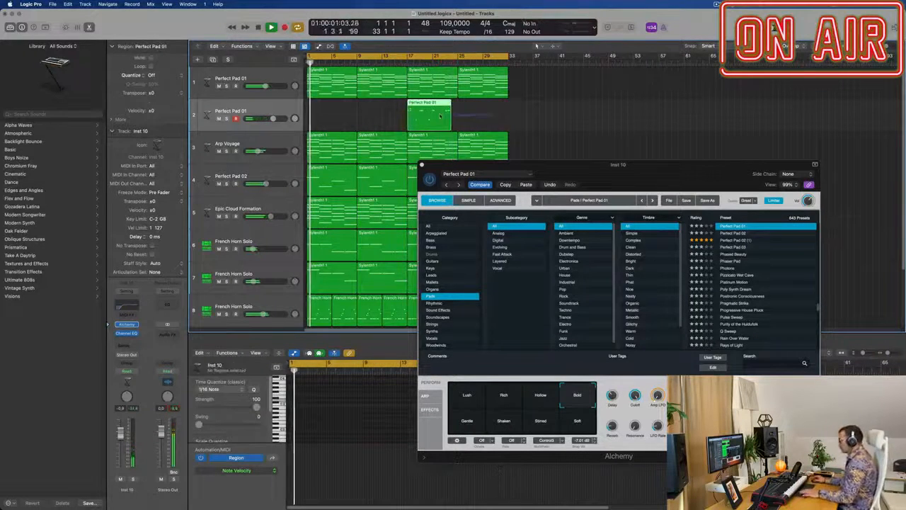
Step: Delete the recorded melody region from the second Perfect Pad 01 track
{"action": "key", "text": "Delete"}
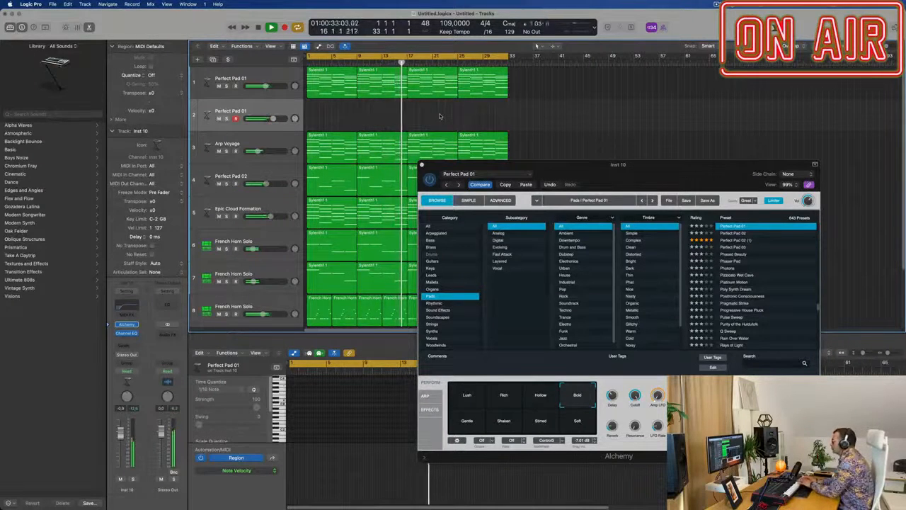
{"action": "left_click_drag", "start_coordinate": [681, 182], "coordinate": [704, 172]}
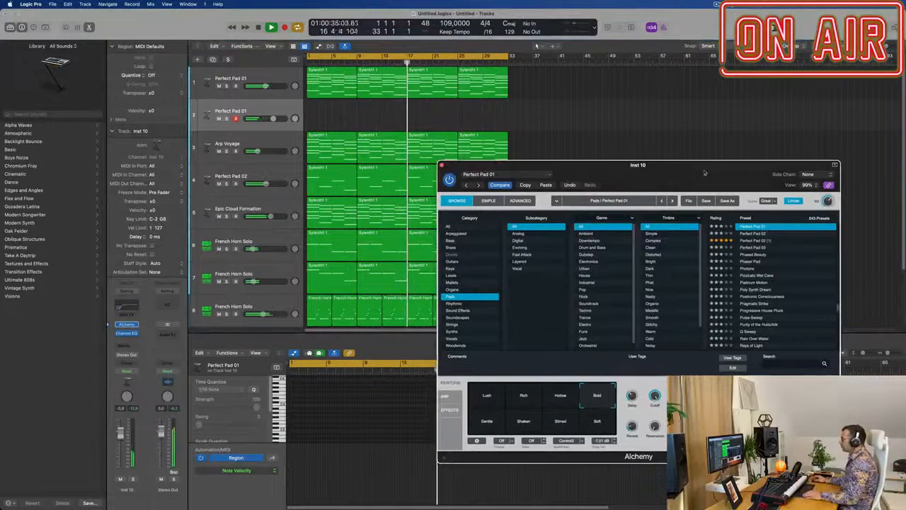
Step: Duplicate the Grand Piano track 9 as an empty track 10 with the same Sampler patch
{"action": "scroll", "coordinate": [425, 142], "scroll_direction": "down", "scroll_amount": 4}
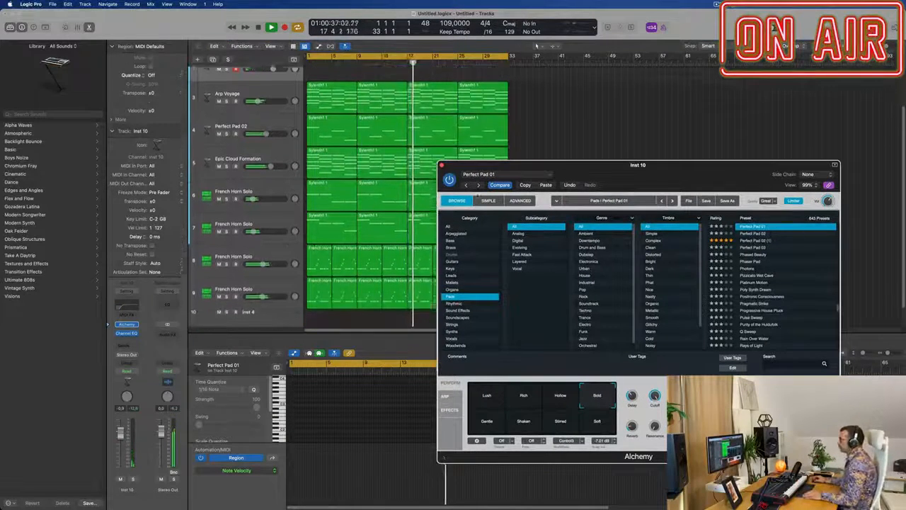
{"action": "left_click_drag", "start_coordinate": [638, 165], "coordinate": [823, 141]}
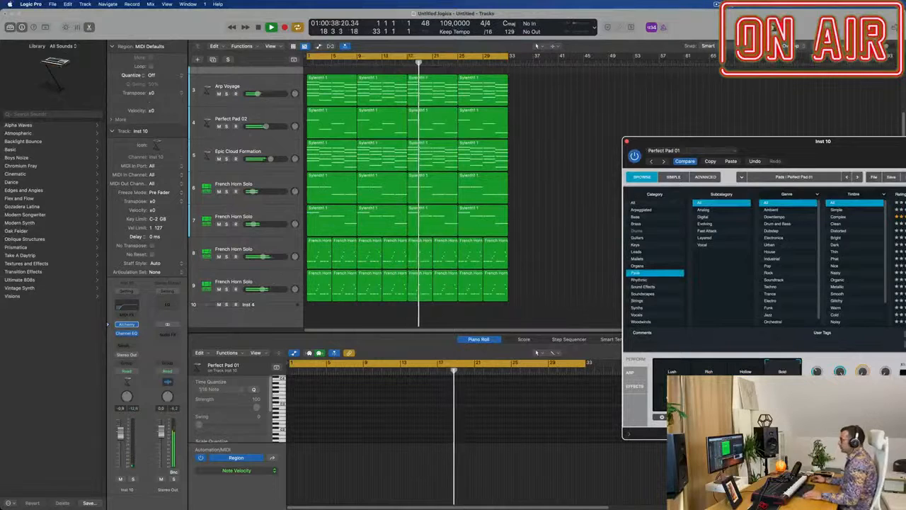
{"action": "key", "text": "Up"}
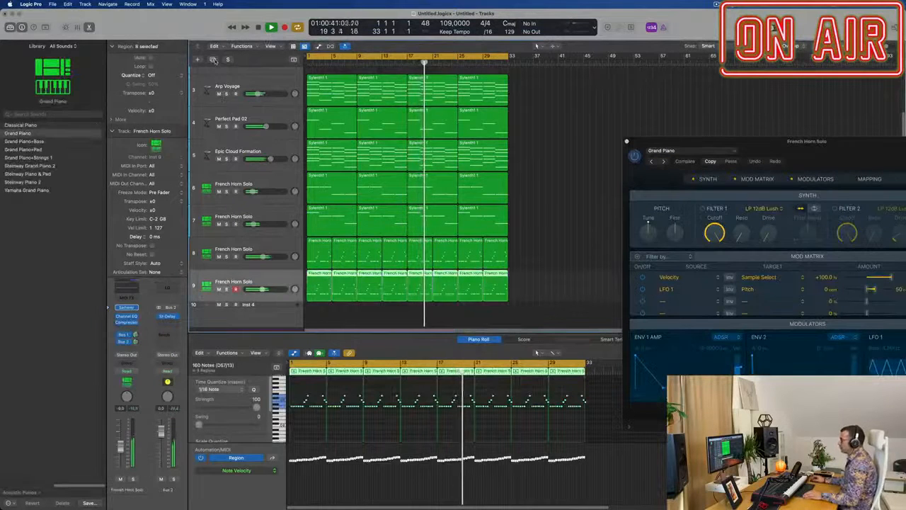
{"action": "key", "text": "Down"}
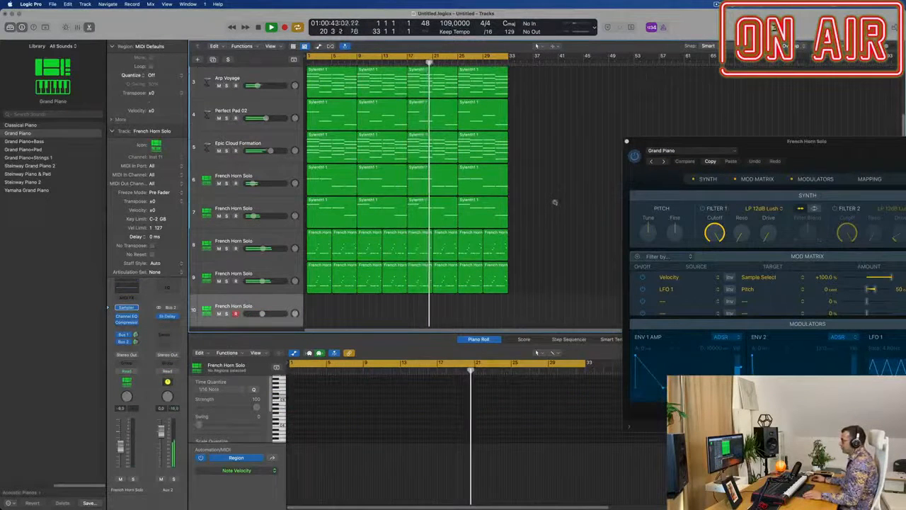
Step: Place the spare Sylenth1 1 chord region from far along track 1 at bar 1 of track 10
{"action": "scroll", "coordinate": [350, 115], "scroll_direction": "up", "scroll_amount": 4}
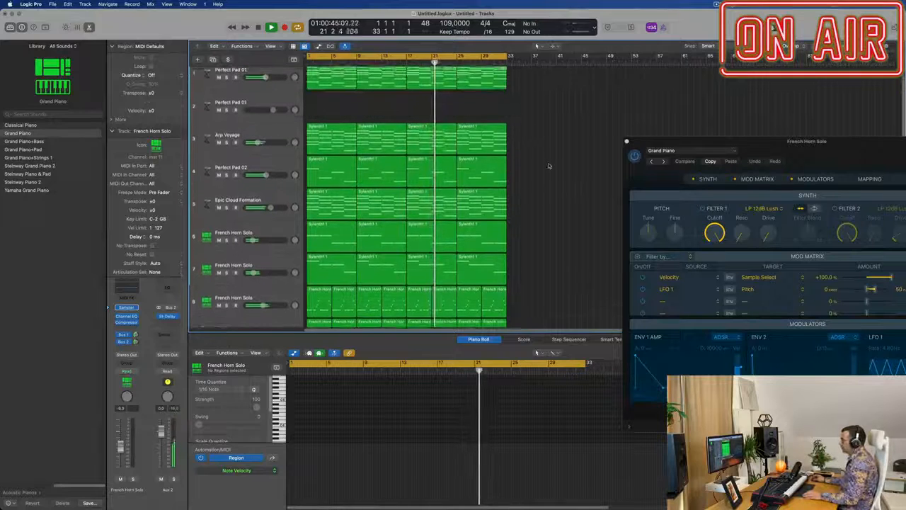
{"action": "scroll", "coordinate": [611, 129], "scroll_direction": "down", "scroll_amount": 3}
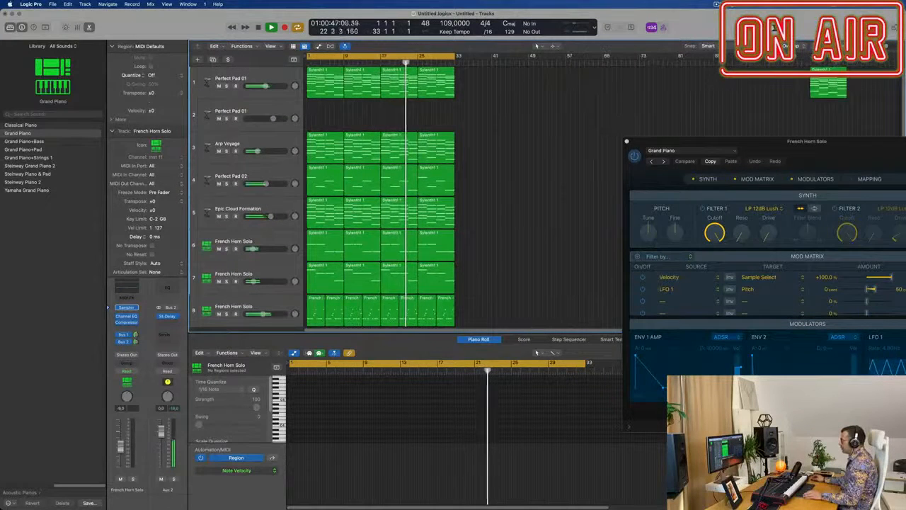
{"action": "left_click_drag", "start_coordinate": [835, 70], "coordinate": [512, 289]}
{"action": "scroll", "coordinate": [501, 222], "scroll_direction": "down", "scroll_amount": 4}
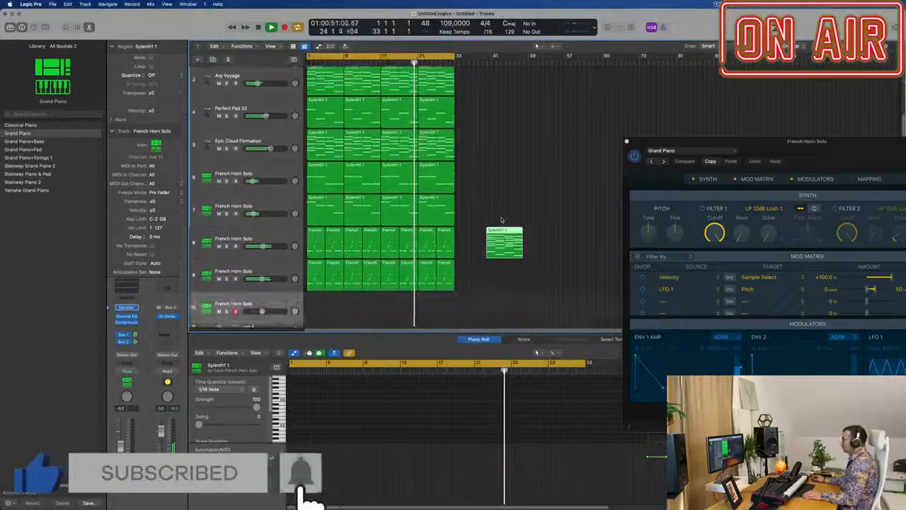
{"action": "left_click_drag", "start_coordinate": [508, 215], "coordinate": [312, 284]}
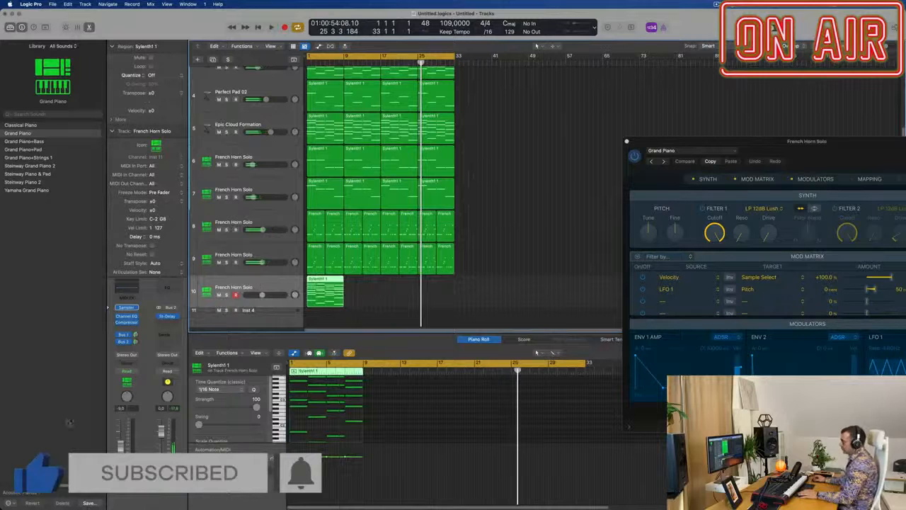
Step: Play from bar 1 and repeat the chord region on track 10 three times to fill it up to bar 33
{"action": "key", "text": "Return"}
{"action": "key", "text": "space"}
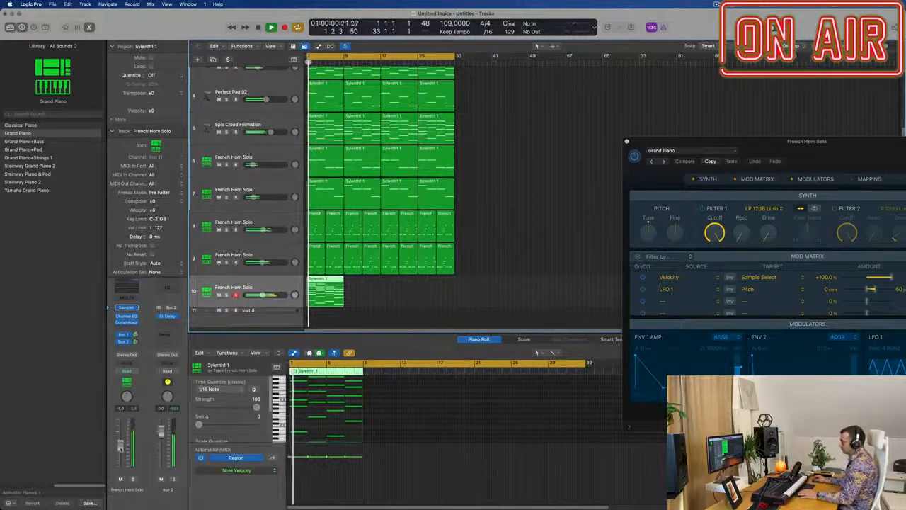
{"action": "key", "text": "space"}
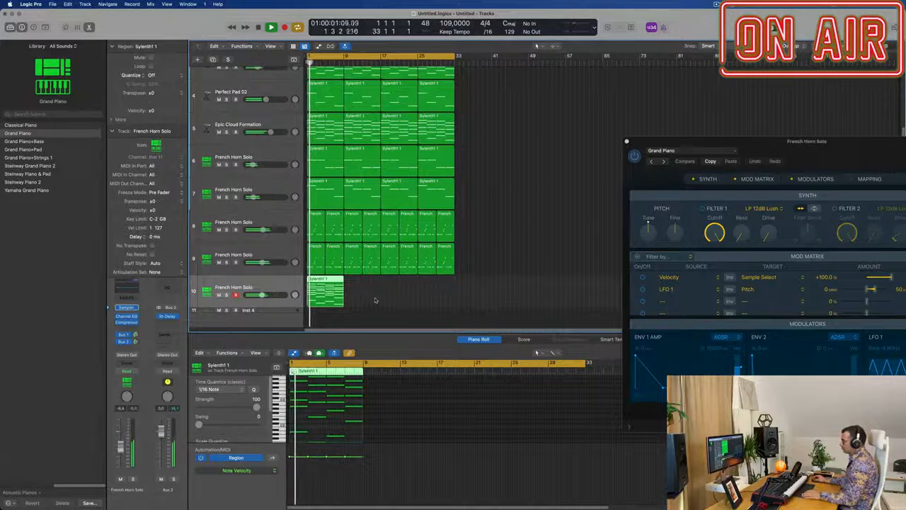
{"action": "key", "text": "super+r"}
{"action": "key", "text": "super+r"}
{"action": "key", "text": "super+r"}
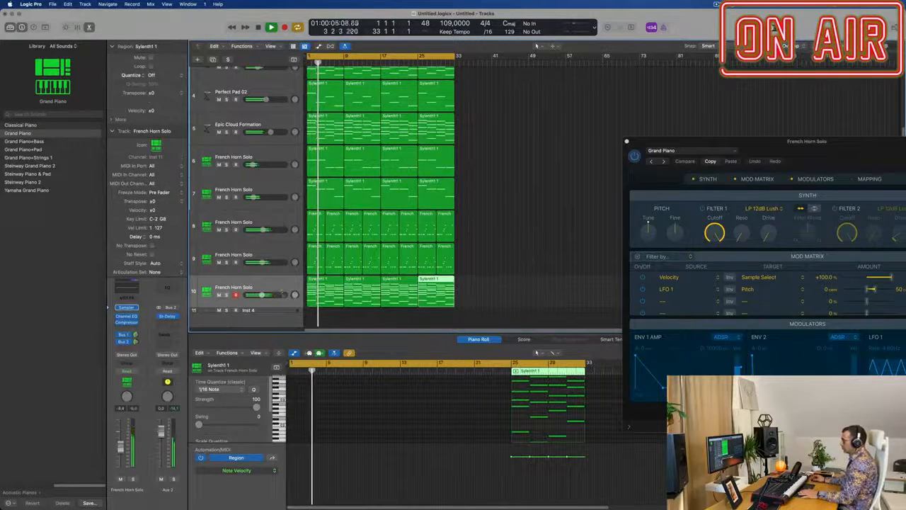
Step: Select all four chord regions on track 10 and close its Sampler window
{"action": "left_click", "coordinate": [219, 288]}
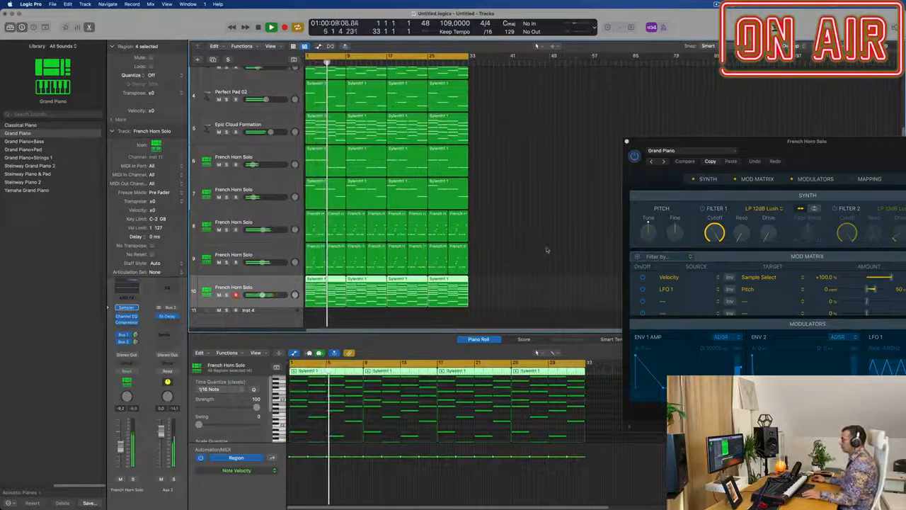
{"action": "scroll", "coordinate": [528, 263], "scroll_direction": "down", "scroll_amount": 1}
{"action": "scroll", "coordinate": [528, 264], "scroll_direction": "down", "scroll_amount": 2}
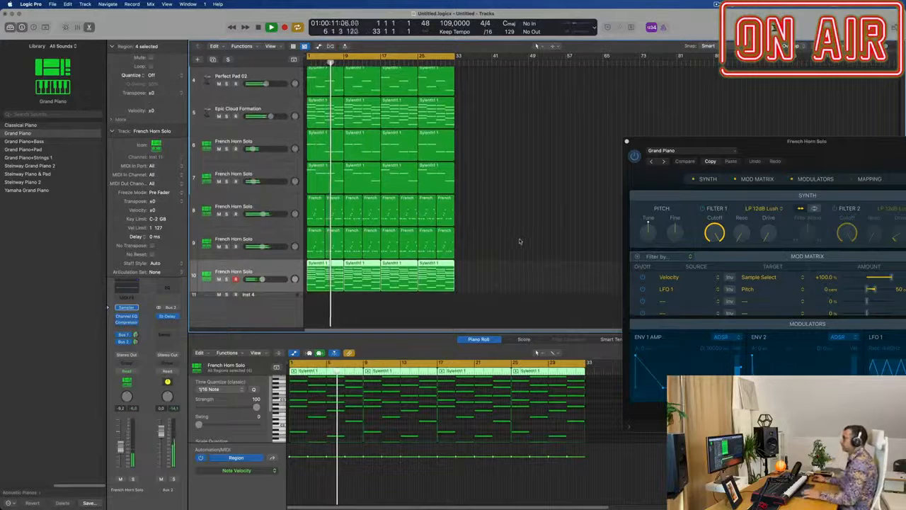
{"action": "left_click_drag", "start_coordinate": [829, 145], "coordinate": [538, 150]}
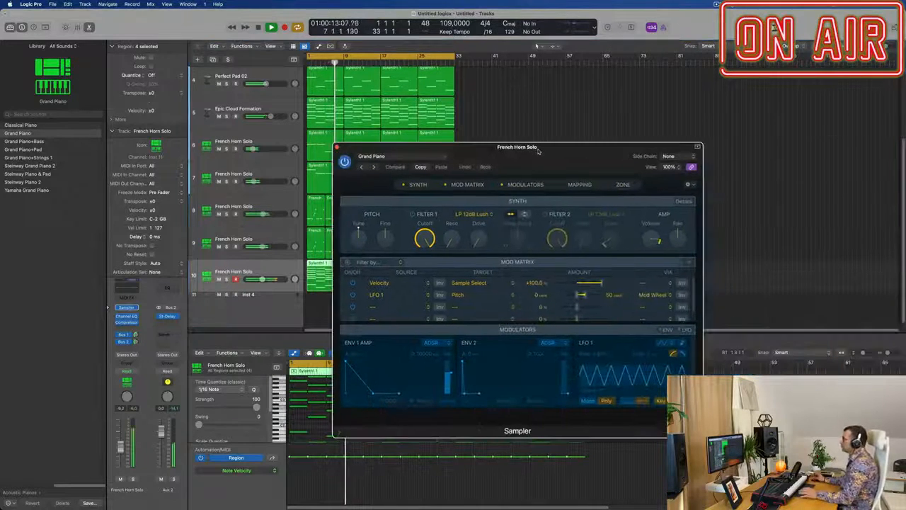
{"action": "left_click", "coordinate": [337, 147]}
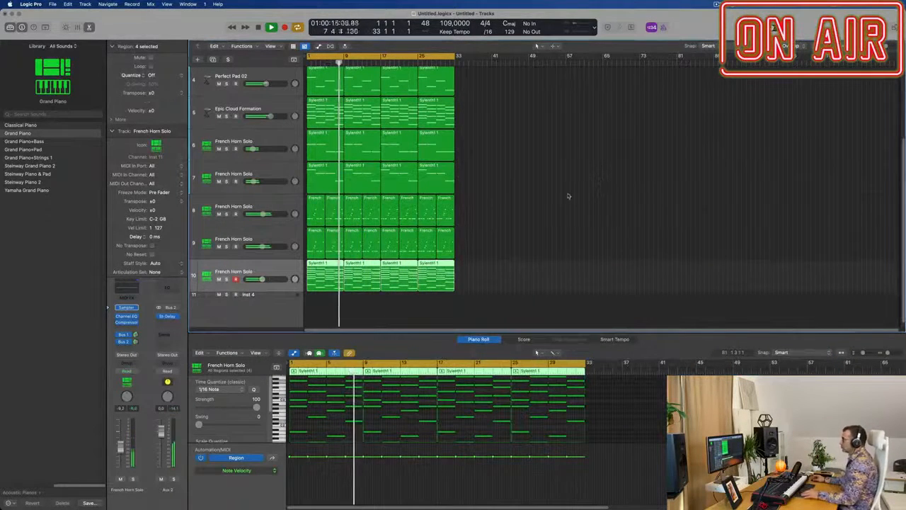
Step: Check the Alchemy settings of the first Perfect Pad 01 track during playback and close the plug-in window
{"action": "scroll", "coordinate": [519, 227], "scroll_direction": "up", "scroll_amount": 6}
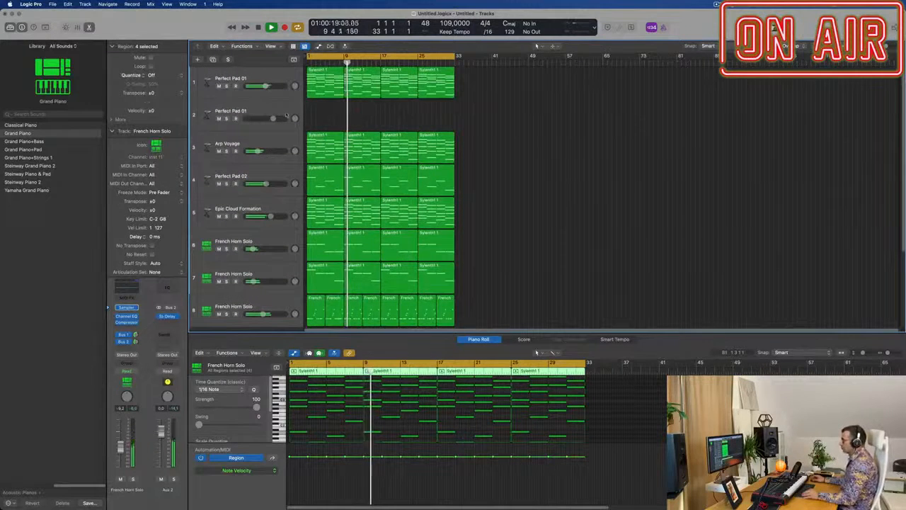
{"action": "left_click", "coordinate": [286, 115]}
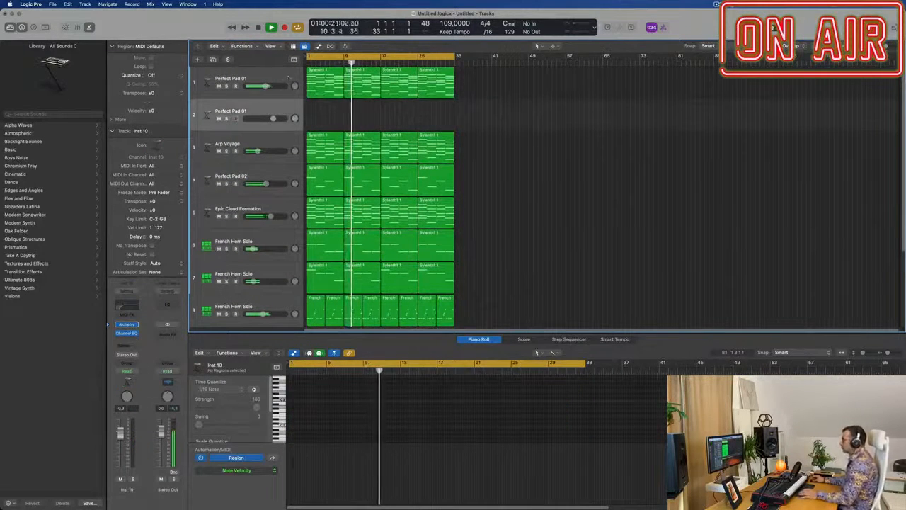
{"action": "left_click", "coordinate": [288, 79]}
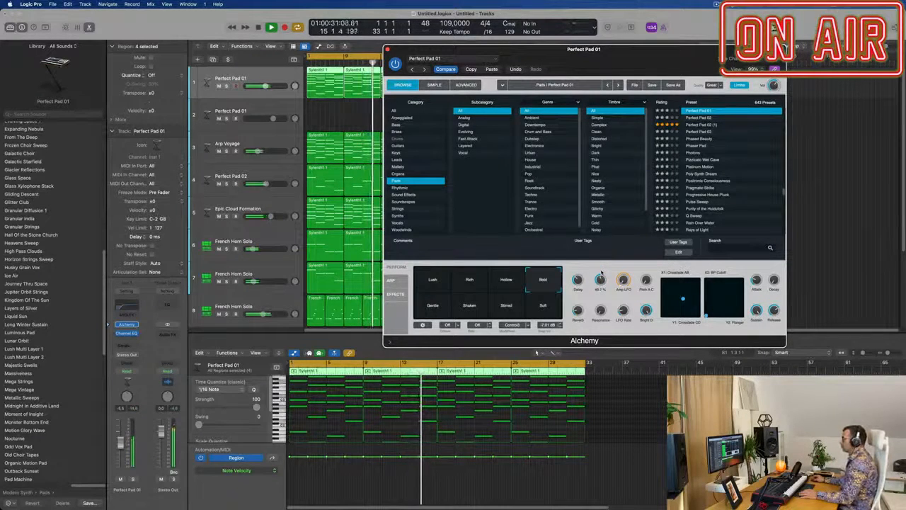
{"action": "left_click_drag", "start_coordinate": [533, 52], "coordinate": [444, 49]}
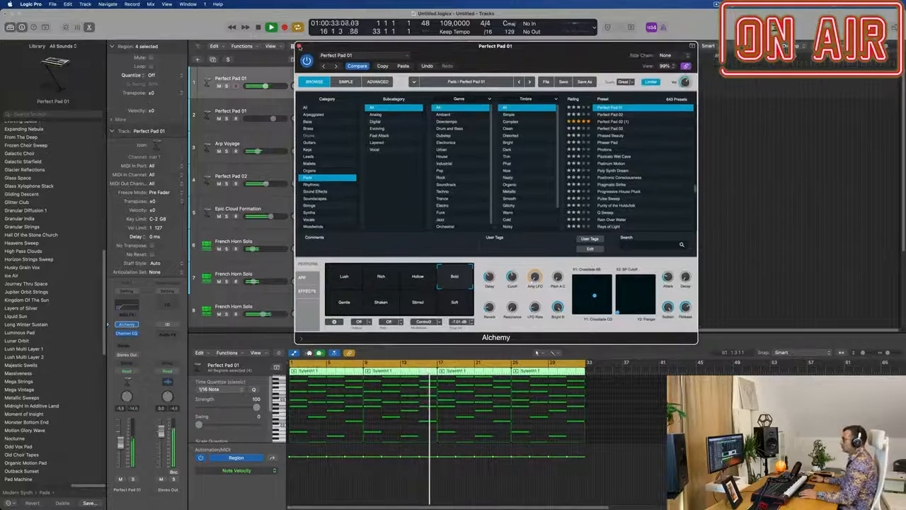
{"action": "left_click", "coordinate": [299, 46]}
Step: Load the Yamaha Grand Piano setting from Acoustic Pianos in track 10's Sampler
{"action": "scroll", "coordinate": [265, 262], "scroll_direction": "down", "scroll_amount": 5}
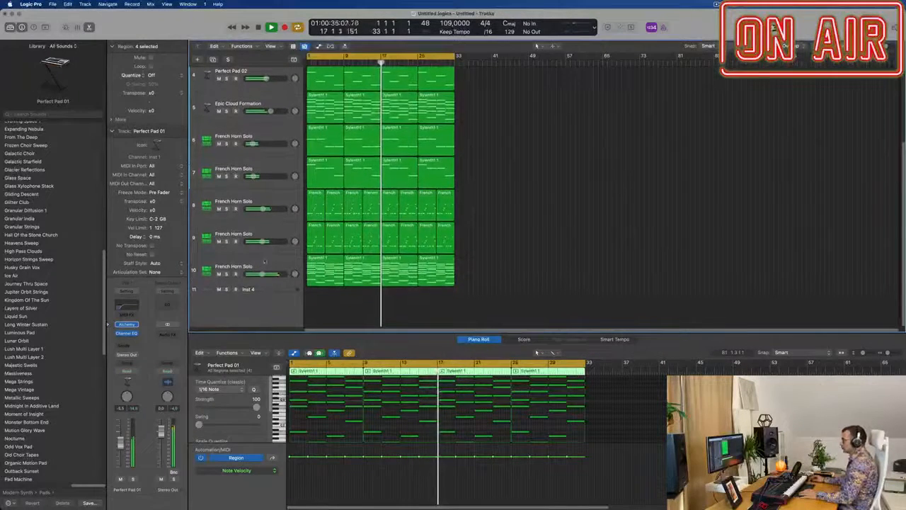
{"action": "left_click", "coordinate": [264, 262]}
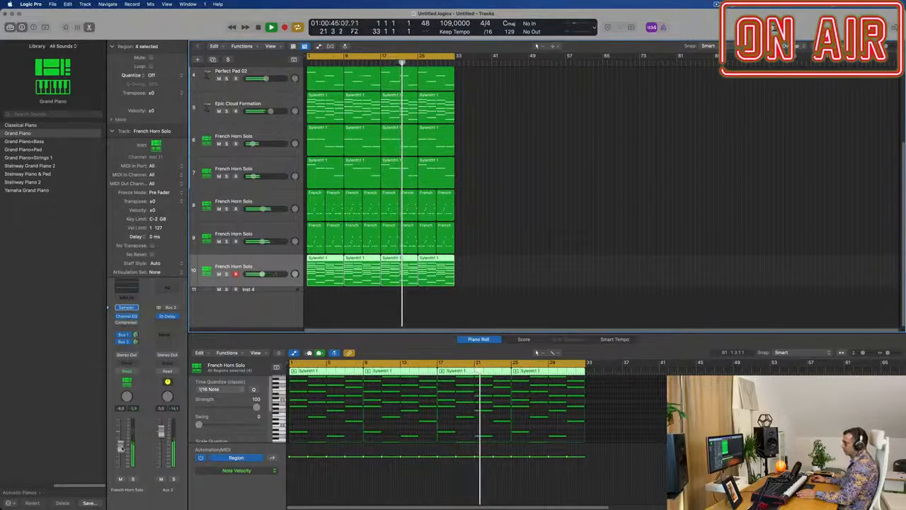
{"action": "left_click", "coordinate": [127, 308]}
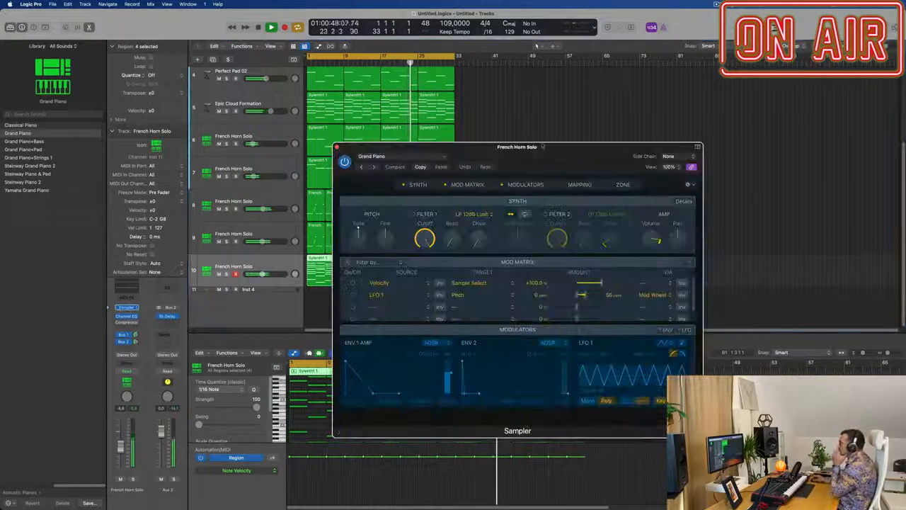
{"action": "left_click_drag", "start_coordinate": [543, 146], "coordinate": [402, 149]}
{"action": "left_click", "coordinate": [390, 154]}
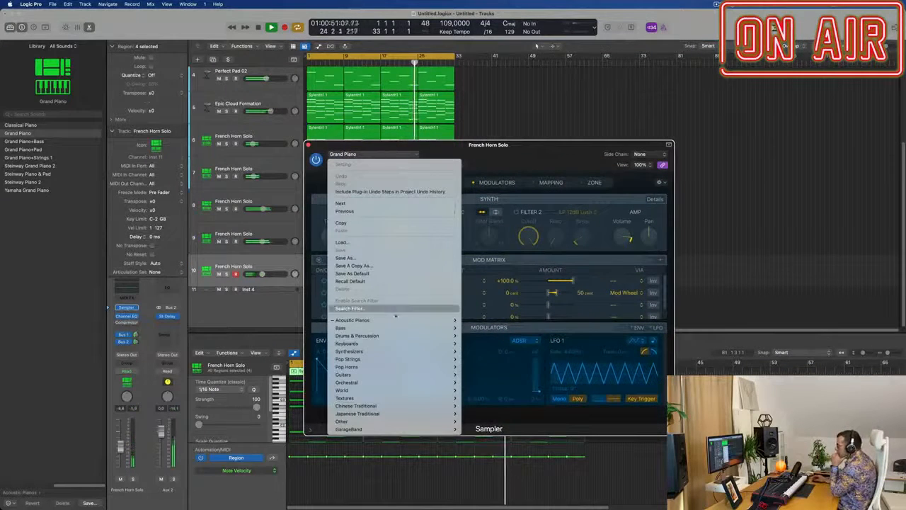
{"action": "mouse_move", "coordinate": [405, 323]}
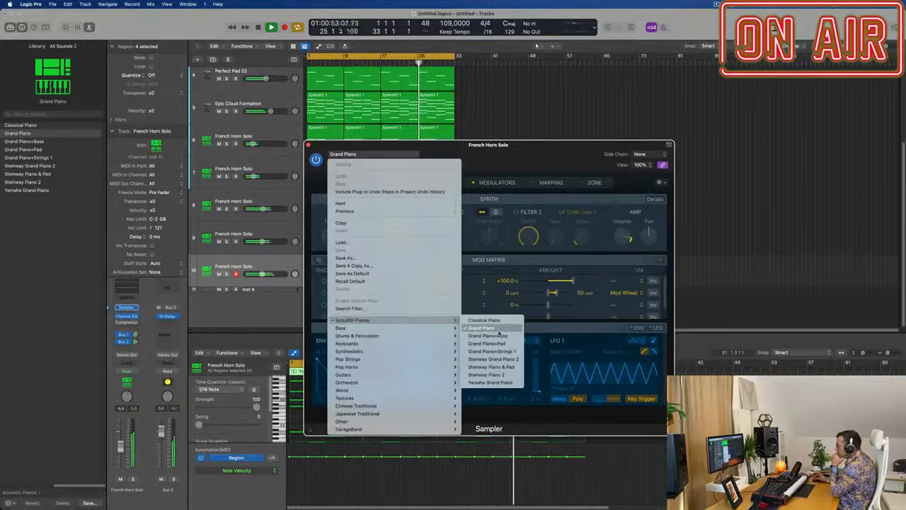
{"action": "left_click", "coordinate": [492, 382]}
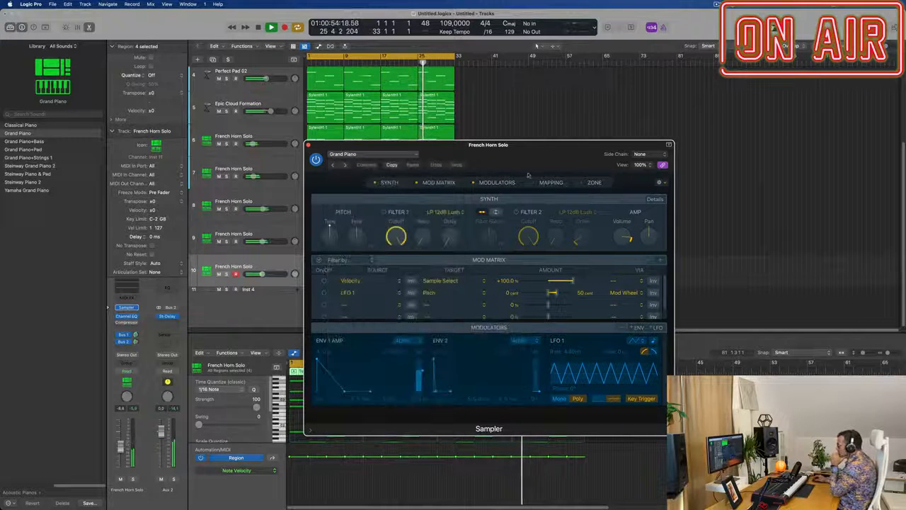
{"action": "left_click_drag", "start_coordinate": [540, 145], "coordinate": [670, 122]}
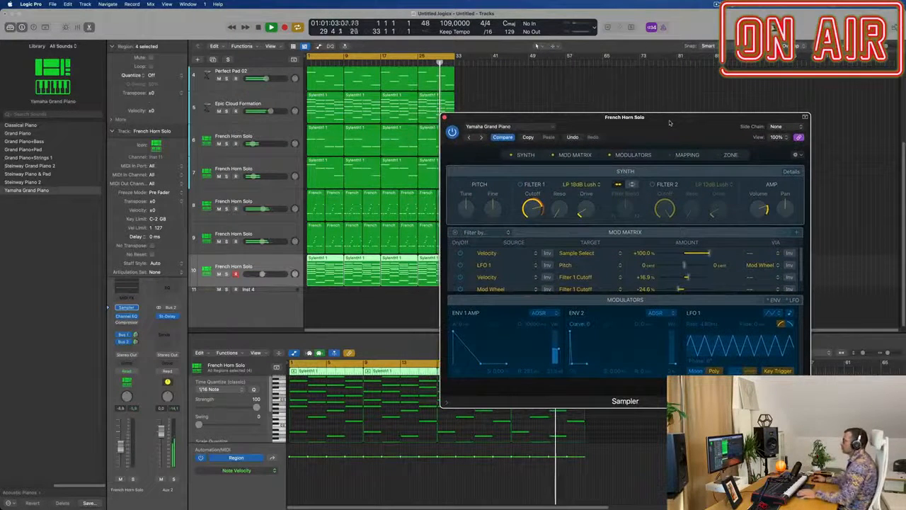
Step: Play from bar 1 and raise the velocities of the chord notes in track 10's first region
{"action": "key", "text": "Return"}
{"action": "key", "text": "space"}
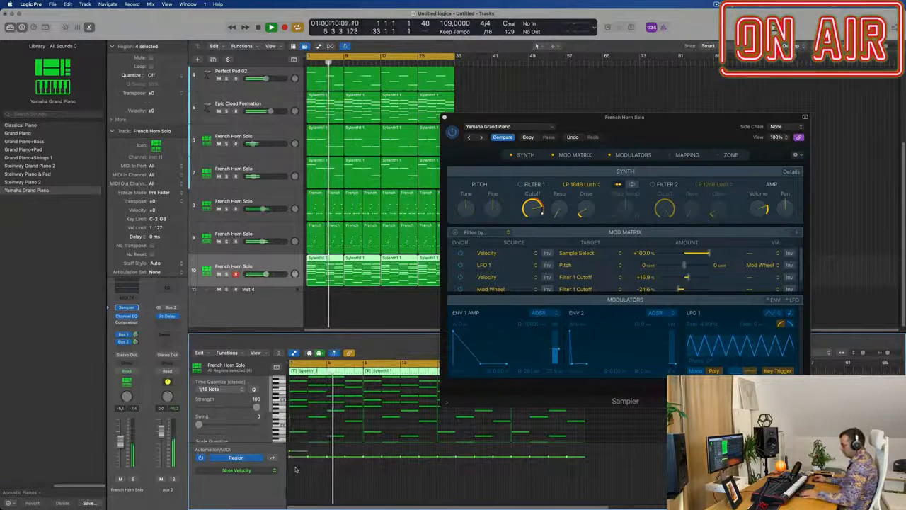
{"action": "key", "text": "super+a"}
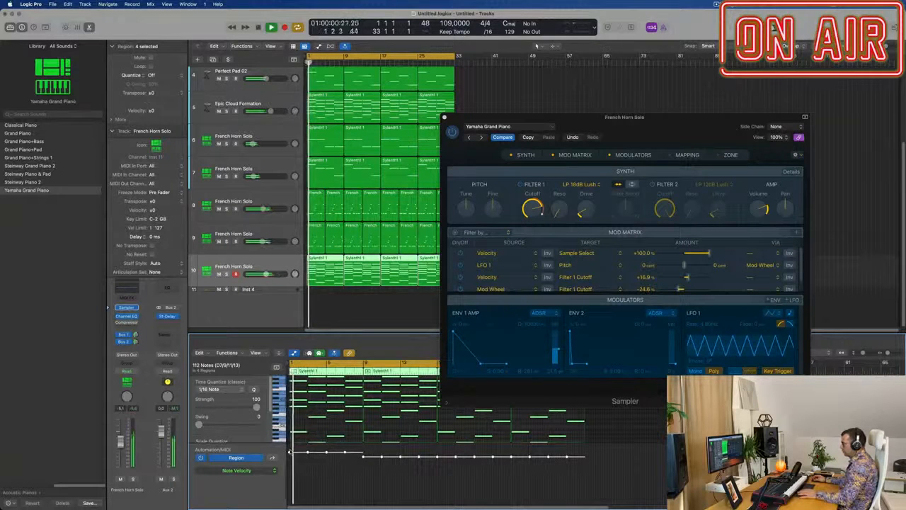
{"action": "left_click", "coordinate": [291, 451]}
{"action": "key", "text": "space"}
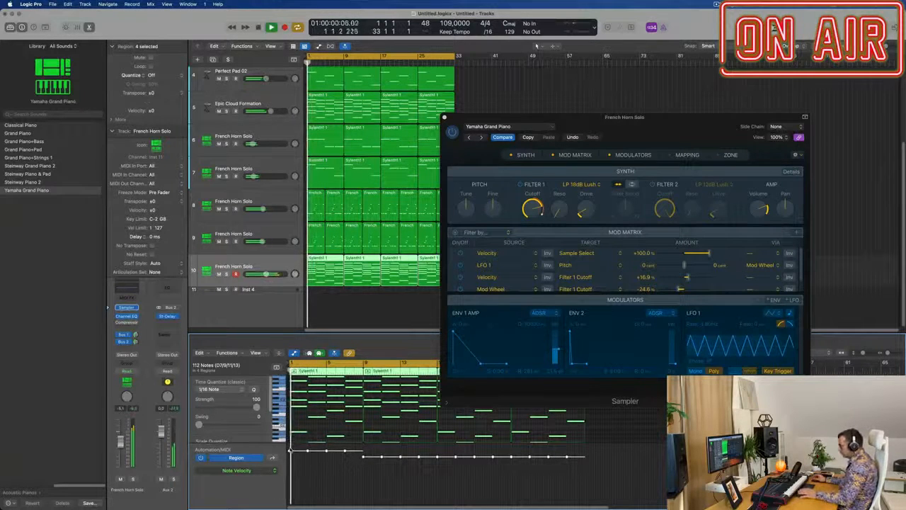
Step: Replace the three later regions on track 10 by deleting them and repeating the first region three times
{"action": "left_click_drag", "start_coordinate": [667, 129], "coordinate": [804, 115]}
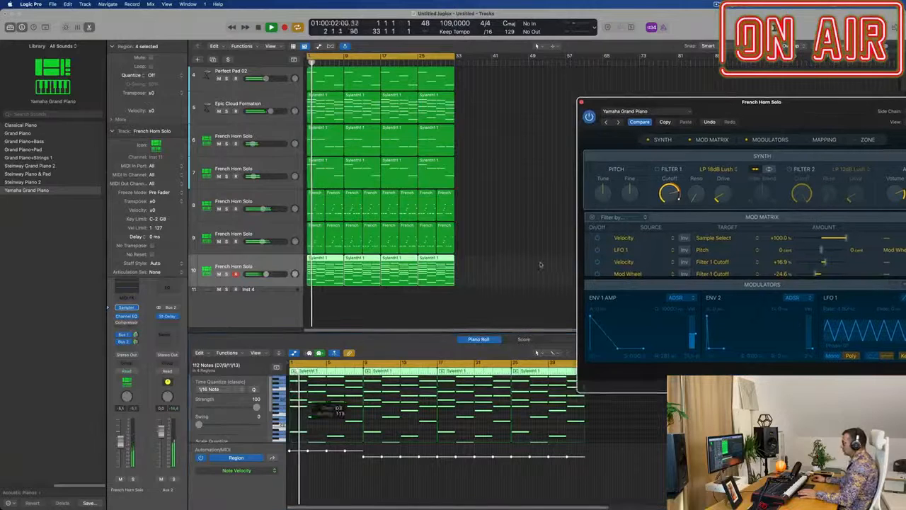
{"action": "left_click_drag", "start_coordinate": [499, 273], "coordinate": [373, 277]}
{"action": "left_click", "coordinate": [322, 269]}
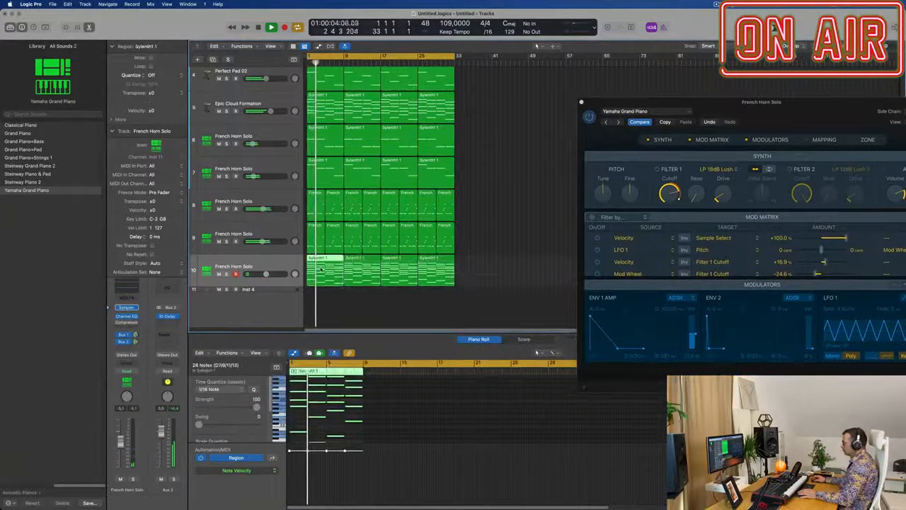
{"action": "left_click_drag", "start_coordinate": [500, 273], "coordinate": [370, 279]}
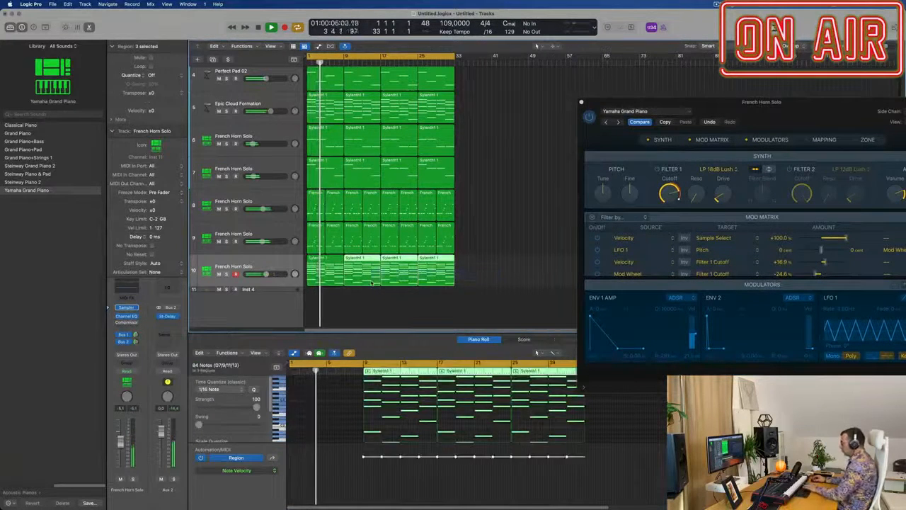
{"action": "key", "text": "BackSpace"}
{"action": "left_click", "coordinate": [314, 279]}
{"action": "key", "text": "super+r"}
{"action": "key", "text": "super+r"}
{"action": "key", "text": "super+r"}
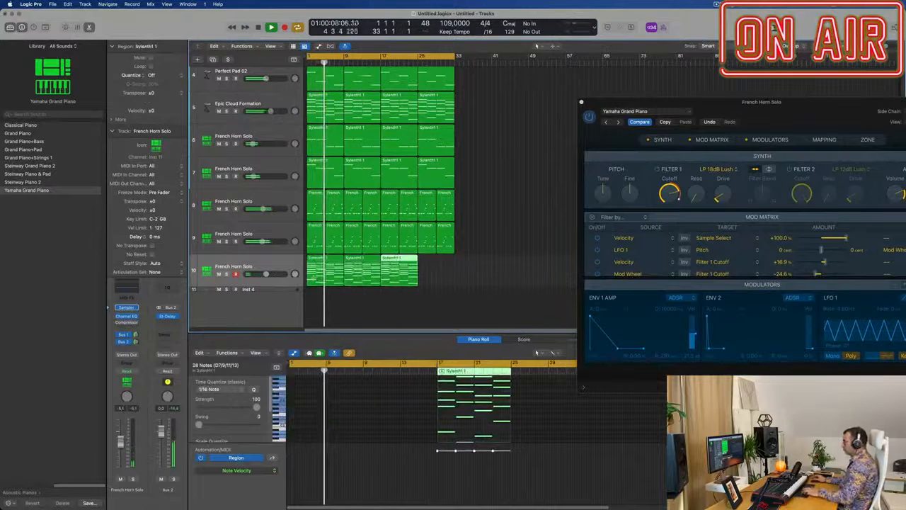
Step: Load the Steinway Piano 2 setting from Acoustic Pianos in track 10's Sampler
{"action": "left_click_drag", "start_coordinate": [782, 115], "coordinate": [556, 116]}
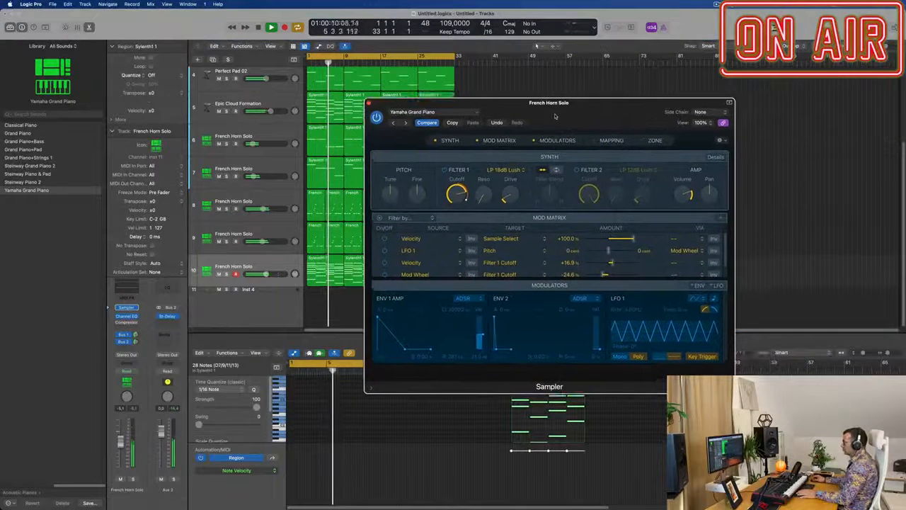
{"action": "left_click", "coordinate": [456, 113]}
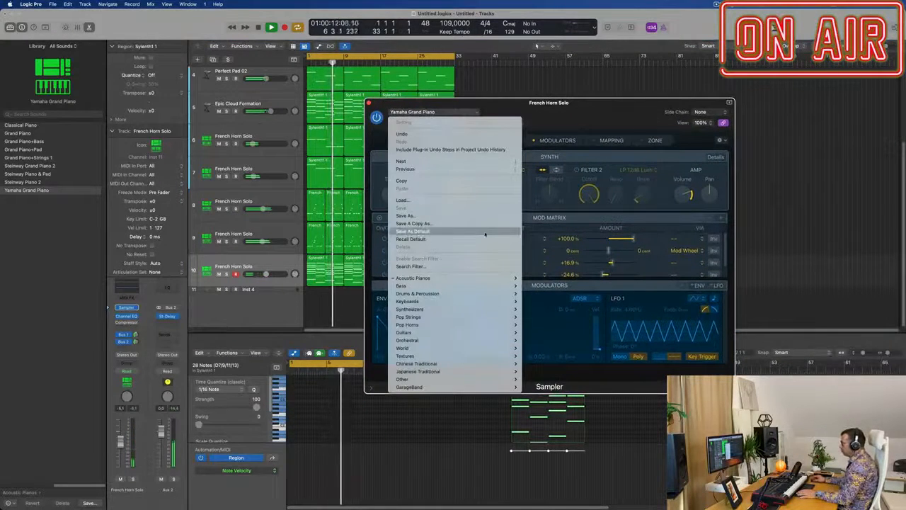
{"action": "mouse_move", "coordinate": [475, 277]}
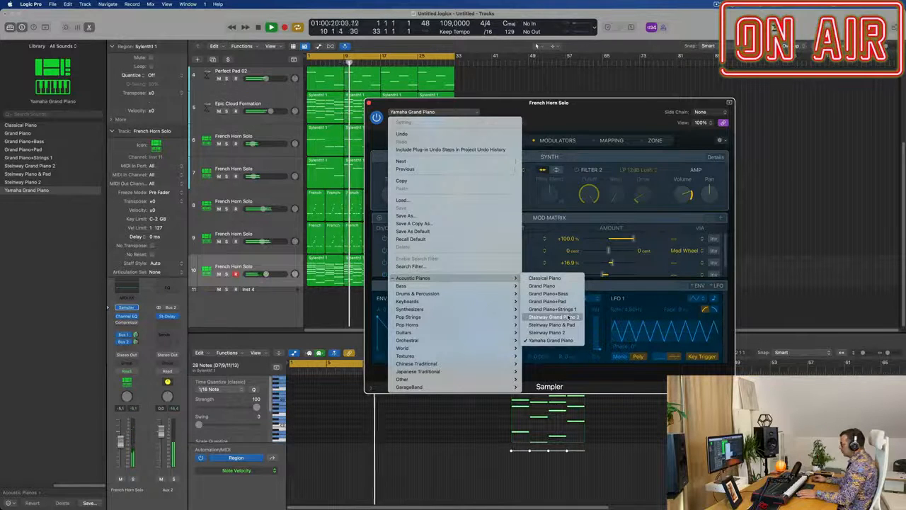
{"action": "left_click", "coordinate": [546, 332]}
{"action": "left_click_drag", "start_coordinate": [583, 108], "coordinate": [668, 104]}
Step: Play from bar 1, lower track 10's volume to about -10 dB, and close its Sampler window
{"action": "key", "text": "Return"}
{"action": "key", "text": "space"}
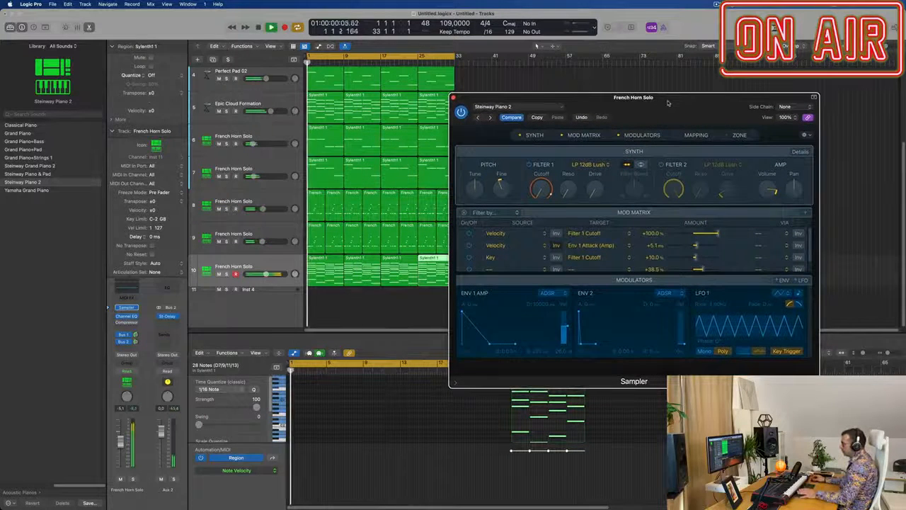
{"action": "key", "text": "space"}
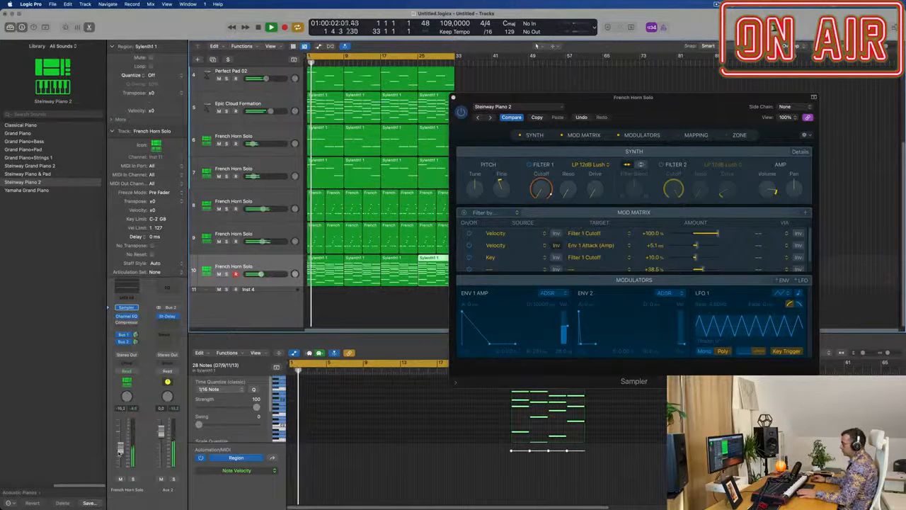
{"action": "key", "text": "Return"}
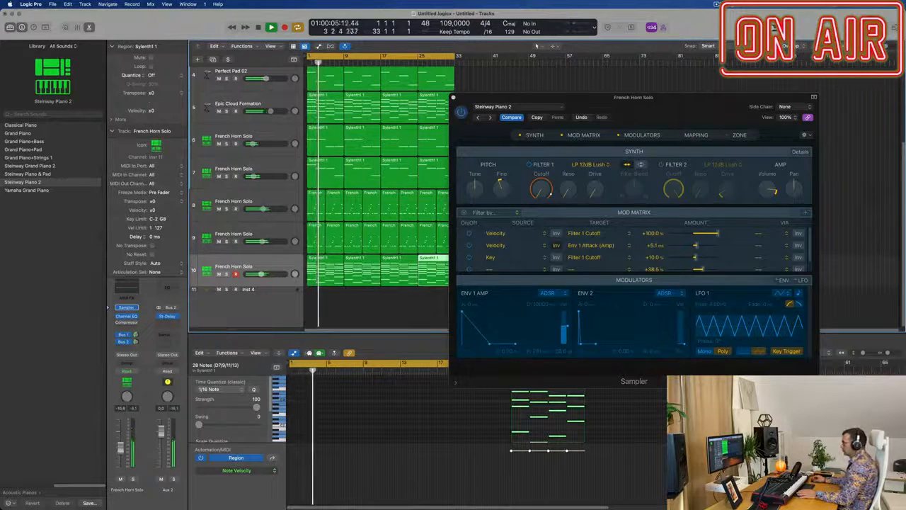
{"action": "left_click_drag", "start_coordinate": [463, 98], "coordinate": [423, 117]}
{"action": "left_click", "coordinate": [413, 117]}
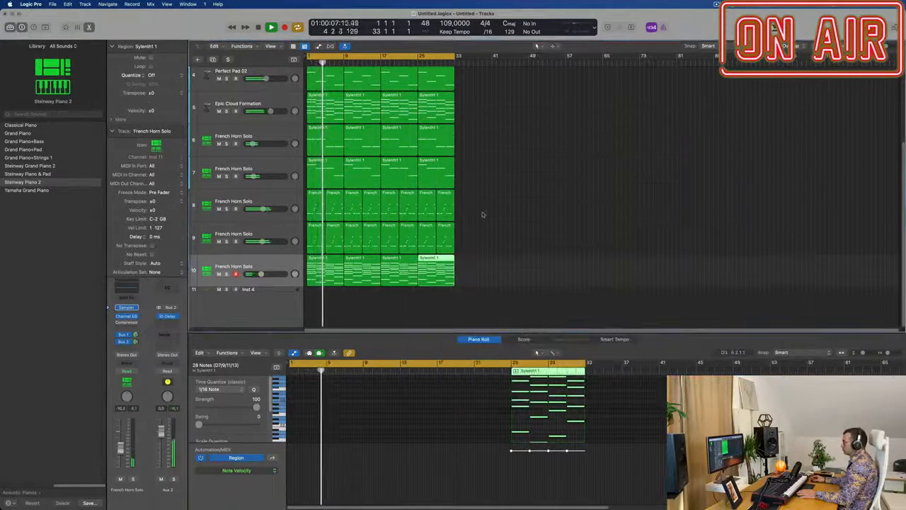
Step: Mute tracks 1 and 3 through 9 during playback so that only track 10's piano chords play
{"action": "left_click", "coordinate": [219, 209]}
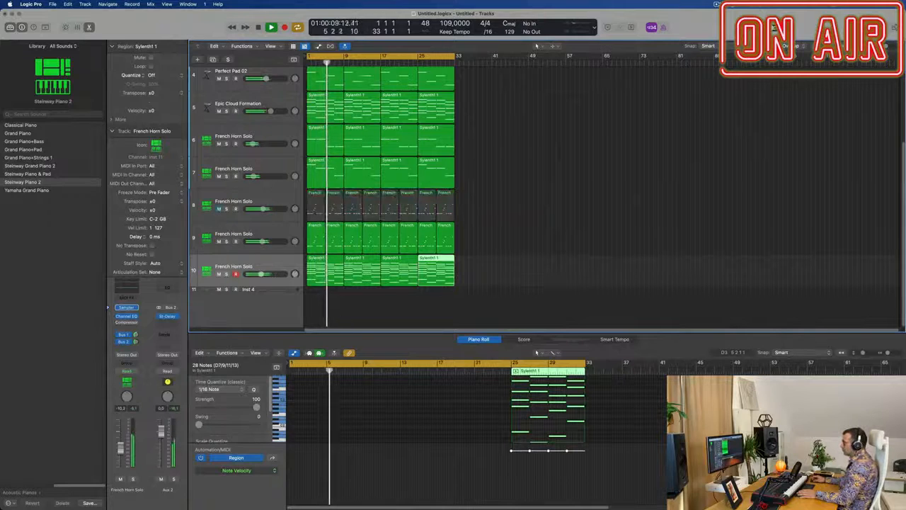
{"action": "left_click", "coordinate": [219, 242]}
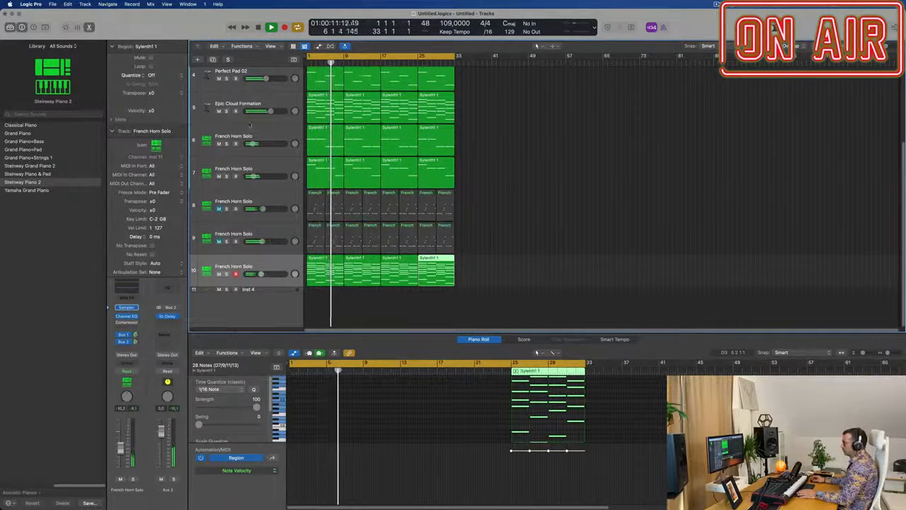
{"action": "left_click", "coordinate": [219, 111]}
{"action": "scroll", "coordinate": [213, 120], "scroll_direction": "up", "scroll_amount": 1}
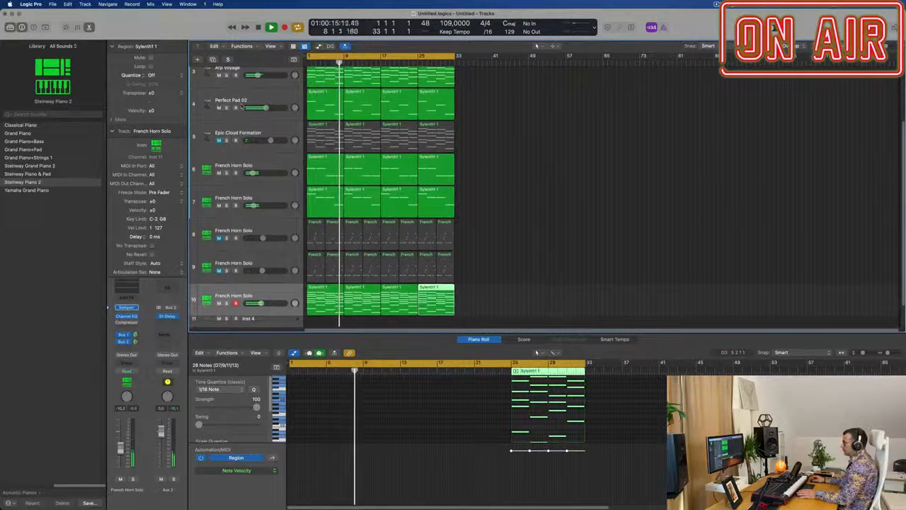
{"action": "scroll", "coordinate": [234, 101], "scroll_direction": "up", "scroll_amount": 2}
{"action": "left_click", "coordinate": [219, 86]}
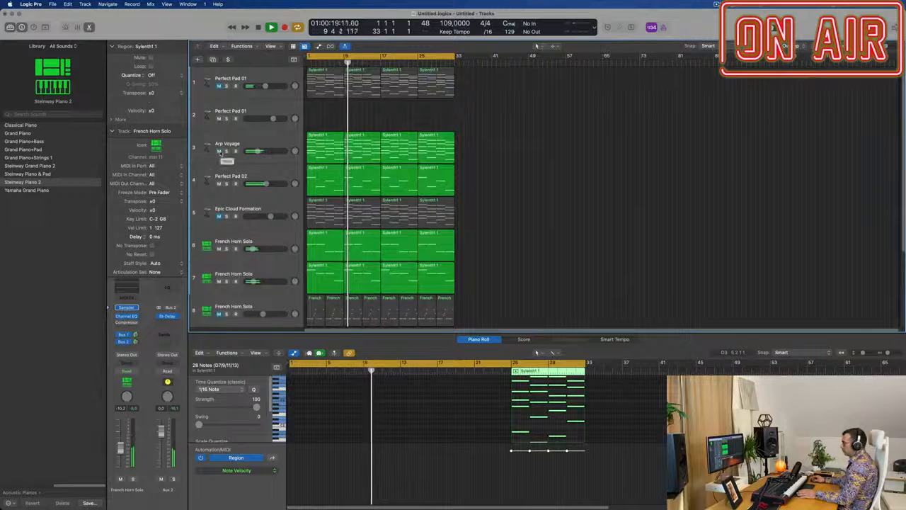
{"action": "left_click", "coordinate": [219, 151]}
{"action": "left_click", "coordinate": [219, 183]}
{"action": "scroll", "coordinate": [219, 198], "scroll_direction": "down", "scroll_amount": 1}
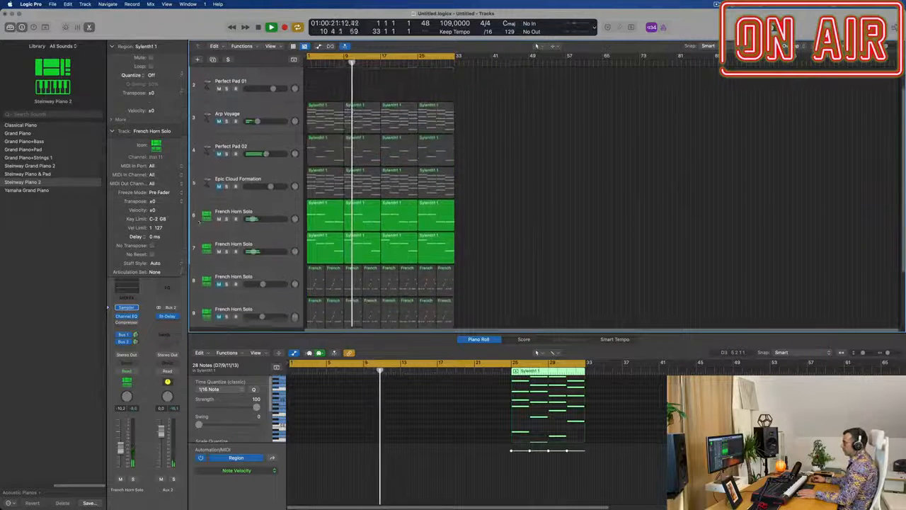
{"action": "left_click", "coordinate": [219, 215]}
{"action": "left_click", "coordinate": [219, 248]}
{"action": "scroll", "coordinate": [264, 234], "scroll_direction": "down", "scroll_amount": 2}
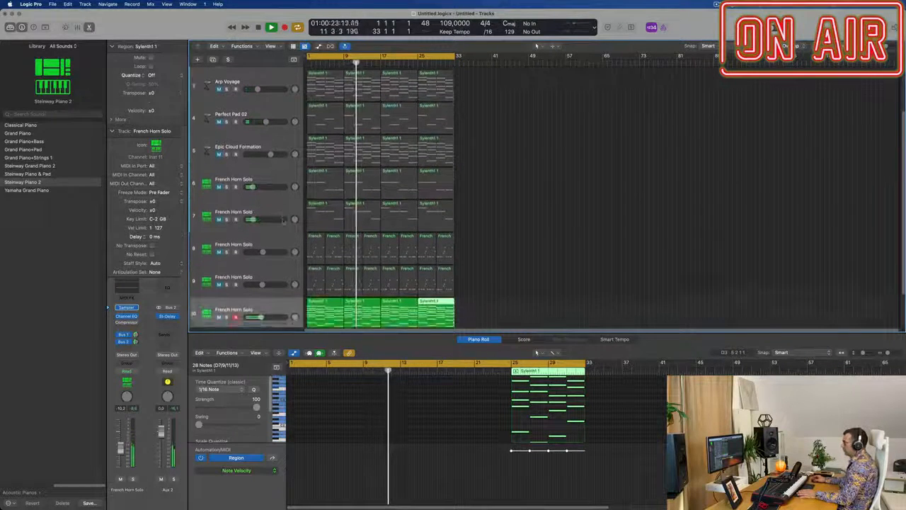
Step: Restart playback from bar 1 and unmute track 8 and the Perfect Pad 02 track
{"action": "key", "text": "Return"}
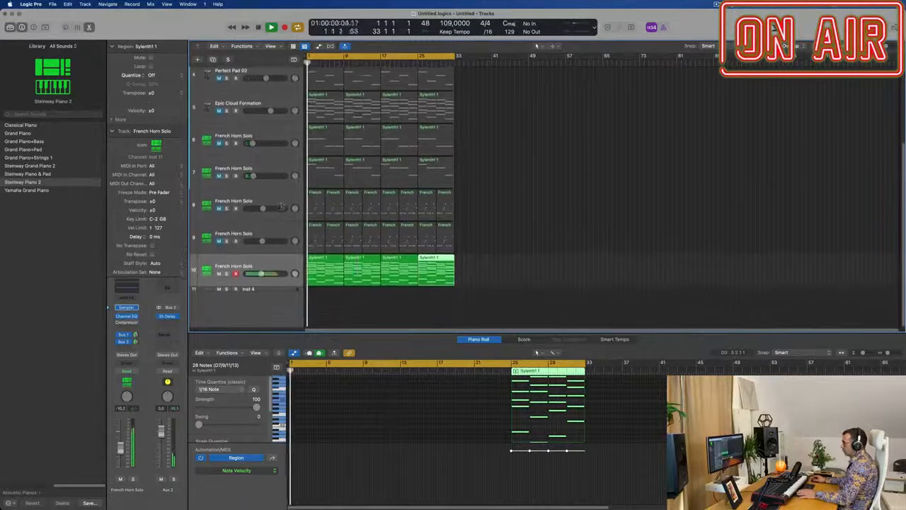
{"action": "left_click", "coordinate": [219, 209]}
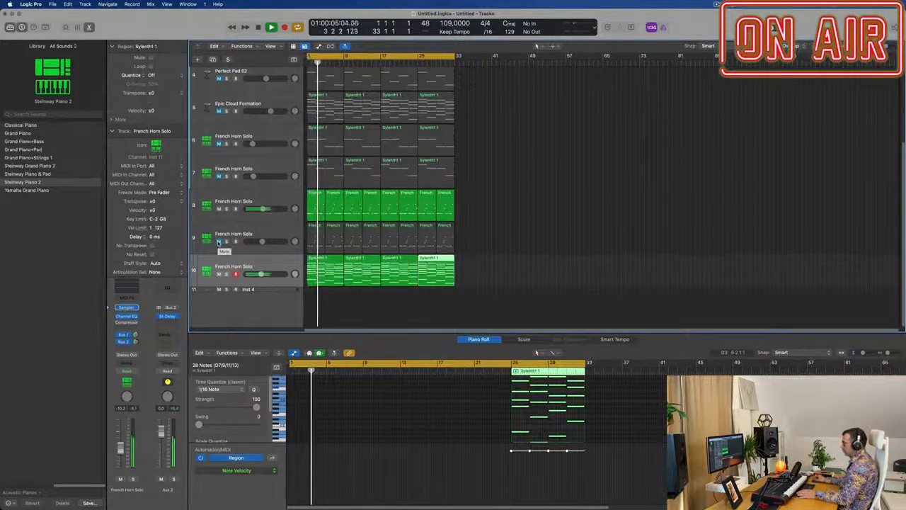
{"action": "scroll", "coordinate": [267, 200], "scroll_direction": "up", "scroll_amount": 1}
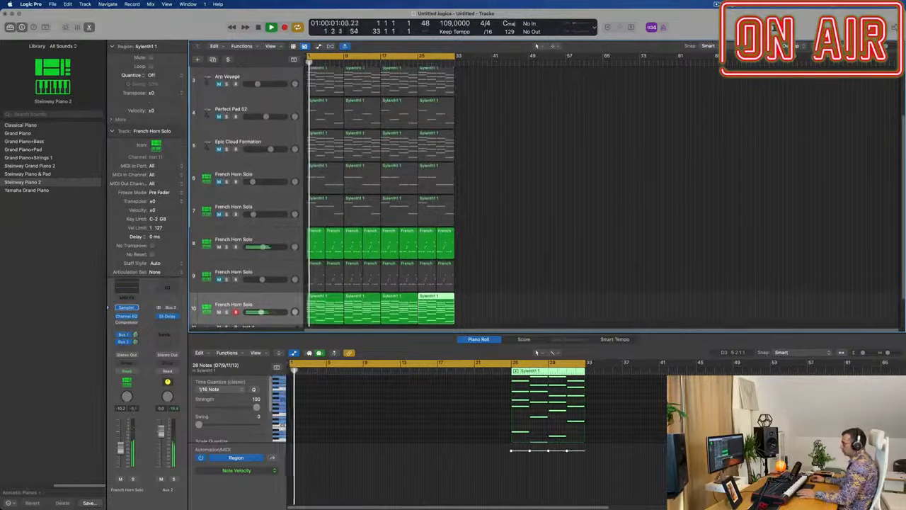
{"action": "left_click", "coordinate": [218, 116]}
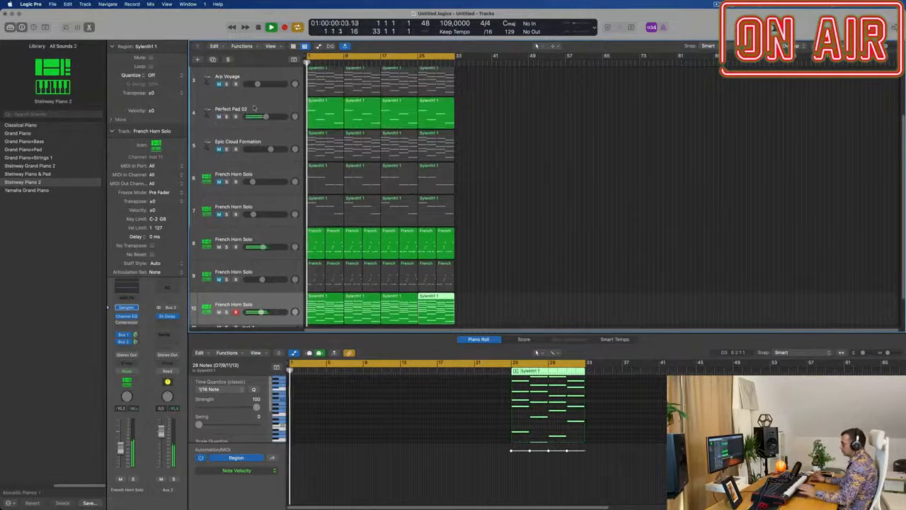
{"action": "key", "text": "super+Right"}
{"action": "key", "text": "super+Right"}
{"action": "key", "text": "super+Right"}
{"action": "key", "text": "super+Right"}
{"action": "key", "text": "super+Left"}
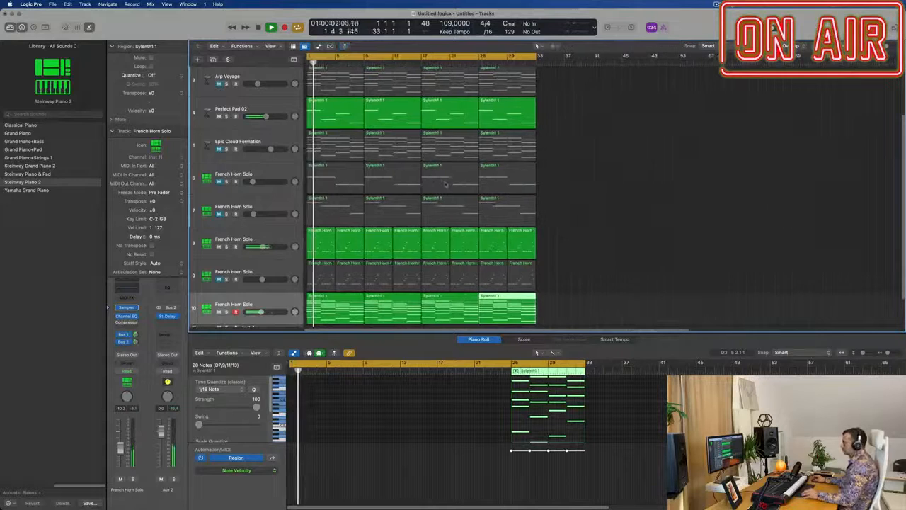
Step: Unmute track 9 and lower its volume to about -14 dB
{"action": "scroll", "coordinate": [563, 207], "scroll_direction": "up", "scroll_amount": 2}
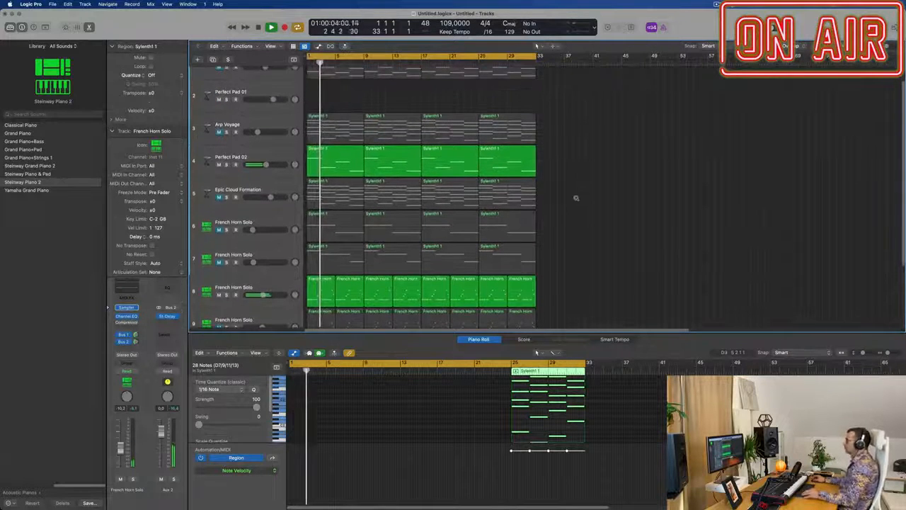
{"action": "scroll", "coordinate": [578, 216], "scroll_direction": "down", "scroll_amount": 2}
{"action": "scroll", "coordinate": [579, 216], "scroll_direction": "down", "scroll_amount": 1}
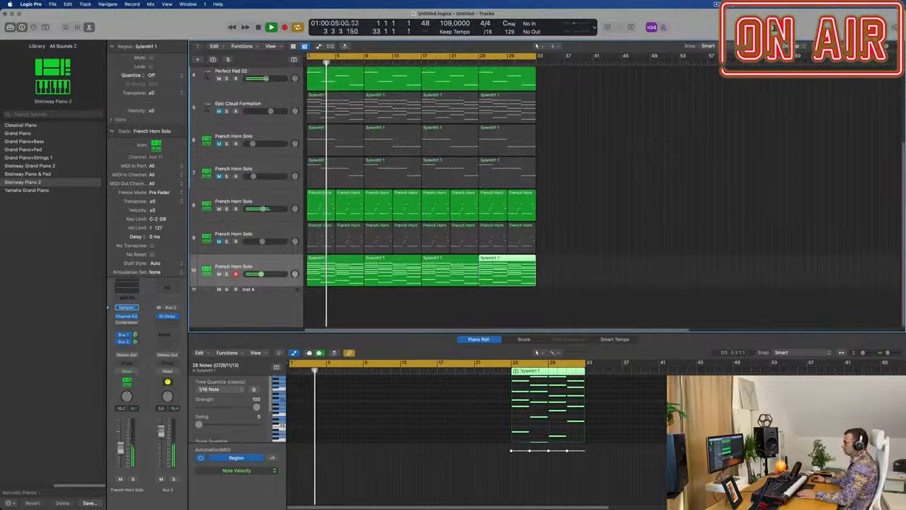
{"action": "left_click", "coordinate": [218, 241]}
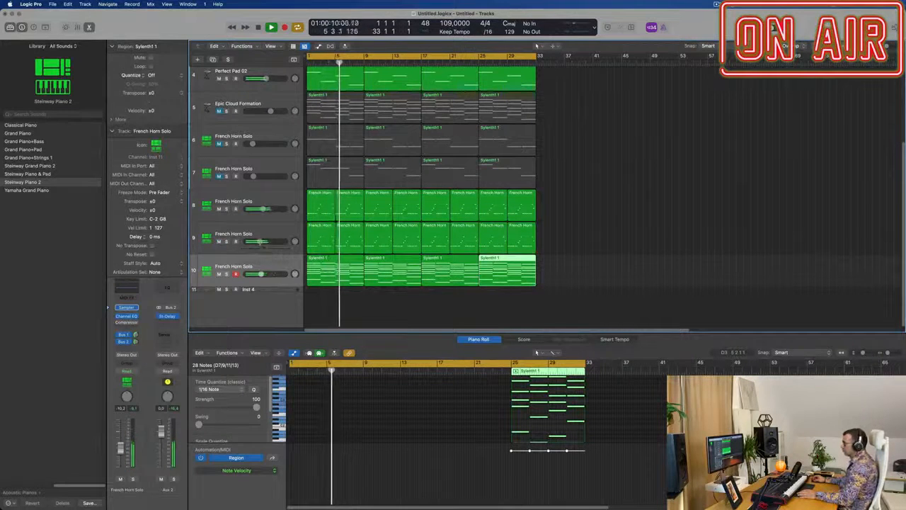
{"action": "left_click", "coordinate": [272, 230]}
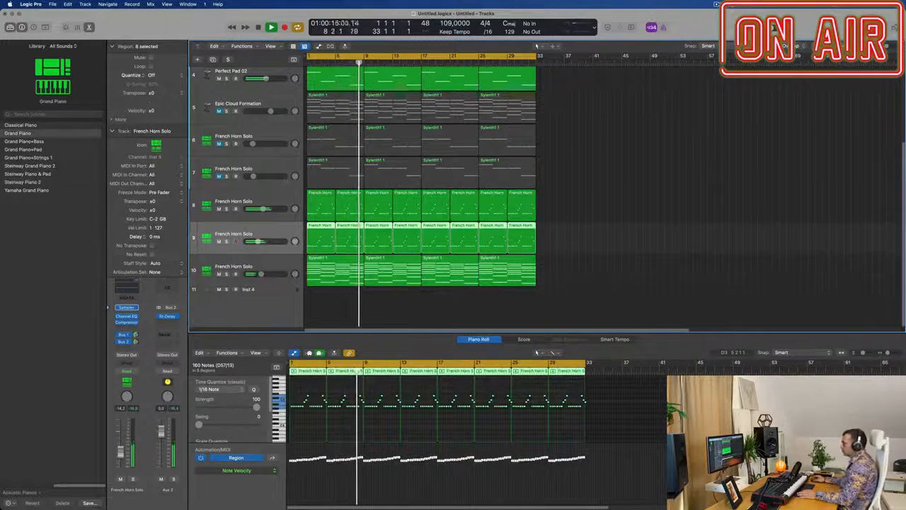
Step: Unmute the French Horn Solo on track 7 and raise its volume to -13.2 dB
{"action": "left_click", "coordinate": [219, 176]}
{"action": "left_click_drag", "start_coordinate": [260, 177], "coordinate": [262, 178]}
{"action": "left_click", "coordinate": [259, 177]}
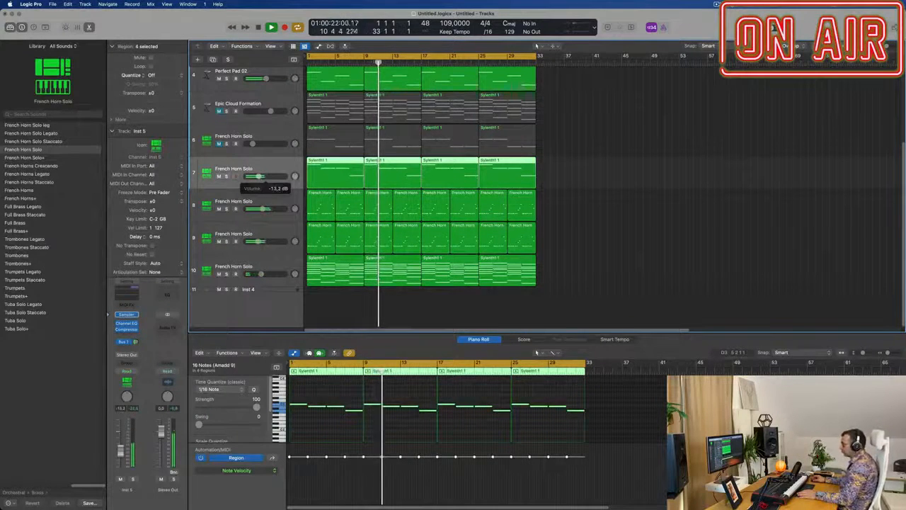
Step: In track 7's Channel EQ, add a low cut at 258 Hz, +0.7 dB at 464 Hz and +1.7 dB at 2100 Hz
{"action": "left_click", "coordinate": [127, 324]}
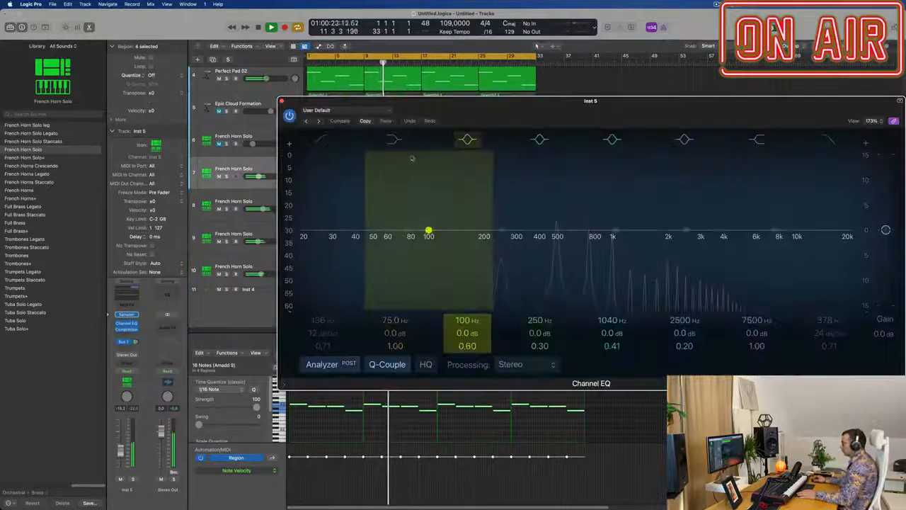
{"action": "left_click", "coordinate": [325, 140]}
{"action": "left_click_drag", "start_coordinate": [411, 192], "coordinate": [485, 191]}
{"action": "left_click_drag", "start_coordinate": [458, 247], "coordinate": [504, 243]}
{"action": "left_click_drag", "start_coordinate": [616, 231], "coordinate": [674, 222]}
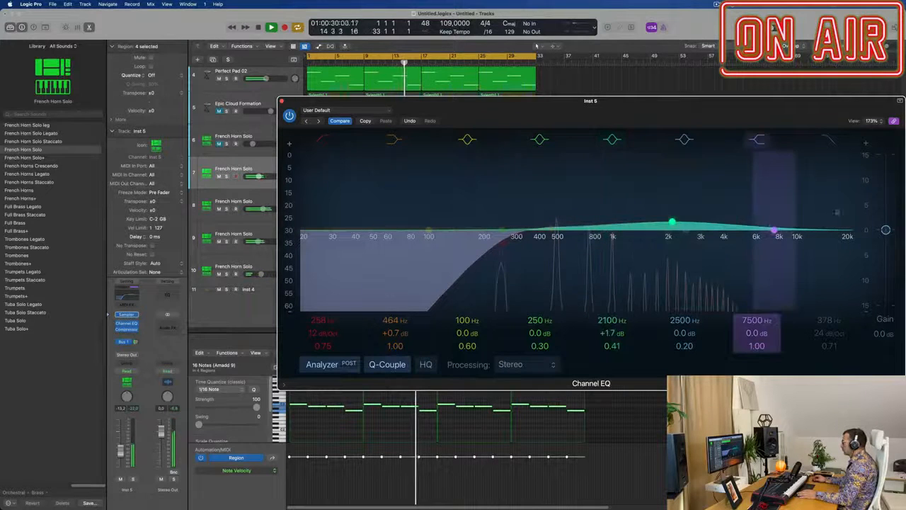
Step: Enable the 378 Hz high cut in track 7's Channel EQ, set the high shelf to -10.8 dB at 4260 Hz, and close the window
{"action": "left_click", "coordinate": [830, 140]}
{"action": "left_click_drag", "start_coordinate": [813, 240], "coordinate": [777, 265]}
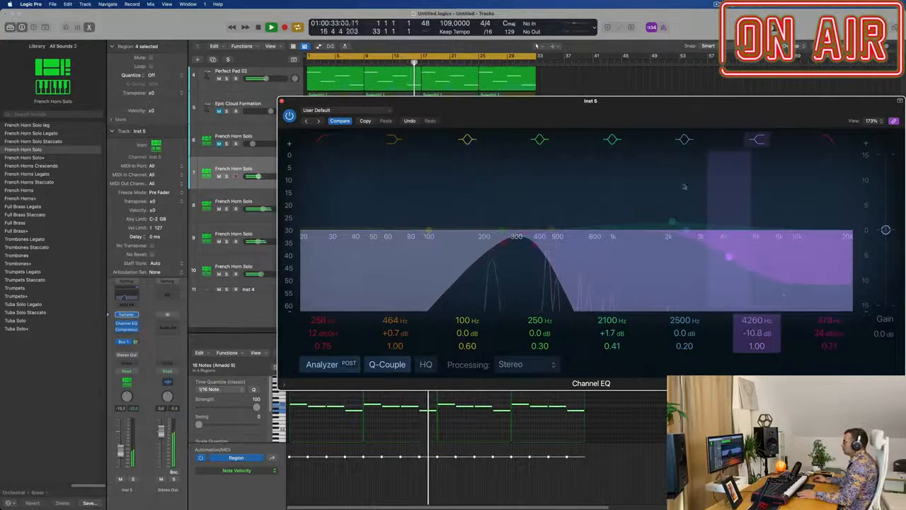
{"action": "left_click", "coordinate": [283, 102]}
Step: Unmute the first Perfect Pad 01 track, lower its volume to about -12 dB, and close the Piano Roll
{"action": "scroll", "coordinate": [234, 141], "scroll_direction": "up", "scroll_amount": 5}
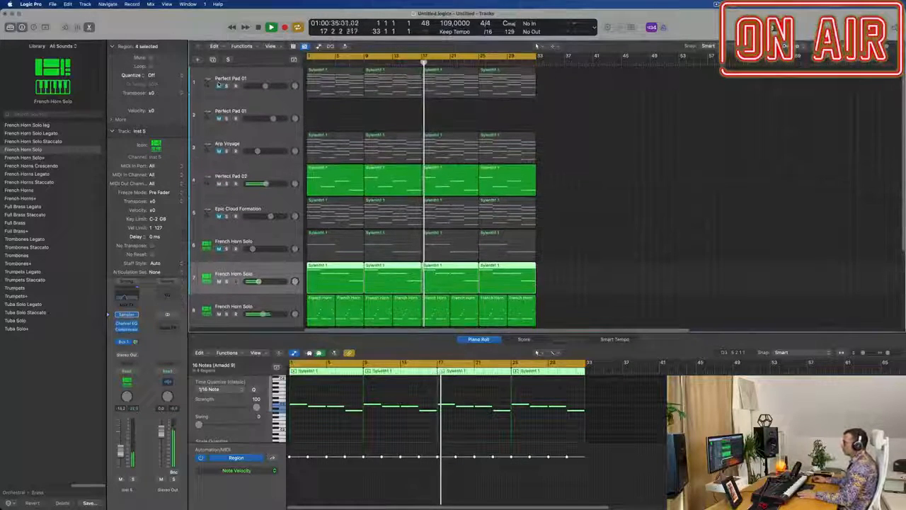
{"action": "left_click", "coordinate": [218, 83]}
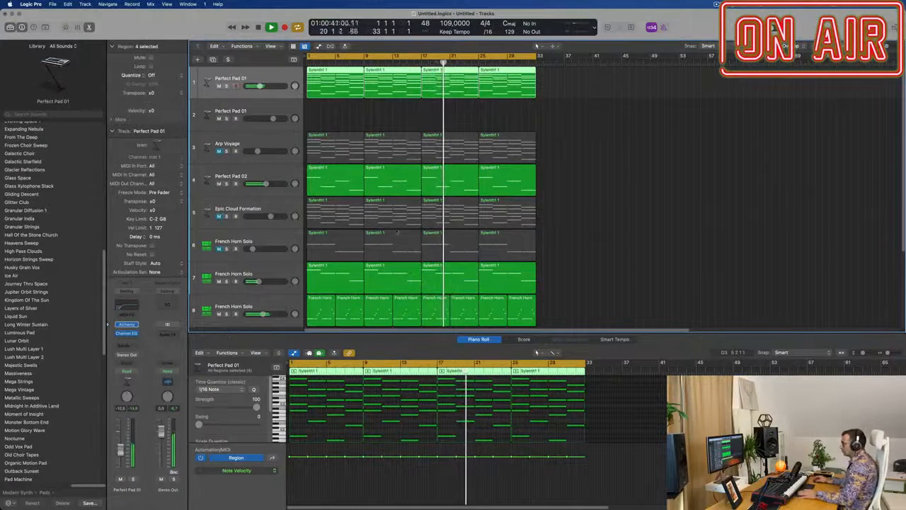
{"action": "scroll", "coordinate": [397, 232], "scroll_direction": "down", "scroll_amount": 1}
{"action": "scroll", "coordinate": [397, 232], "scroll_direction": "up", "scroll_amount": 3}
{"action": "scroll", "coordinate": [397, 233], "scroll_direction": "down", "scroll_amount": 2}
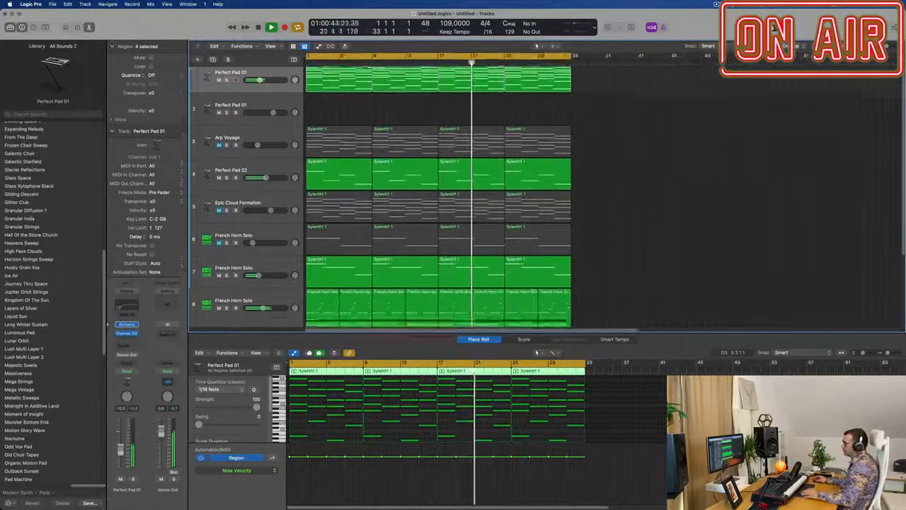
{"action": "scroll", "coordinate": [402, 228], "scroll_direction": "down", "scroll_amount": 2}
{"action": "scroll", "coordinate": [405, 228], "scroll_direction": "down", "scroll_amount": 2}
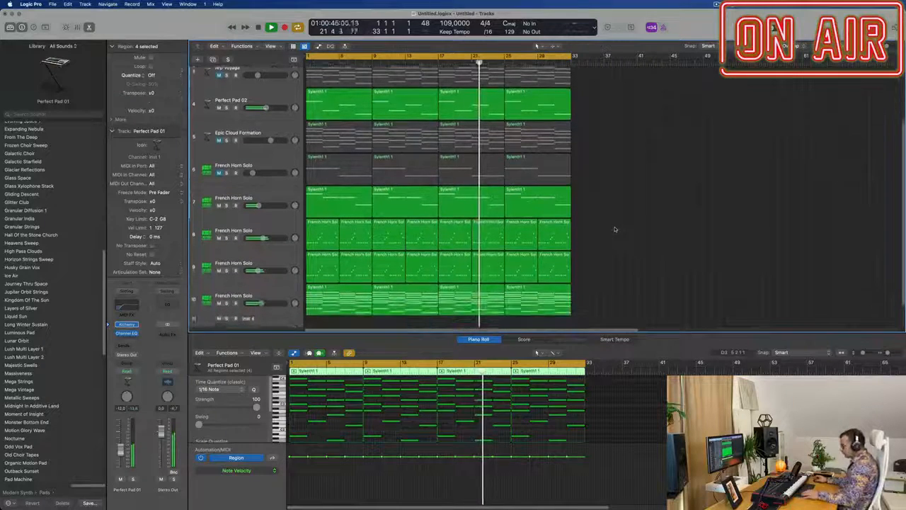
{"action": "key", "text": "x"}
{"action": "key", "text": "x"}
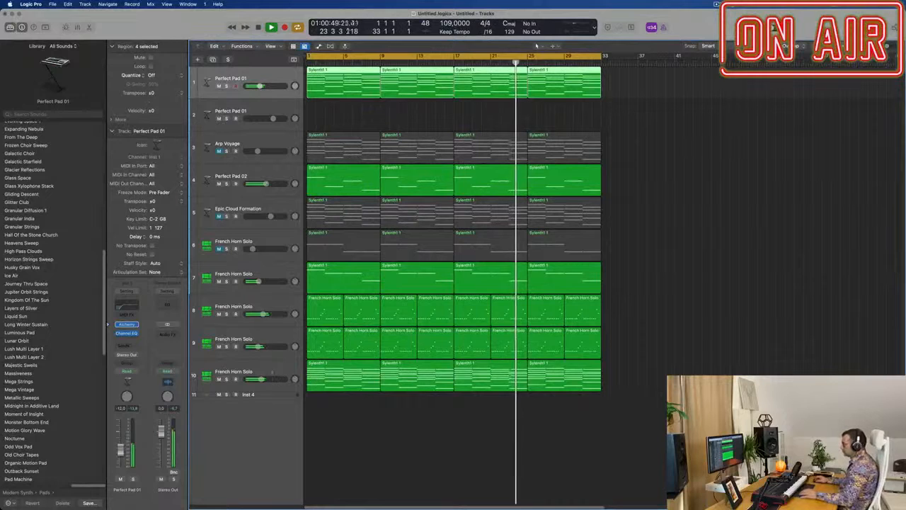
Step: Lower track 10's volume to -12.4 dB, then briefly audition Epic Cloud Formation and mute it again
{"action": "left_click", "coordinate": [275, 370]}
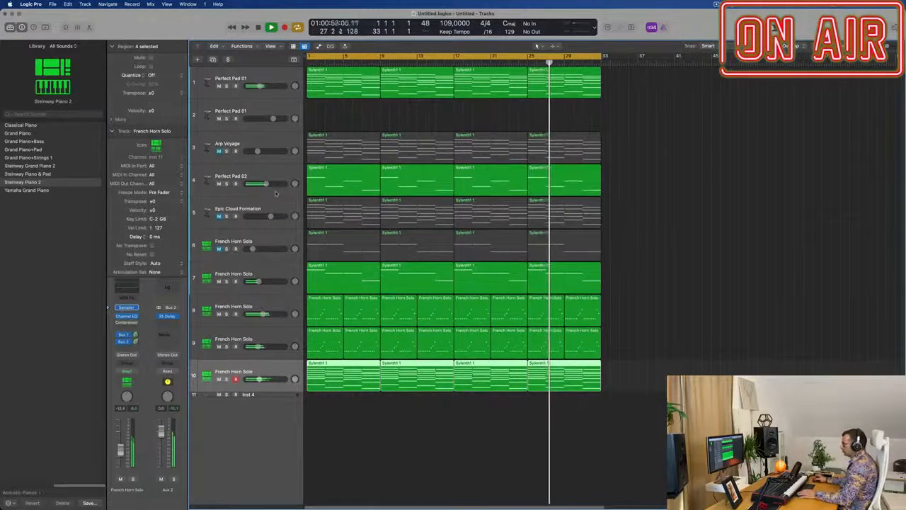
{"action": "left_click", "coordinate": [219, 216]}
{"action": "left_click", "coordinate": [284, 206]}
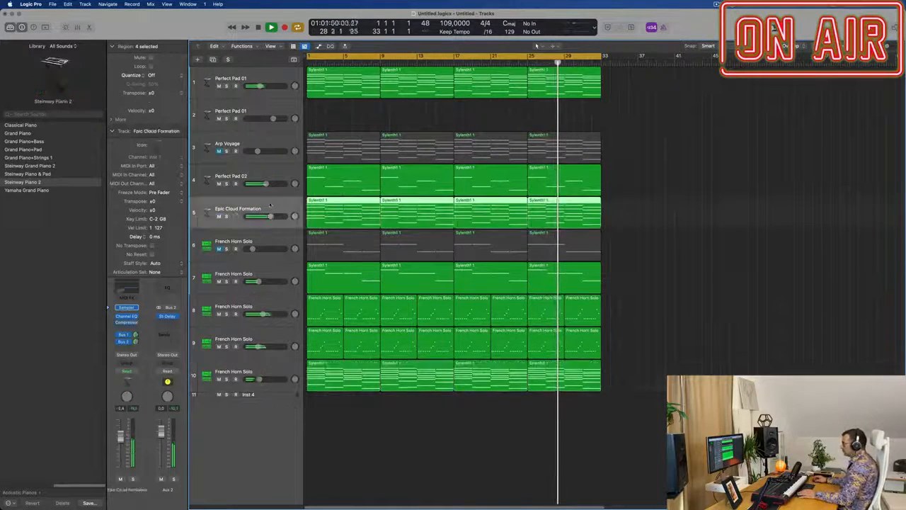
{"action": "left_click", "coordinate": [219, 216]}
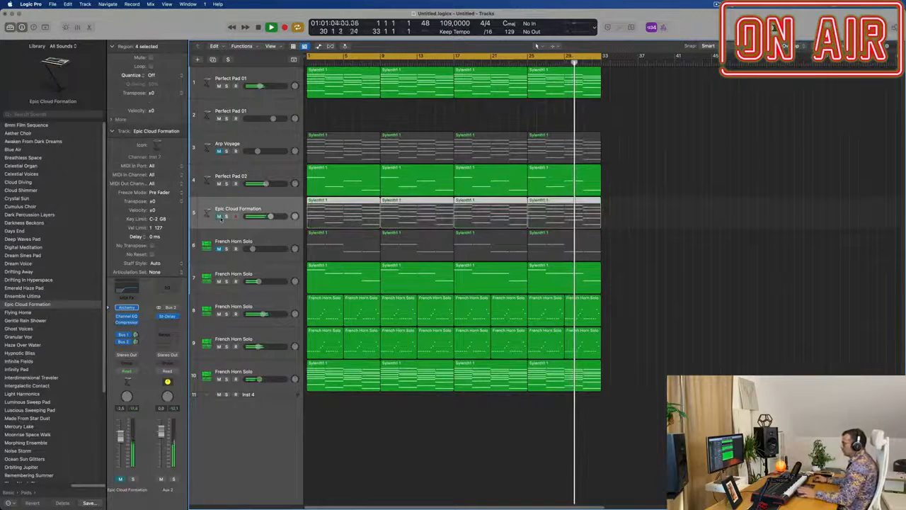
Step: Unmute Arp Voyage, restart playback from bar 1, and raise its volume to about -12 dB
{"action": "left_click", "coordinate": [218, 151]}
{"action": "key", "text": "Return"}
{"action": "left_click", "coordinate": [239, 146]}
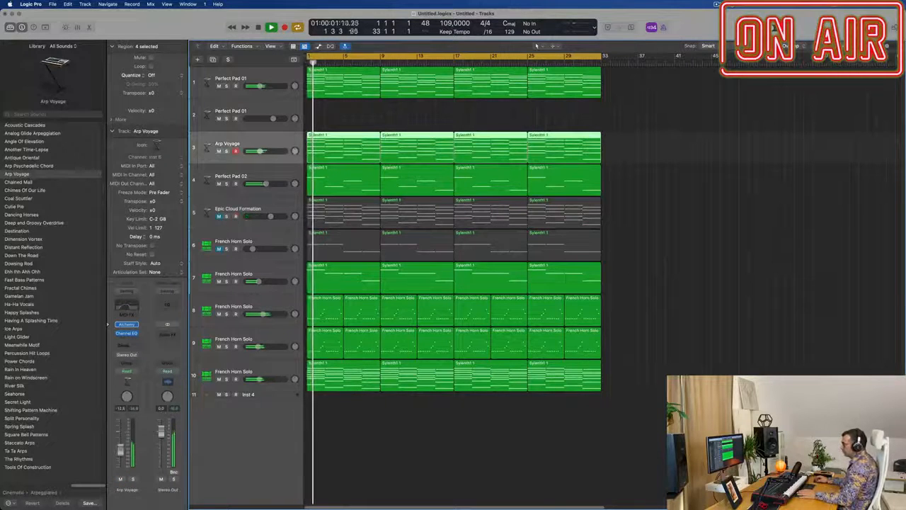
Step: Restart playback, unmute the muted French Horn Solo track 6, and raise its volume to about -16 dB
{"action": "key", "text": "Return"}
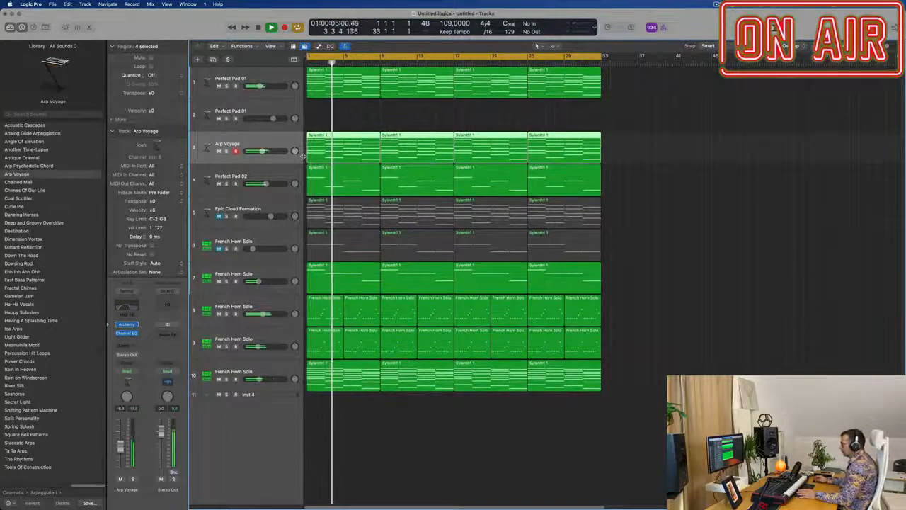
{"action": "left_click", "coordinate": [264, 238]}
{"action": "left_click", "coordinate": [218, 249]}
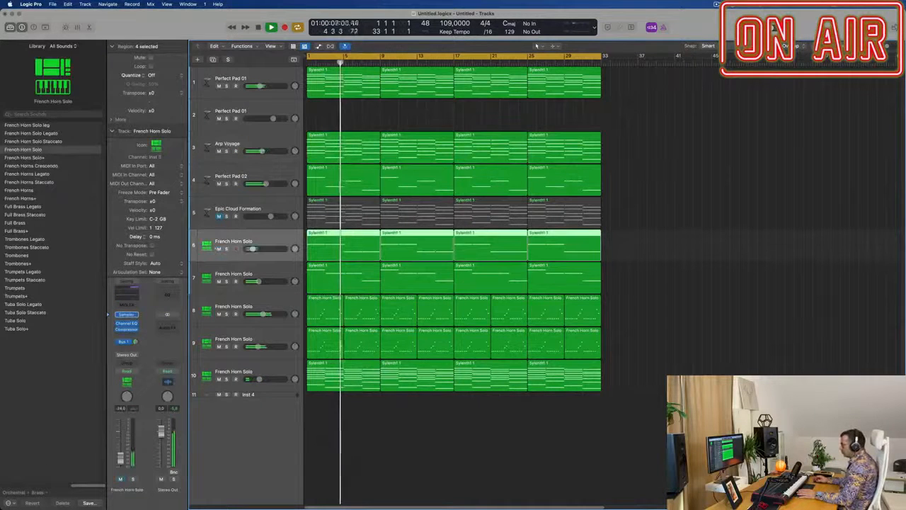
{"action": "left_click_drag", "start_coordinate": [253, 248], "coordinate": [257, 249]}
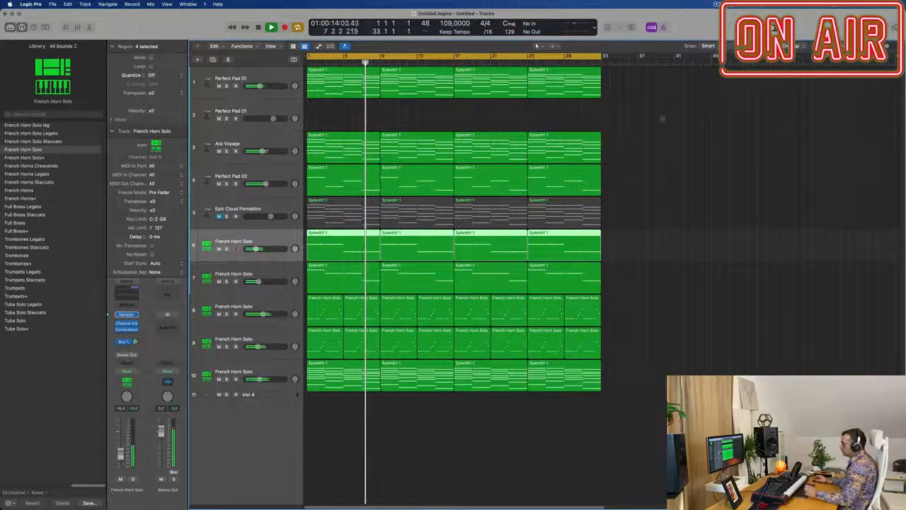
Step: Duplicate the Perfect Pad 02 track and copy its first region onto the new track at bar 1
{"action": "left_click", "coordinate": [282, 180]}
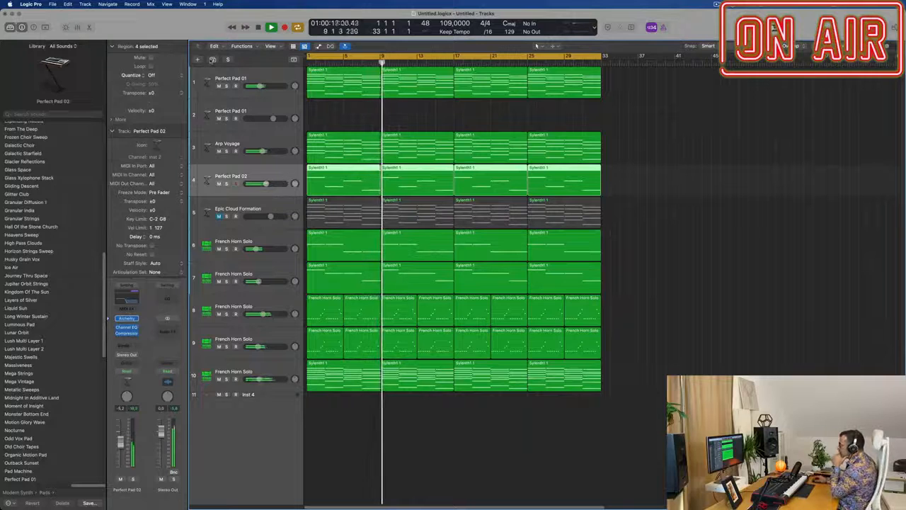
{"action": "left_click", "coordinate": [213, 59]}
{"action": "left_click", "coordinate": [348, 175]}
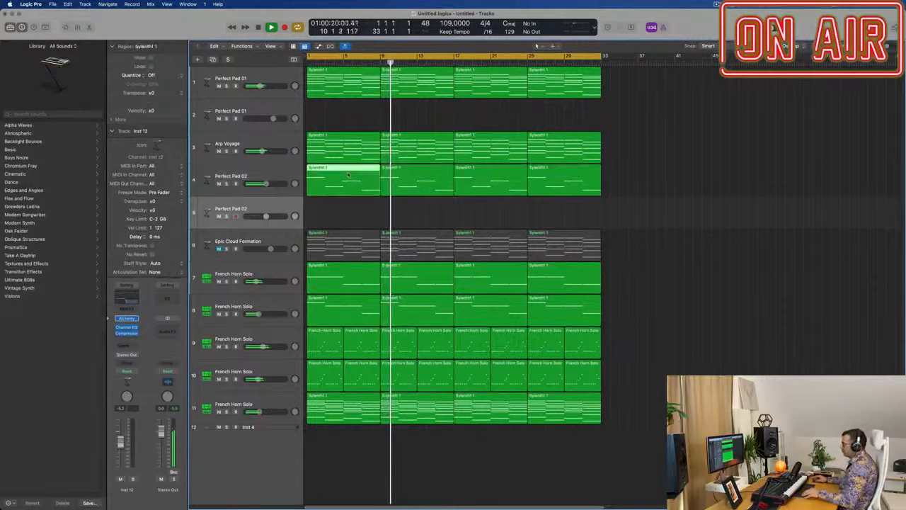
{"action": "left_click_drag", "start_coordinate": [348, 174], "coordinate": [346, 200]}
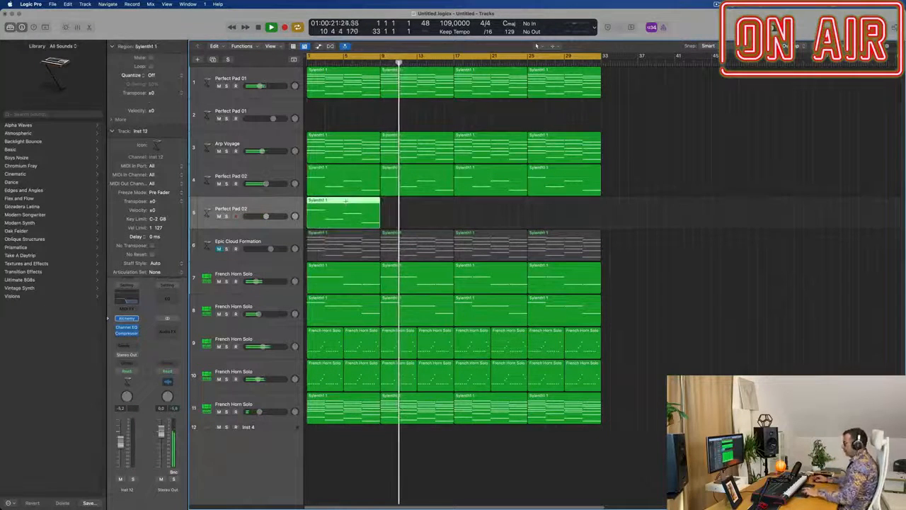
Step: Repeat the copied region three times to fill the new track to bar 33, then restart playback
{"action": "key", "text": "super+r"}
{"action": "key", "text": "super+r"}
{"action": "key", "text": "super+r"}
{"action": "left_click", "coordinate": [276, 205]}
{"action": "key", "text": "Return"}
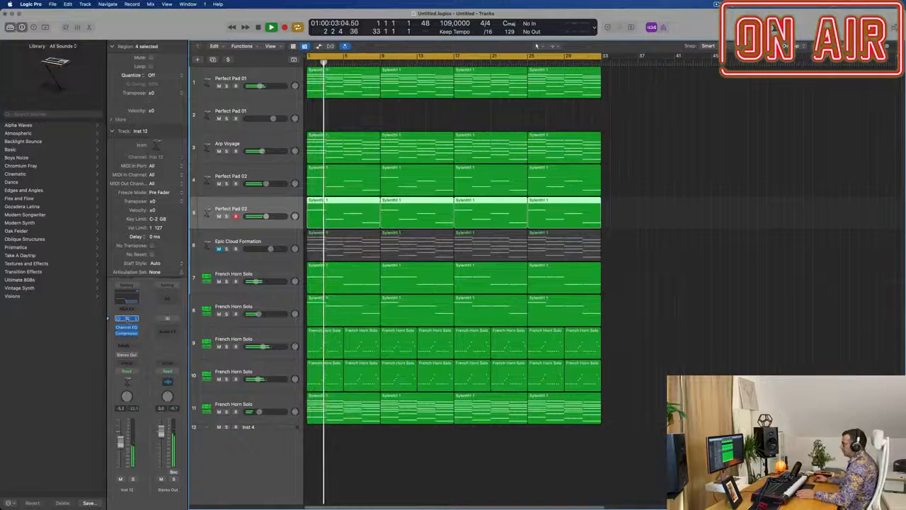
Step: Load the 1963 Semi-Acoustic Thumb preset from Alchemy's Bass category on the new track and restart playback
{"action": "left_click", "coordinate": [126, 319]}
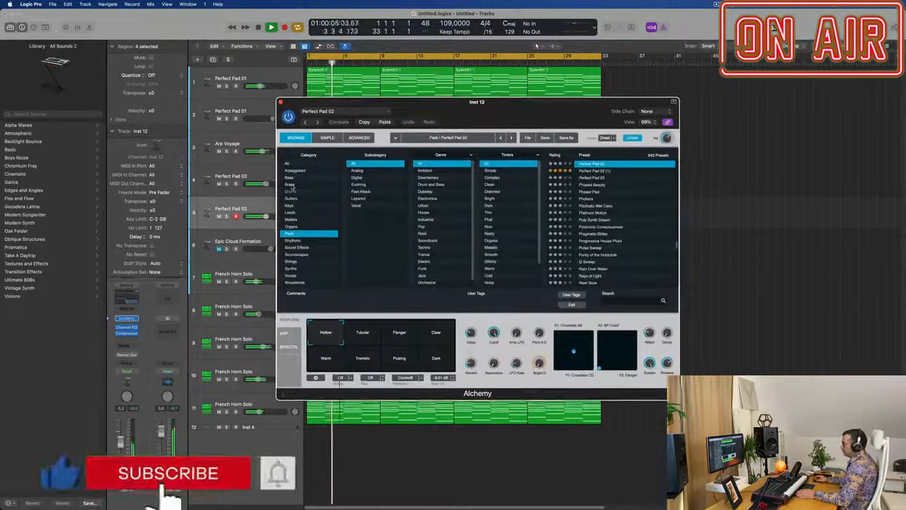
{"action": "left_click", "coordinate": [290, 178]}
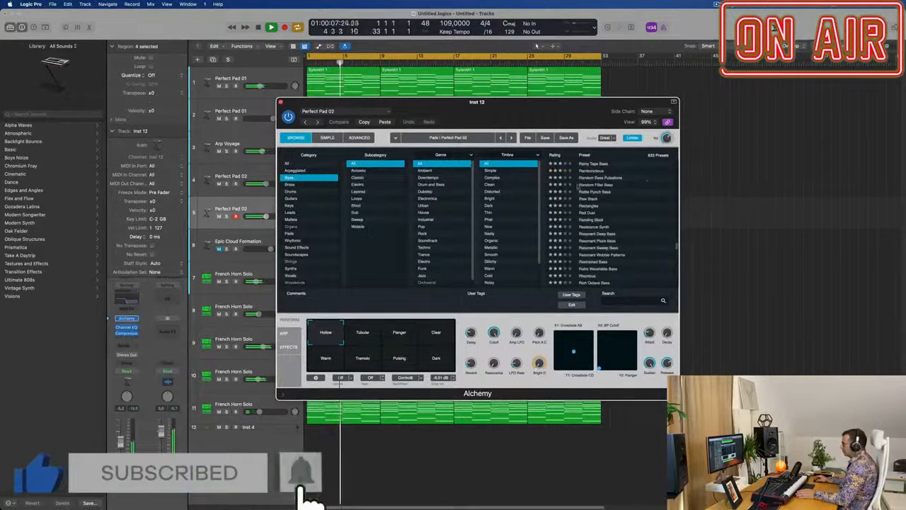
{"action": "scroll", "coordinate": [595, 212], "scroll_direction": "up", "scroll_amount": 10}
{"action": "scroll", "coordinate": [677, 228], "scroll_direction": "up", "scroll_amount": 10}
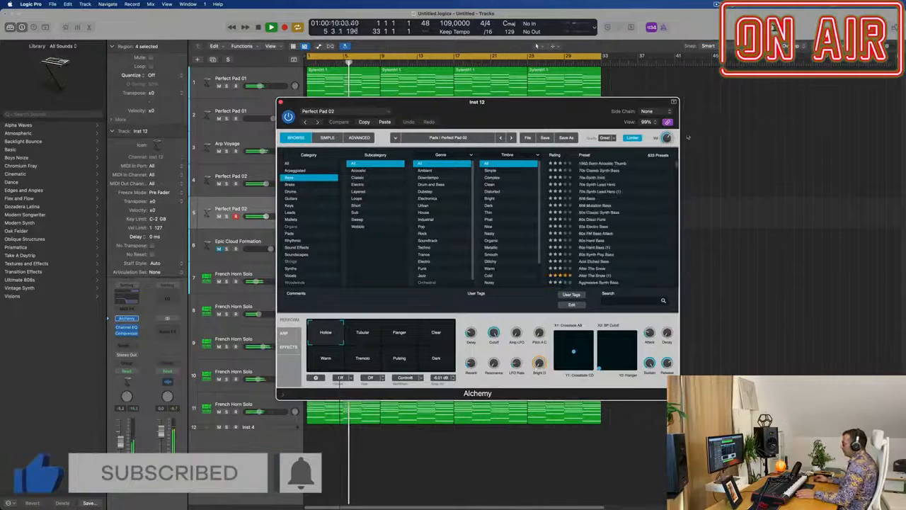
{"action": "left_click_drag", "start_coordinate": [594, 104], "coordinate": [690, 98]}
{"action": "key", "text": "Return"}
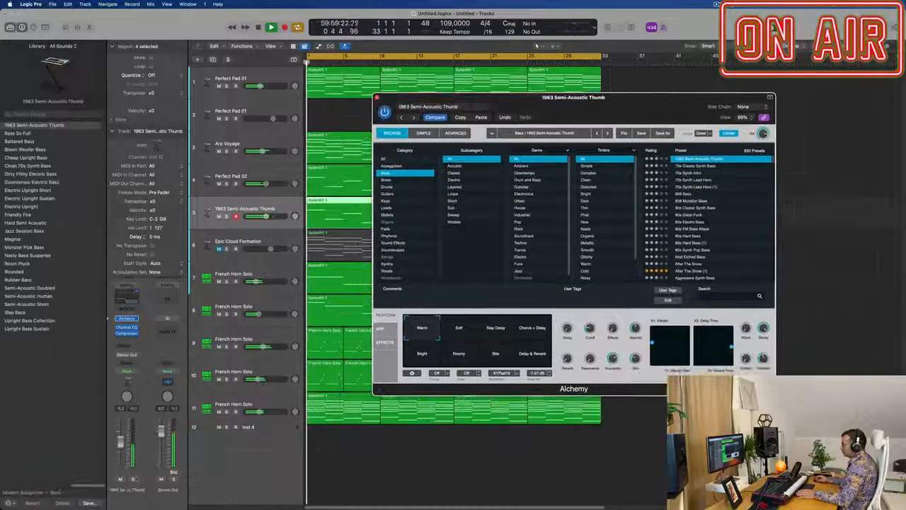
Step: Solo the 1963 Semi-Acoustic Thumb track and open its Channel EQ
{"action": "left_click", "coordinate": [133, 480]}
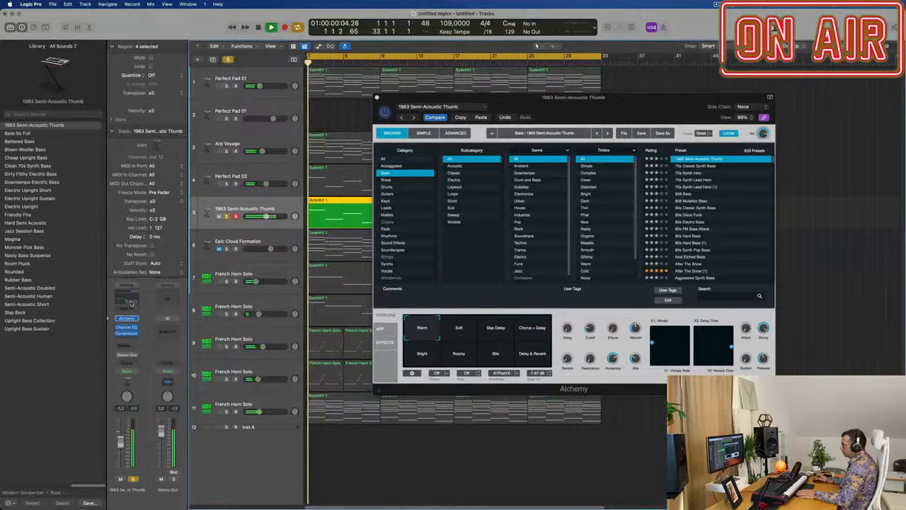
{"action": "left_click", "coordinate": [127, 326]}
{"action": "left_click_drag", "start_coordinate": [713, 101], "coordinate": [375, 109]}
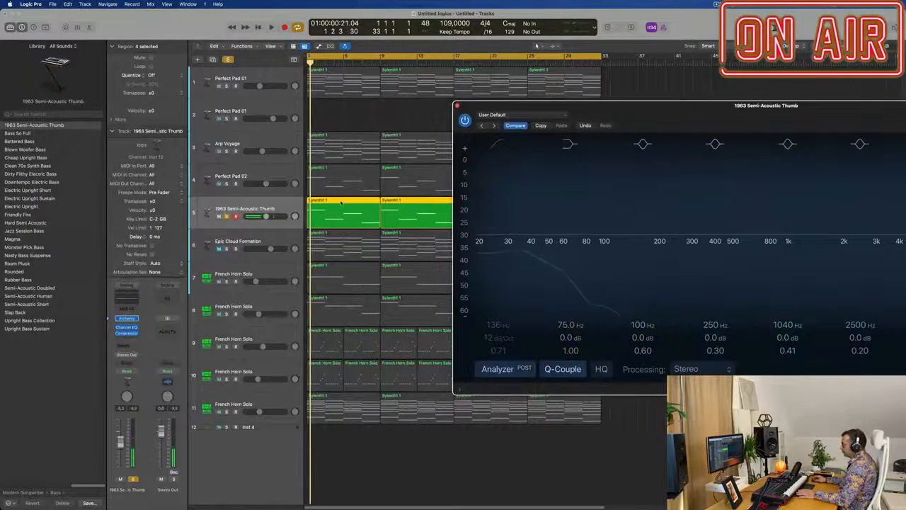
Step: Transpose all notes of the bass track up an octave in the Piano Roll, and unsolo the track
{"action": "double_click", "coordinate": [342, 203]}
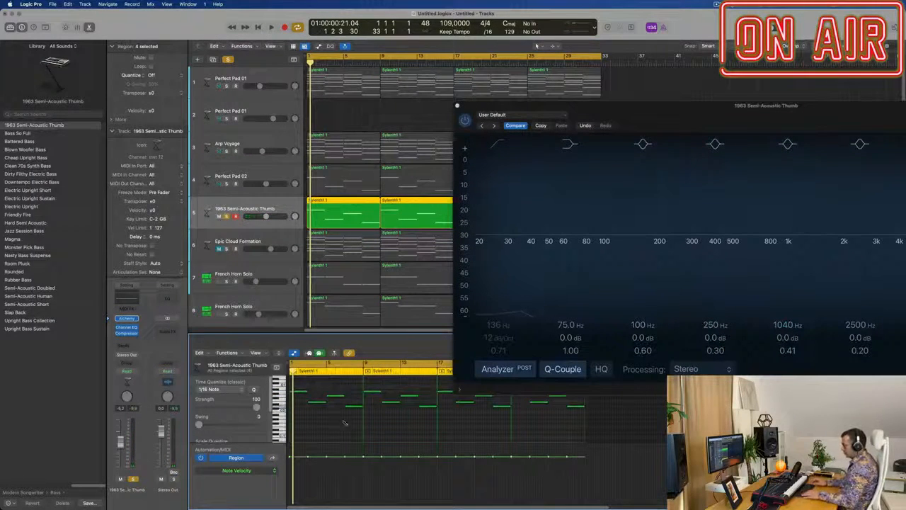
{"action": "key", "text": "super+a"}
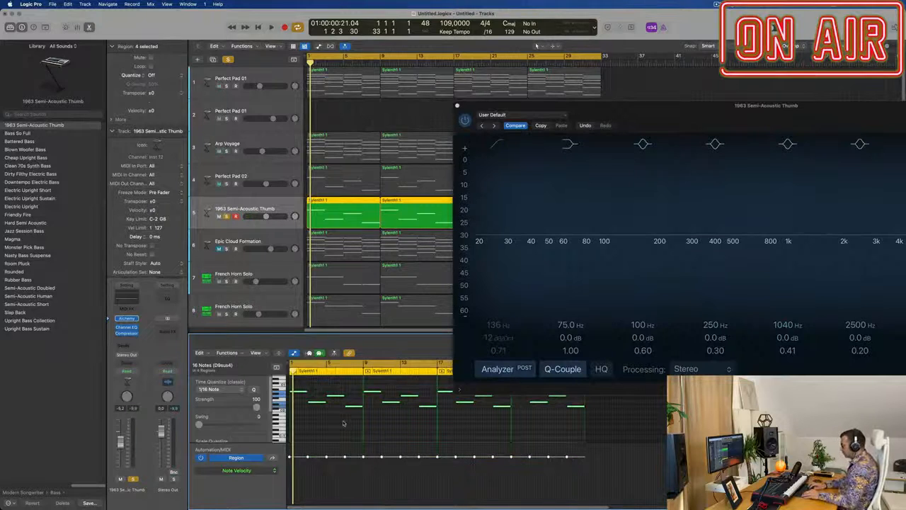
{"action": "key", "text": "alt+shift+Up"}
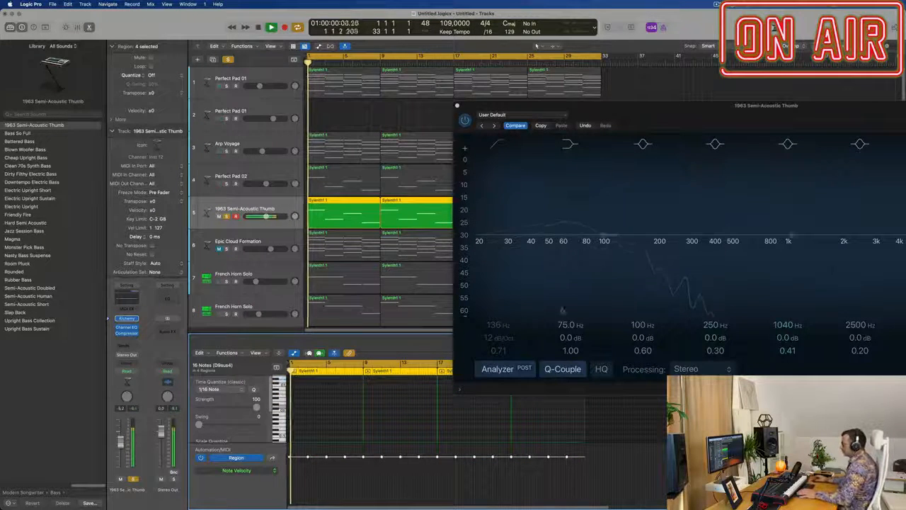
{"action": "left_click_drag", "start_coordinate": [725, 109], "coordinate": [639, 86]}
{"action": "left_click", "coordinate": [226, 217]}
{"action": "key", "text": "space"}
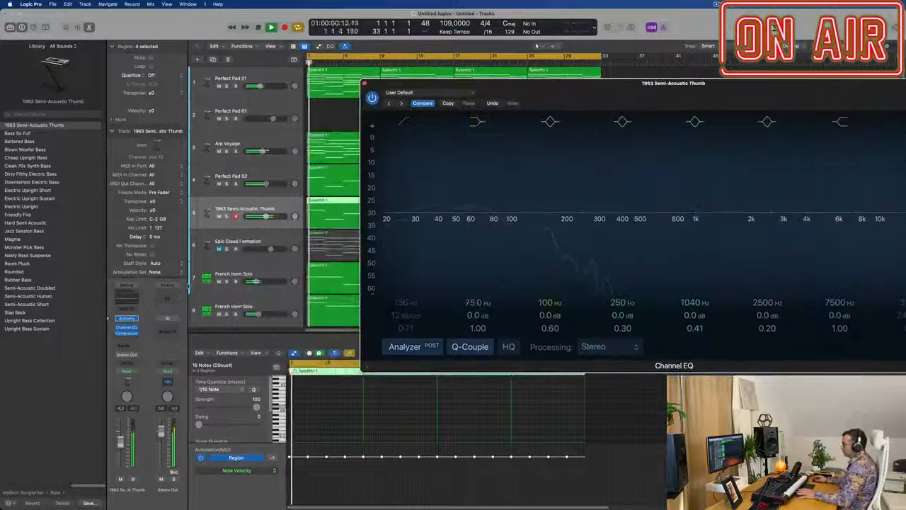
Step: Open the bass track's Alchemy arpeggiator settings, set the mode to Up, and adjust the octave range
{"action": "left_click", "coordinate": [127, 319]}
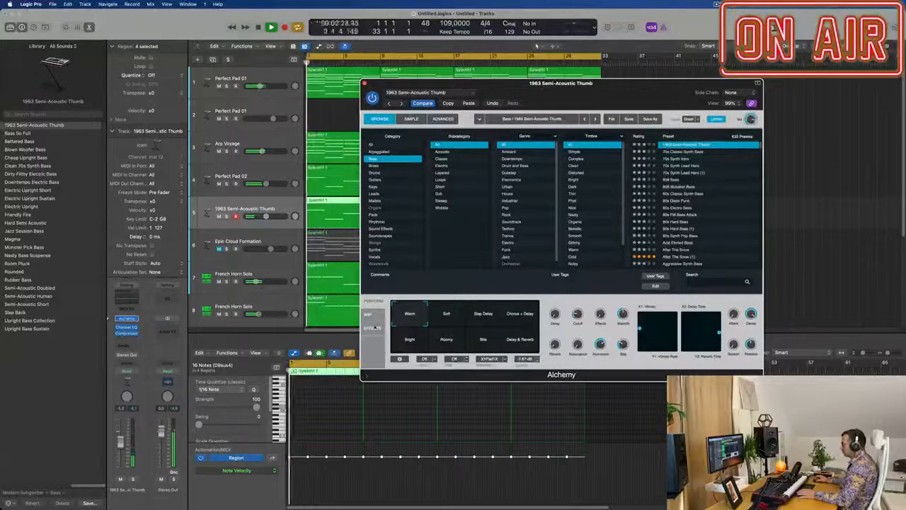
{"action": "left_click", "coordinate": [369, 314]}
{"action": "left_click_drag", "start_coordinate": [401, 335], "coordinate": [401, 328]}
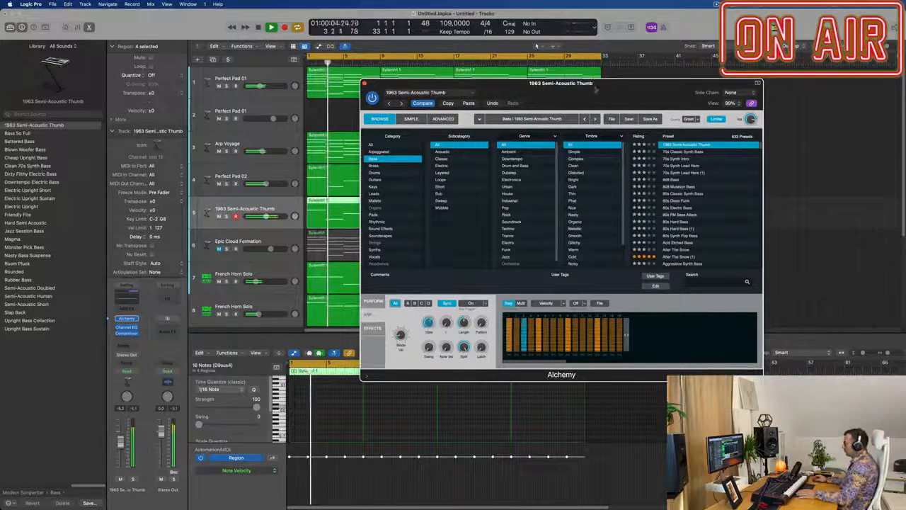
{"action": "left_click_drag", "start_coordinate": [594, 94], "coordinate": [743, 62]}
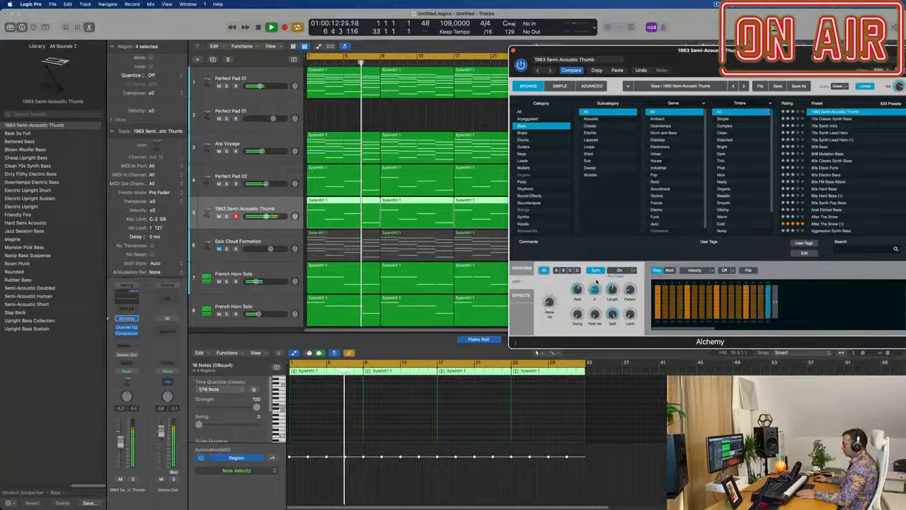
{"action": "left_click_drag", "start_coordinate": [762, 70], "coordinate": [550, 62]}
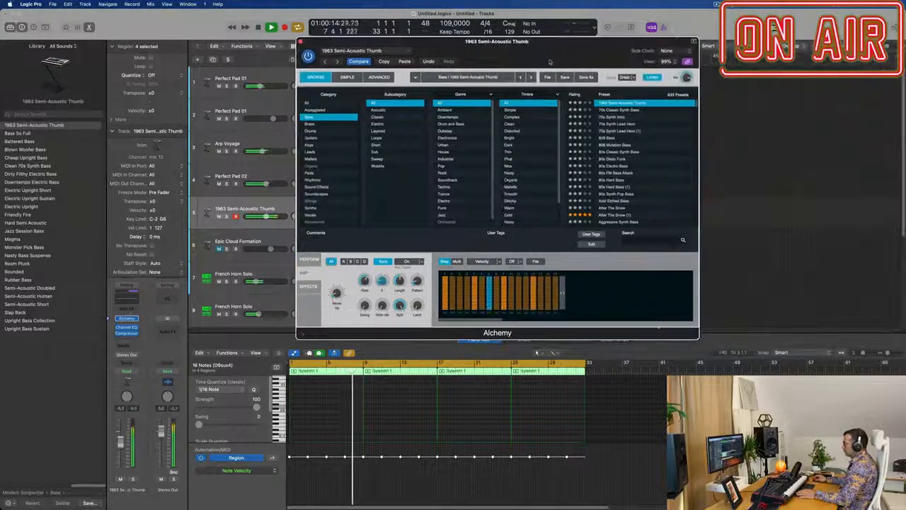
Step: Replace the bass sound with Alchemy's 70s Classic Synth Bass preset and audition it in playback
{"action": "left_click", "coordinate": [627, 110]}
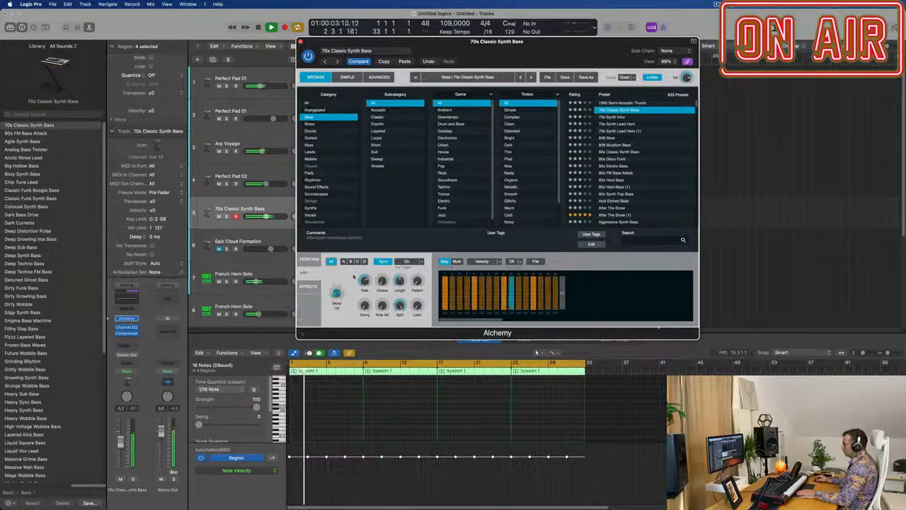
{"action": "left_click_drag", "start_coordinate": [521, 51], "coordinate": [574, 79]}
{"action": "key", "text": "space"}
Step: Set the 70s Classic Synth Bass cutoff to about 25% in Alchemy's performance controls and close the plug-in window
{"action": "key", "text": "space"}
{"action": "left_click", "coordinate": [367, 286]}
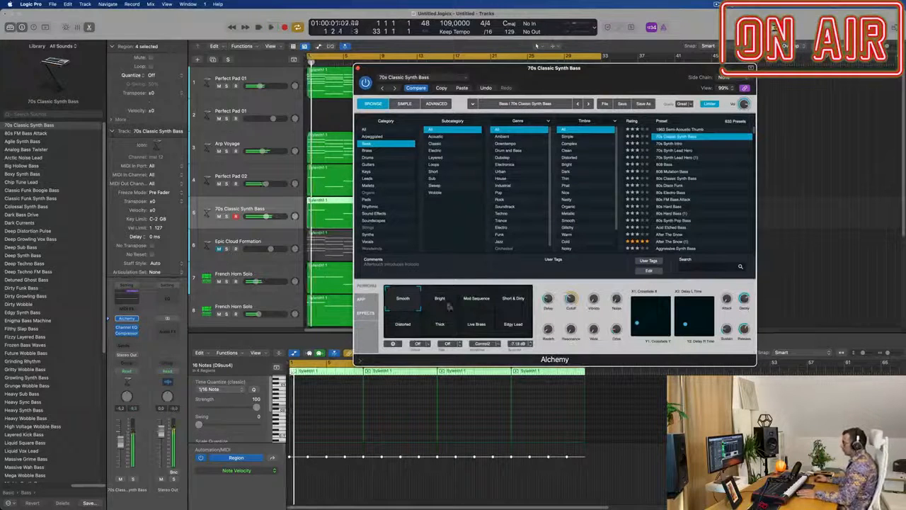
{"action": "key", "text": "space"}
{"action": "key", "text": "space"}
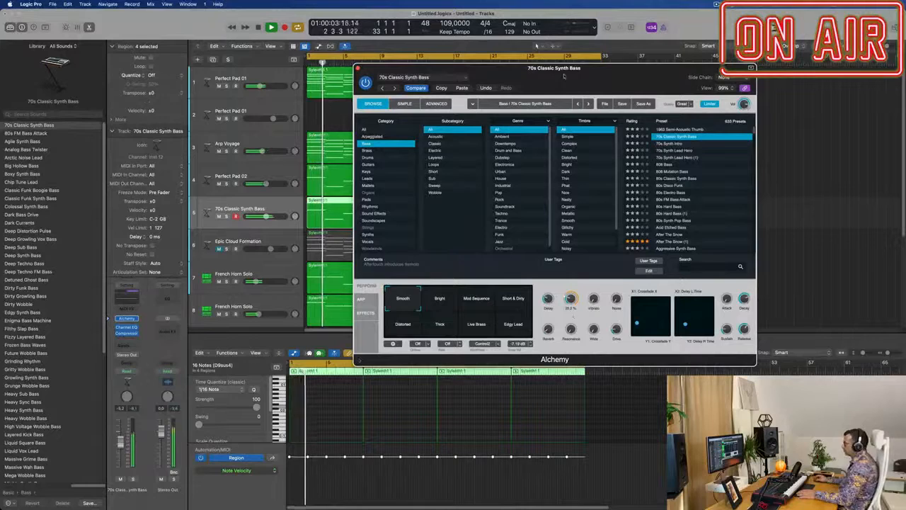
{"action": "left_click_drag", "start_coordinate": [565, 77], "coordinate": [682, 90]}
{"action": "key", "text": "super+w"}
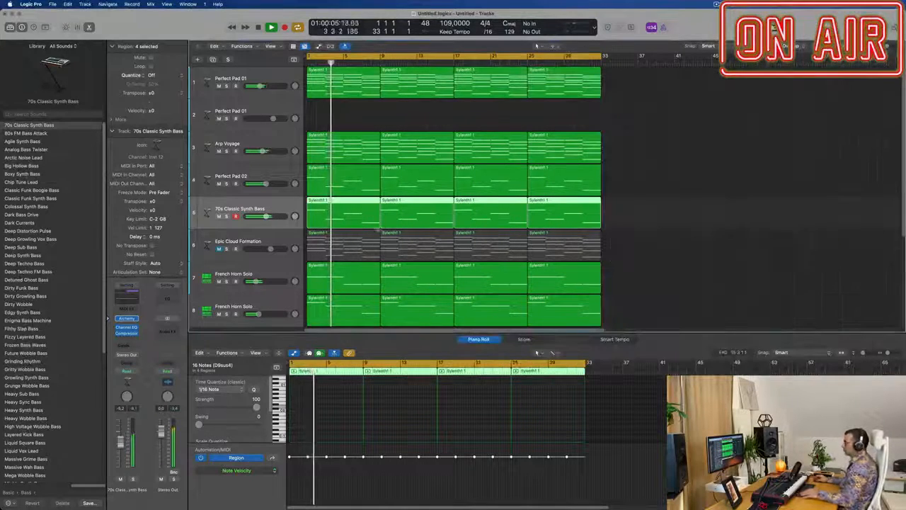
{"action": "key", "text": "super+Left"}
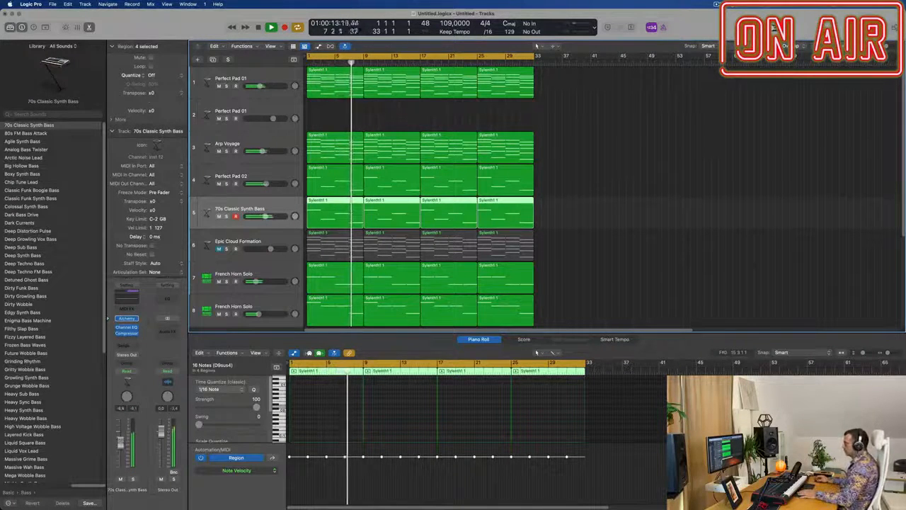
{"action": "scroll", "coordinate": [631, 202], "scroll_direction": "left", "scroll_amount": 1}
{"action": "scroll", "coordinate": [588, 238], "scroll_direction": "down", "scroll_amount": 3}
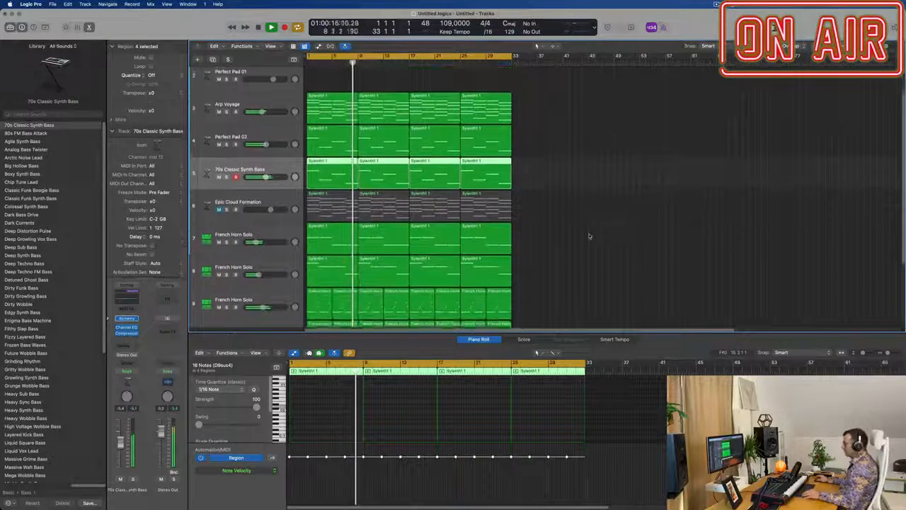
{"action": "scroll", "coordinate": [588, 236], "scroll_direction": "right", "scroll_amount": 2}
{"action": "scroll", "coordinate": [587, 236], "scroll_direction": "right", "scroll_amount": 2}
{"action": "scroll", "coordinate": [672, 220], "scroll_direction": "up", "scroll_amount": 3}
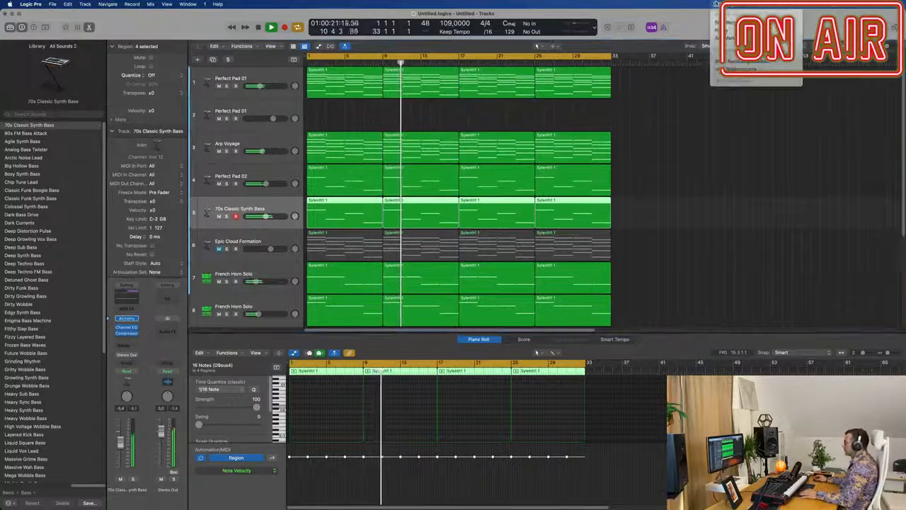
{"action": "left_click", "coordinate": [624, 187]}
{"action": "scroll", "coordinate": [507, 199], "scroll_direction": "right", "scroll_amount": 2}
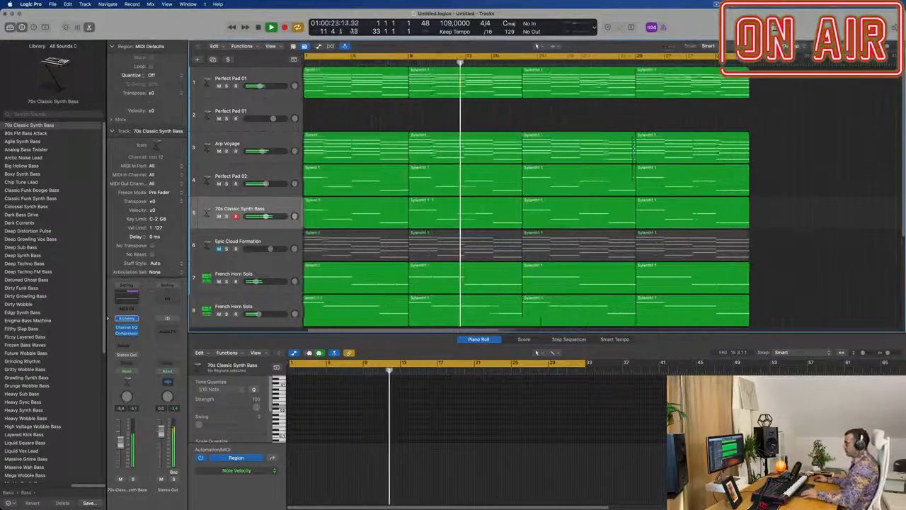
{"action": "scroll", "coordinate": [507, 198], "scroll_direction": "left", "scroll_amount": 5}
{"action": "scroll", "coordinate": [523, 198], "scroll_direction": "right", "scroll_amount": 1}
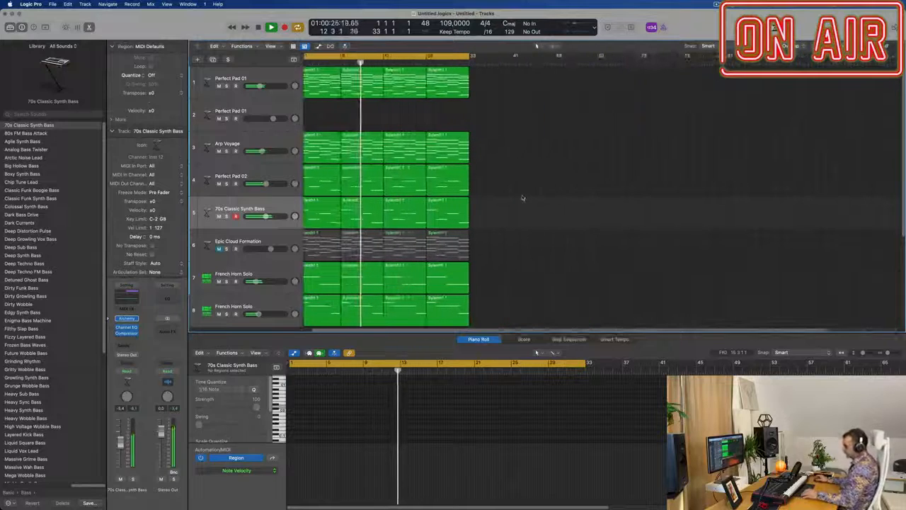
Step: Hide the Piano Roll and repeat all regions on every track once to extend the arrangement to bar 65
{"action": "key", "text": "x"}
{"action": "key", "text": "x"}
{"action": "scroll", "coordinate": [523, 198], "scroll_direction": "right", "scroll_amount": 1}
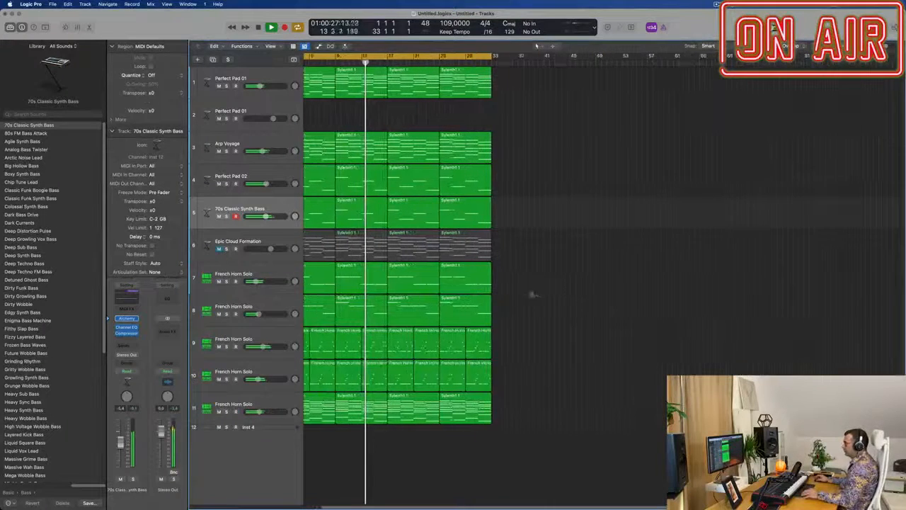
{"action": "scroll", "coordinate": [524, 294], "scroll_direction": "right", "scroll_amount": 1}
{"action": "scroll", "coordinate": [566, 289], "scroll_direction": "right", "scroll_amount": 1}
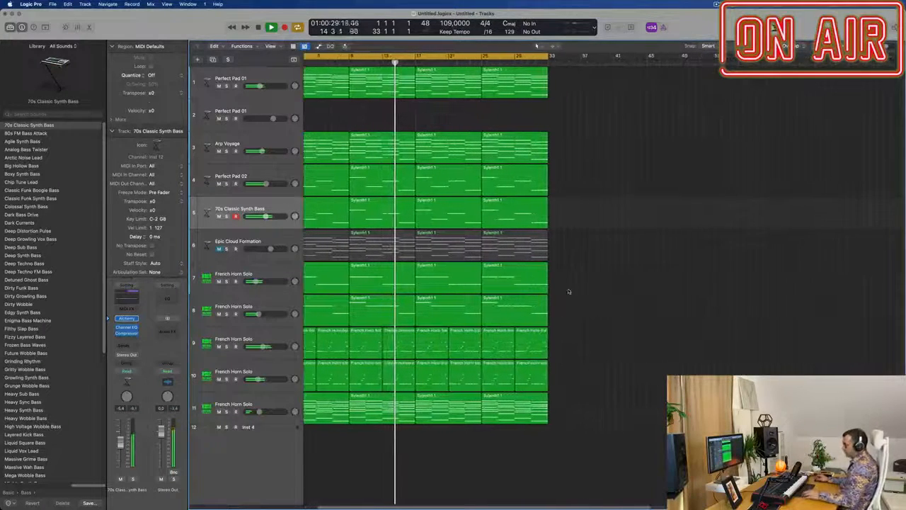
{"action": "key", "text": "super+a"}
{"action": "key", "text": "super+r"}
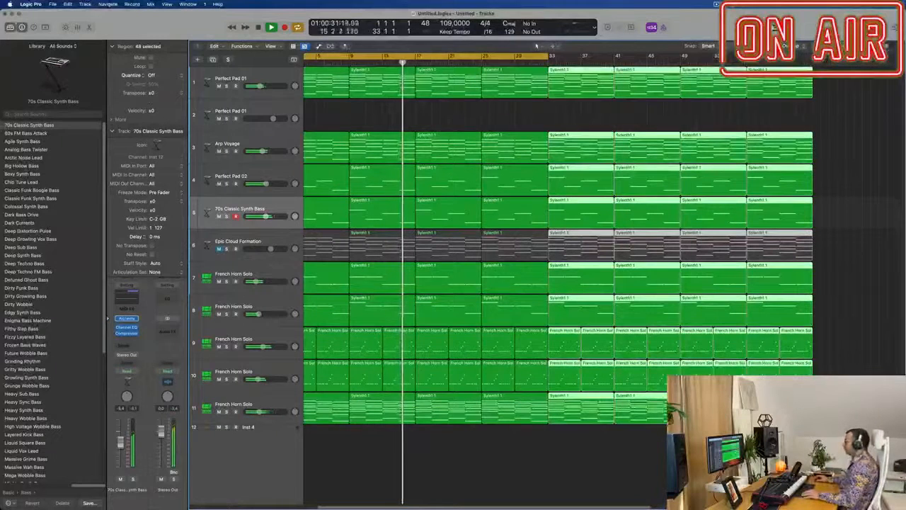
Step: Show the secondary ruler with time values above the arrangement
{"action": "key", "text": "super+Left"}
{"action": "left_click", "coordinate": [270, 46]}
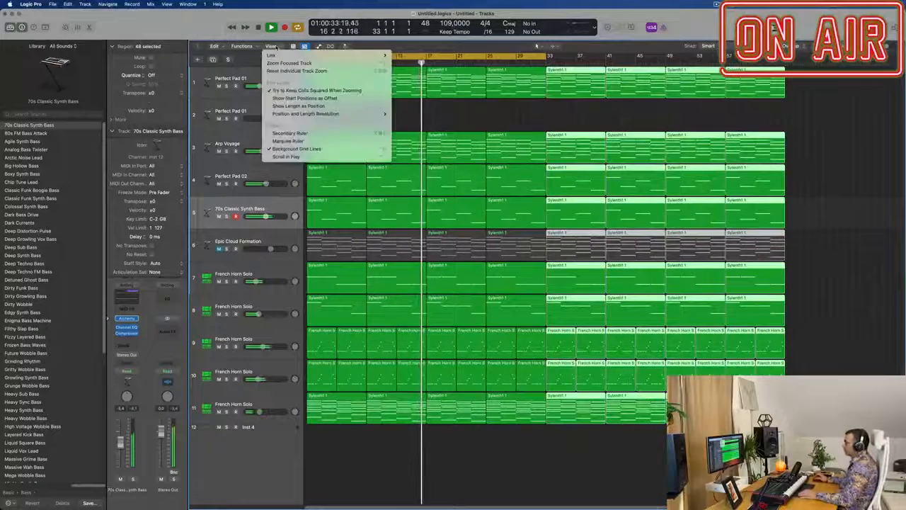
{"action": "left_click", "coordinate": [309, 133]}
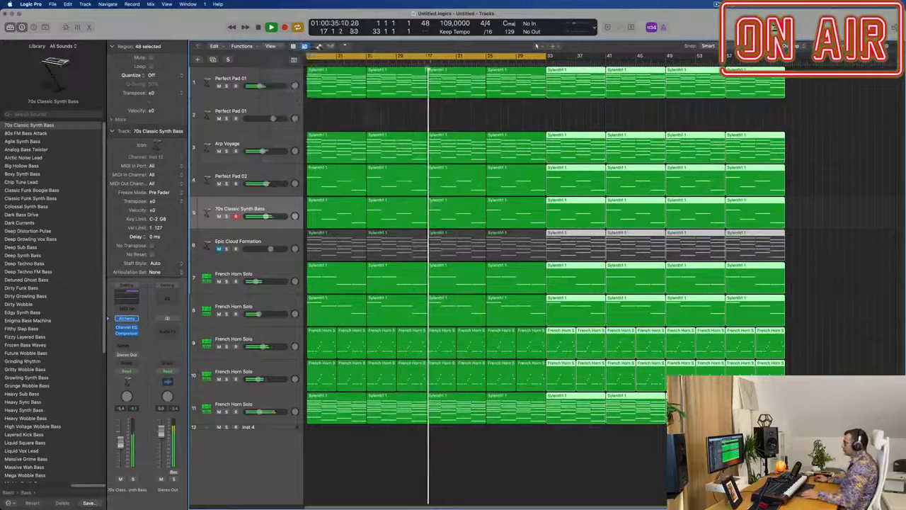
{"action": "key", "text": "super+Left"}
{"action": "key", "text": "super+Right"}
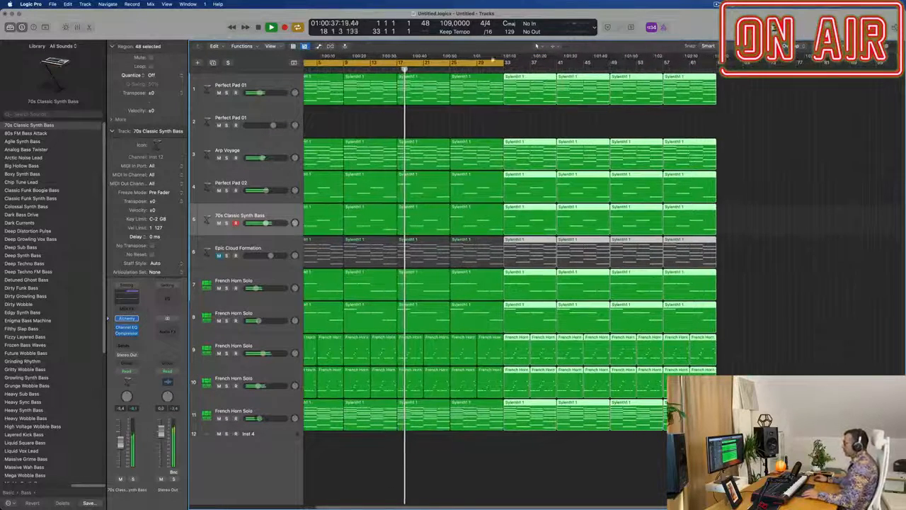
Step: Extend the cycle range to bar 65 to cover the whole arrangement, and deselect the regions
{"action": "left_click_drag", "start_coordinate": [505, 63], "coordinate": [718, 83]}
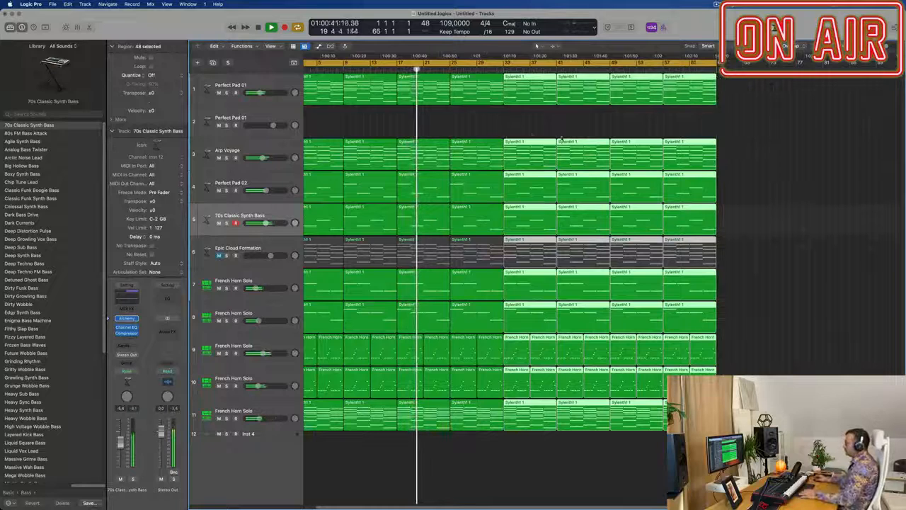
{"action": "left_click", "coordinate": [483, 127]}
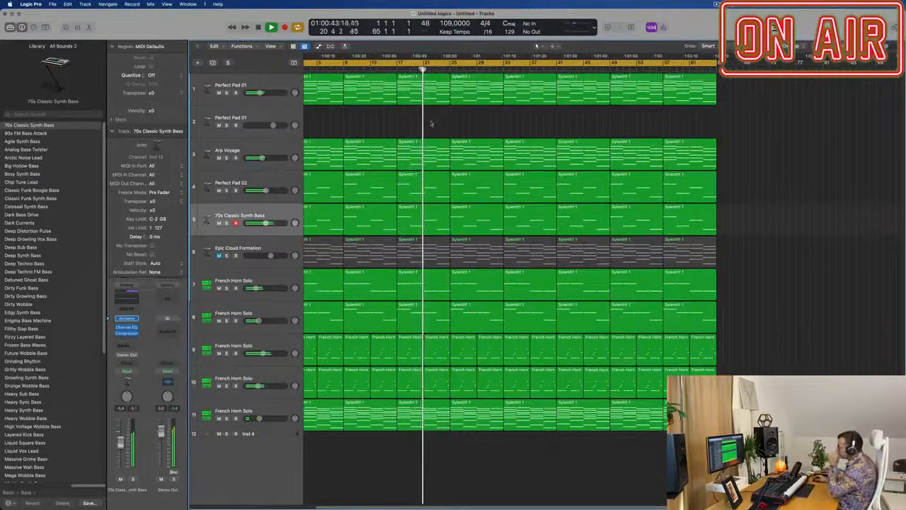
{"action": "scroll", "coordinate": [439, 125], "scroll_direction": "left", "scroll_amount": 2}
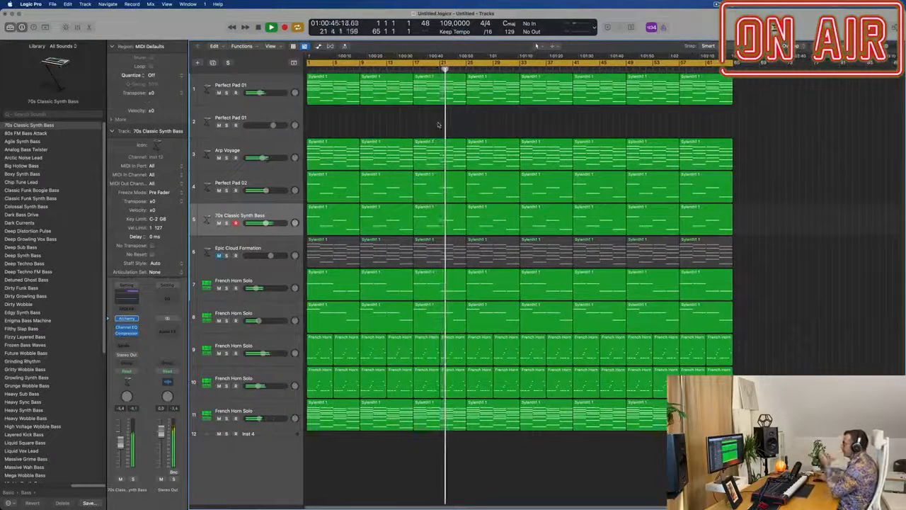